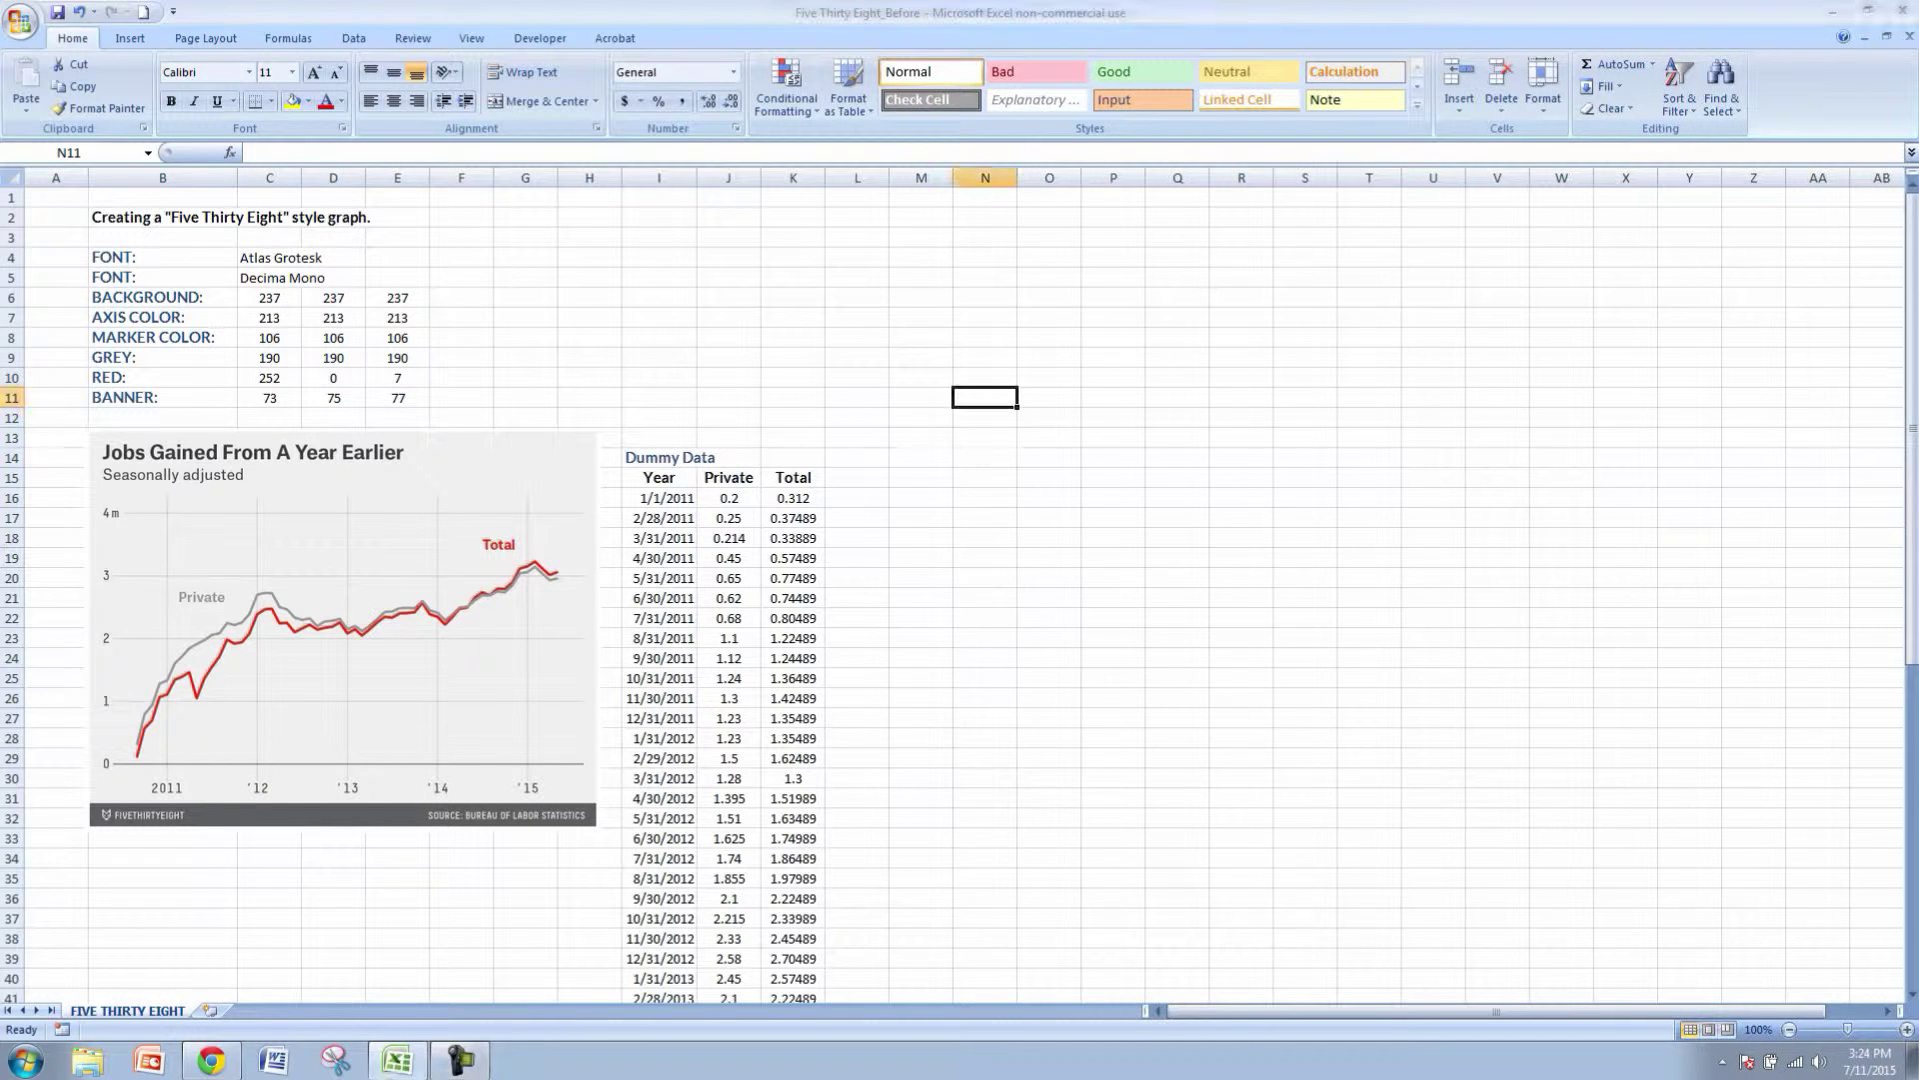
- Examine the reference jobs chart and the listed fonts and RGB colour values for background, axis and markers
{"action": "left_click", "coordinate": [342, 630]}
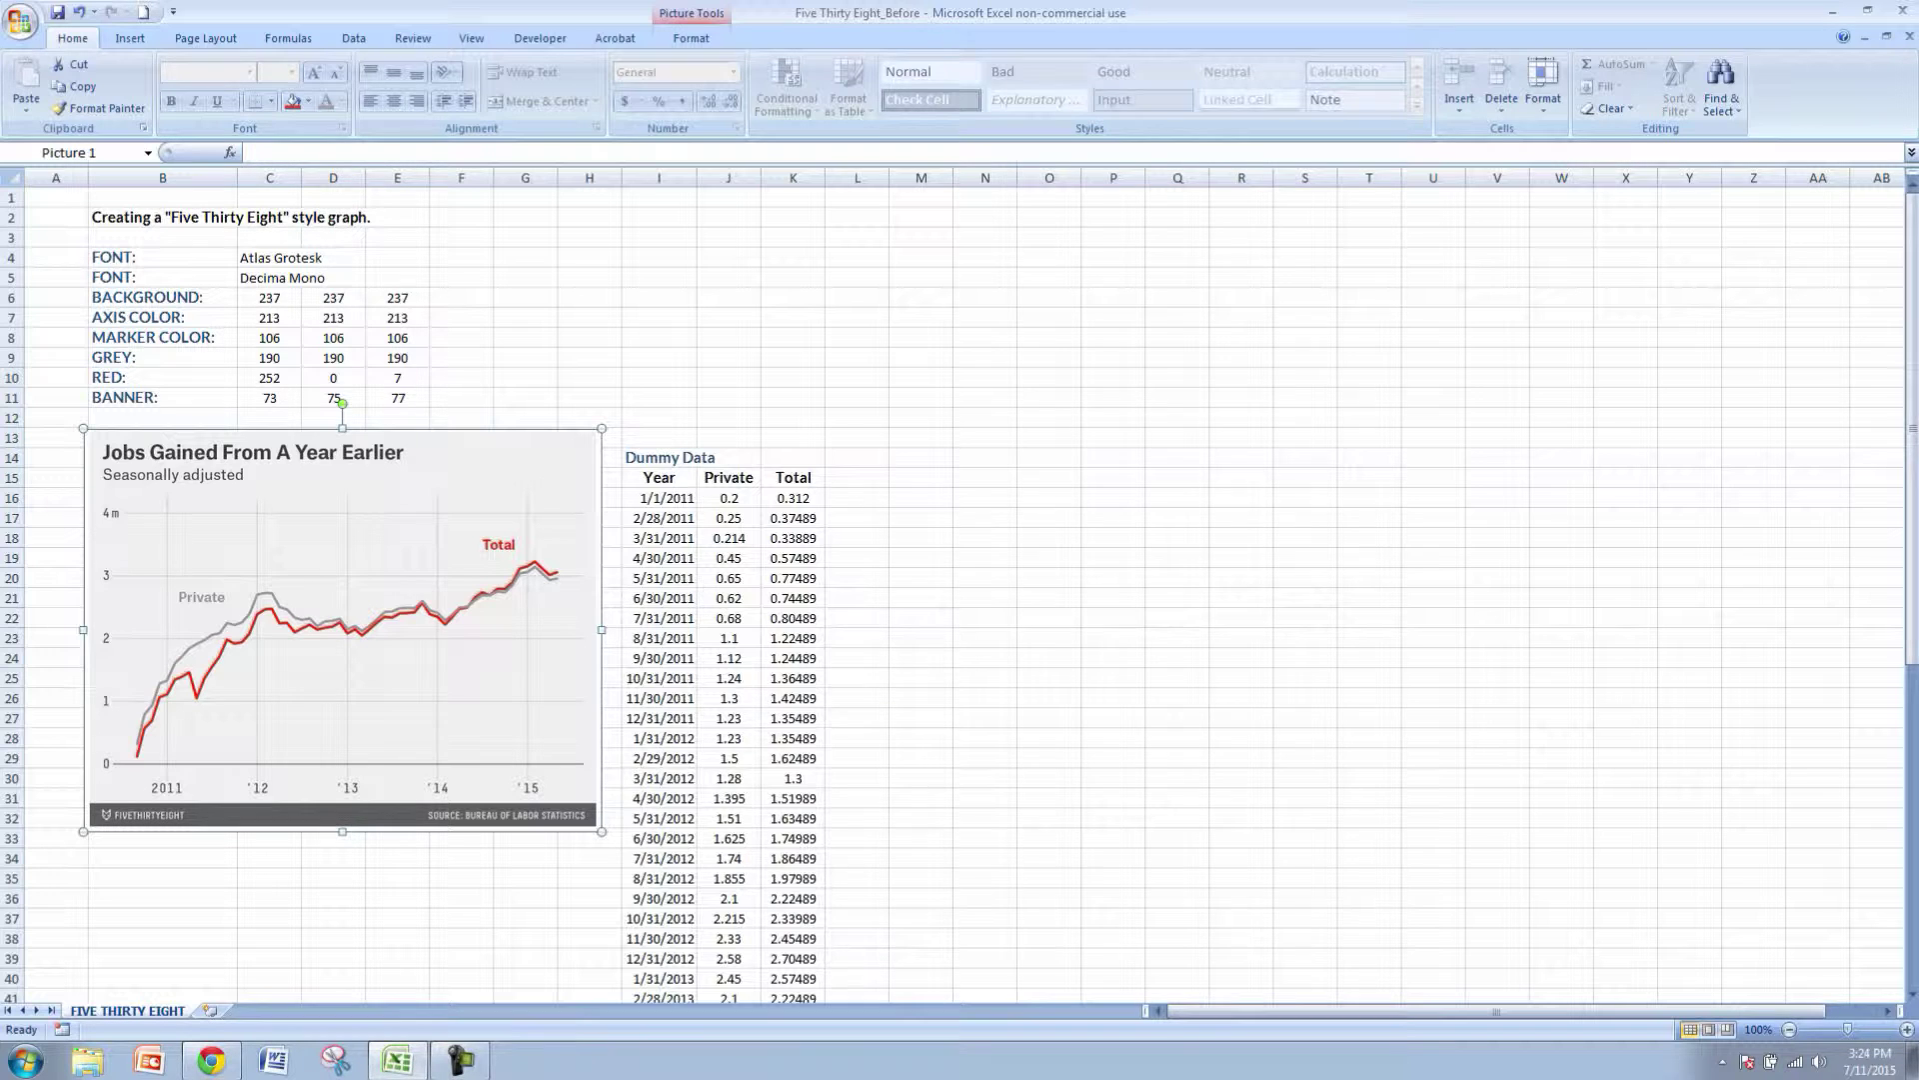
{"action": "left_click", "coordinate": [526, 338]}
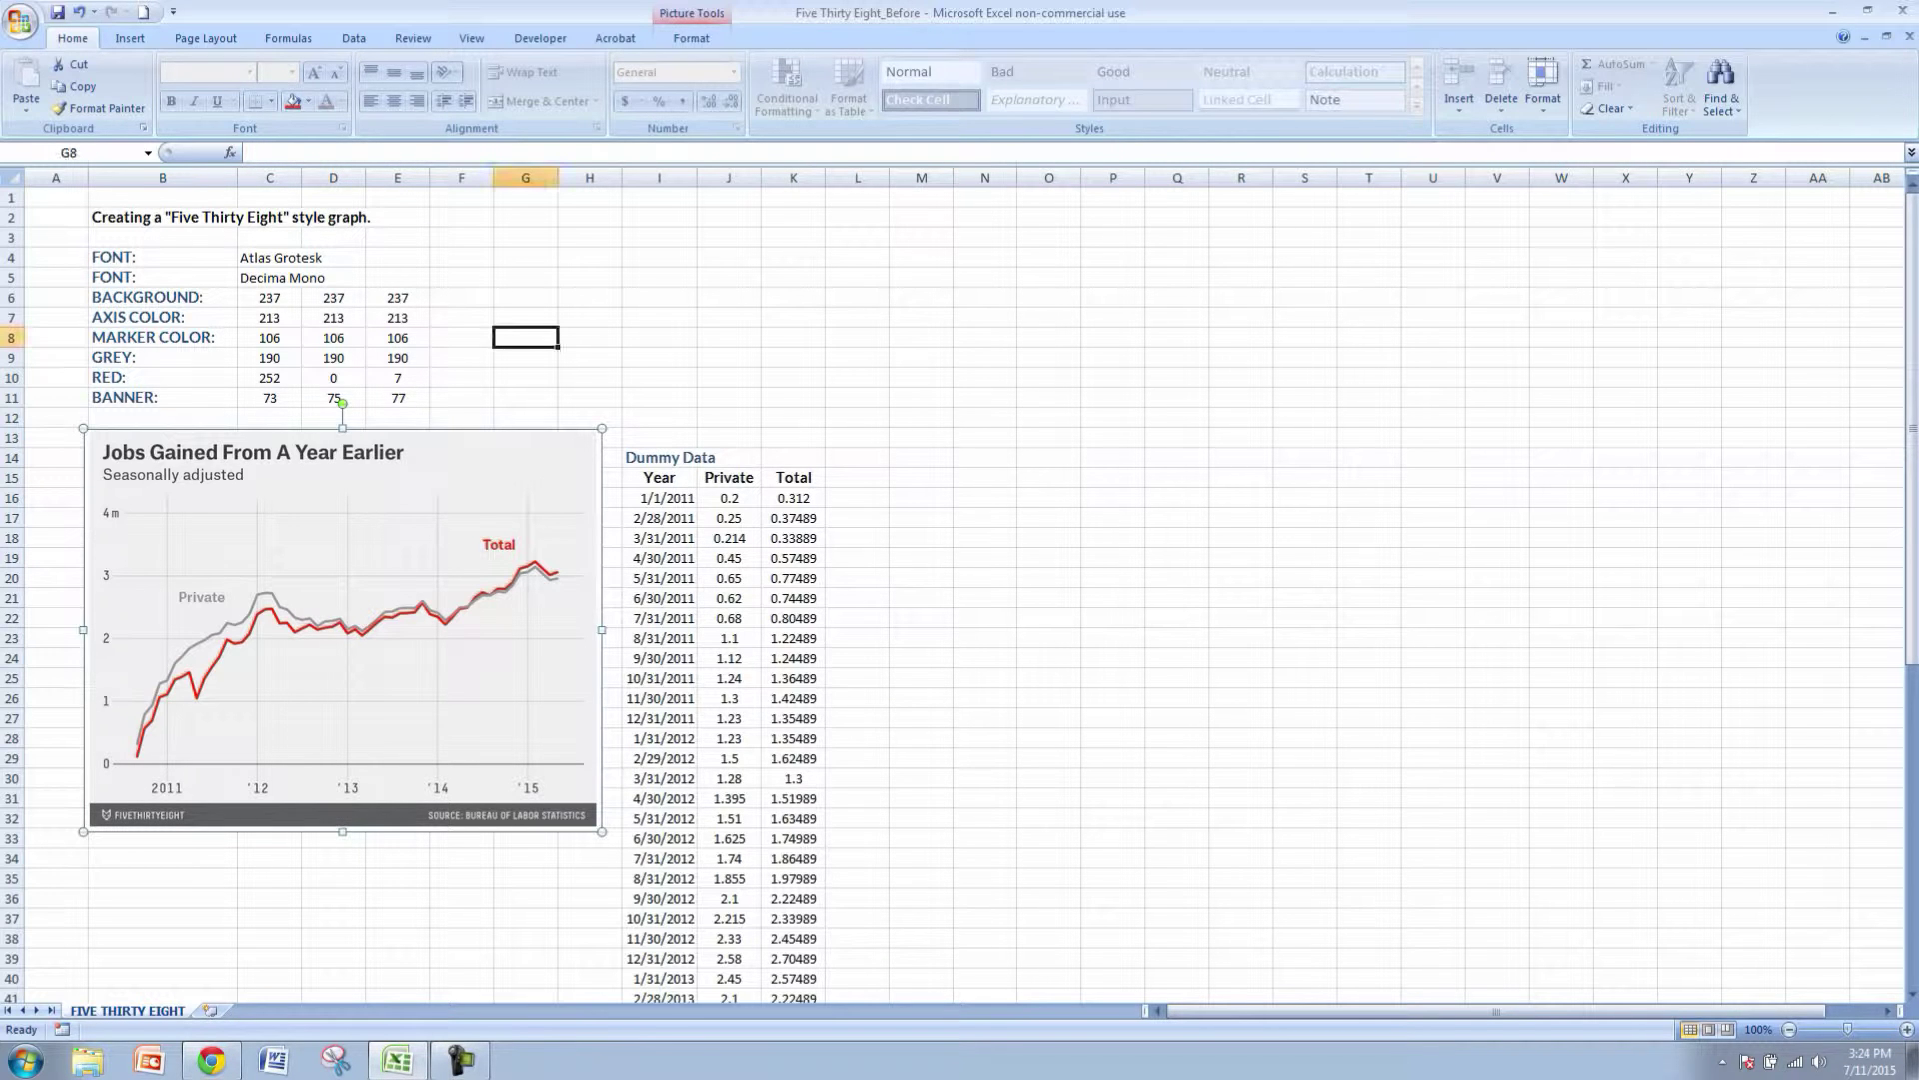
{"action": "left_click_drag", "start_coordinate": [150, 258], "coordinate": [398, 399]}
{"action": "left_click_drag", "start_coordinate": [526, 336], "coordinate": [525, 317]}
{"action": "left_click", "coordinate": [162, 298]}
{"action": "left_click", "coordinate": [162, 318]}
{"action": "left_click", "coordinate": [162, 338]}
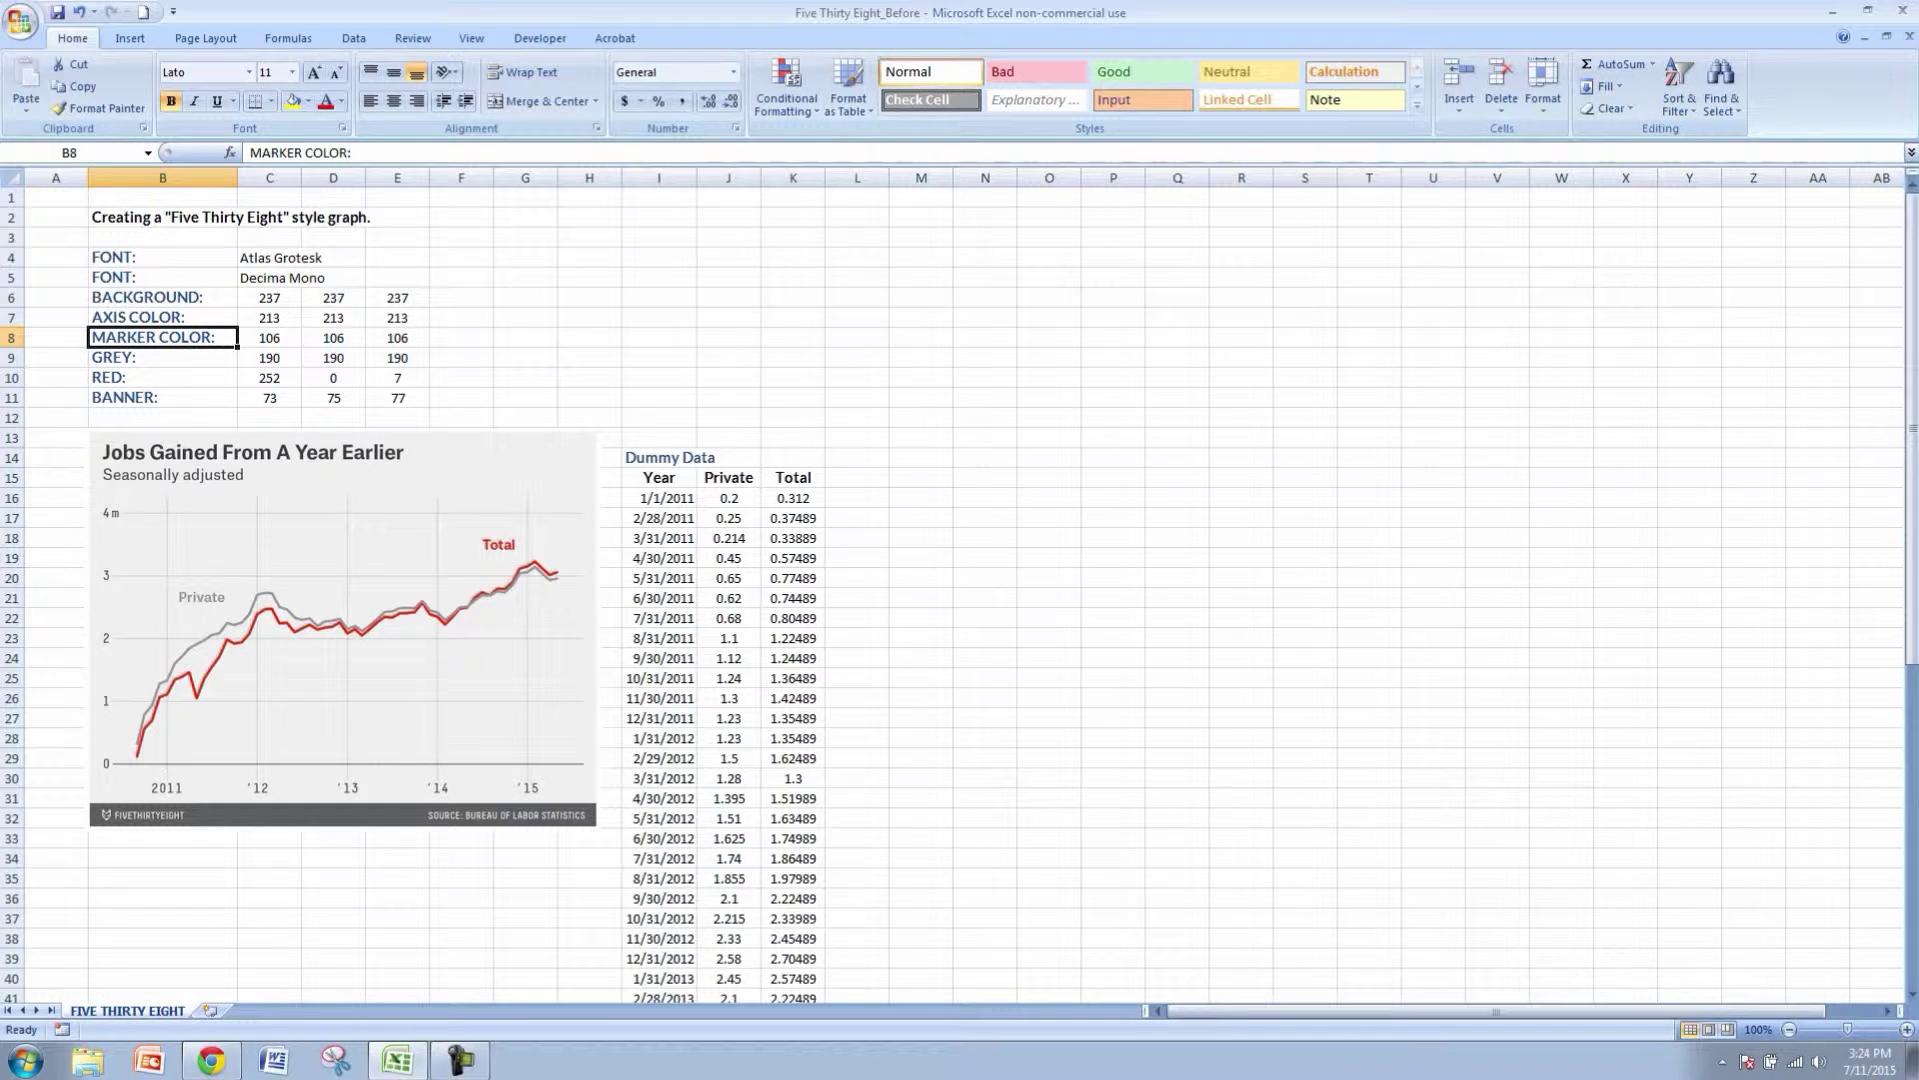
- Insert an empty 2-D line chart and place it beside the dummy data, enlarged to span about columns L to T and rows 14 to 31
{"action": "left_click", "coordinate": [1112, 518]}
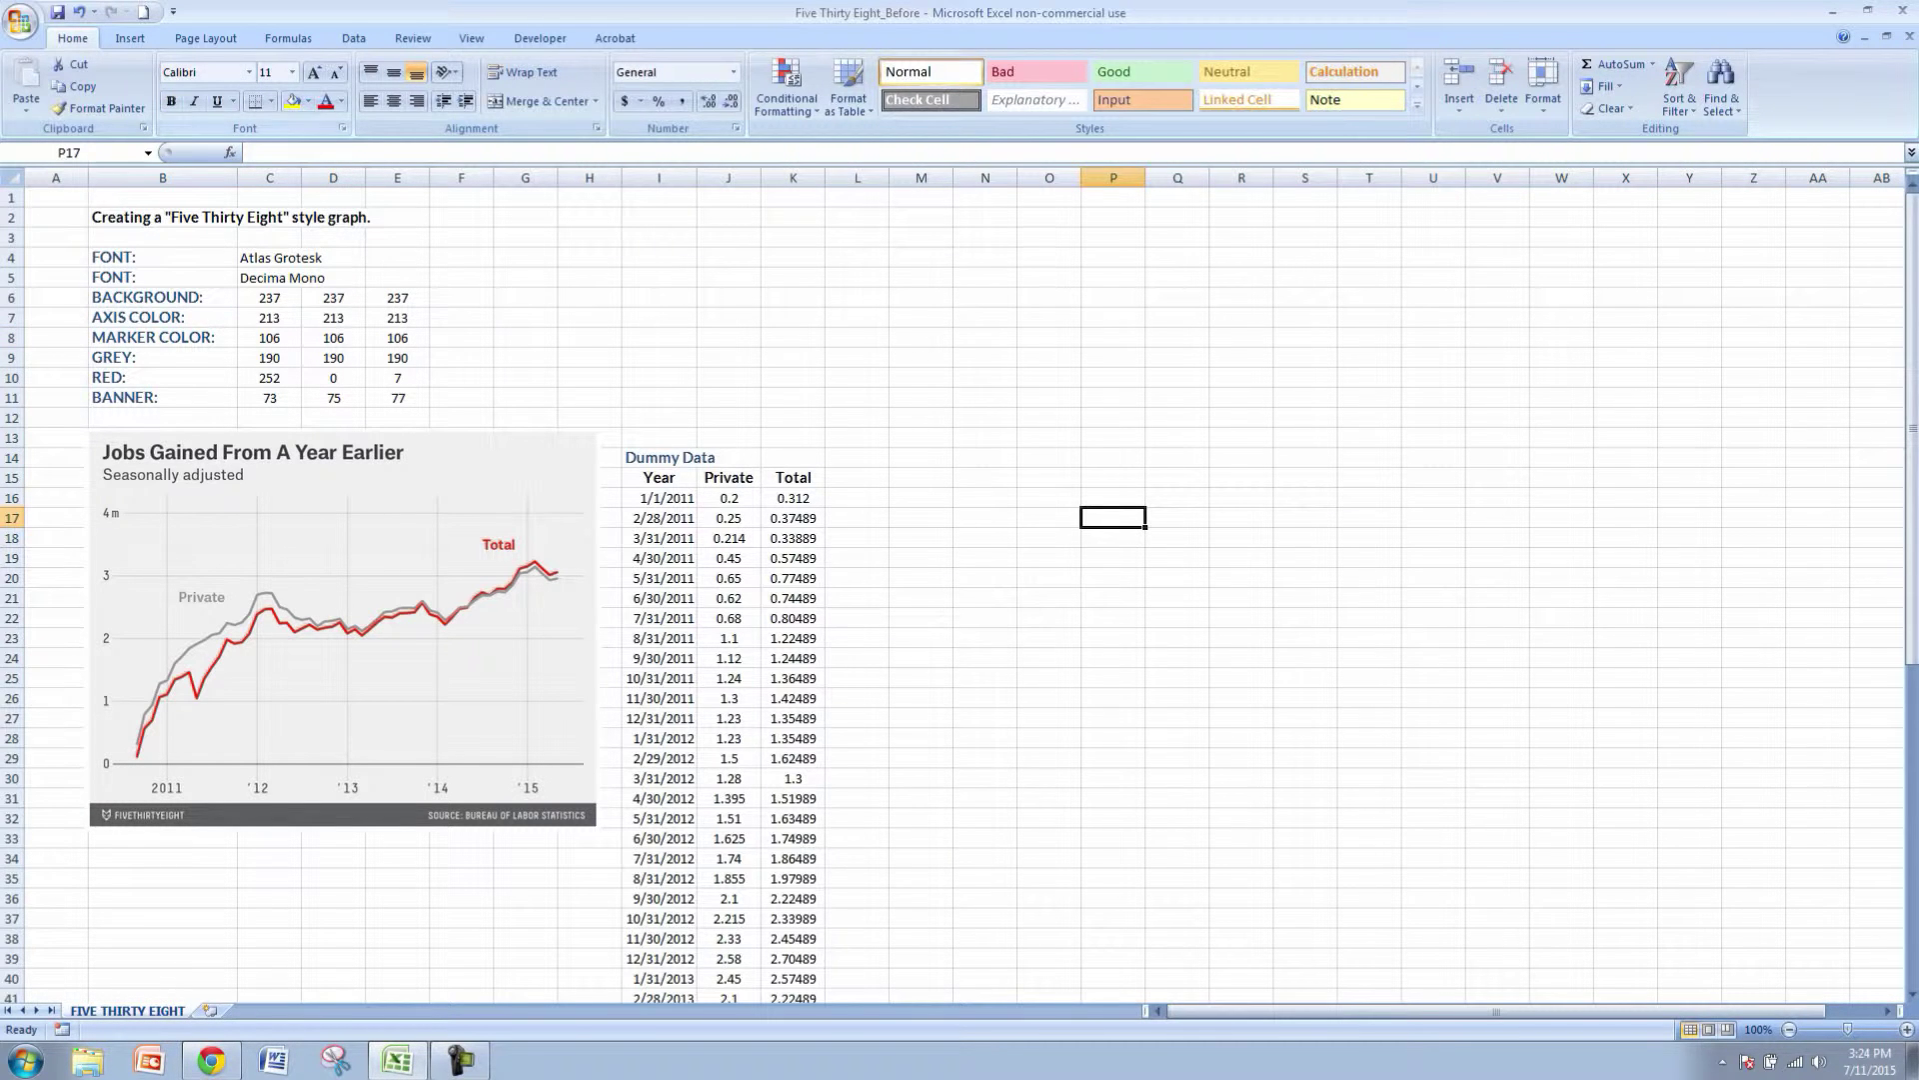
{"action": "left_click", "coordinate": [130, 38]}
{"action": "left_click", "coordinate": [368, 85]}
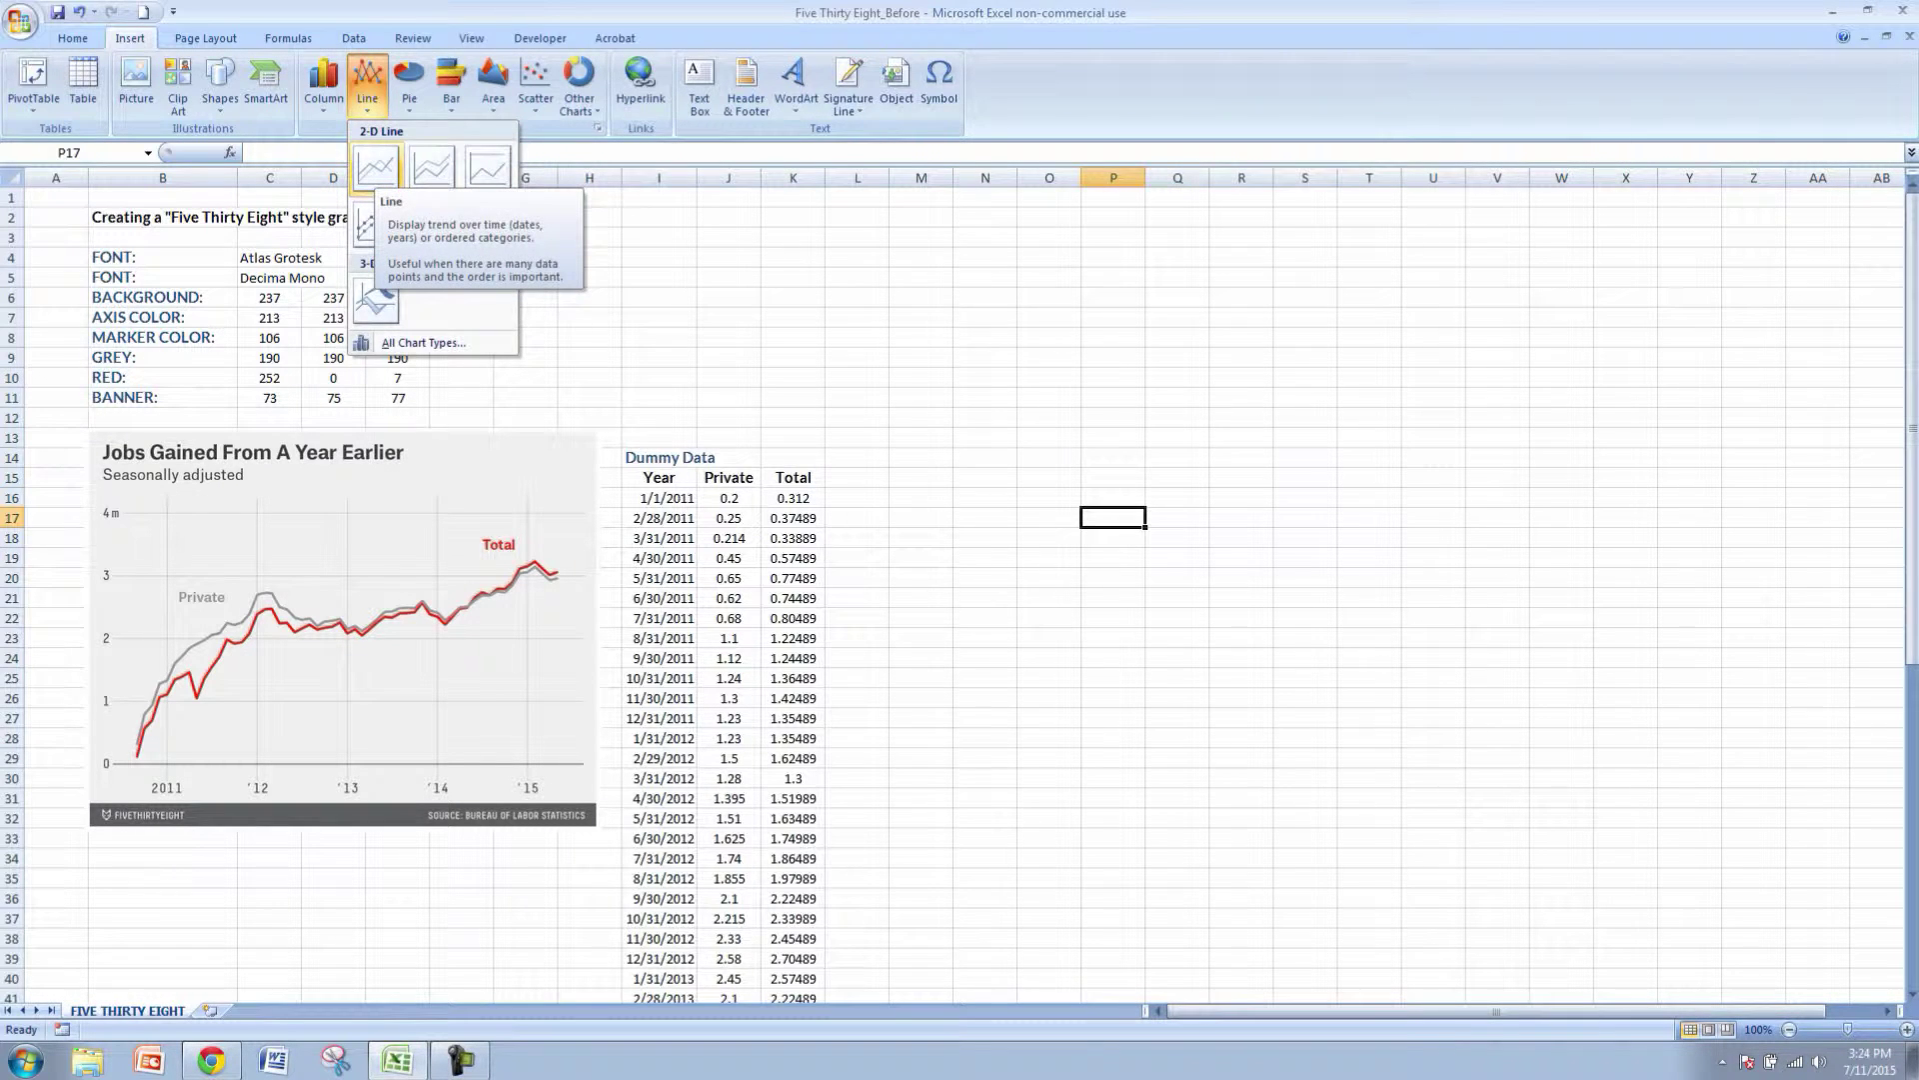
{"action": "left_click", "coordinate": [376, 167]}
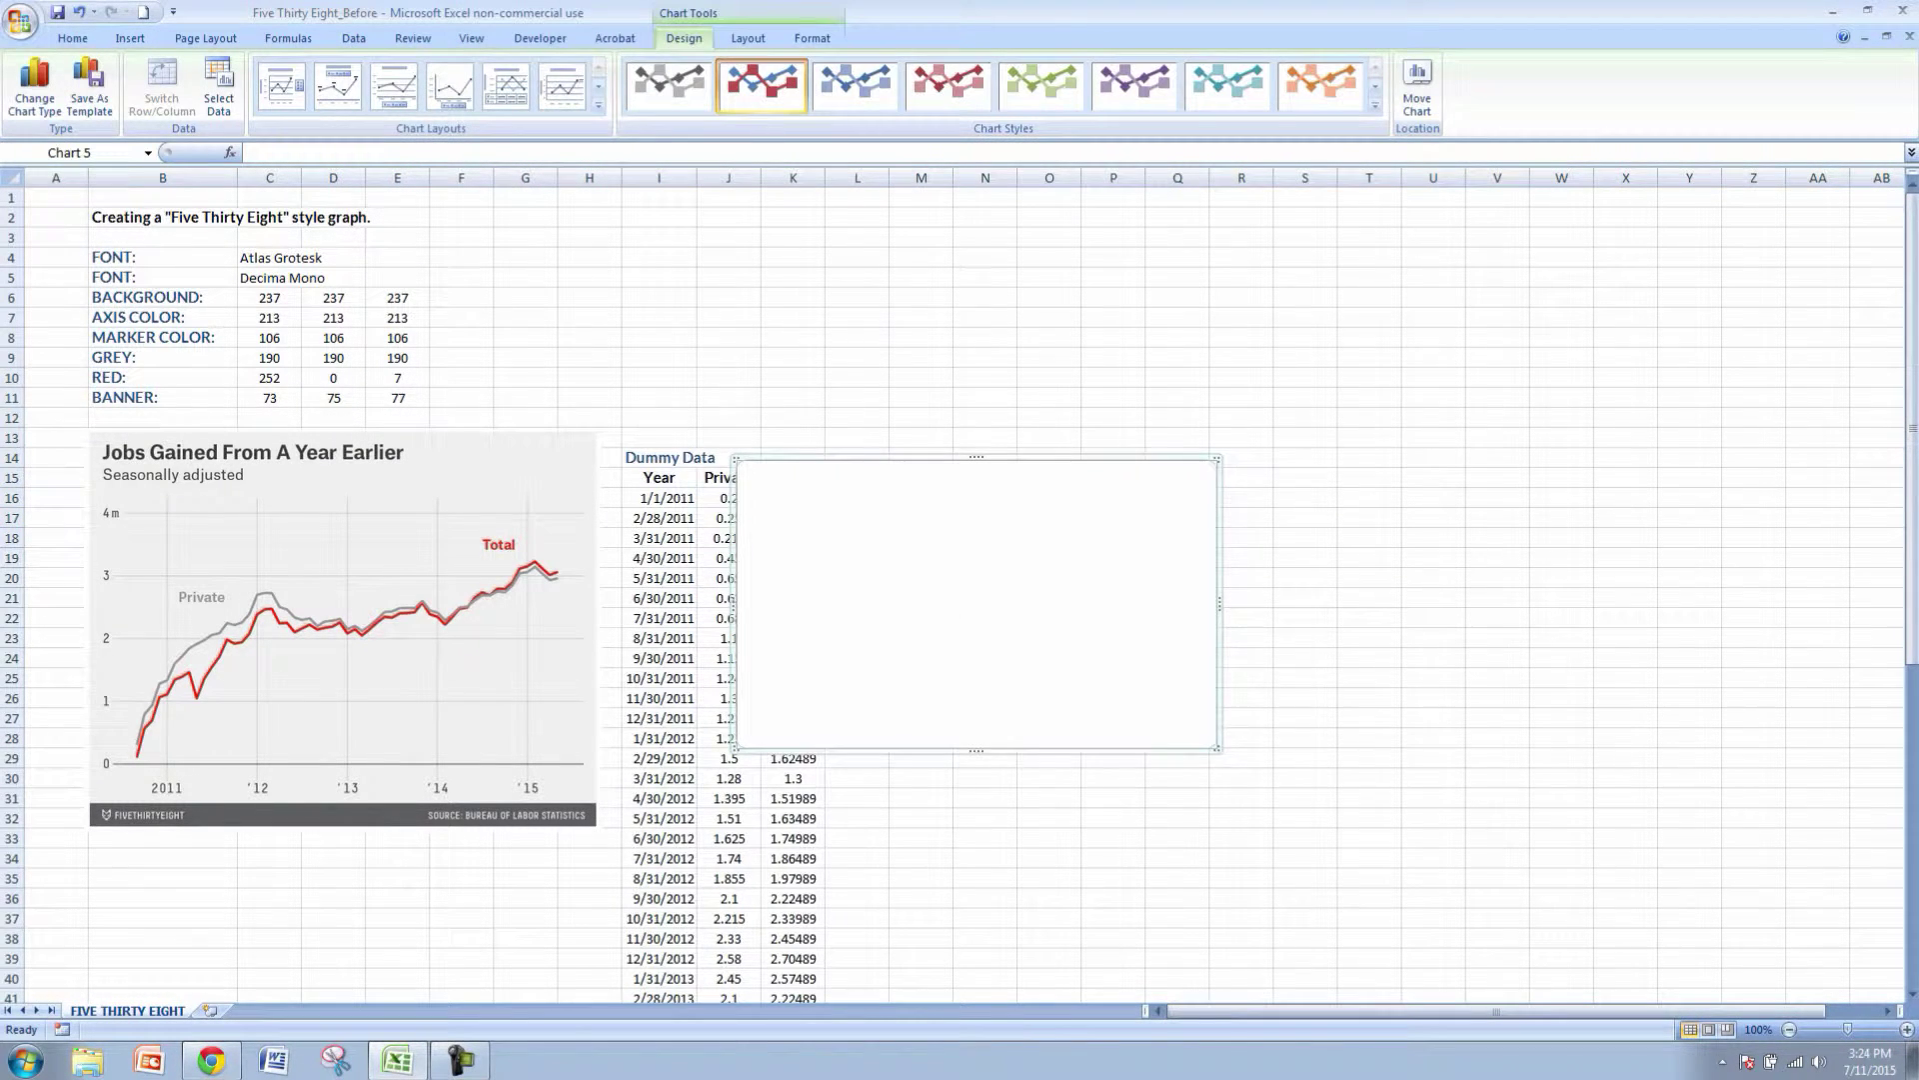
{"action": "left_click_drag", "start_coordinate": [930, 559], "coordinate": [1058, 545]}
{"action": "left_click_drag", "start_coordinate": [1345, 734], "coordinate": [1400, 812]}
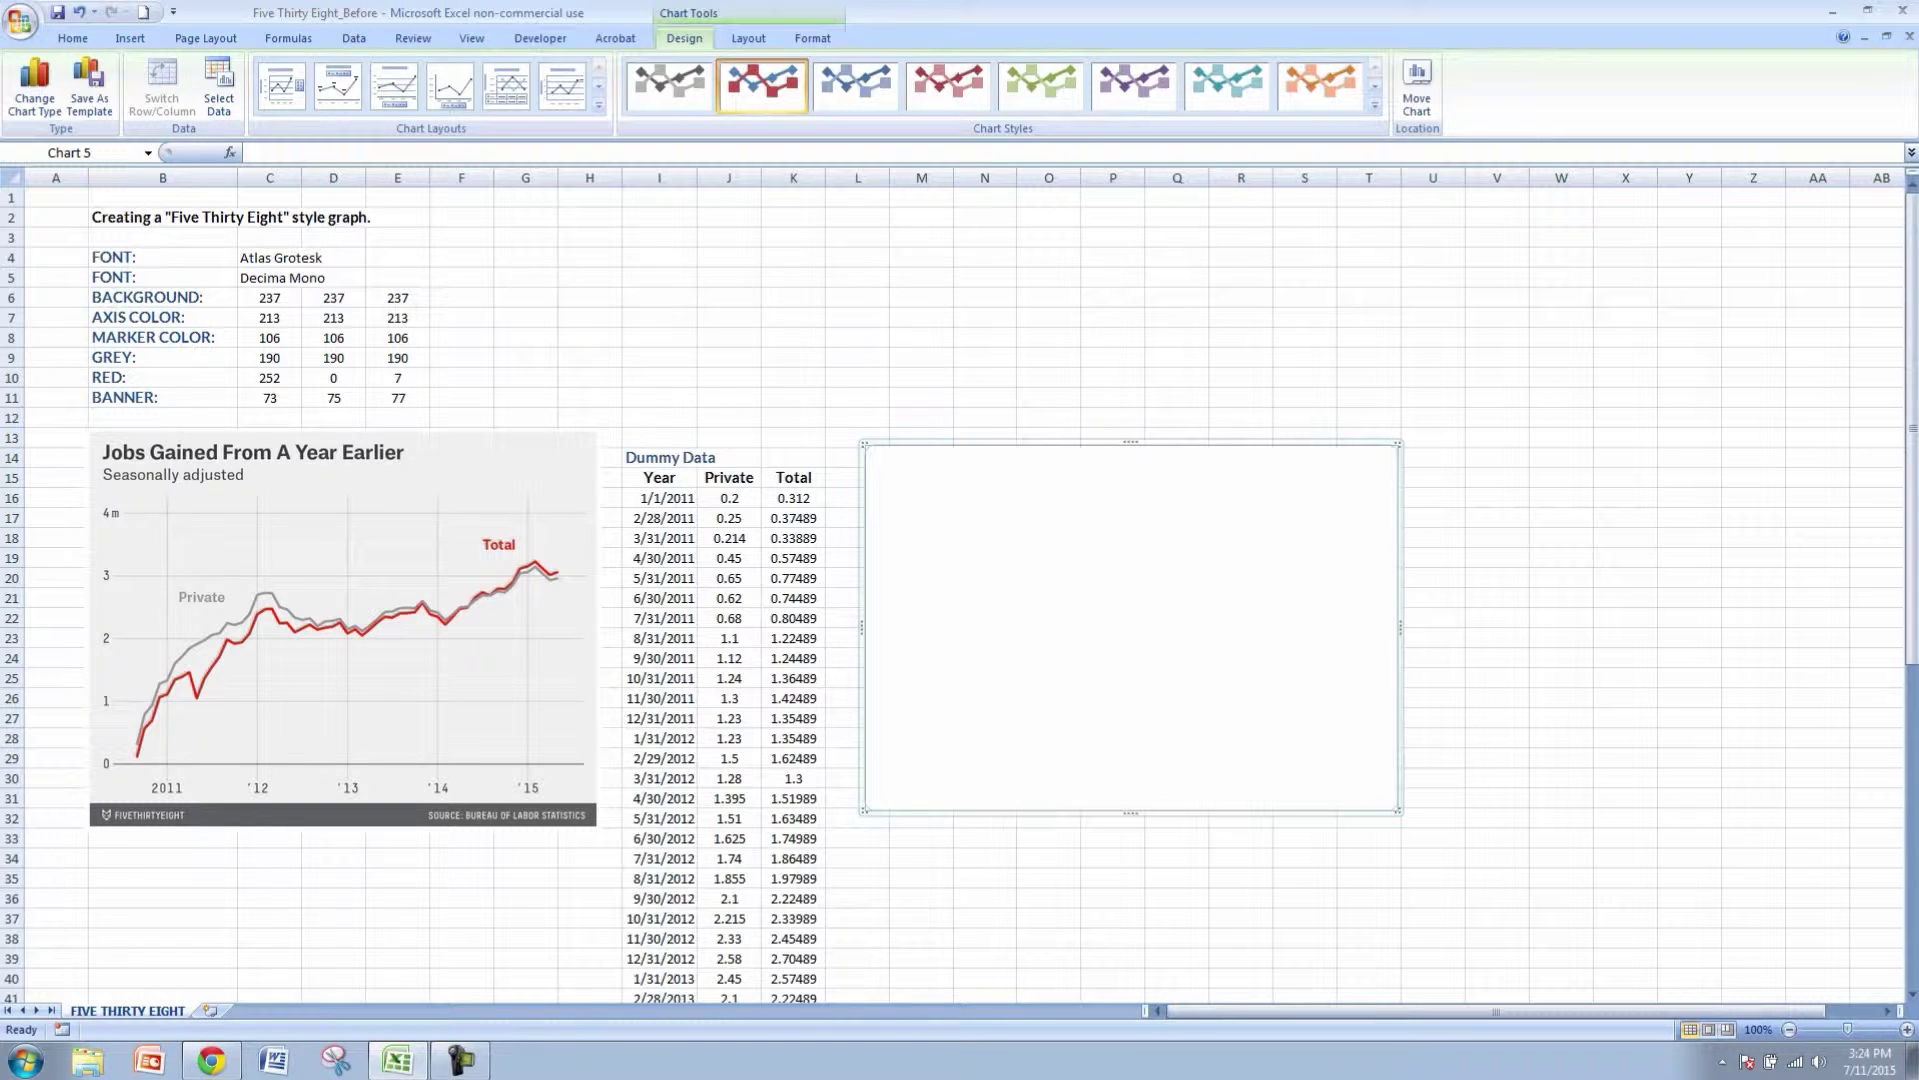
- Give the chart area a solid fill in the custom background colour RGB 237, 237, 237
{"action": "right_click", "coordinate": [1071, 596]}
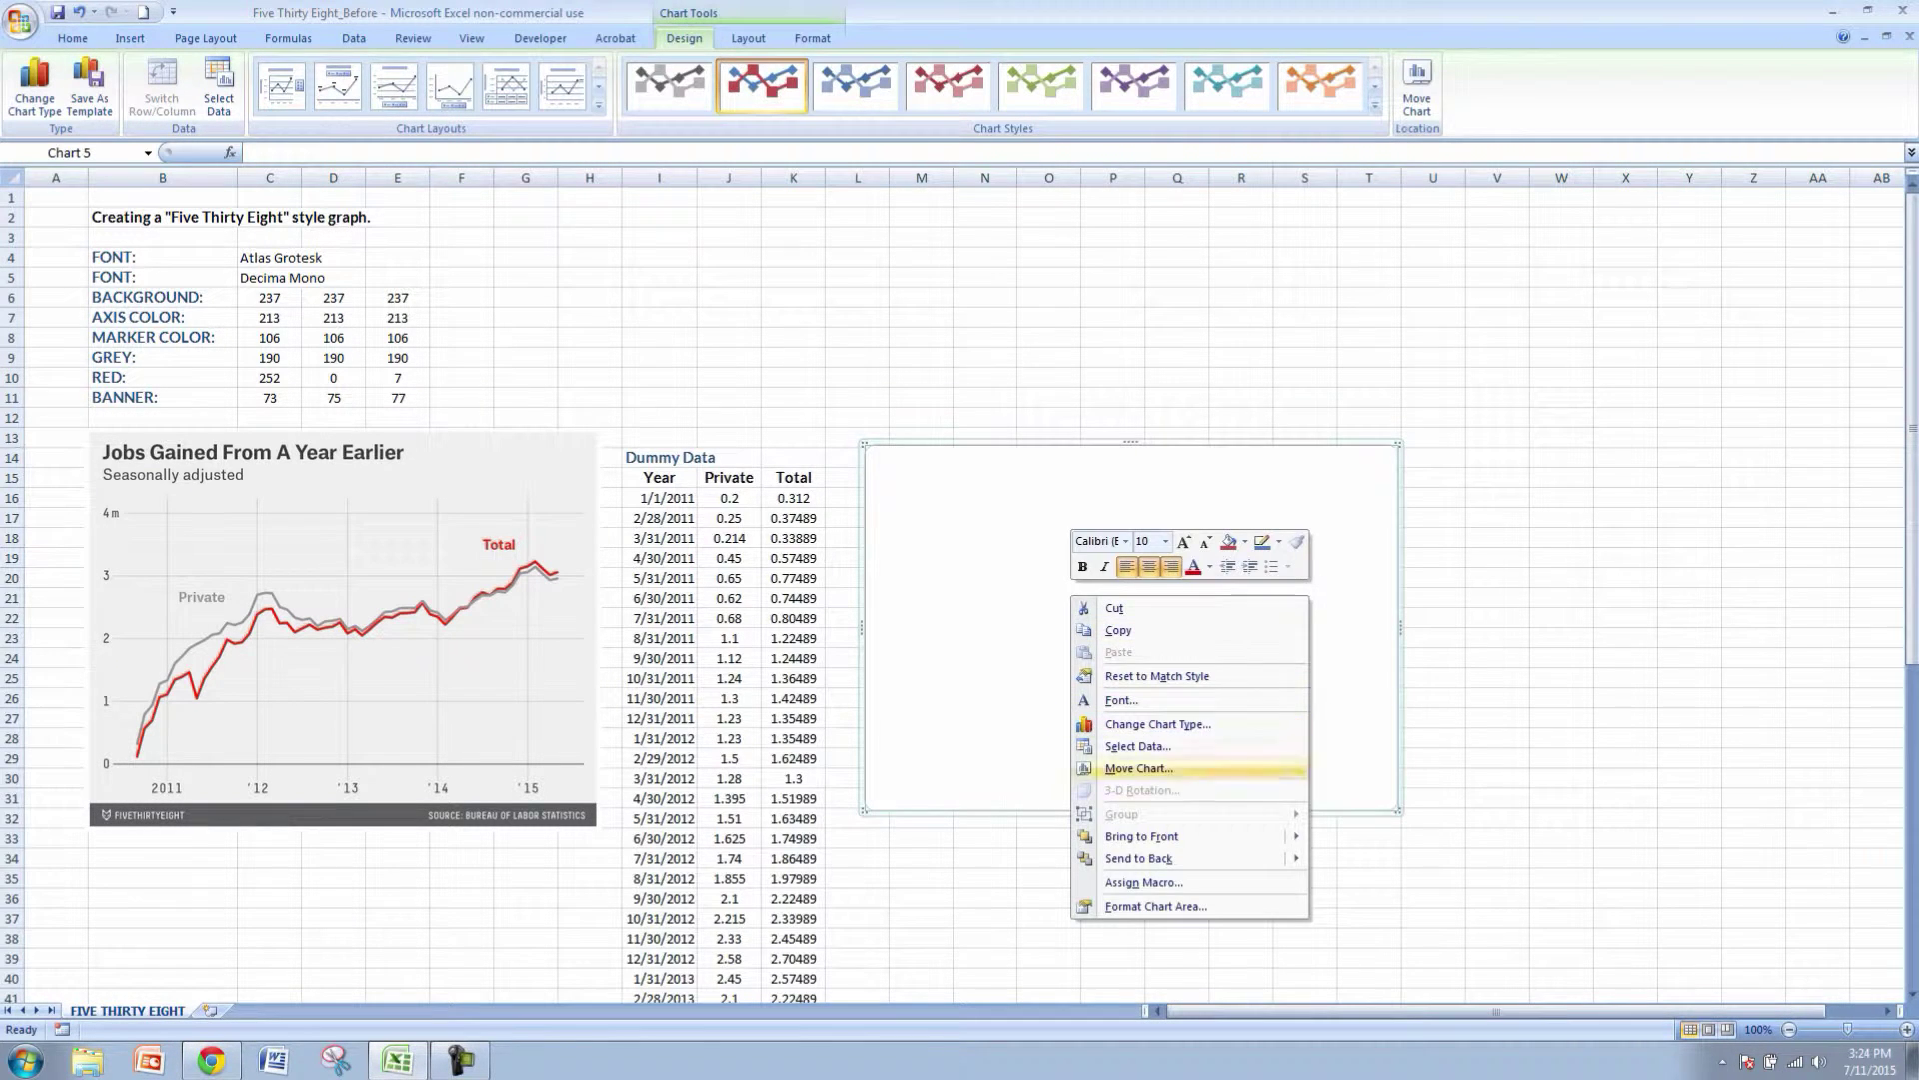
{"action": "left_click", "coordinate": [1155, 906]}
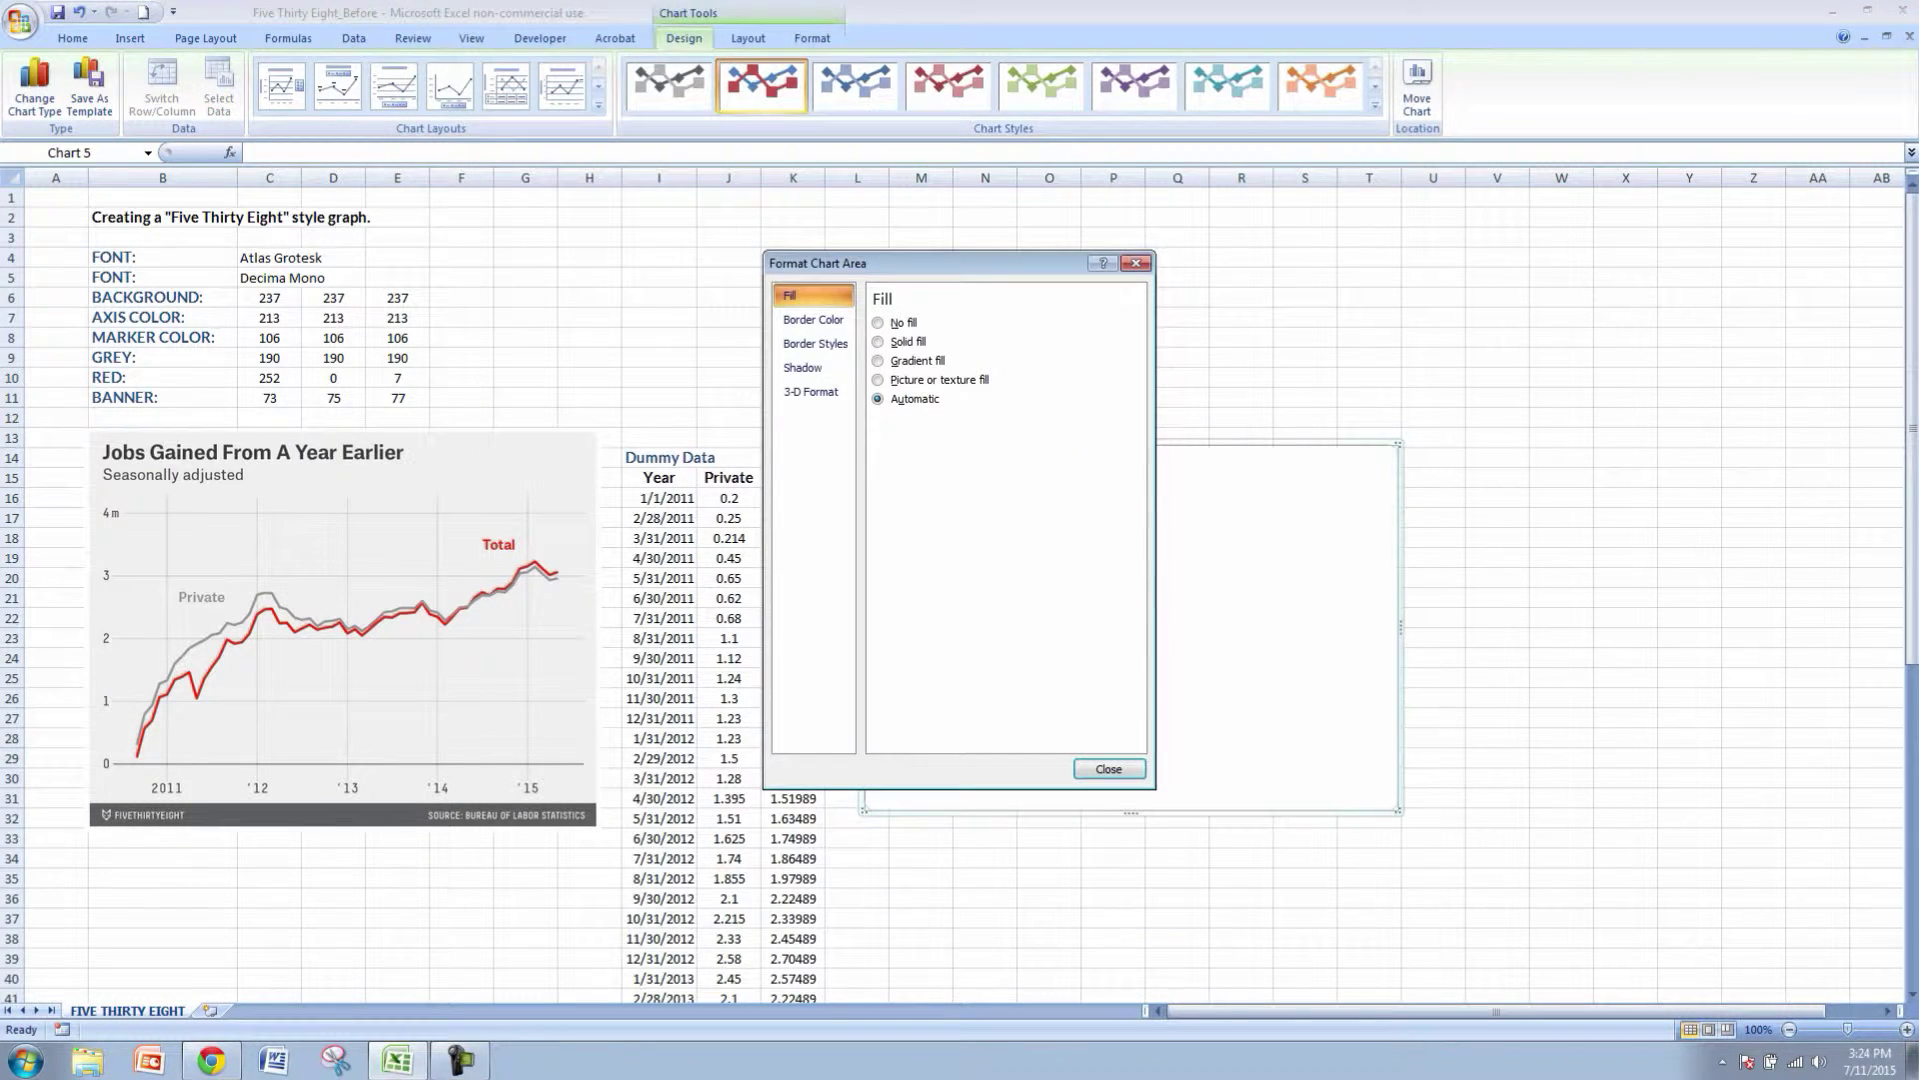
{"action": "left_click", "coordinate": [905, 342]}
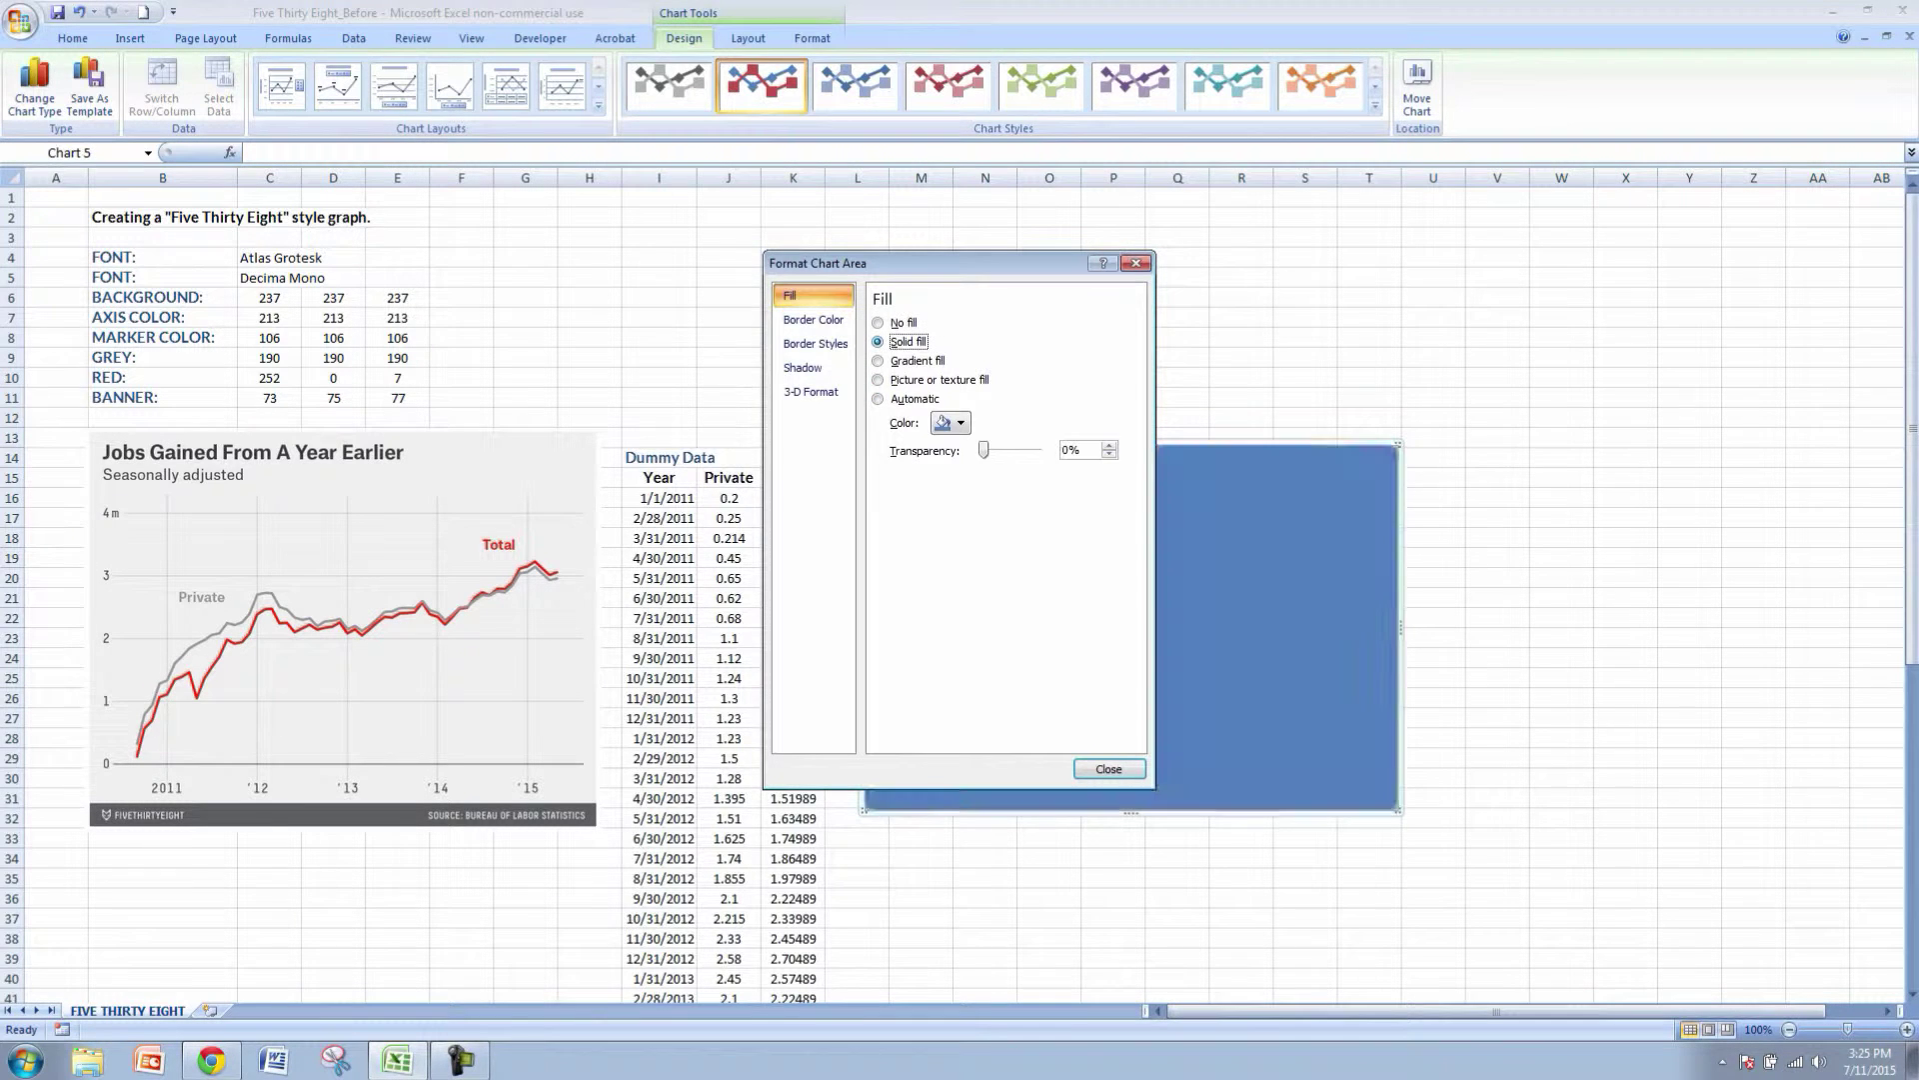
{"action": "left_click", "coordinate": [950, 423]}
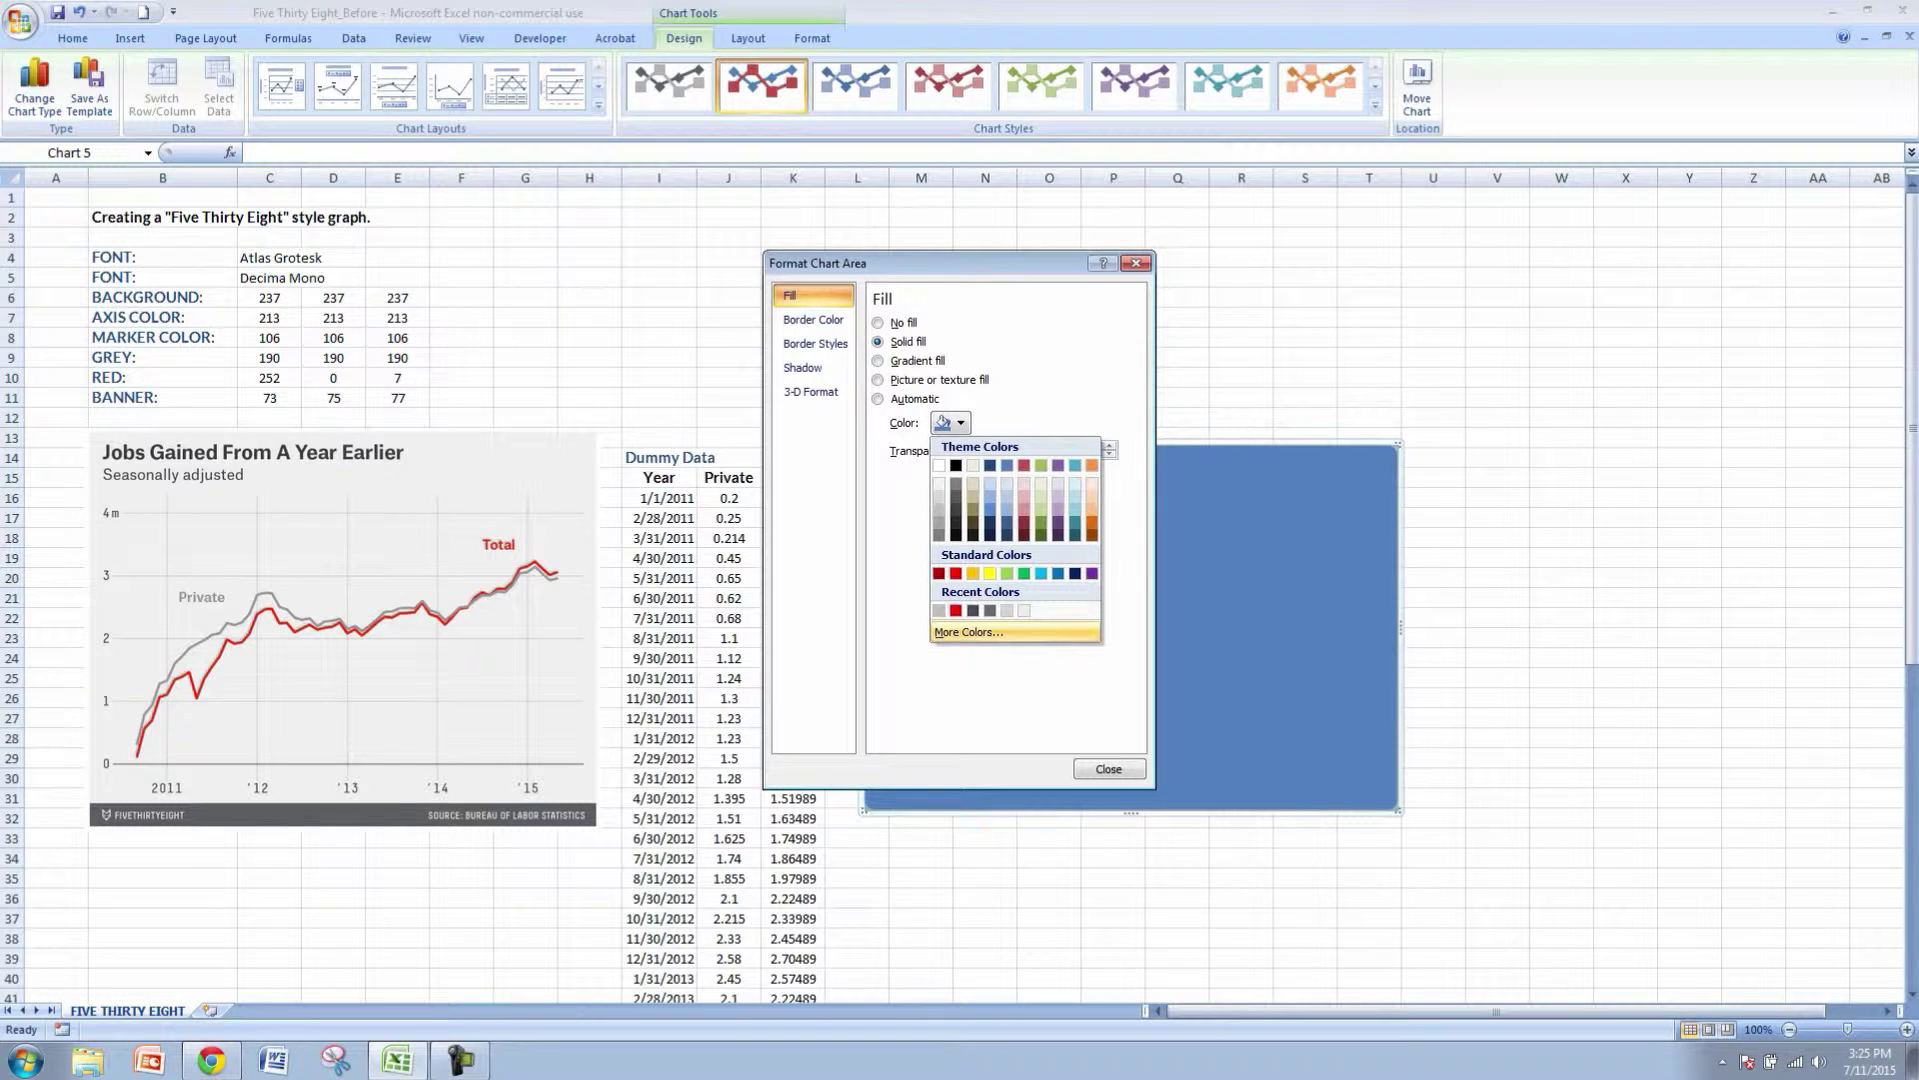
{"action": "left_click", "coordinate": [969, 632]}
{"action": "left_click_drag", "start_coordinate": [898, 624], "coordinate": [874, 624]}
{"action": "type", "text": "237"}
{"action": "key", "text": "Tab"}
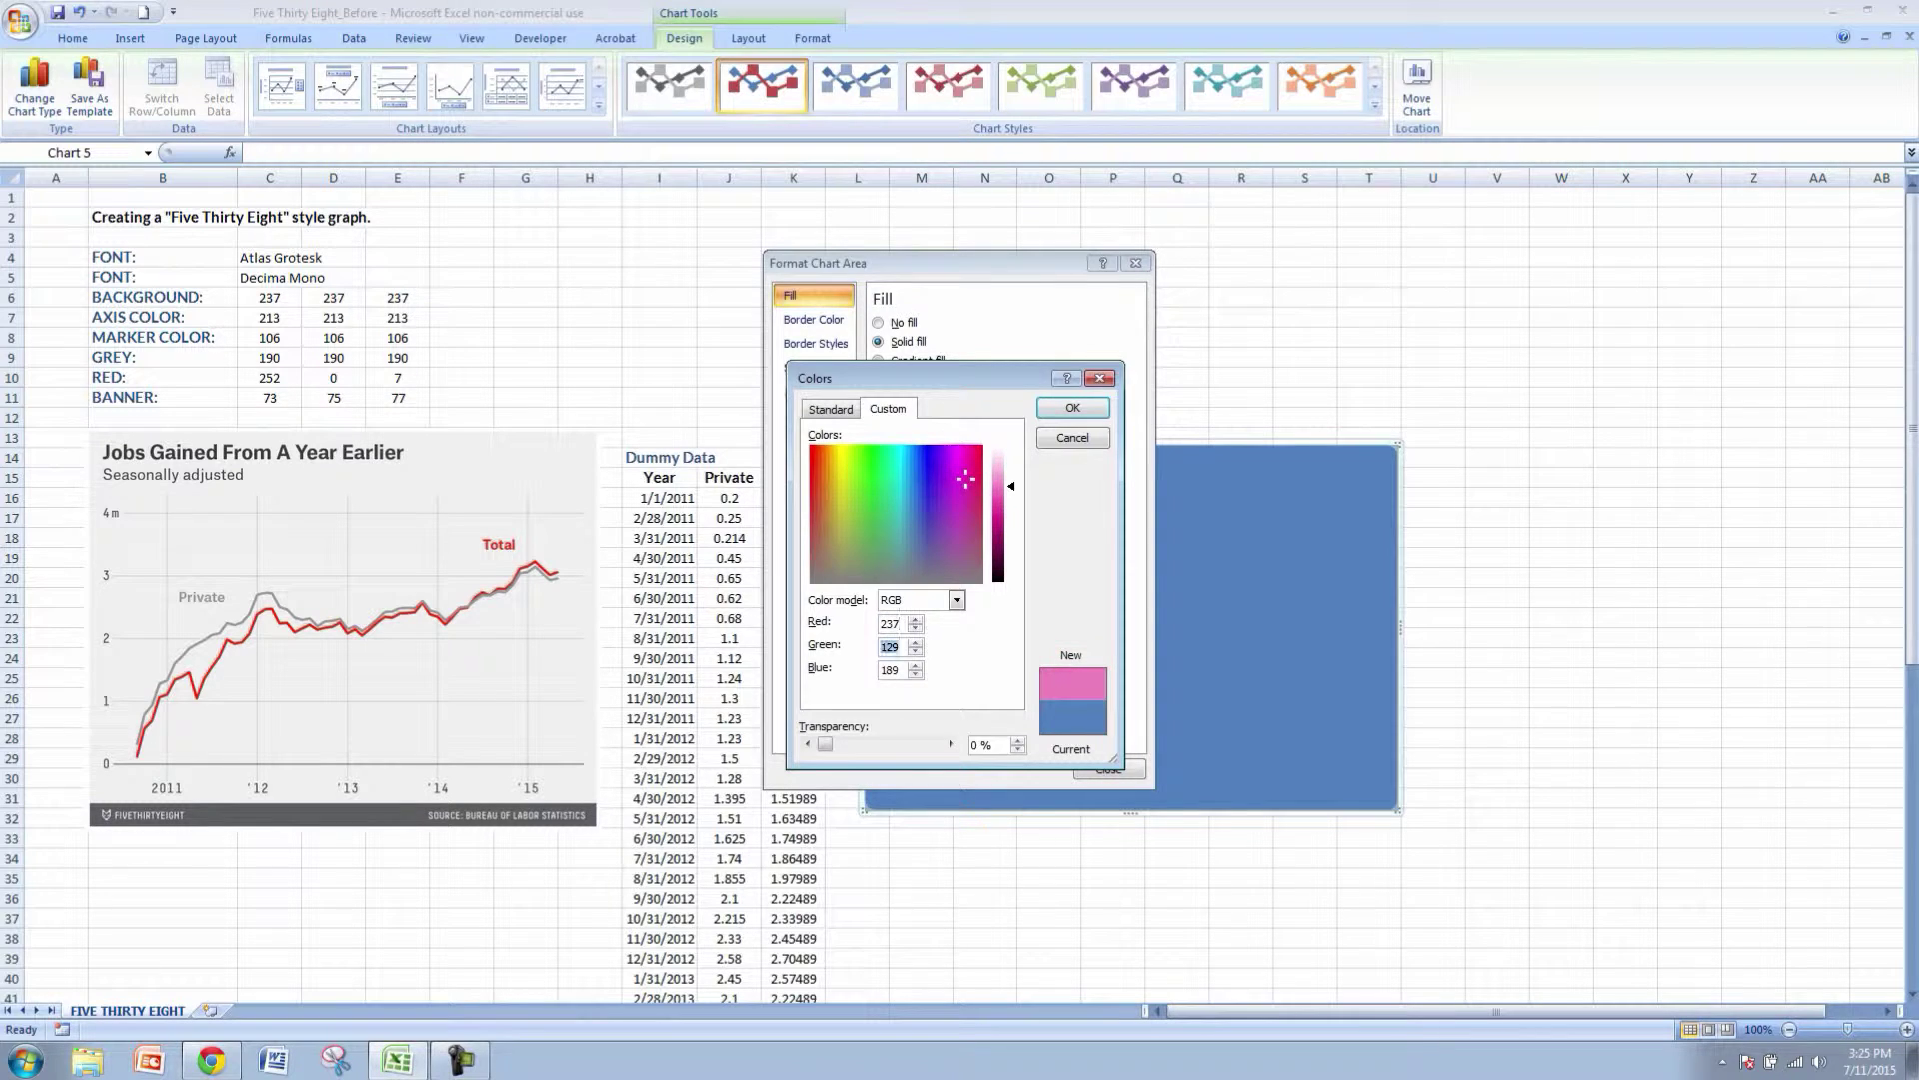
{"action": "type", "text": "237"}
{"action": "key", "text": "Tab"}
{"action": "type", "text": "237"}
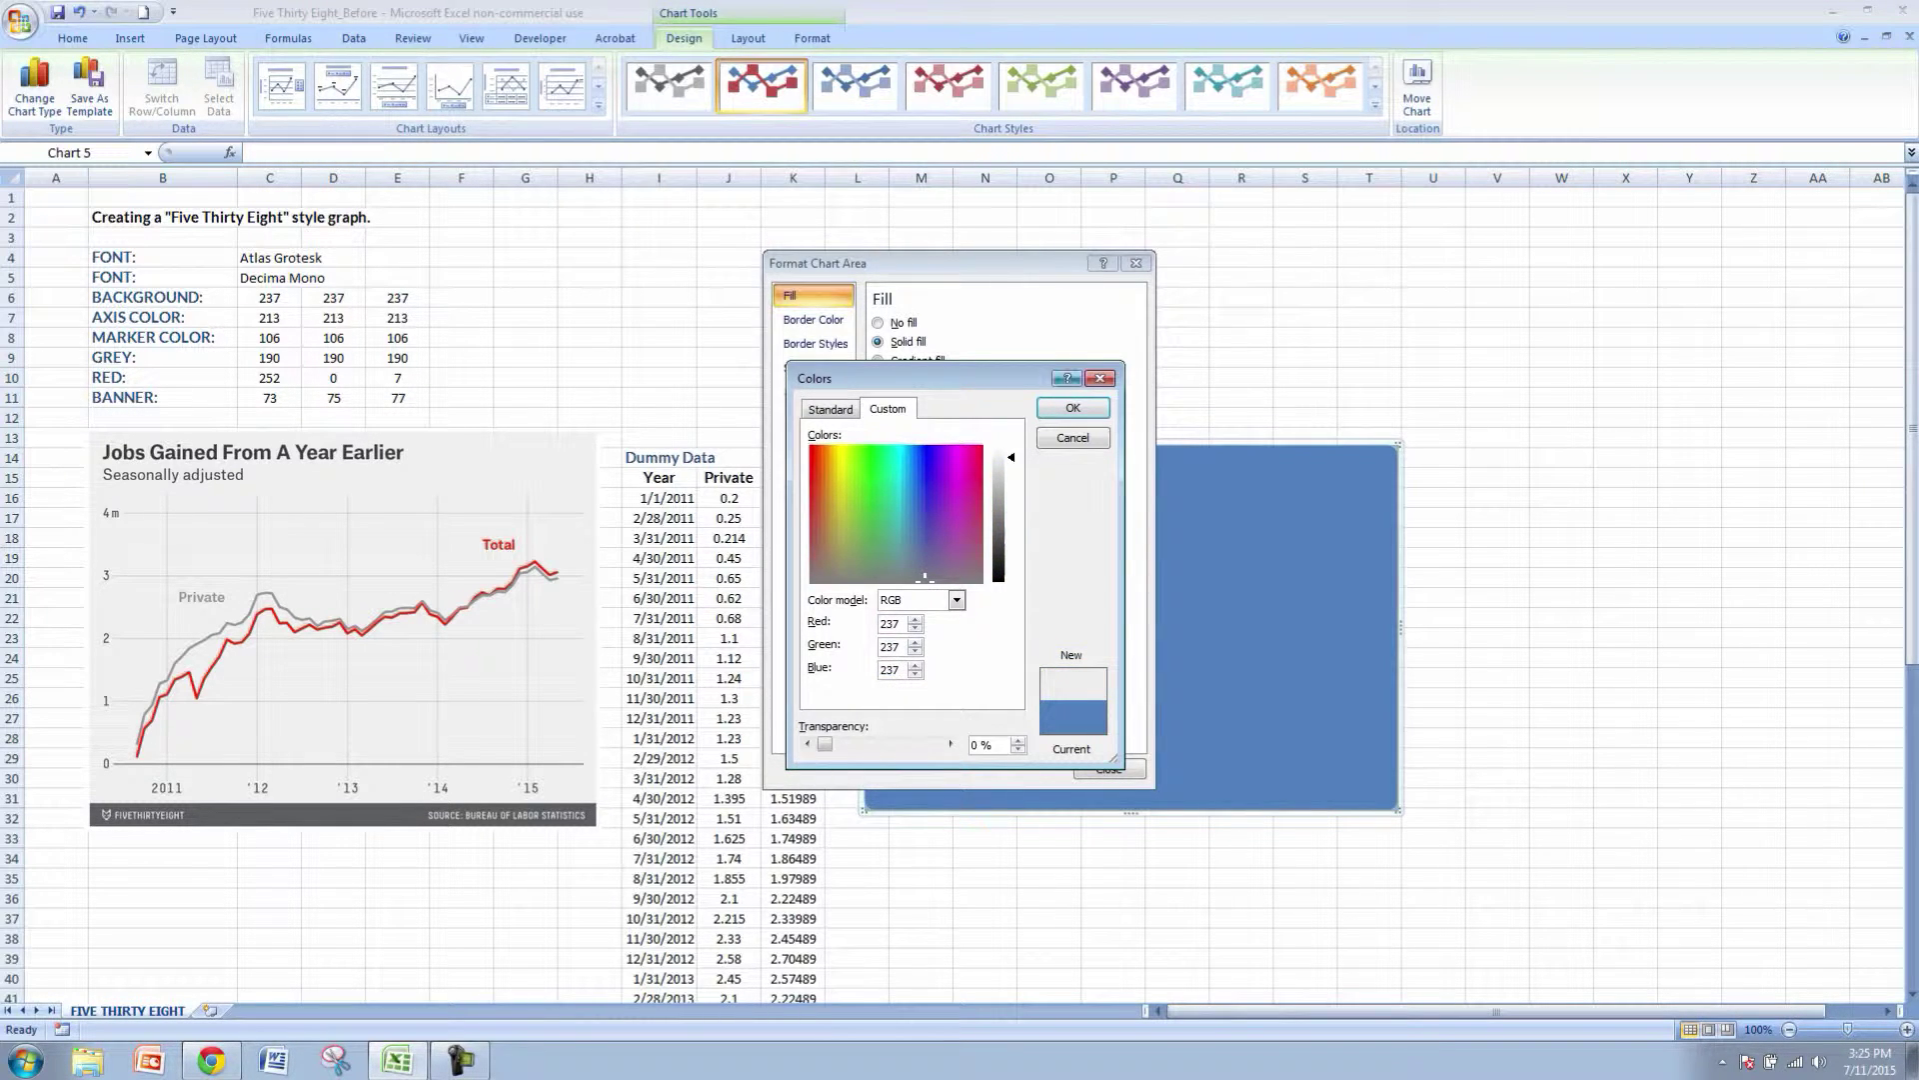
{"action": "key", "text": "Return"}
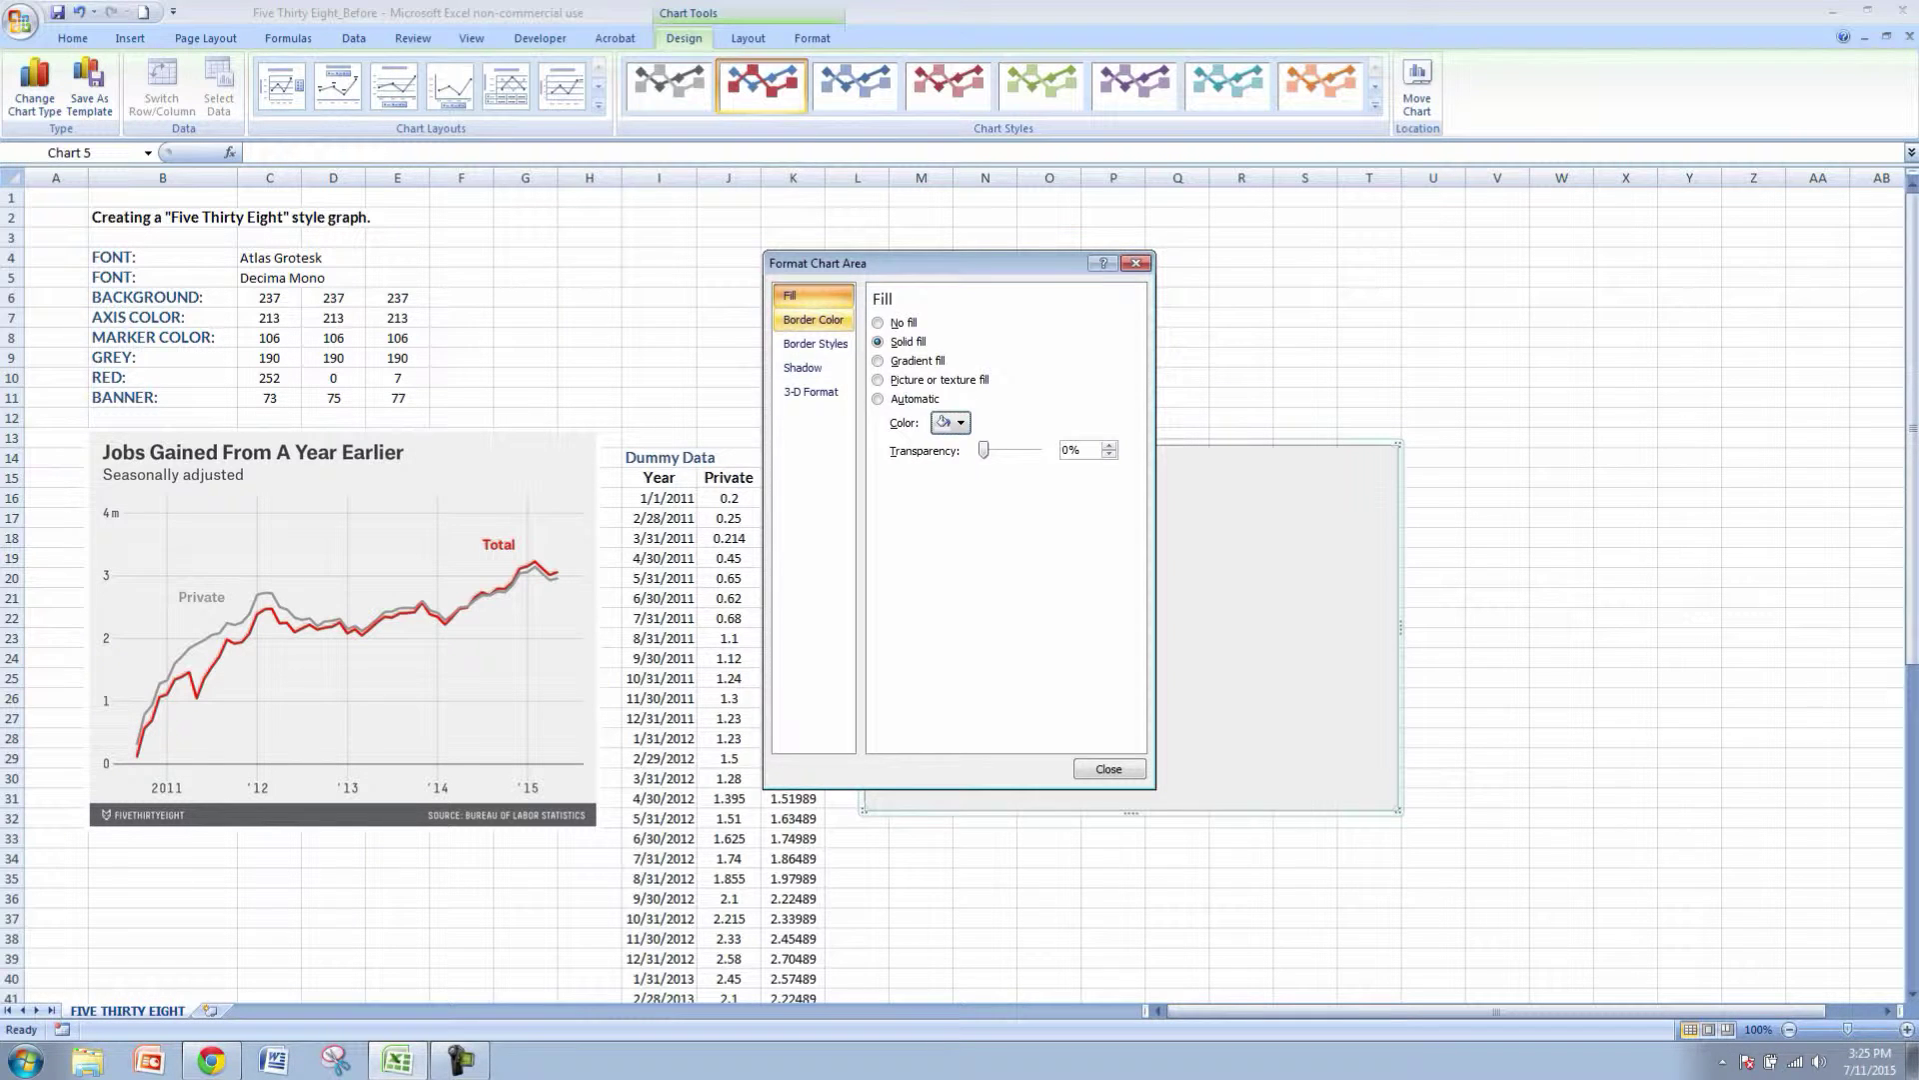
- Remove the chart area's border line and close its formatting settings
{"action": "left_click", "coordinate": [813, 319]}
{"action": "left_click", "coordinate": [880, 322]}
{"action": "left_click", "coordinate": [1109, 769]}
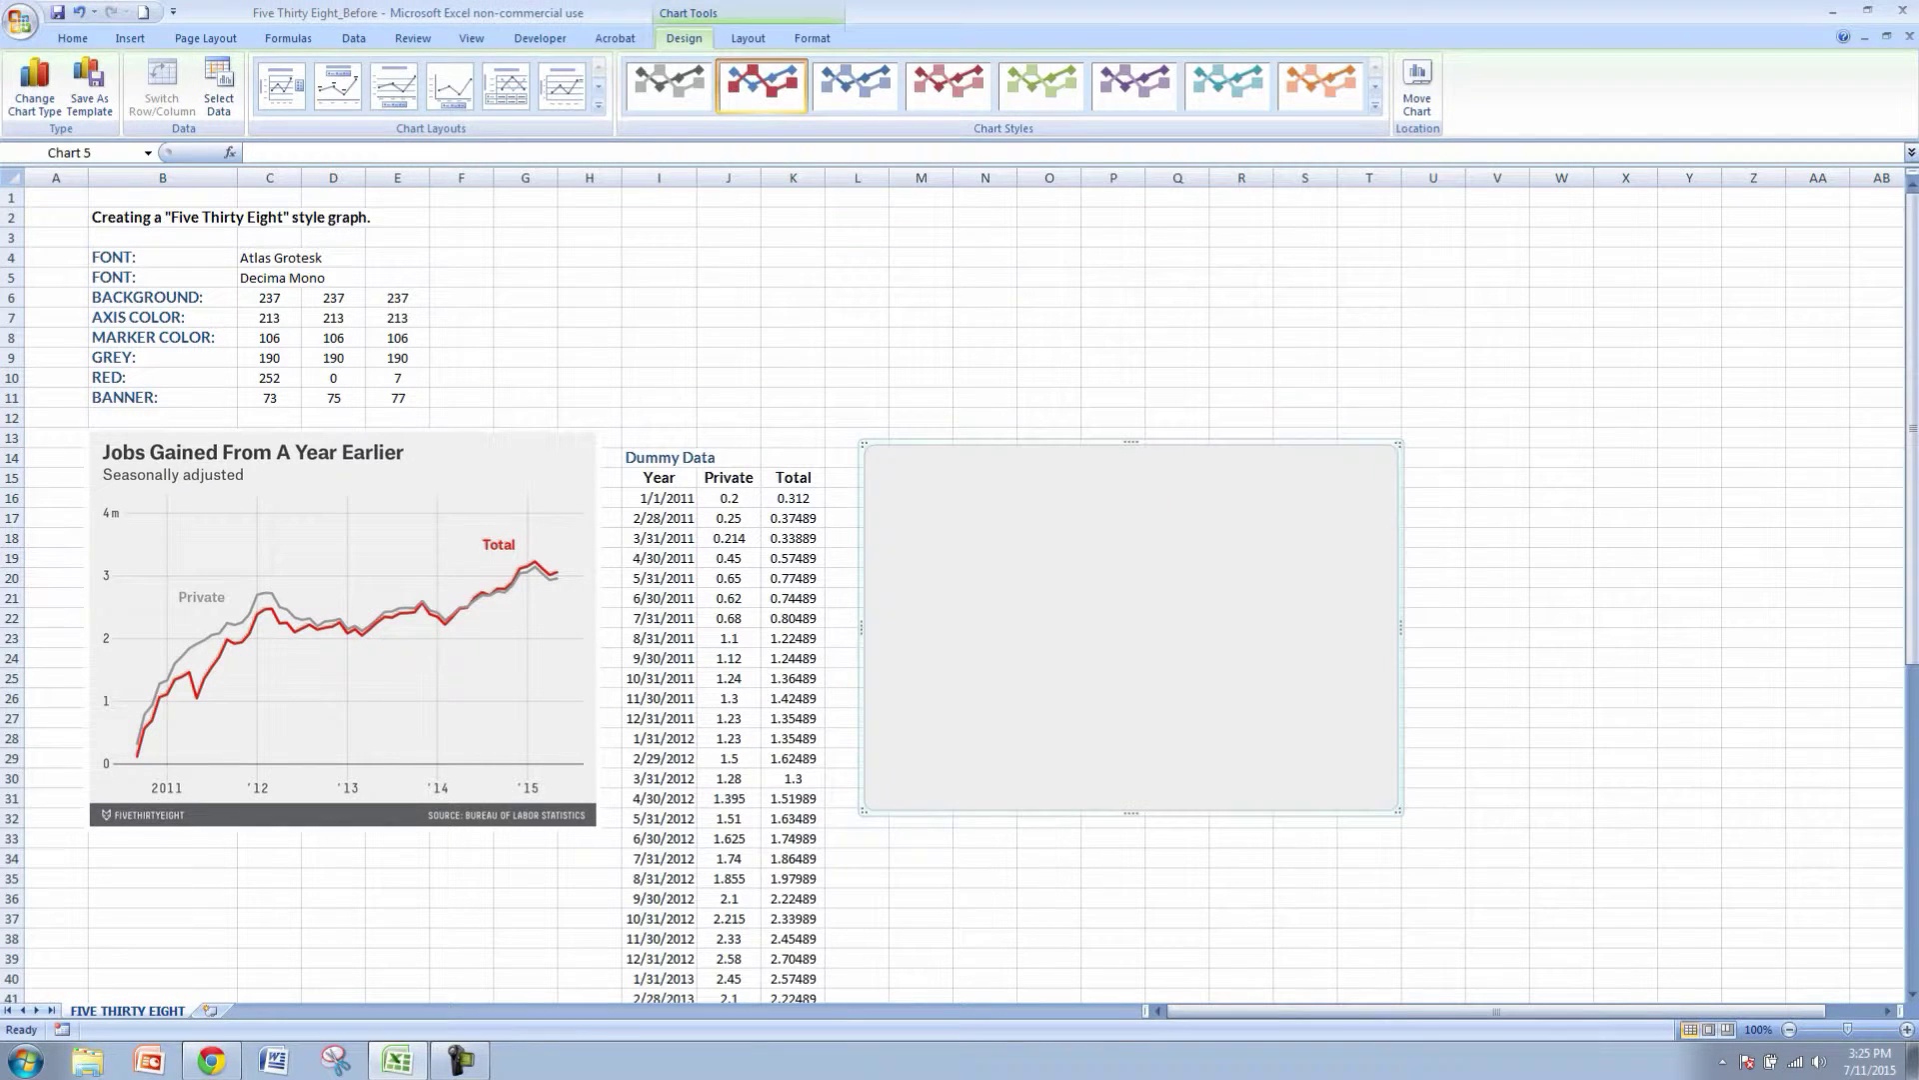
{"action": "left_click", "coordinate": [1080, 838]}
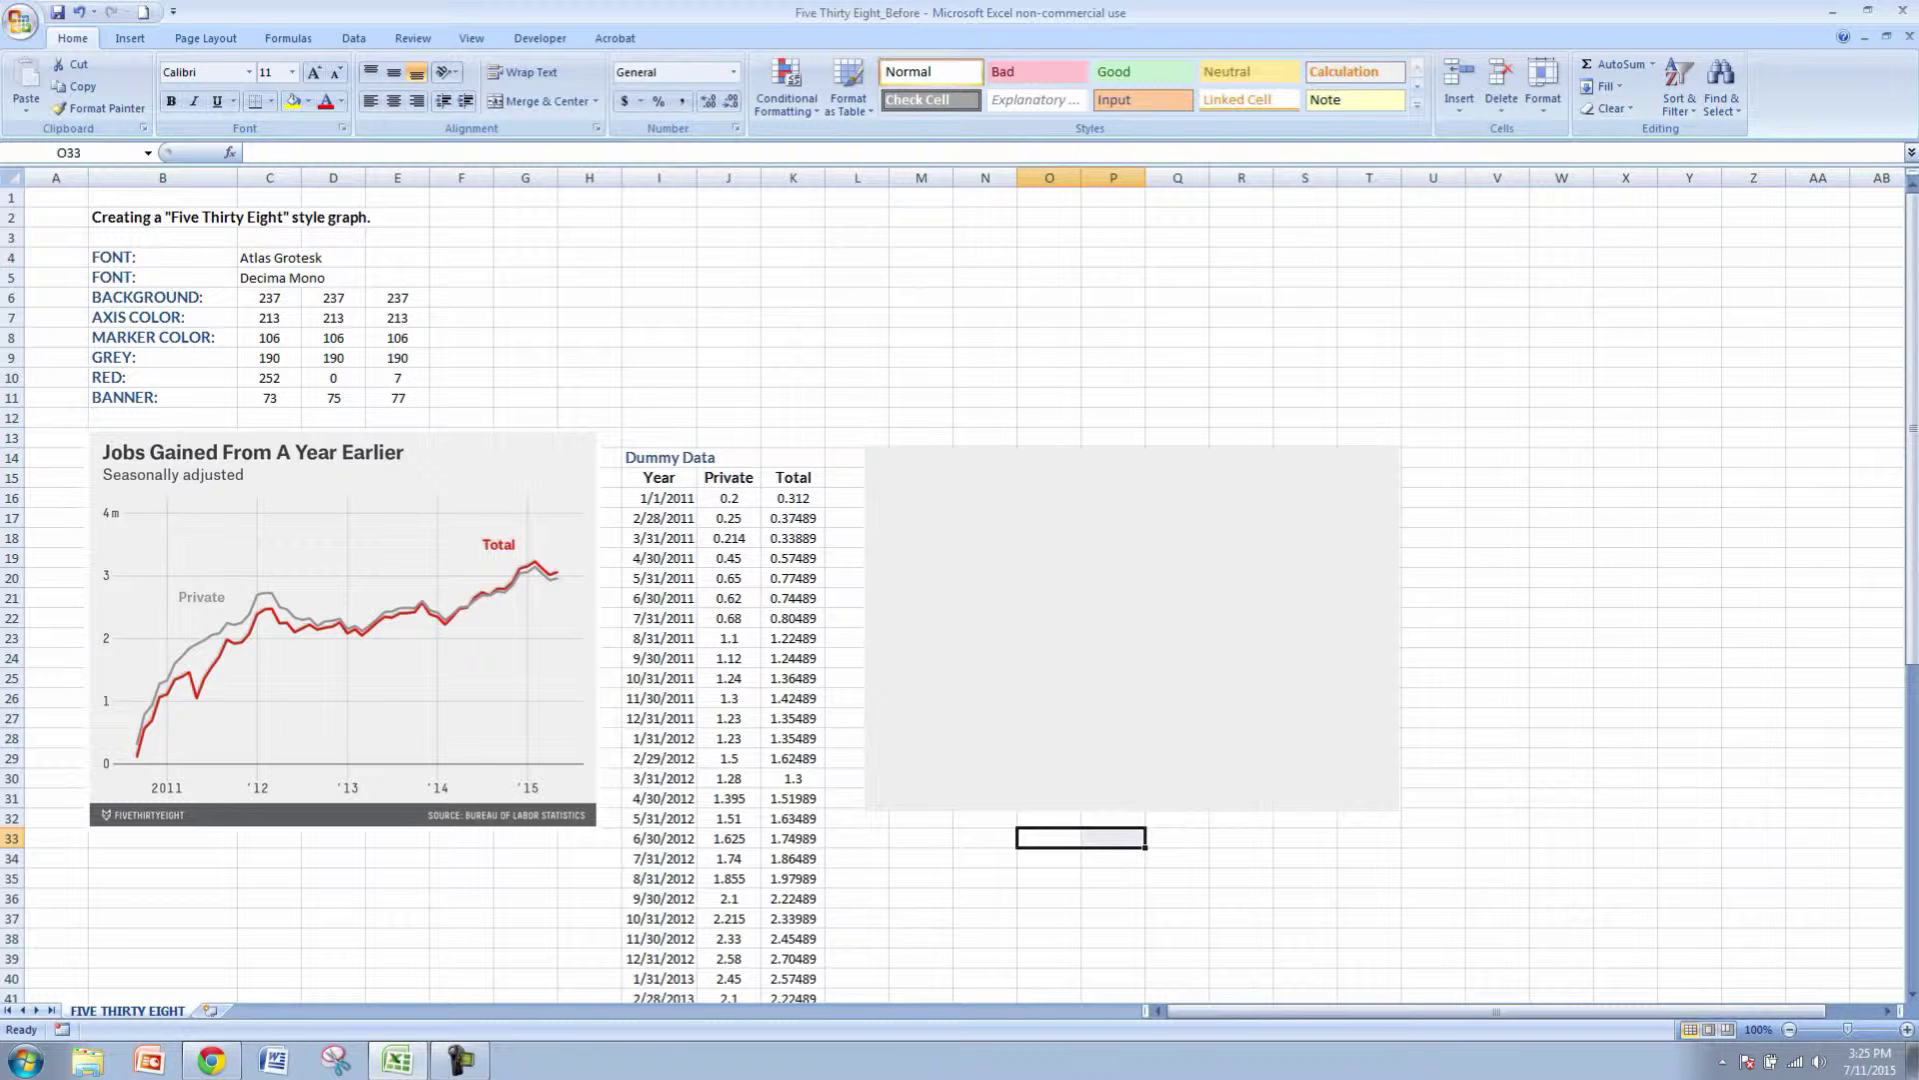
{"action": "left_click", "coordinate": [1078, 610]}
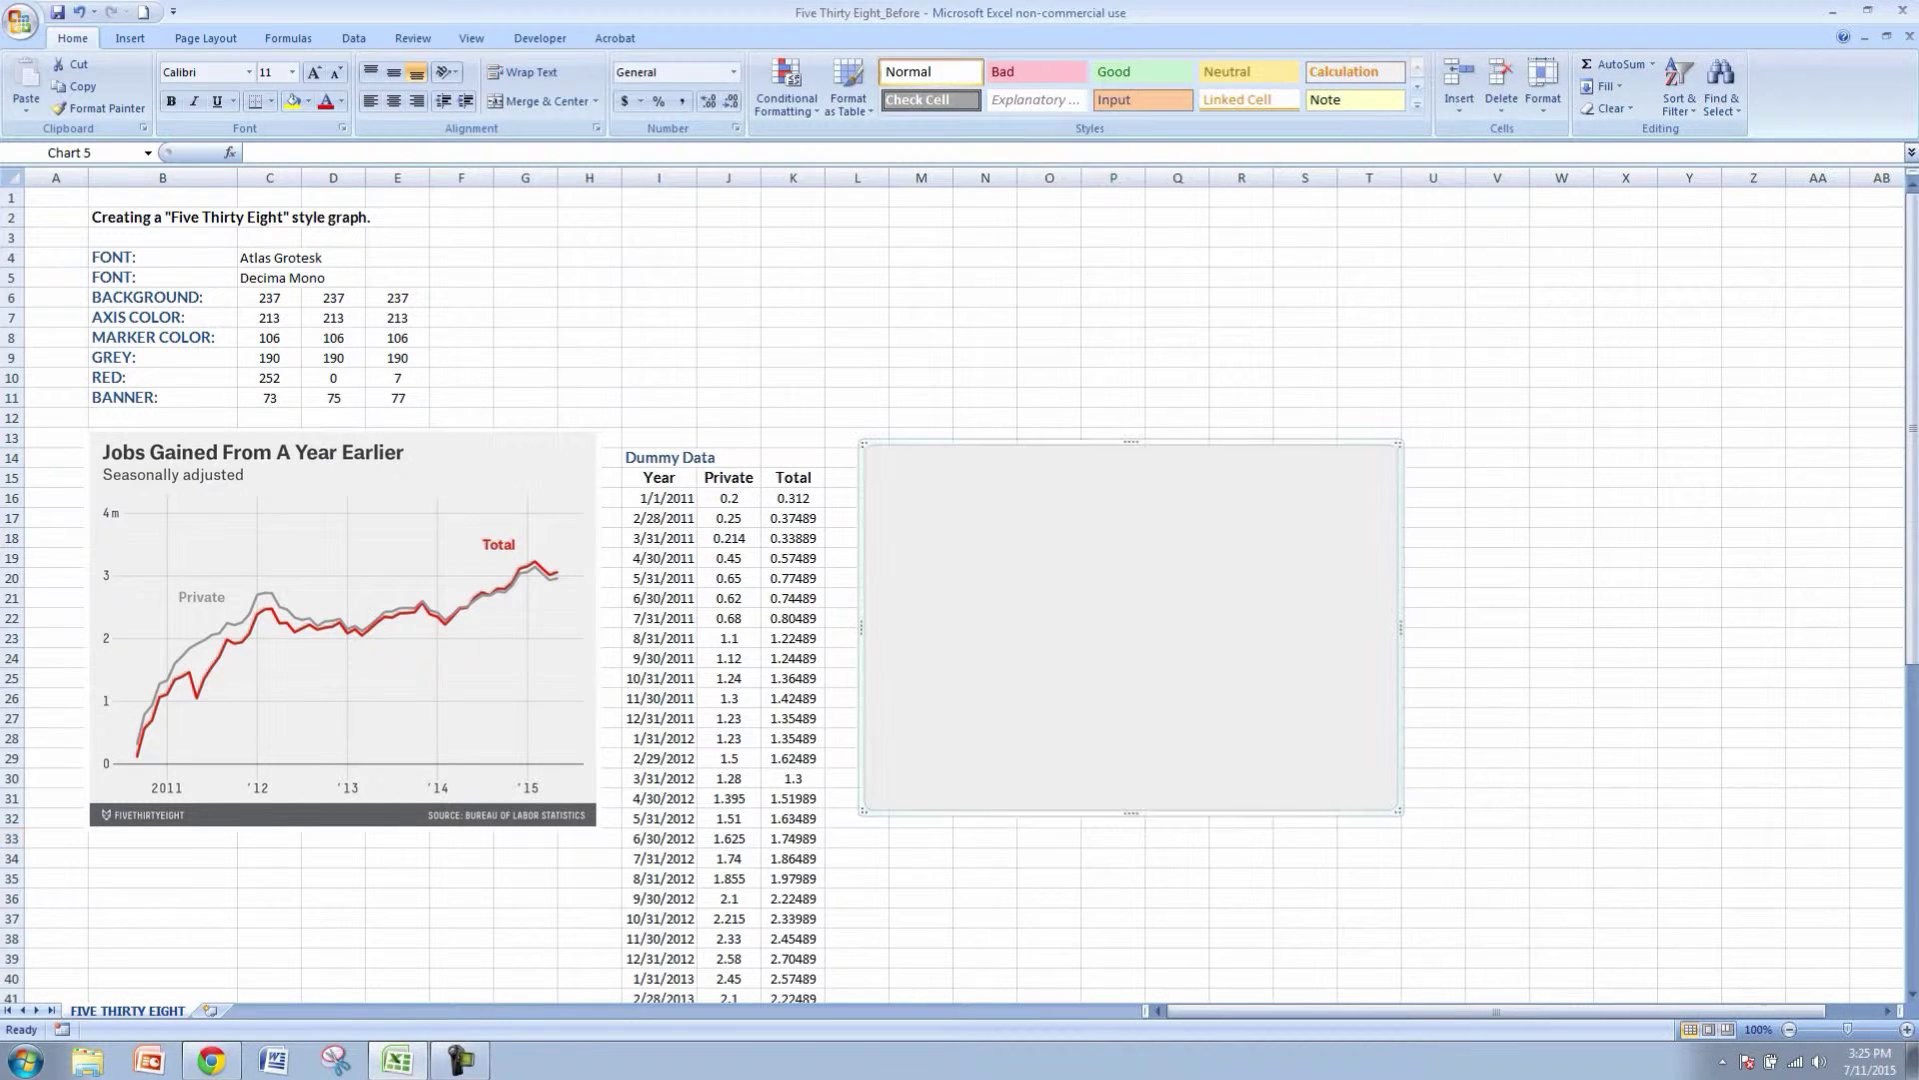
{"action": "left_click", "coordinate": [1048, 338]}
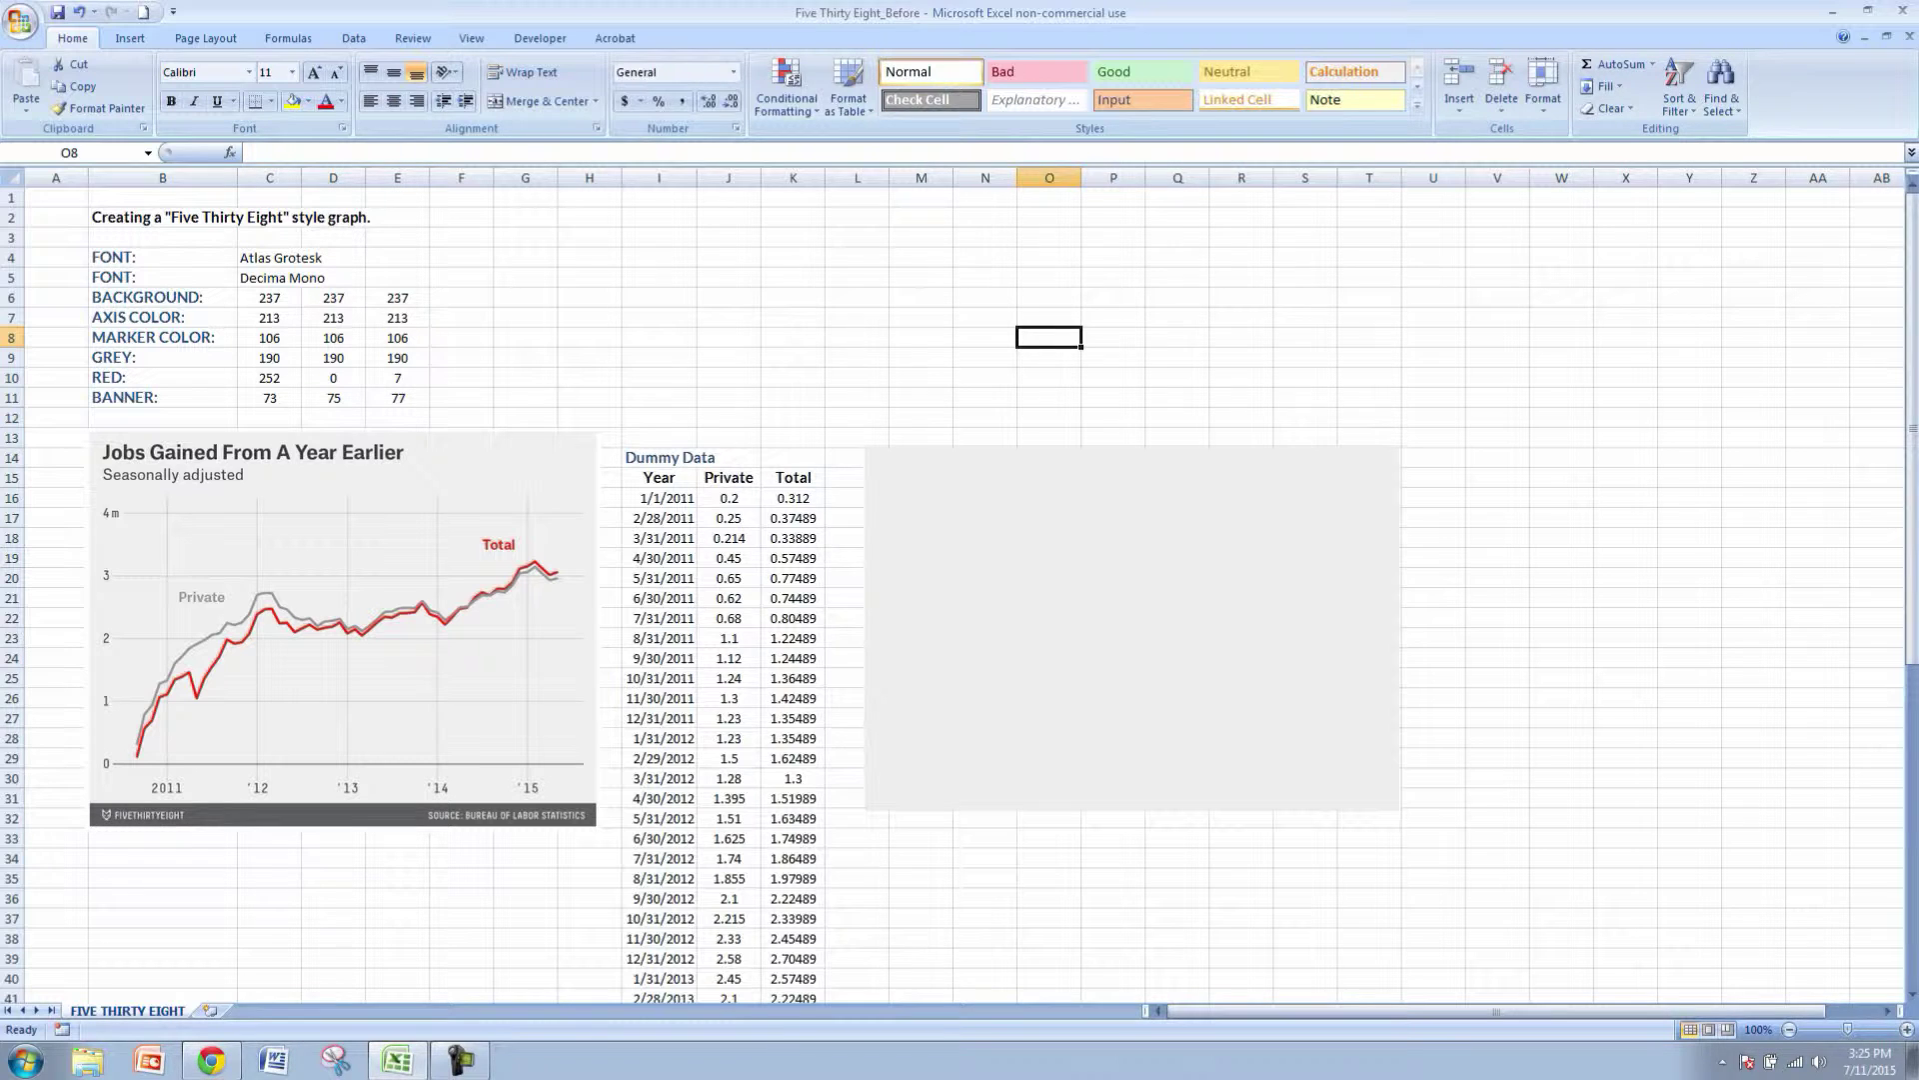
- Review the dummy data table's Year, Private and Total columns from the first row to the last
{"action": "left_click", "coordinate": [660, 538]}
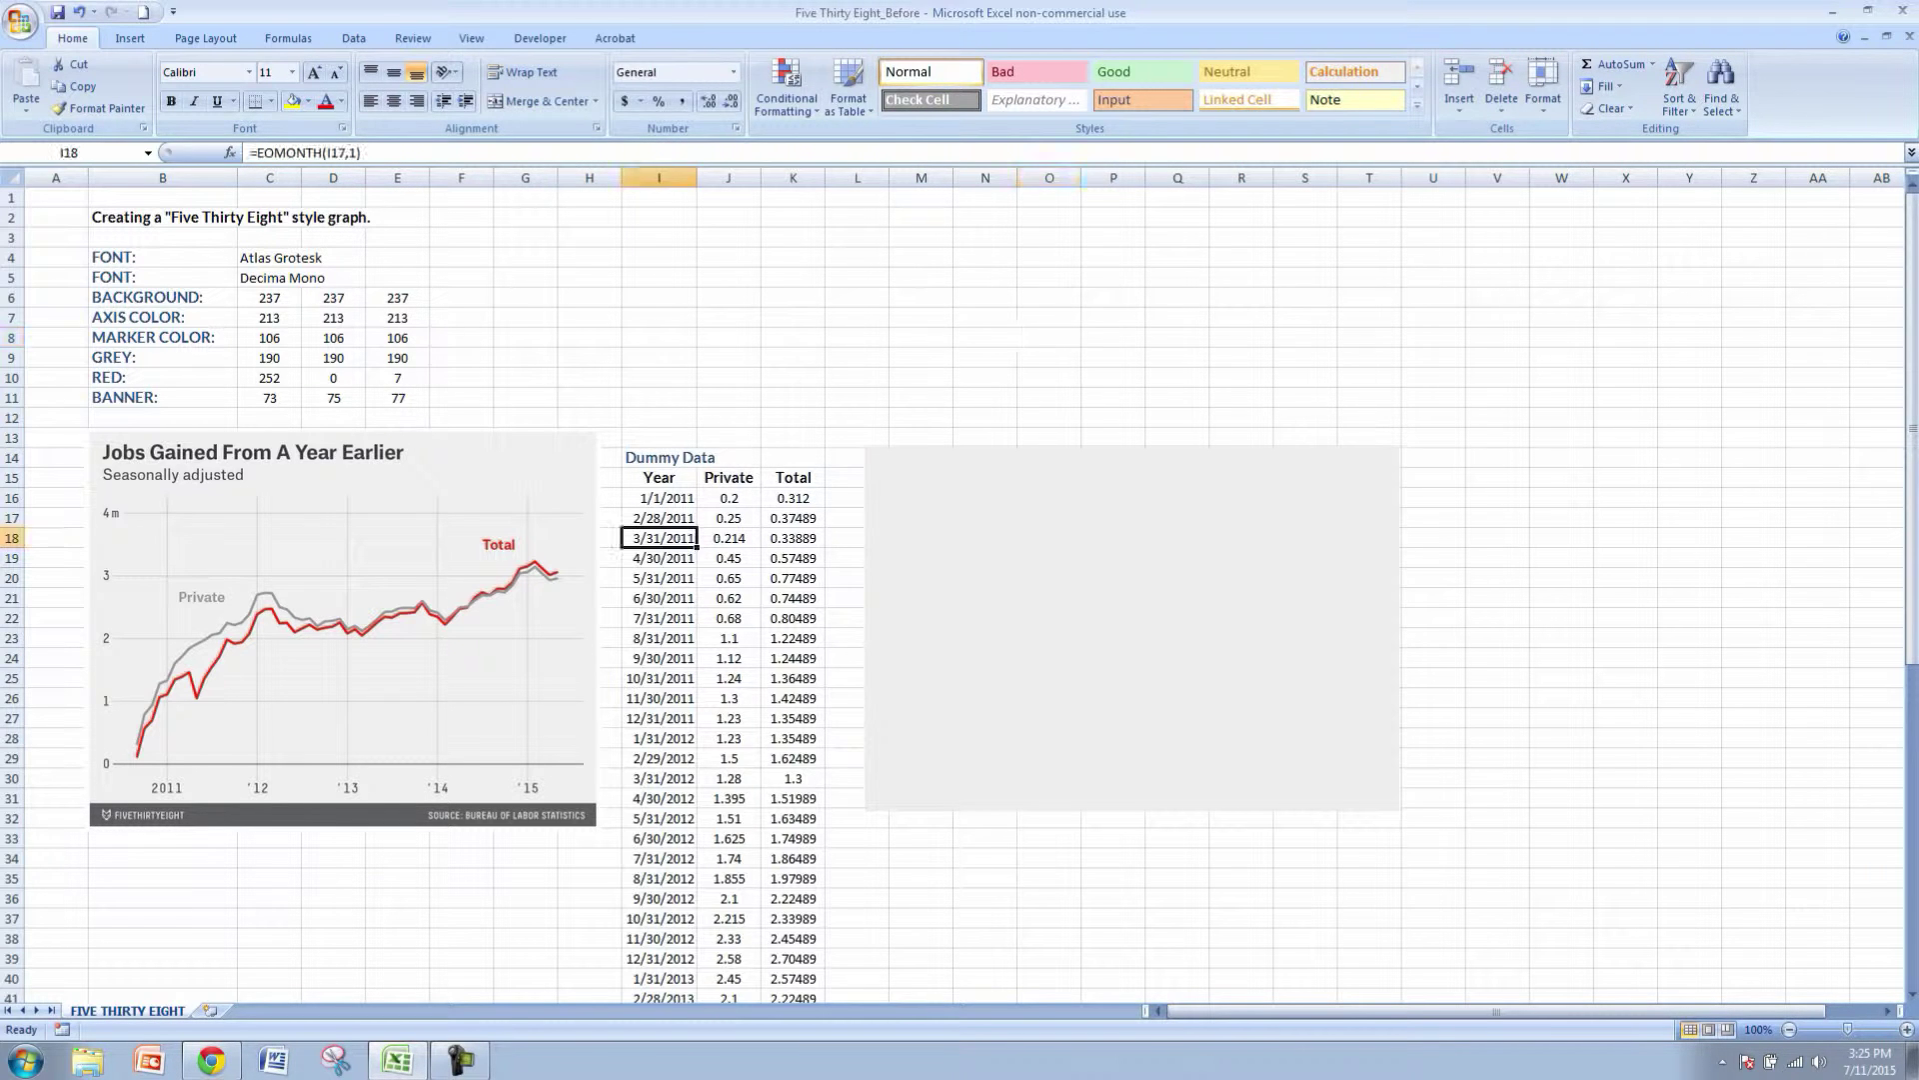
{"action": "scroll", "coordinate": [659, 538], "scroll_direction": "down", "scroll_amount": 4}
{"action": "scroll", "coordinate": [659, 538], "scroll_direction": "up", "scroll_amount": 4}
{"action": "left_click", "coordinate": [660, 498]}
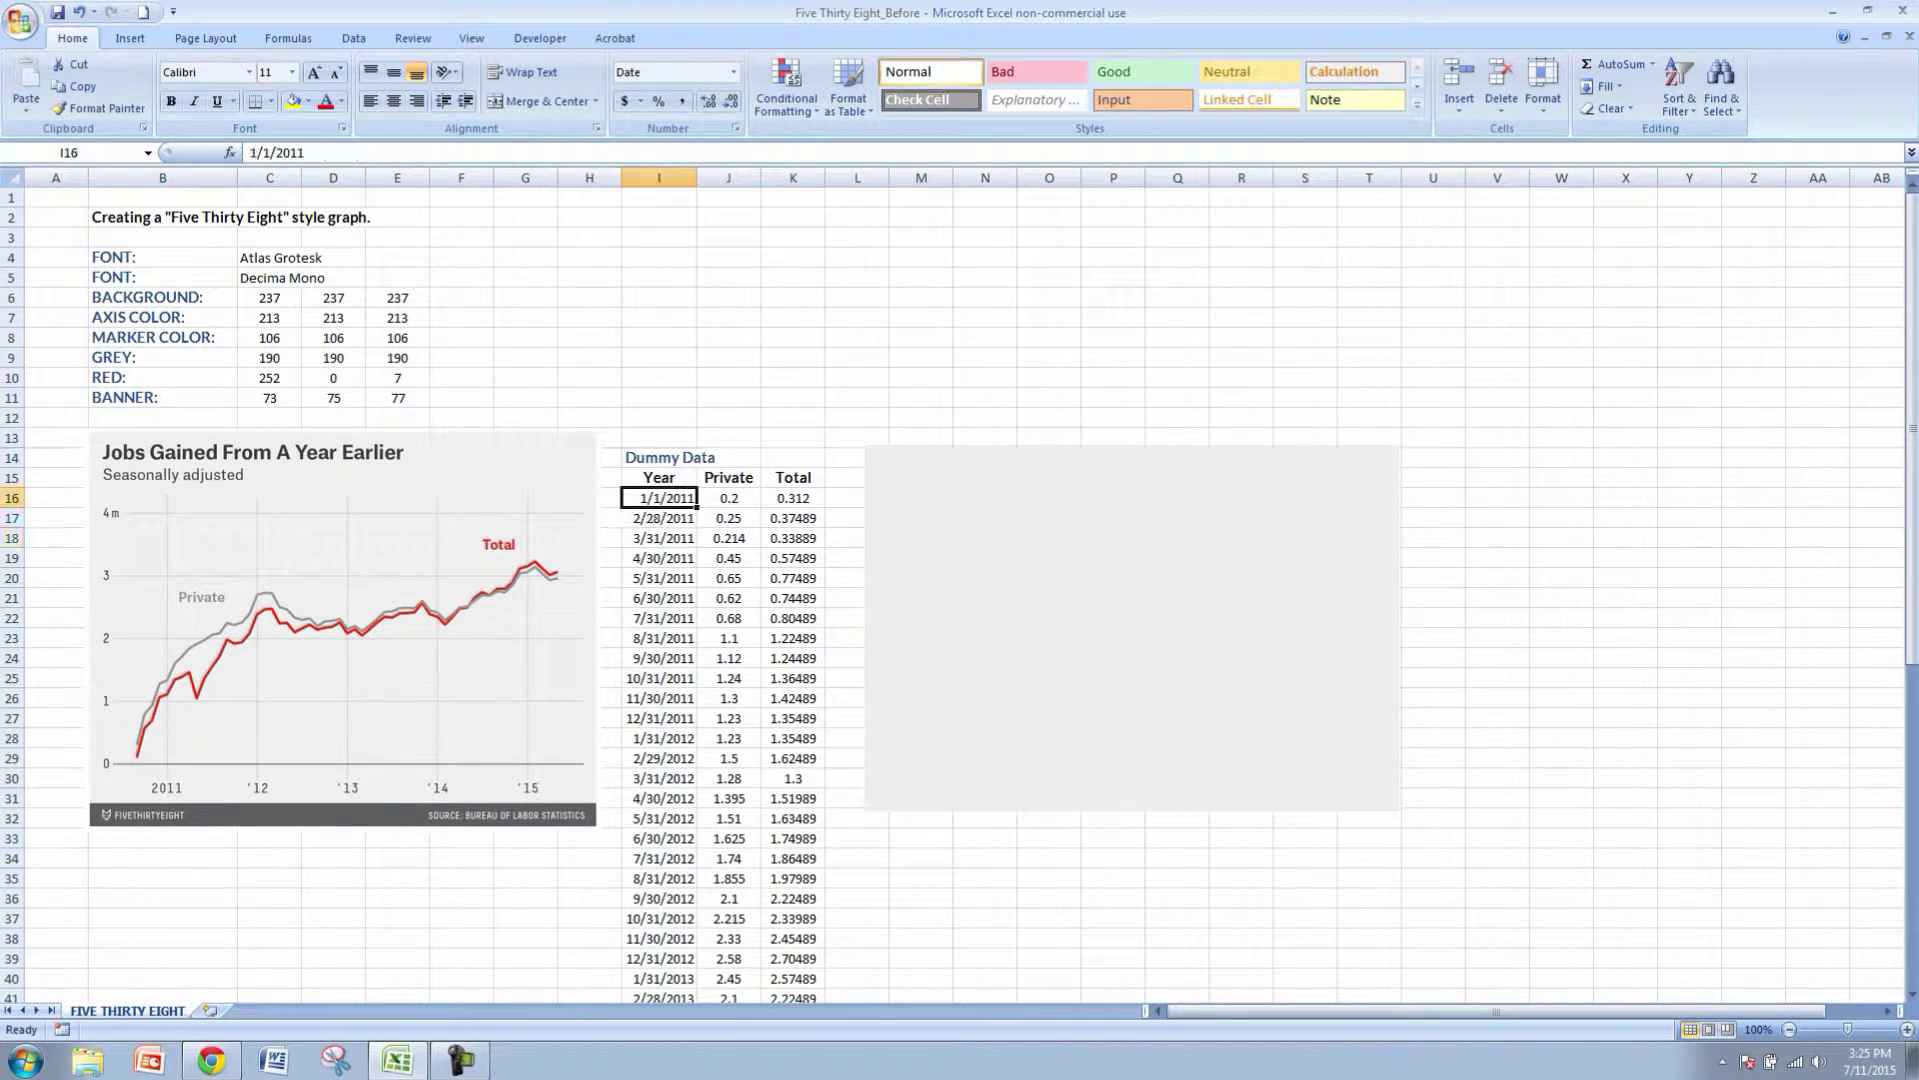
{"action": "scroll", "coordinate": [659, 498], "scroll_direction": "down", "scroll_amount": 13}
{"action": "scroll", "coordinate": [959, 590], "scroll_direction": "up", "scroll_amount": 13}
{"action": "left_click", "coordinate": [729, 498]}
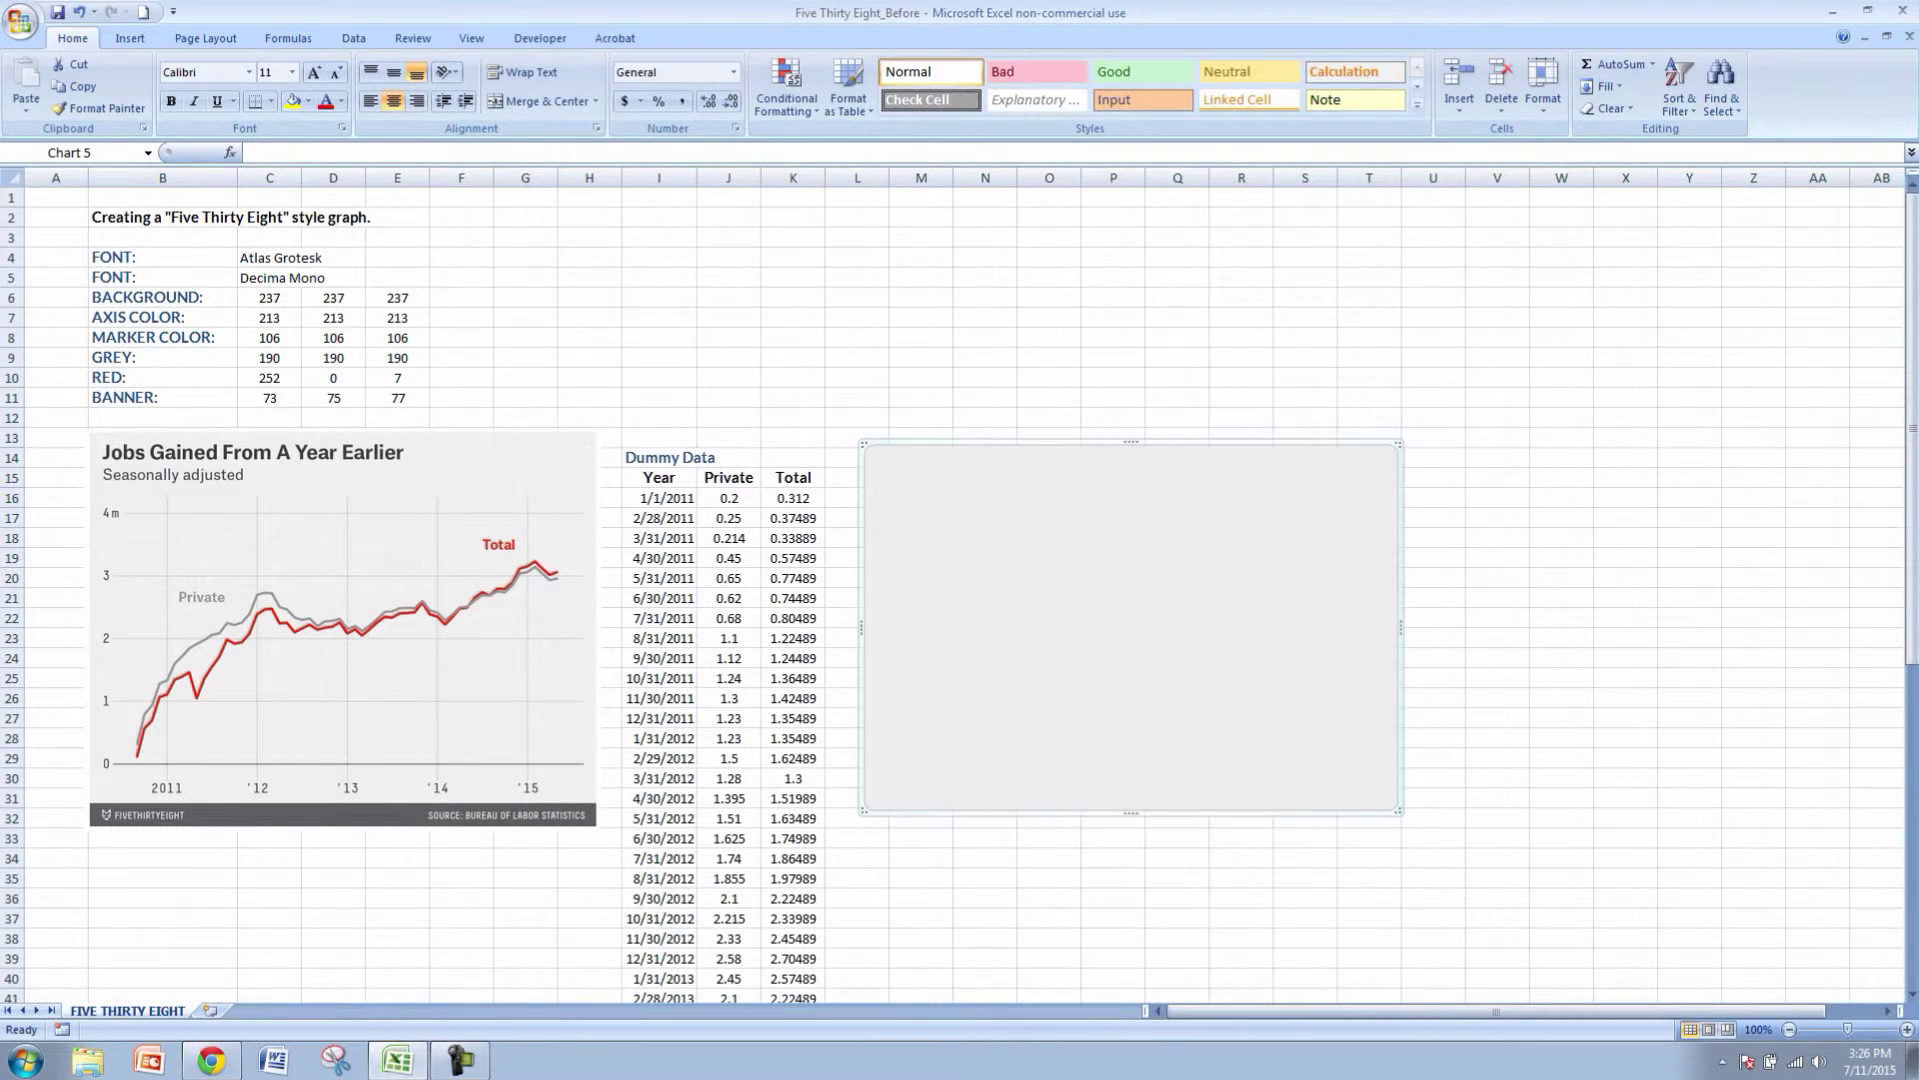
- Add a data series to the empty chart, taking its name from the Private header in J15
{"action": "right_click", "coordinate": [1065, 585]}
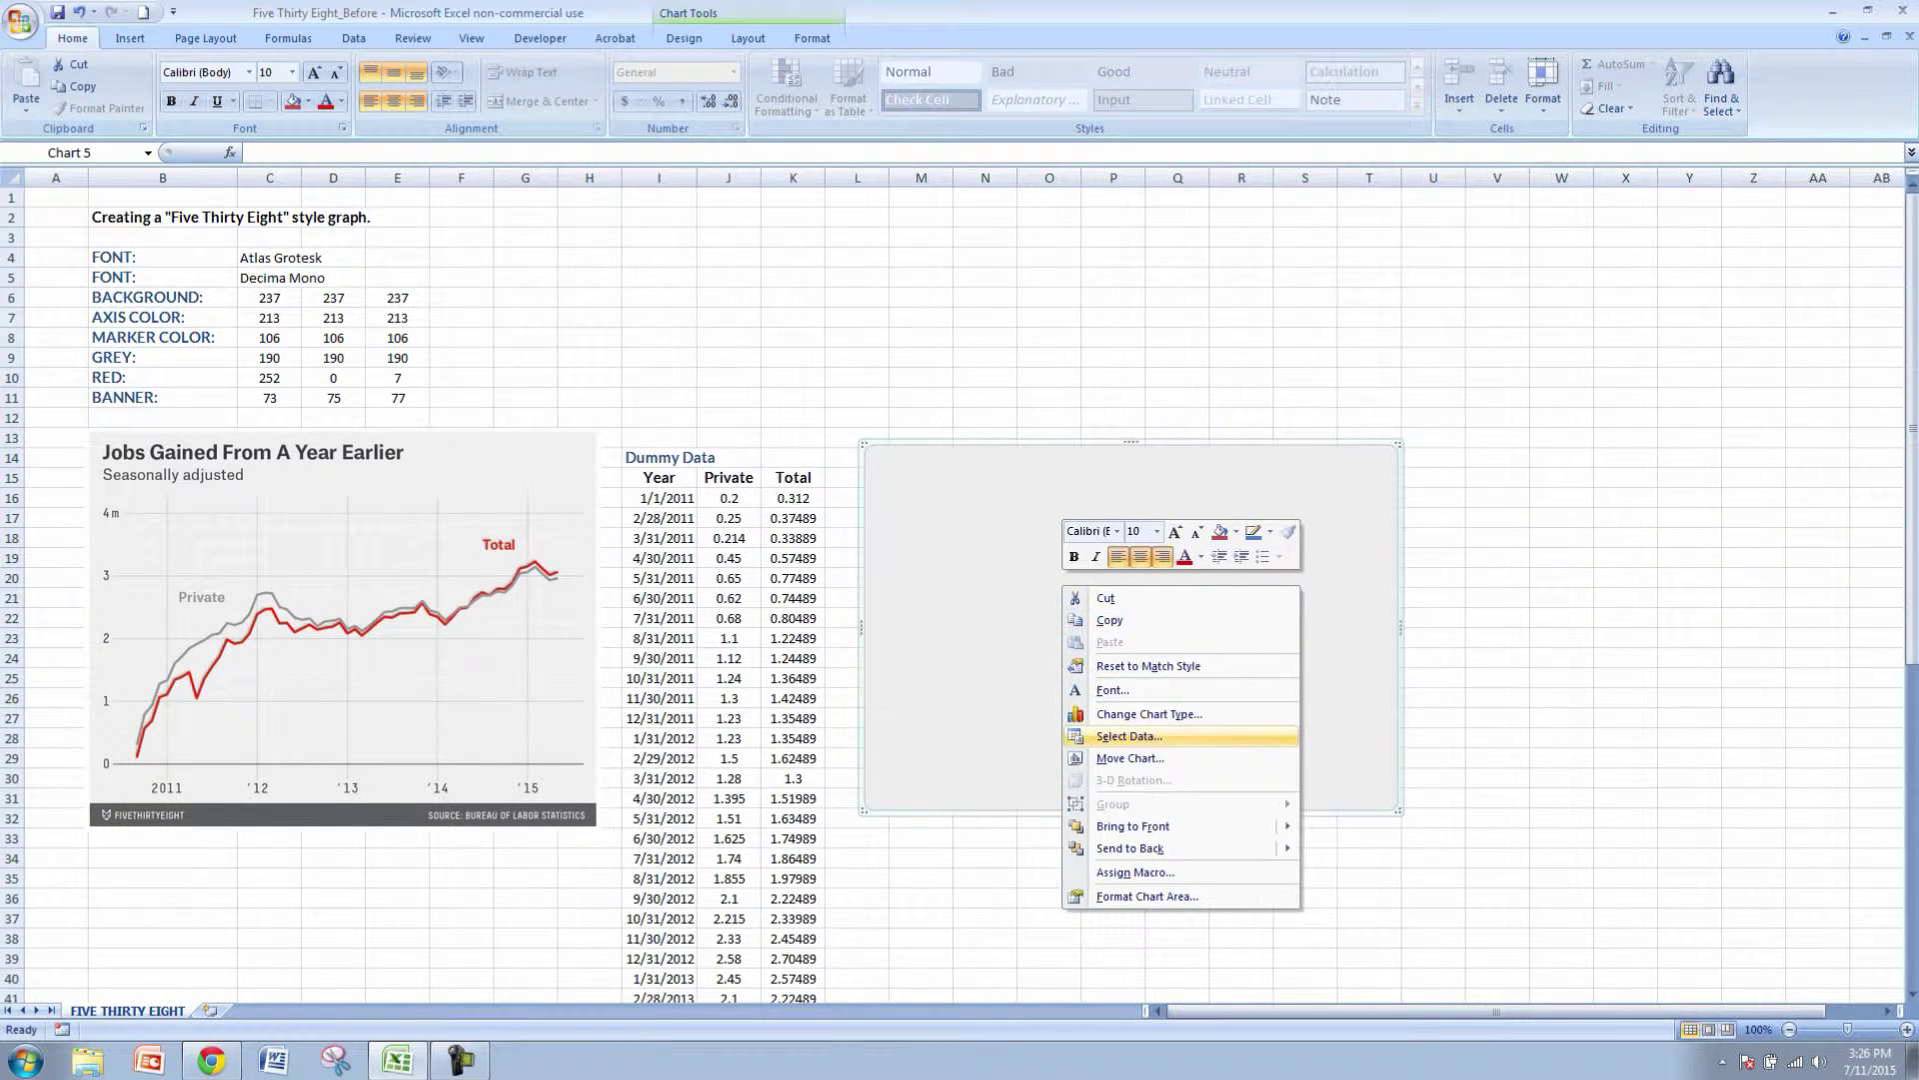
{"action": "key", "text": "Return"}
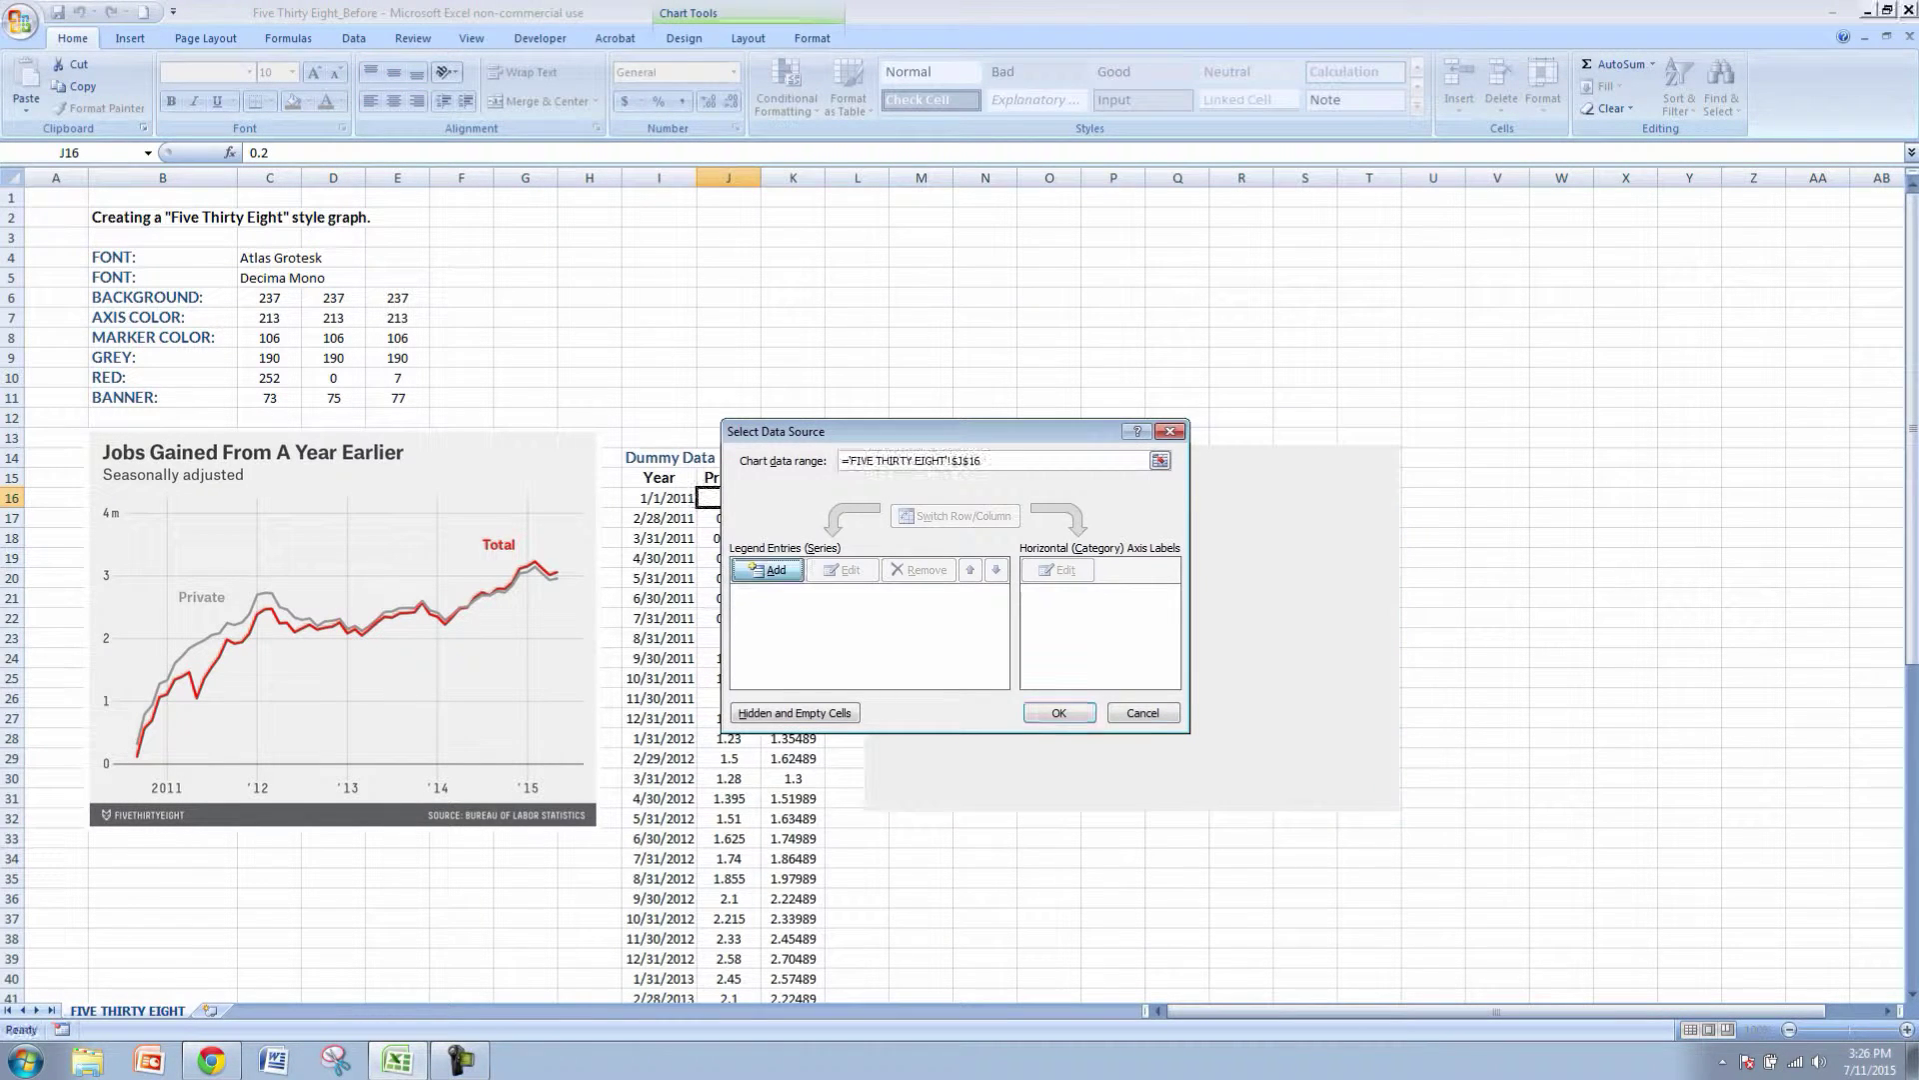
{"action": "left_click", "coordinate": [768, 570]}
{"action": "left_click", "coordinate": [729, 478]}
{"action": "key", "text": "Tab"}
- Set the Private series values to the range J16:J67 and accept the series
{"action": "left_click", "coordinate": [729, 498]}
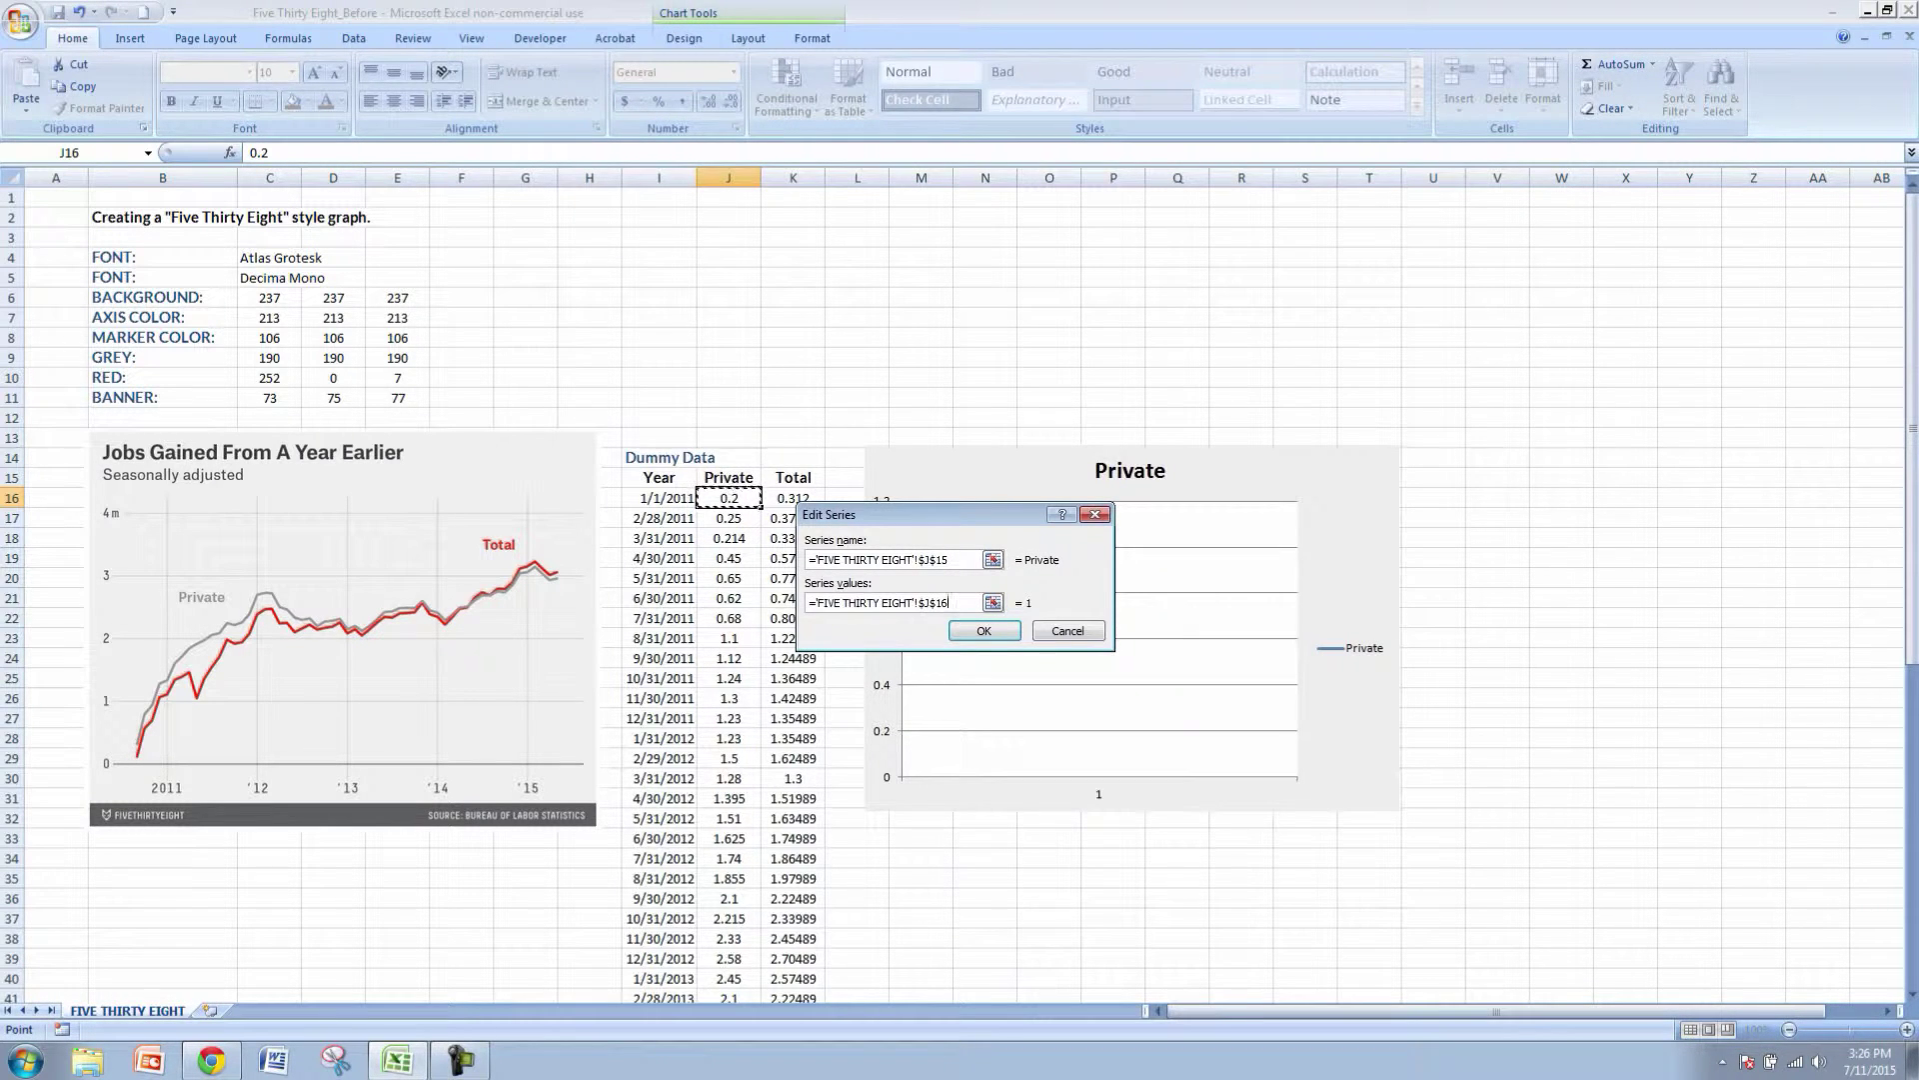
{"action": "key", "text": "ctrl+shift+Down"}
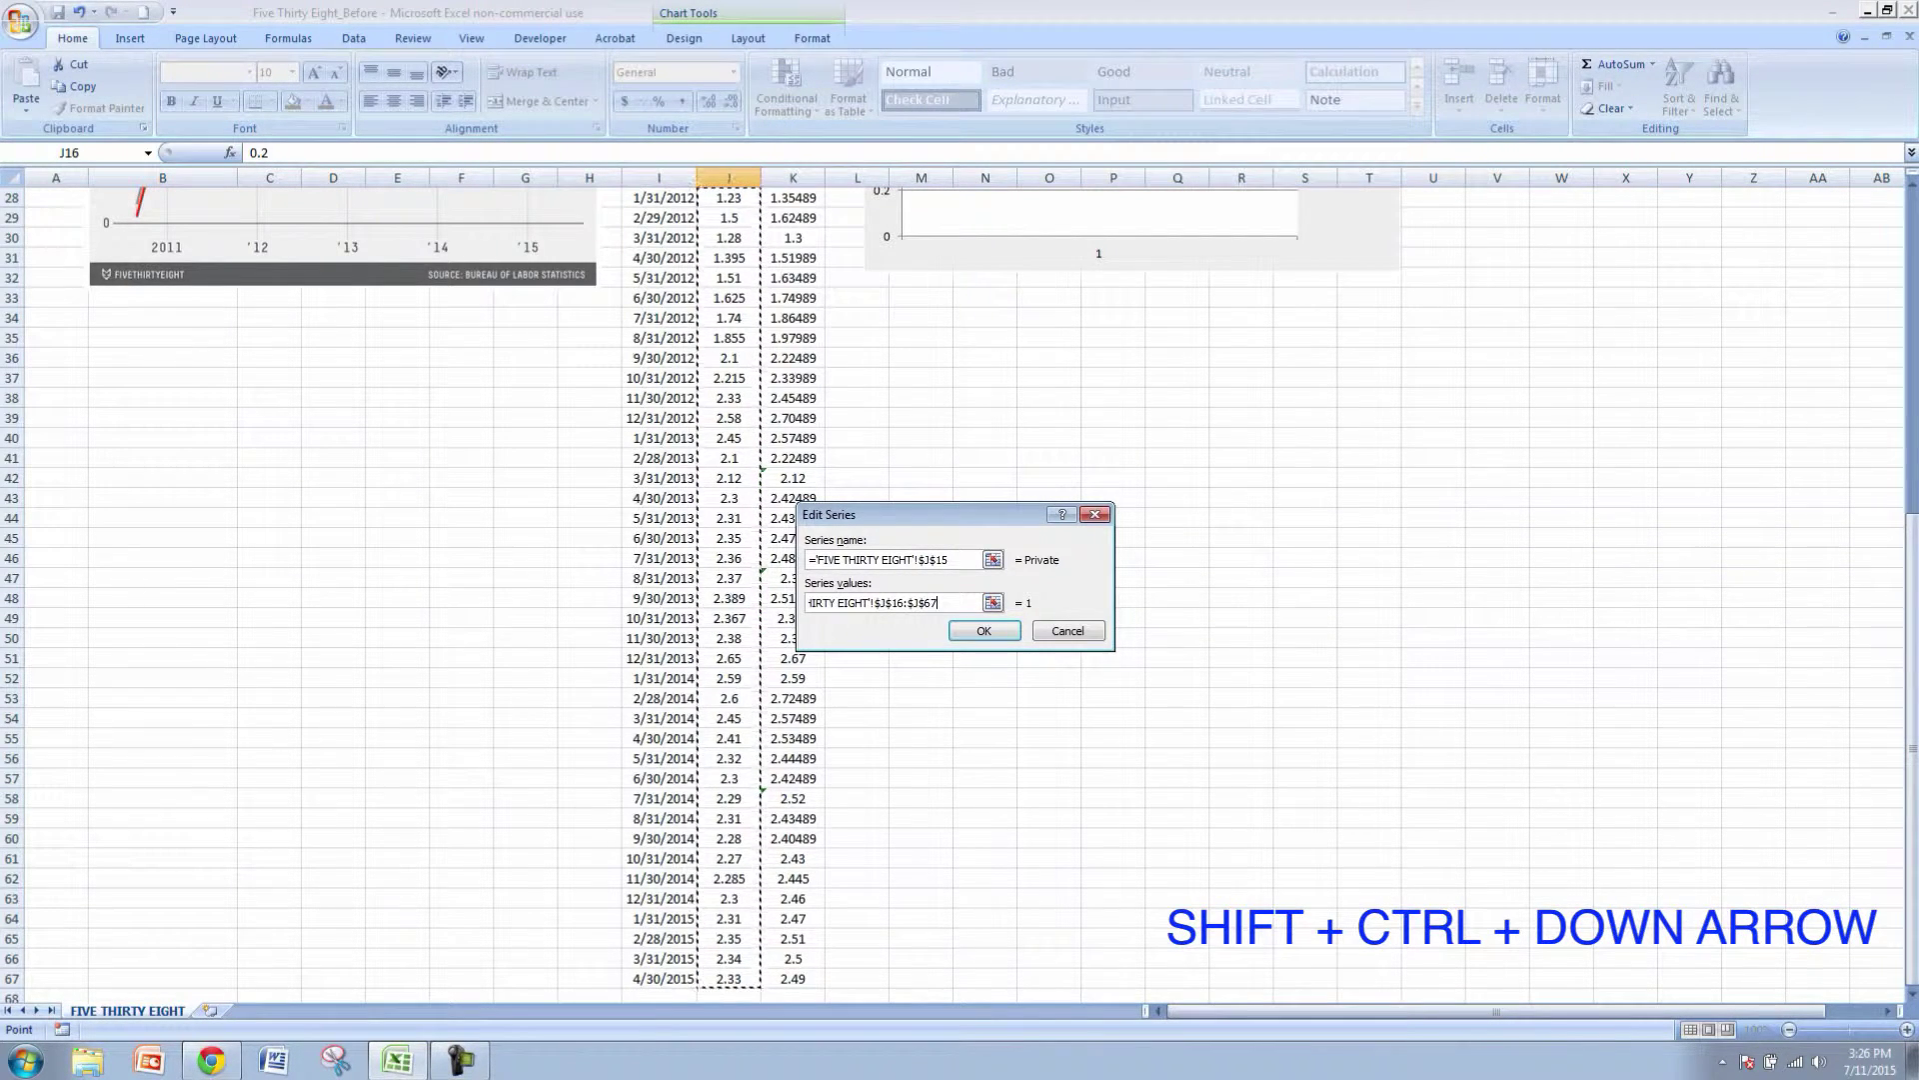
{"action": "left_click", "coordinate": [729, 418]}
{"action": "scroll", "coordinate": [729, 418], "scroll_direction": "up", "scroll_amount": 1}
{"action": "scroll", "coordinate": [729, 418], "scroll_direction": "up", "scroll_amount": 6}
{"action": "left_click_drag", "start_coordinate": [729, 378], "coordinate": [729, 961]}
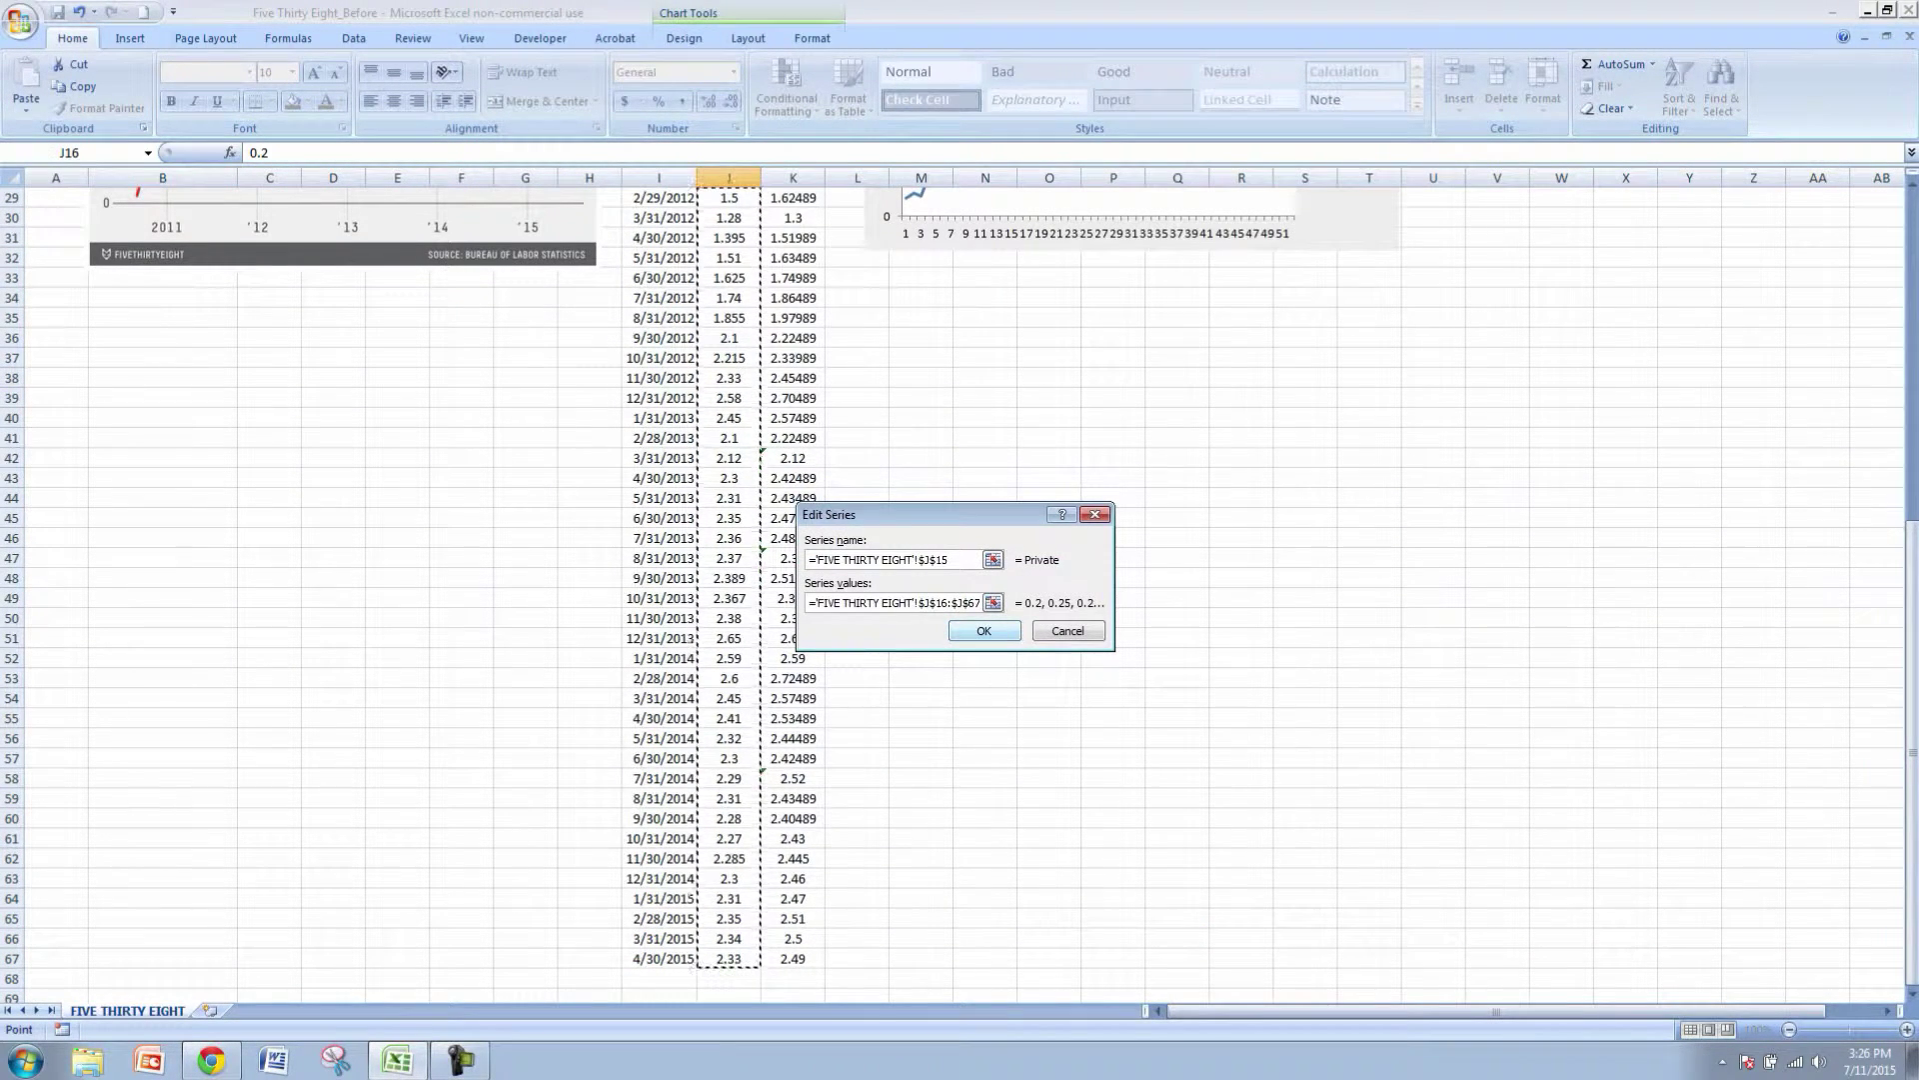
{"action": "left_click", "coordinate": [984, 631]}
{"action": "key", "text": "Return"}
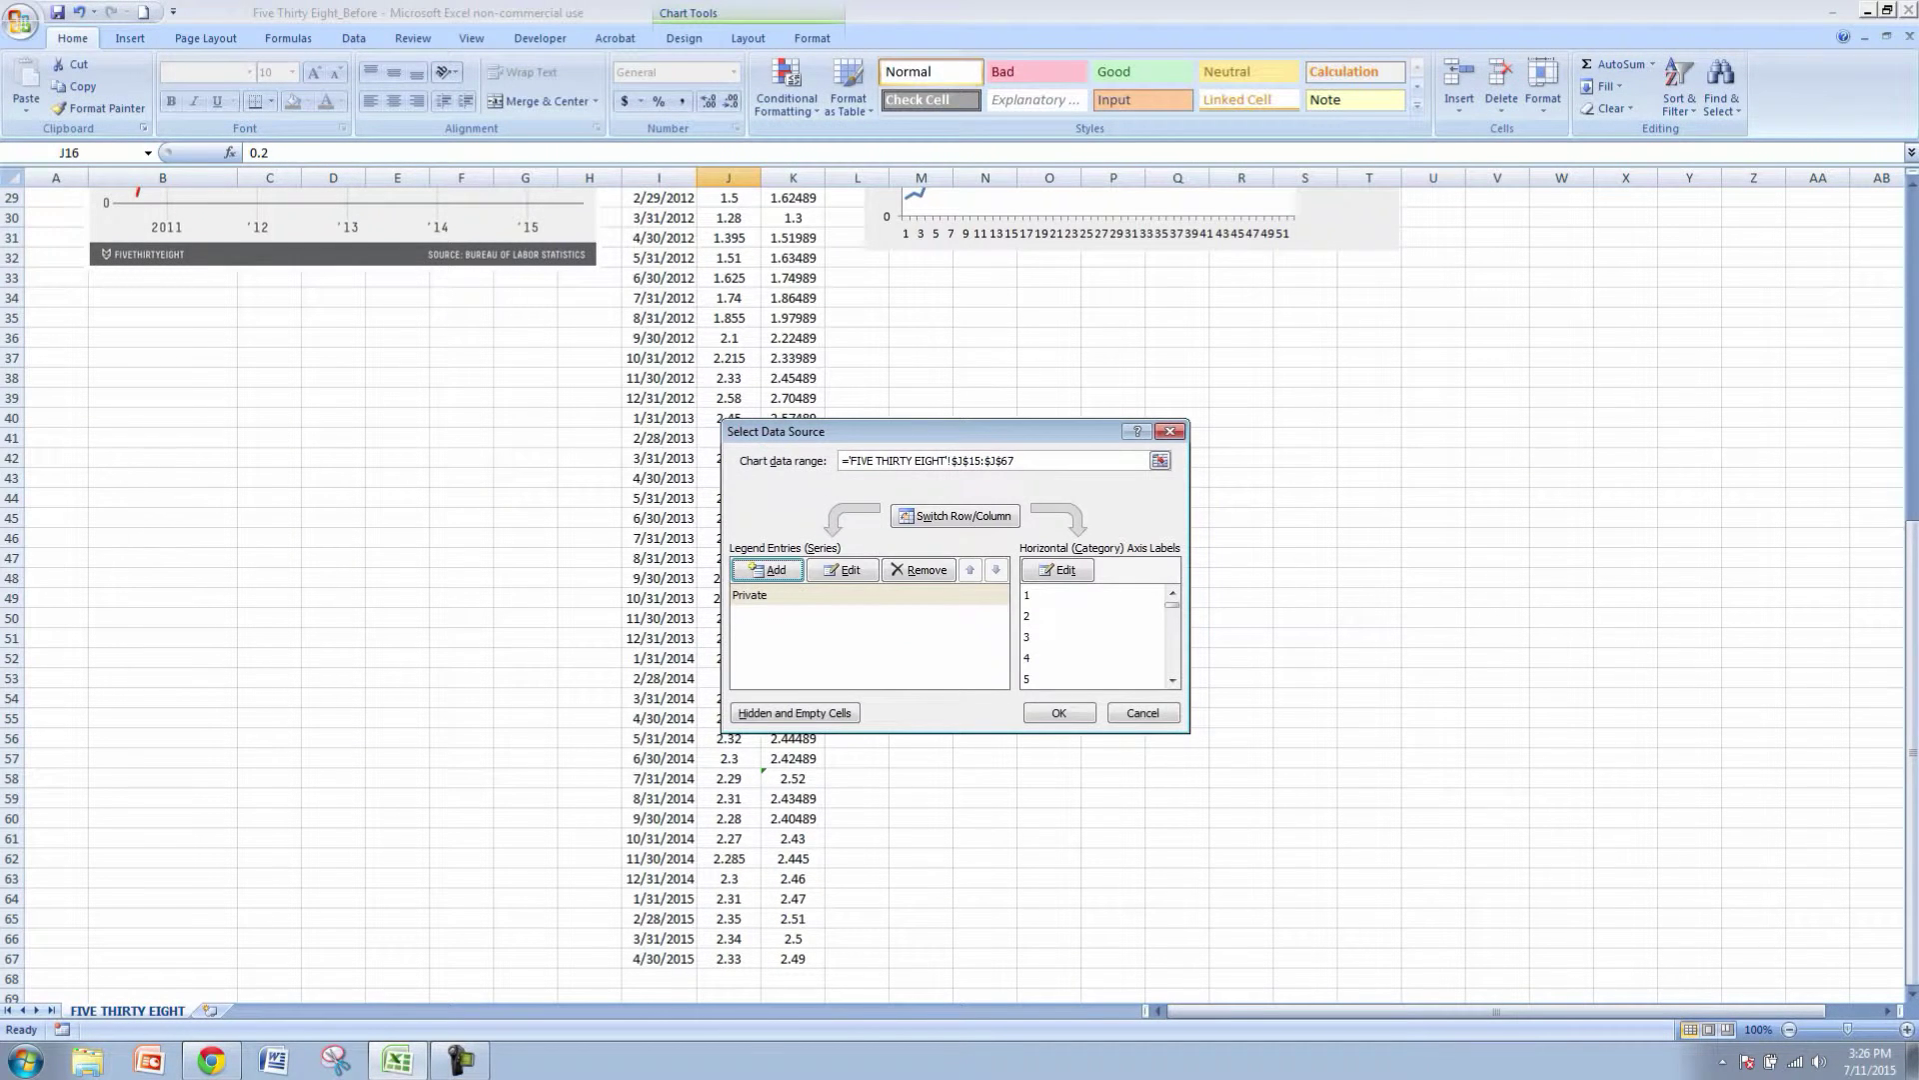
- Set the horizontal axis labels to the dates in I16:I67 and accept the chart's data source
{"action": "left_click", "coordinate": [1058, 570]}
{"action": "scroll", "coordinate": [964, 594], "scroll_direction": "up", "scroll_amount": 8}
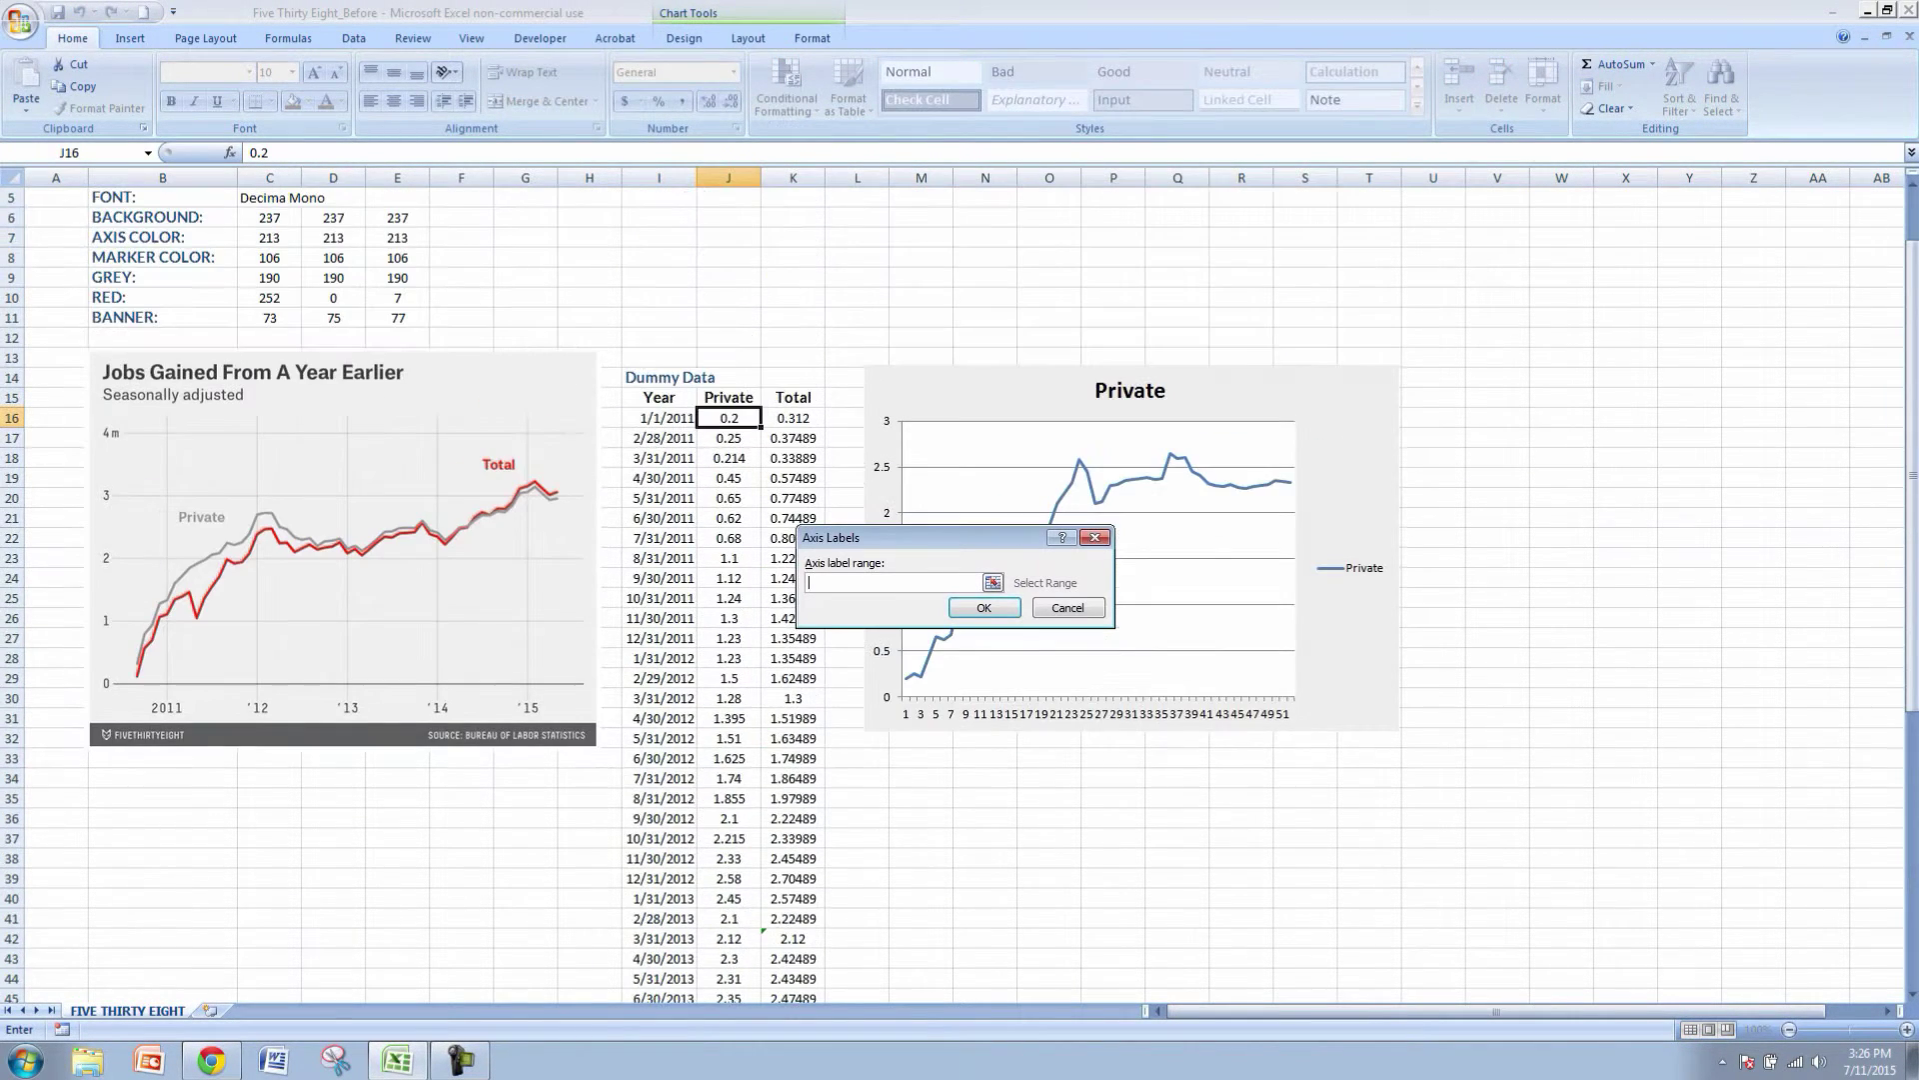
{"action": "key", "text": "Left"}
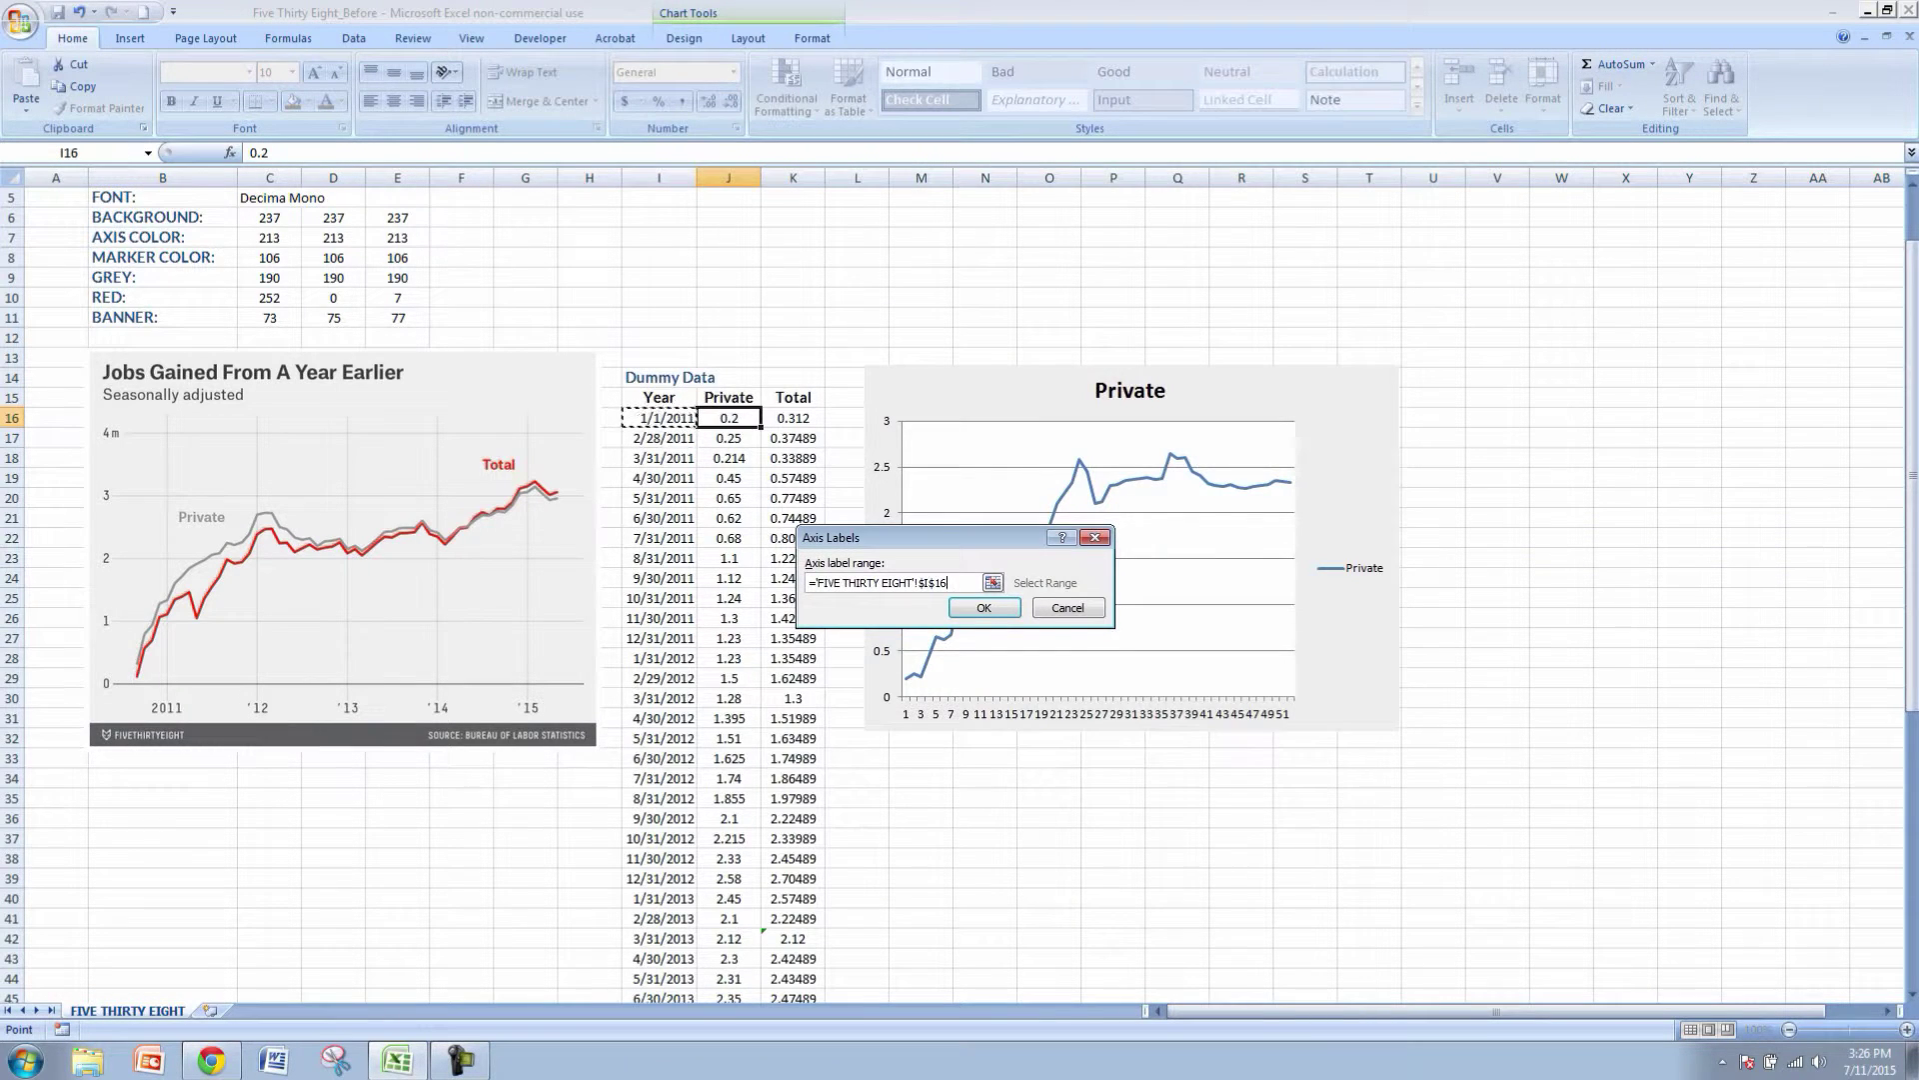
{"action": "key", "text": "ctrl+shift+Down"}
{"action": "key", "text": "Return"}
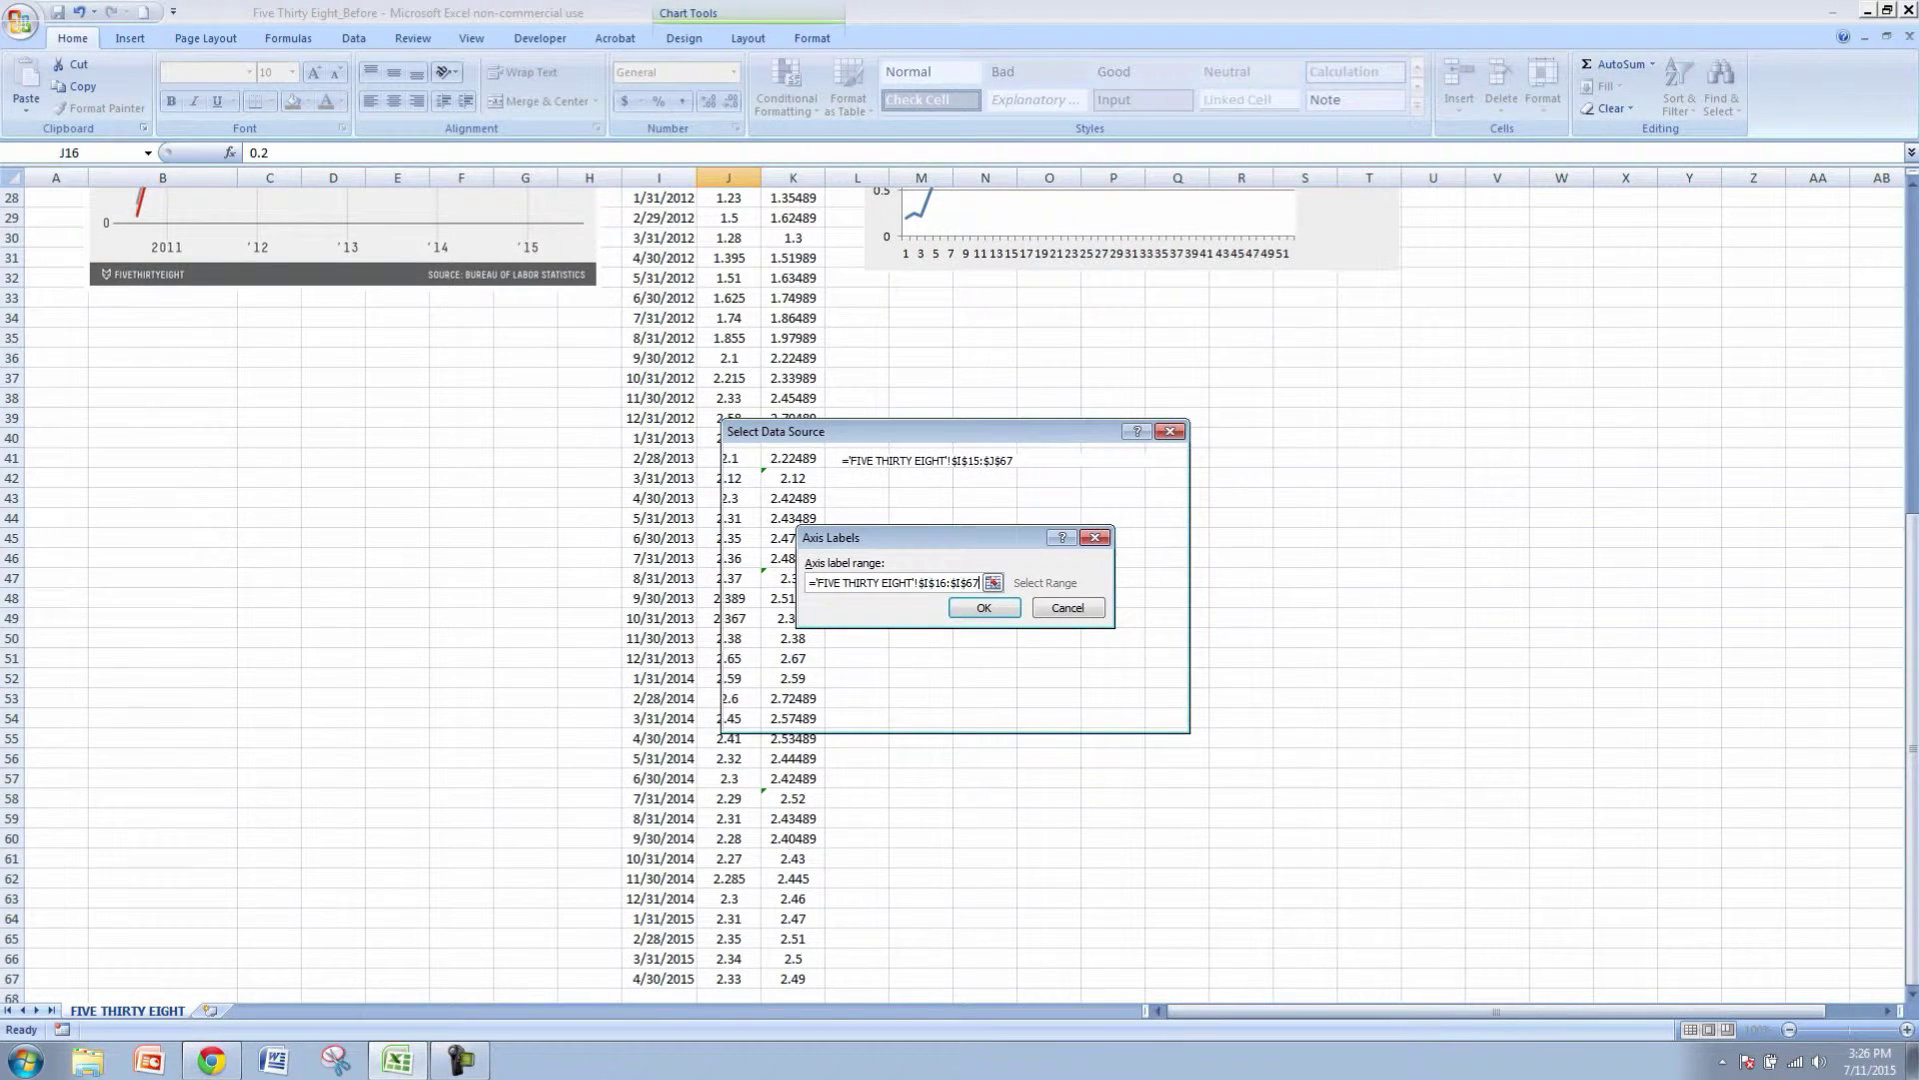
{"action": "key", "text": "Return"}
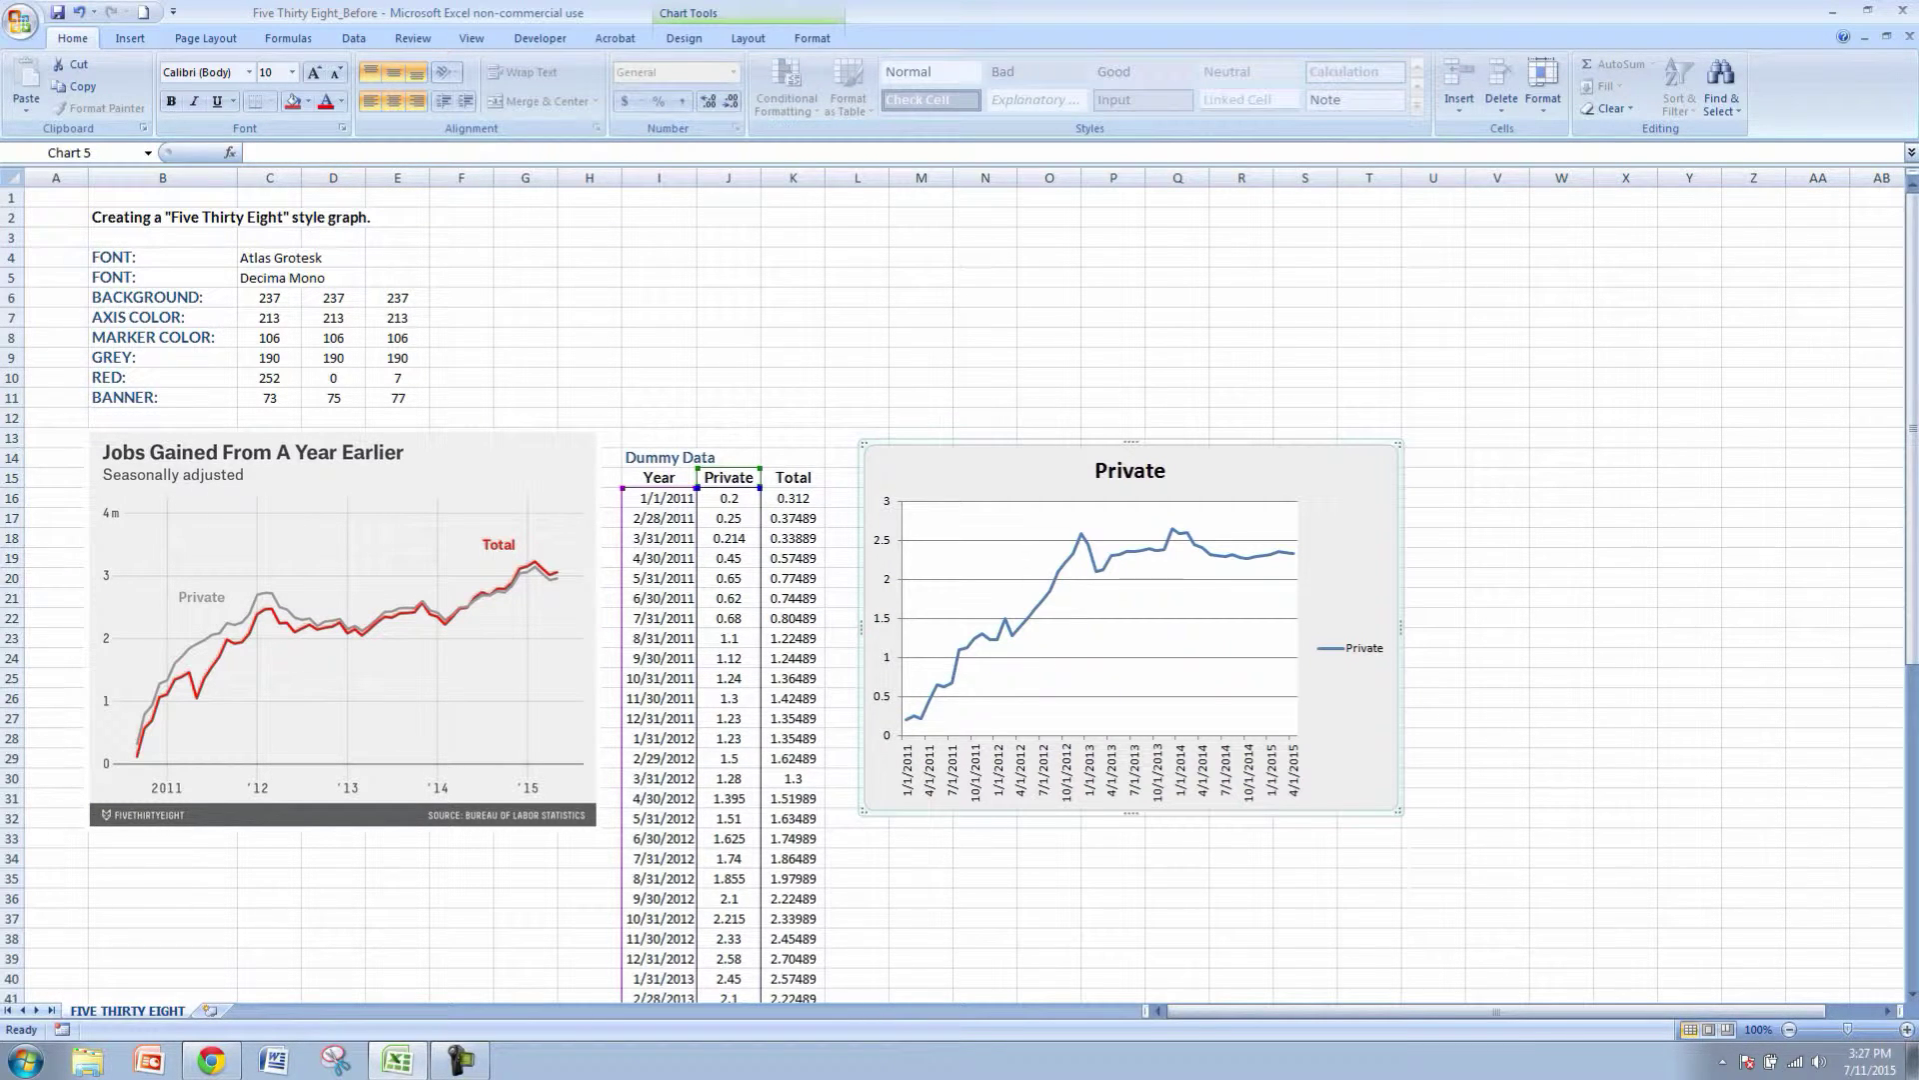
- Delete the chart's title and its legend
{"action": "left_click", "coordinate": [1129, 470]}
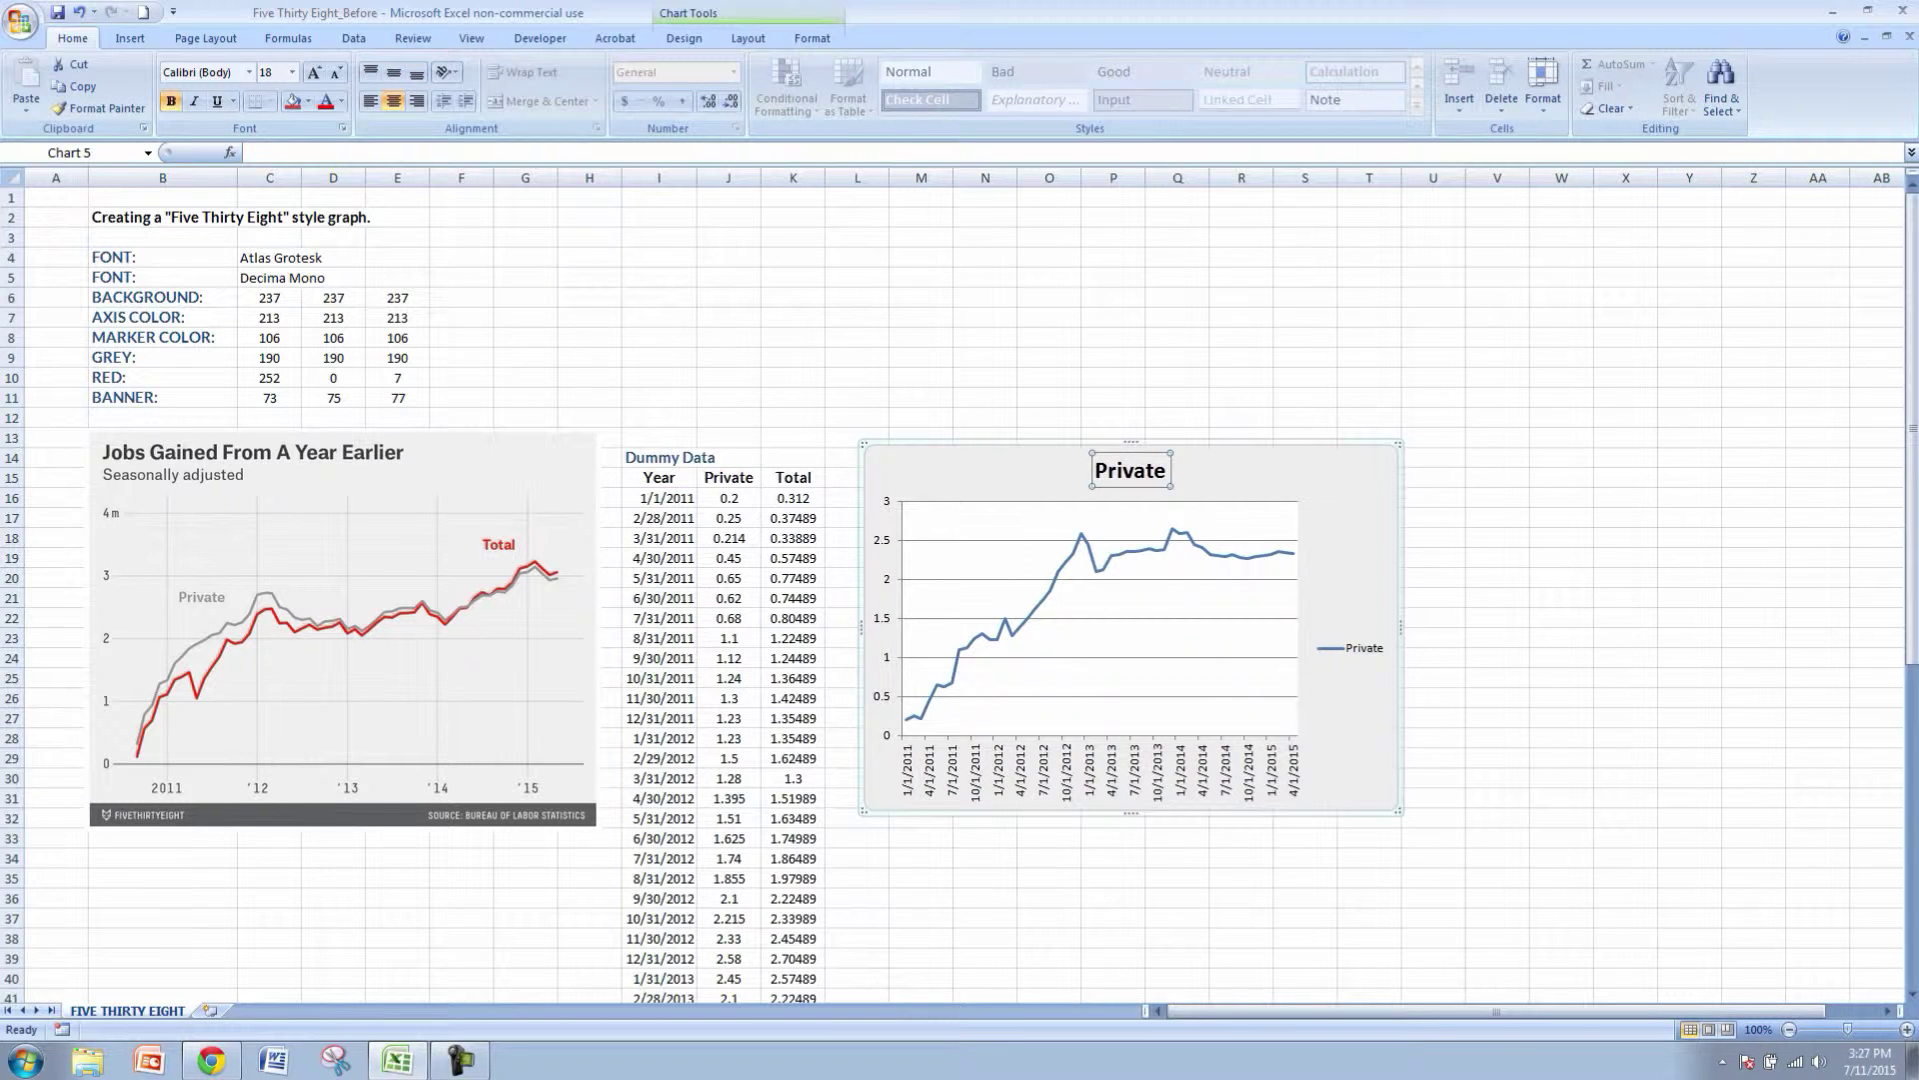
{"action": "key", "text": "Delete"}
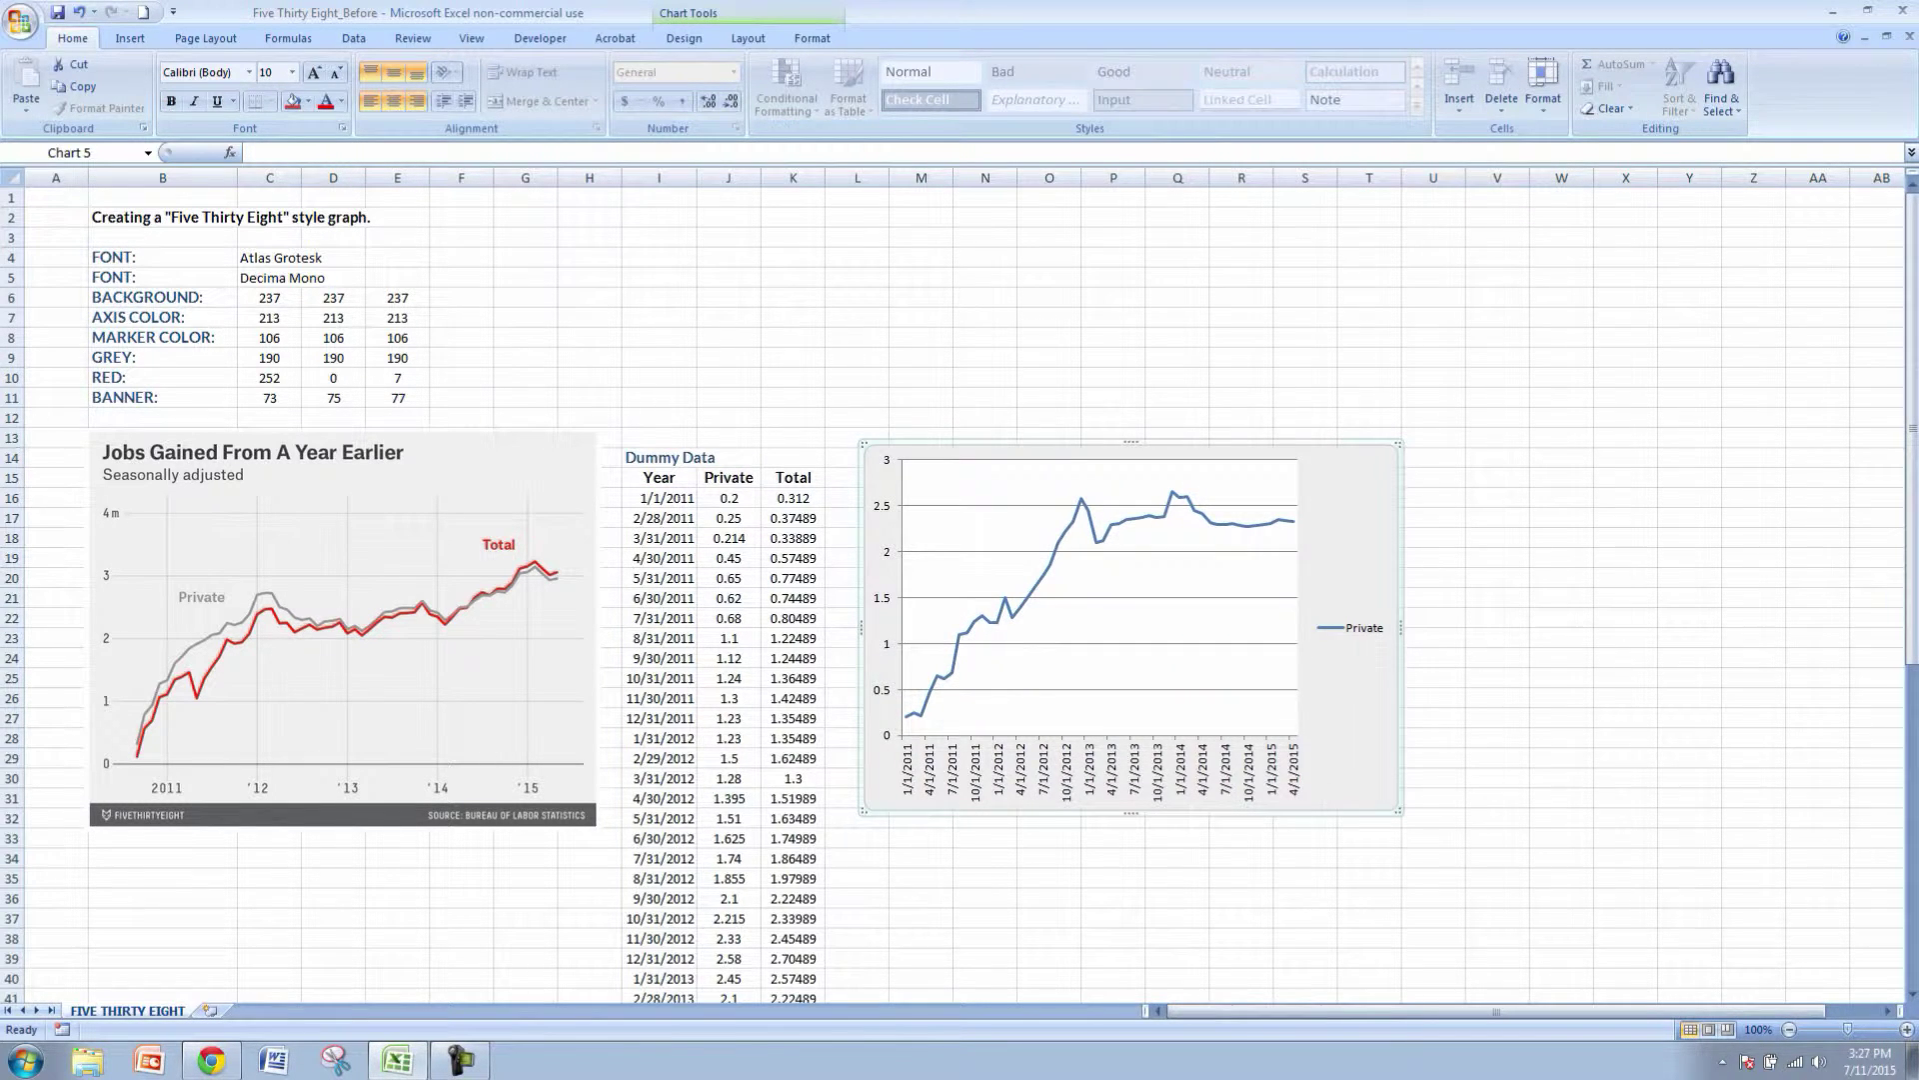
{"action": "left_click", "coordinate": [1362, 640]}
{"action": "key", "text": "Delete"}
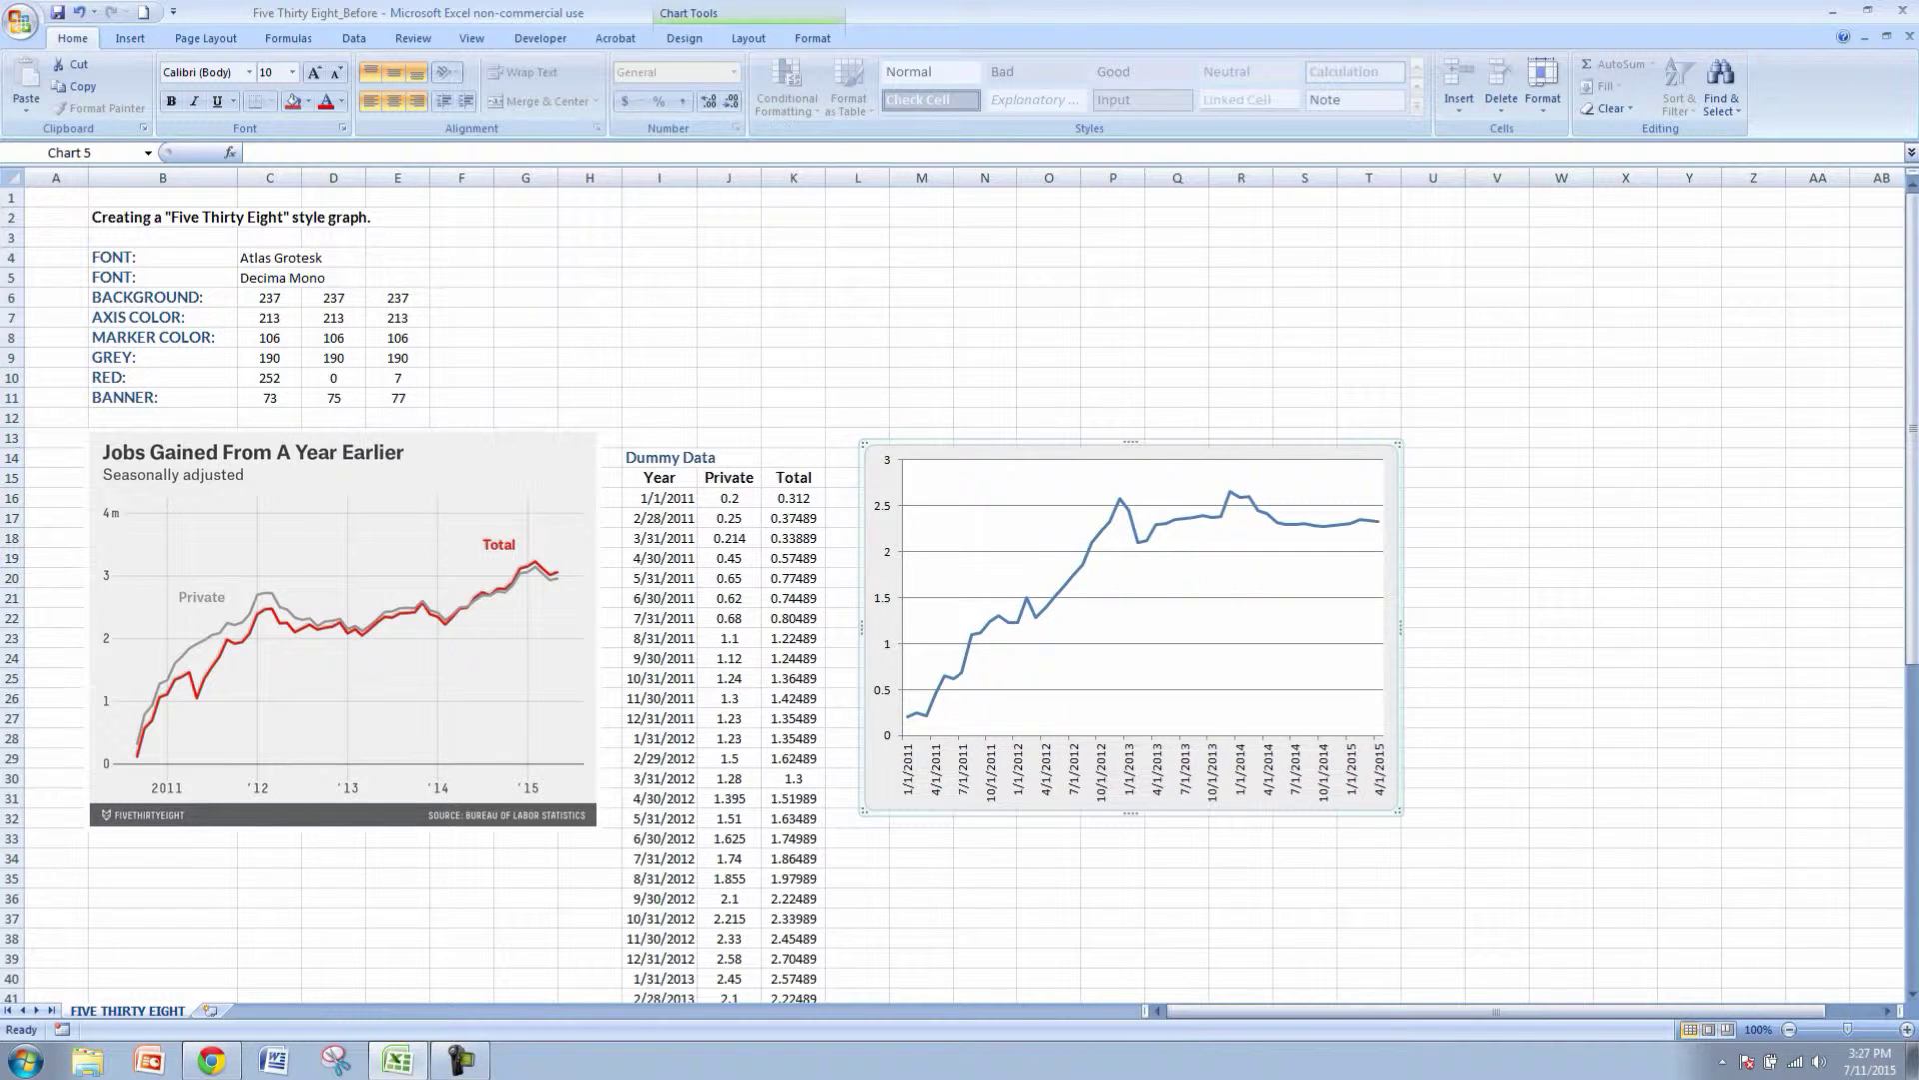
- Give the chart's plot area a solid light grey fill matching the chart background
{"action": "right_click", "coordinate": [1190, 620]}
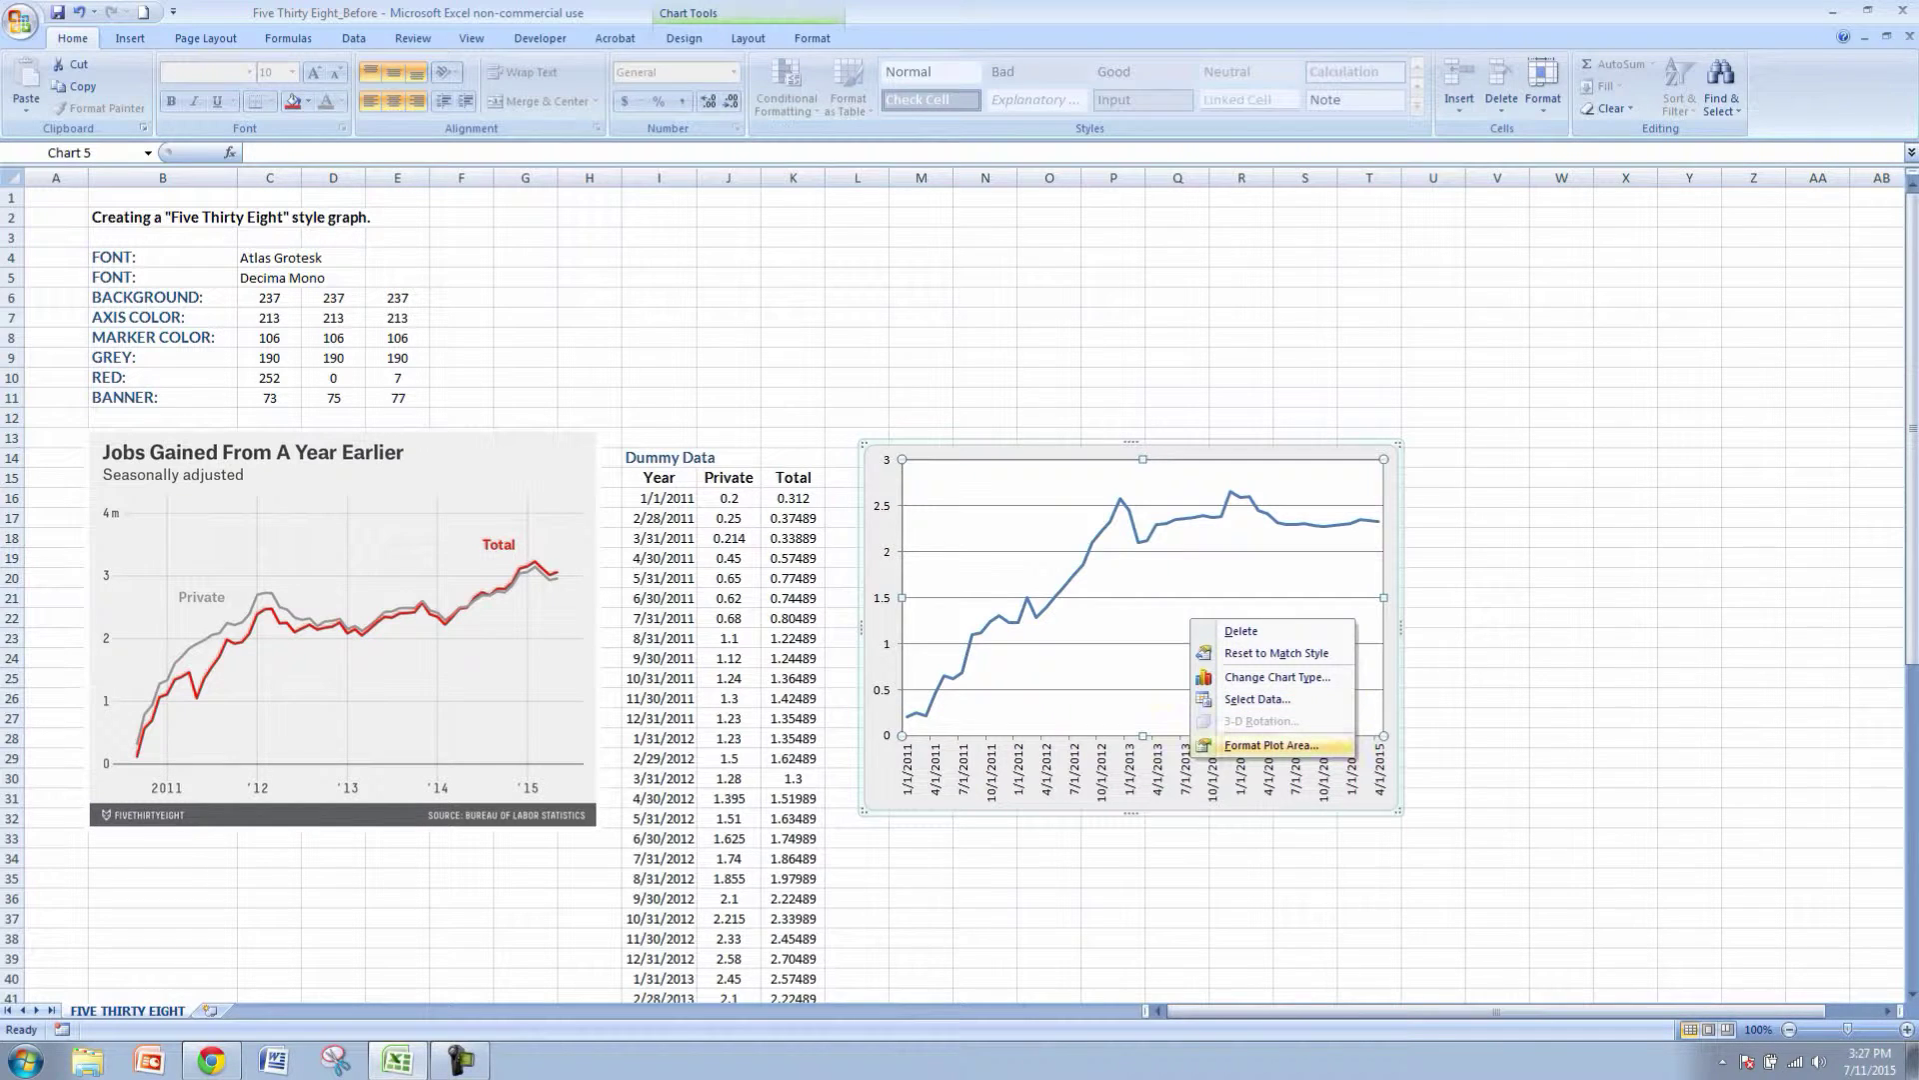
{"action": "left_click", "coordinate": [1269, 744]}
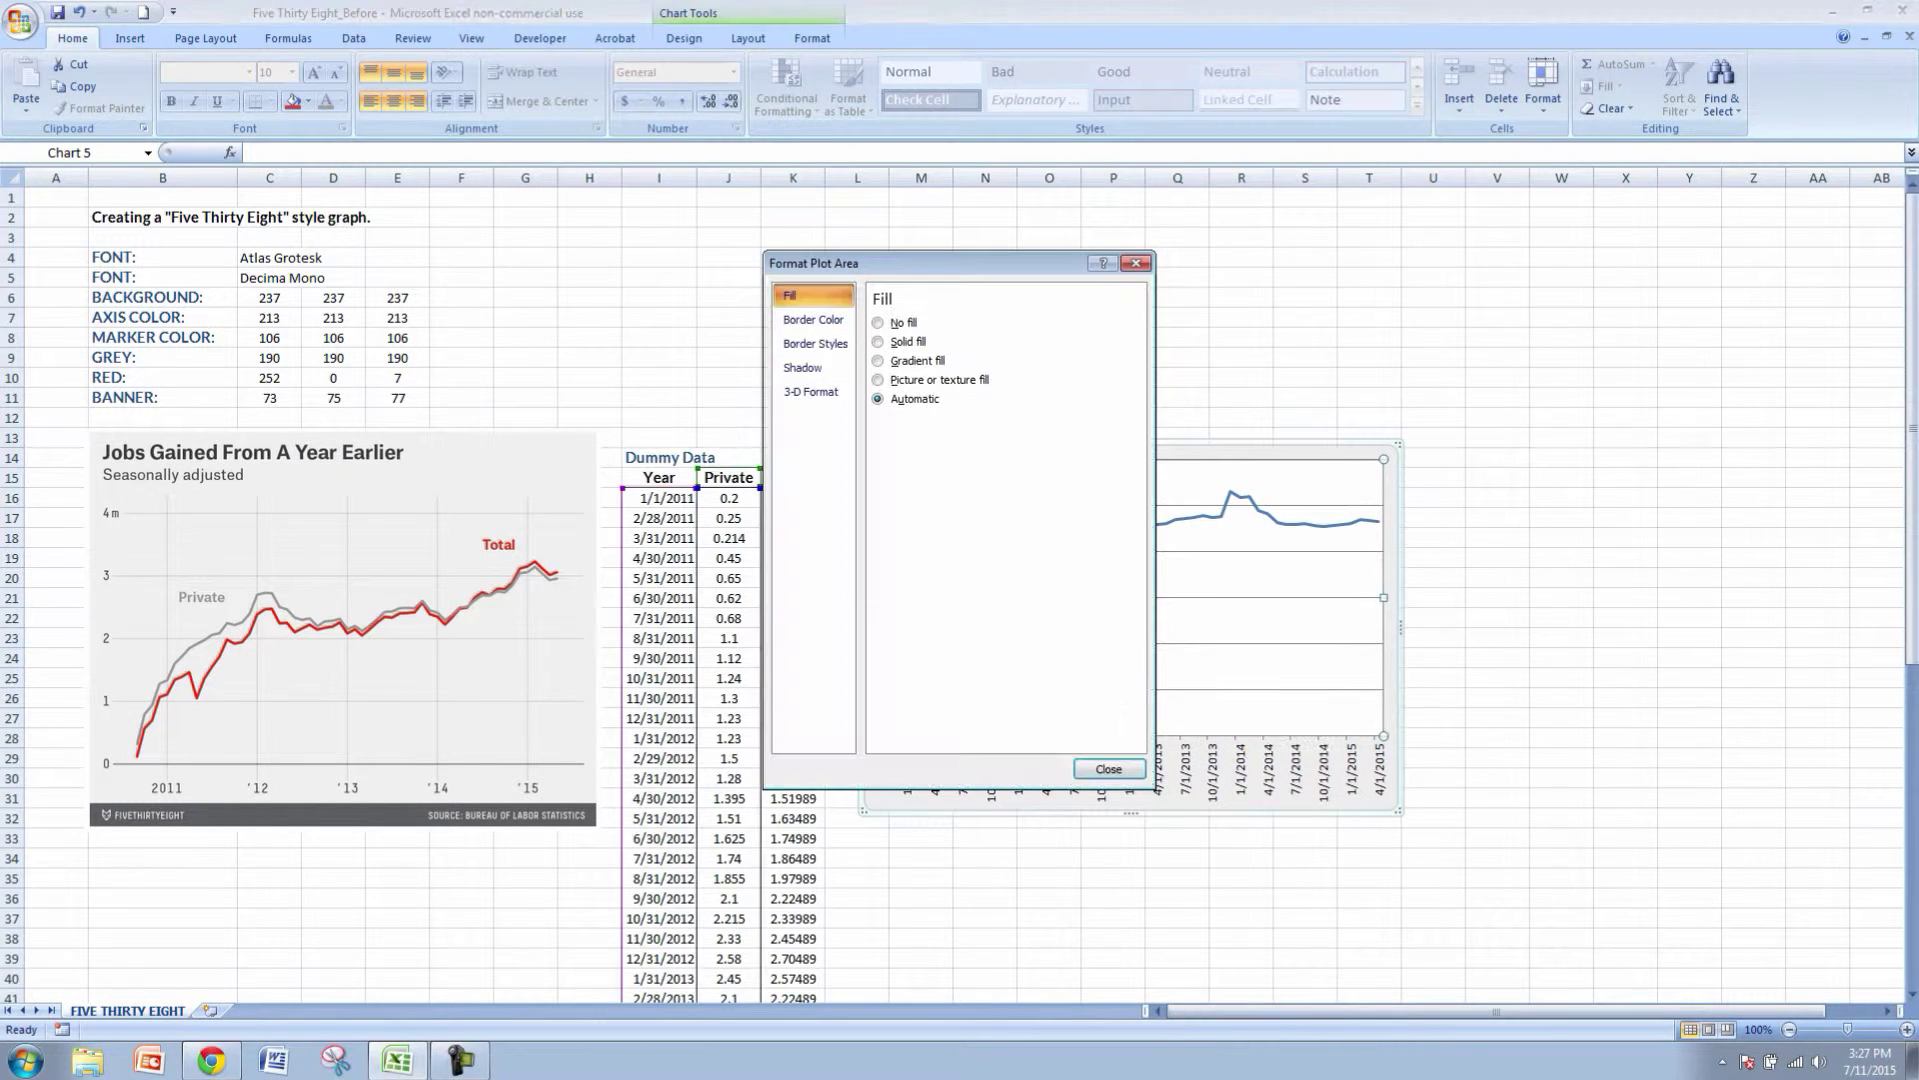
{"action": "left_click", "coordinate": [877, 342]}
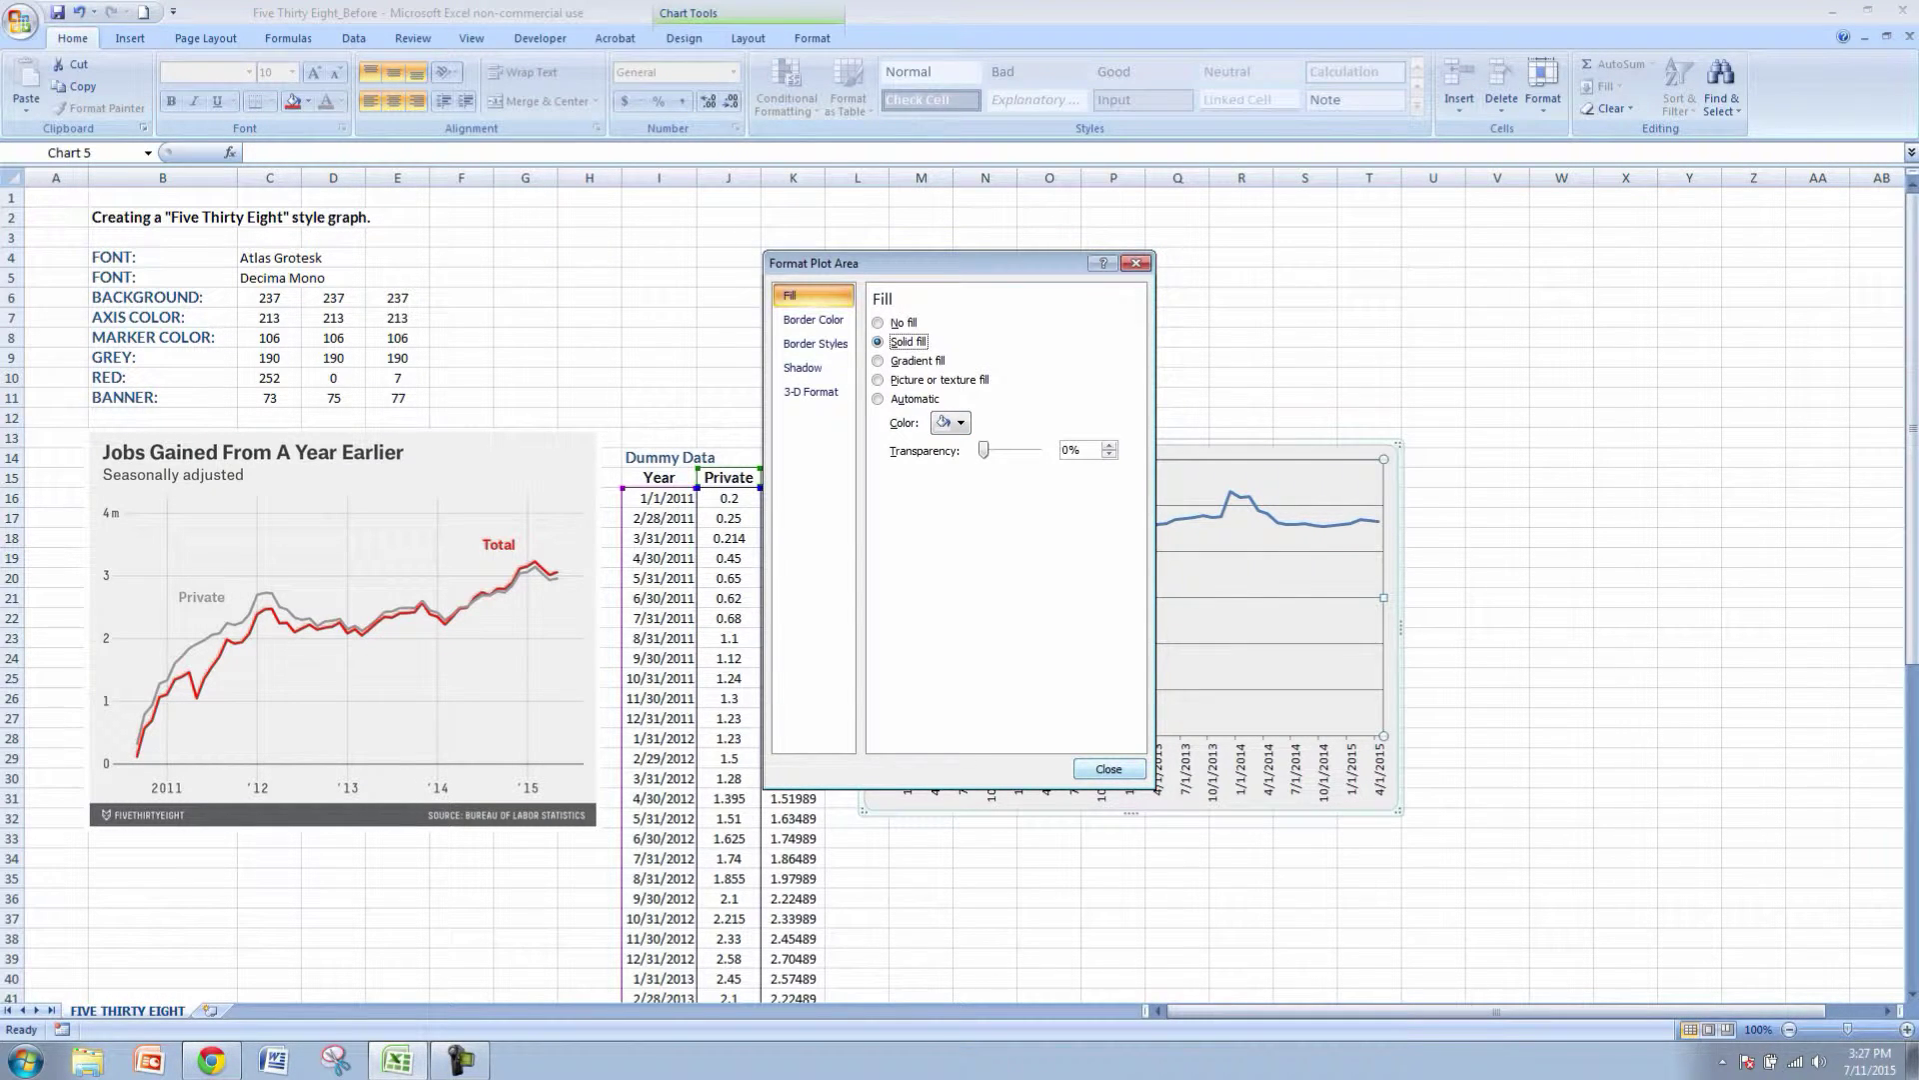
{"action": "left_click", "coordinate": [1108, 769]}
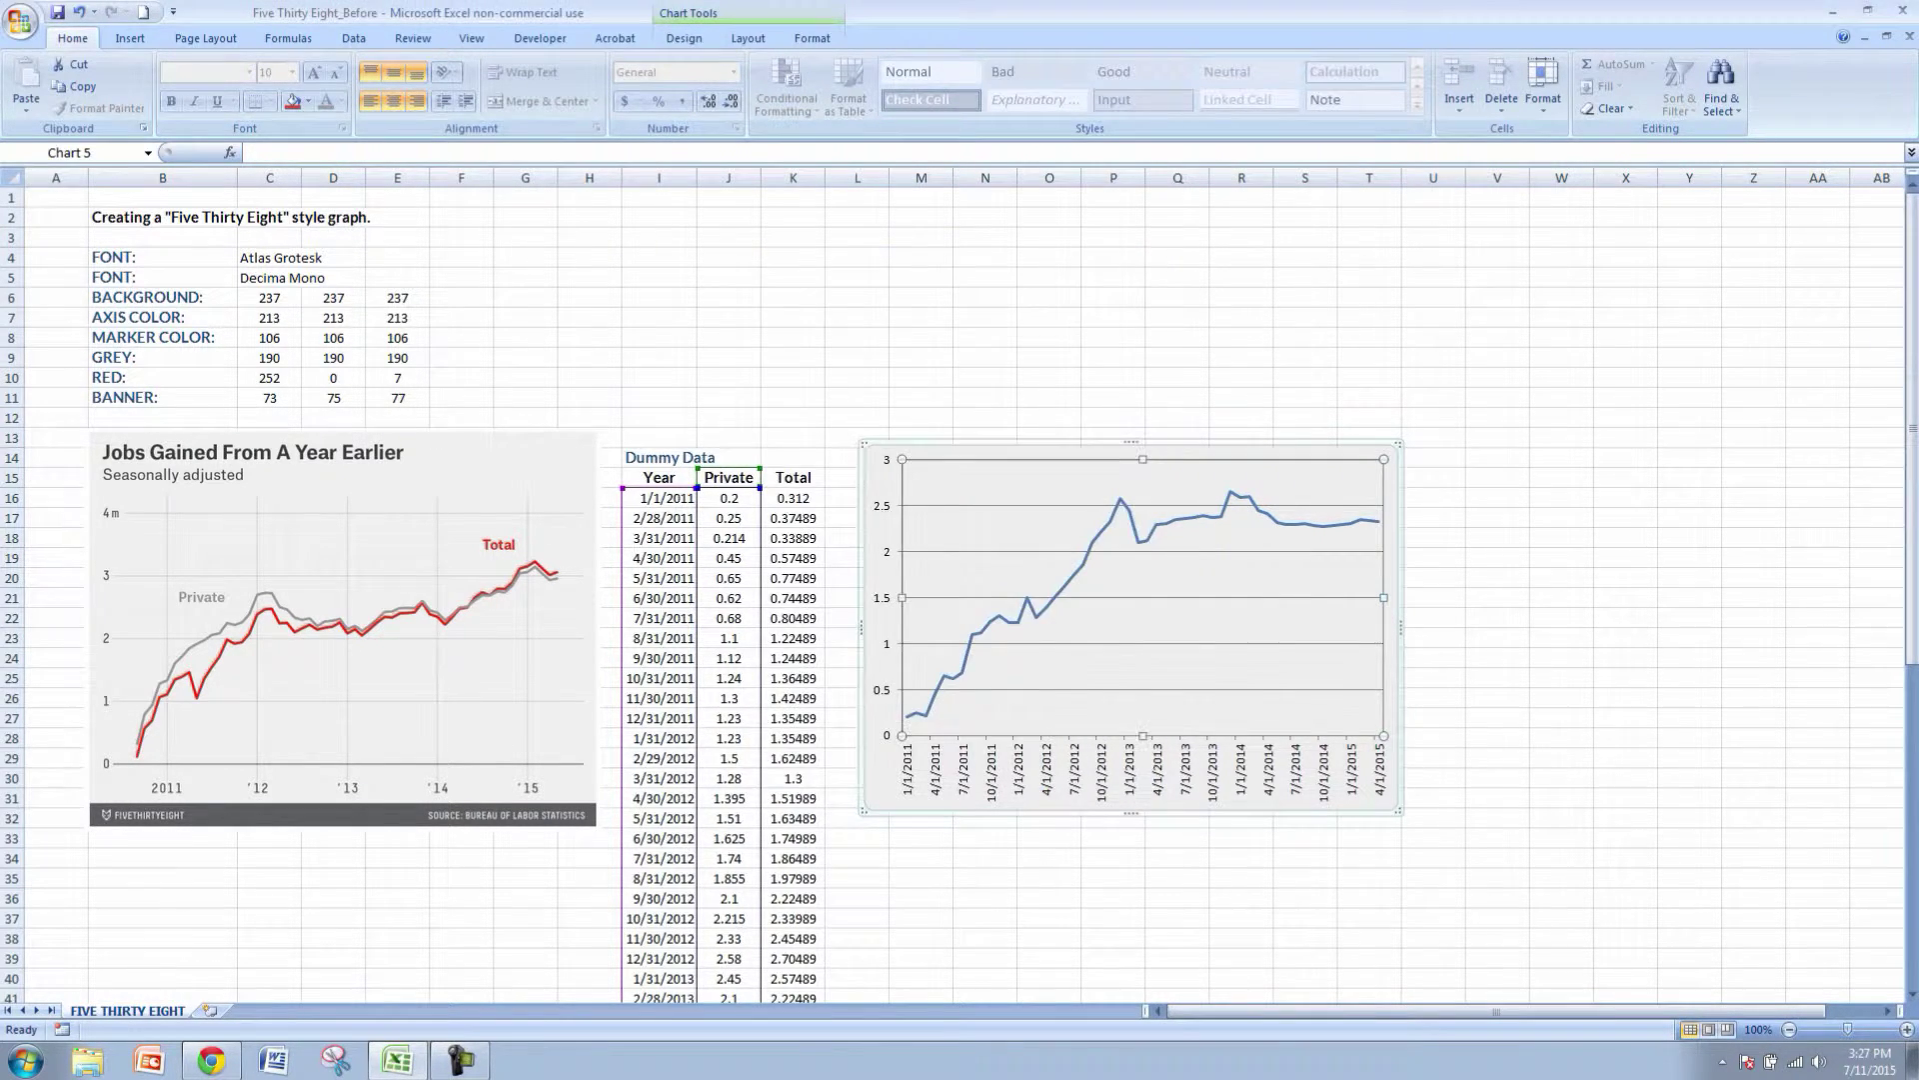
{"action": "left_click", "coordinate": [1434, 678]}
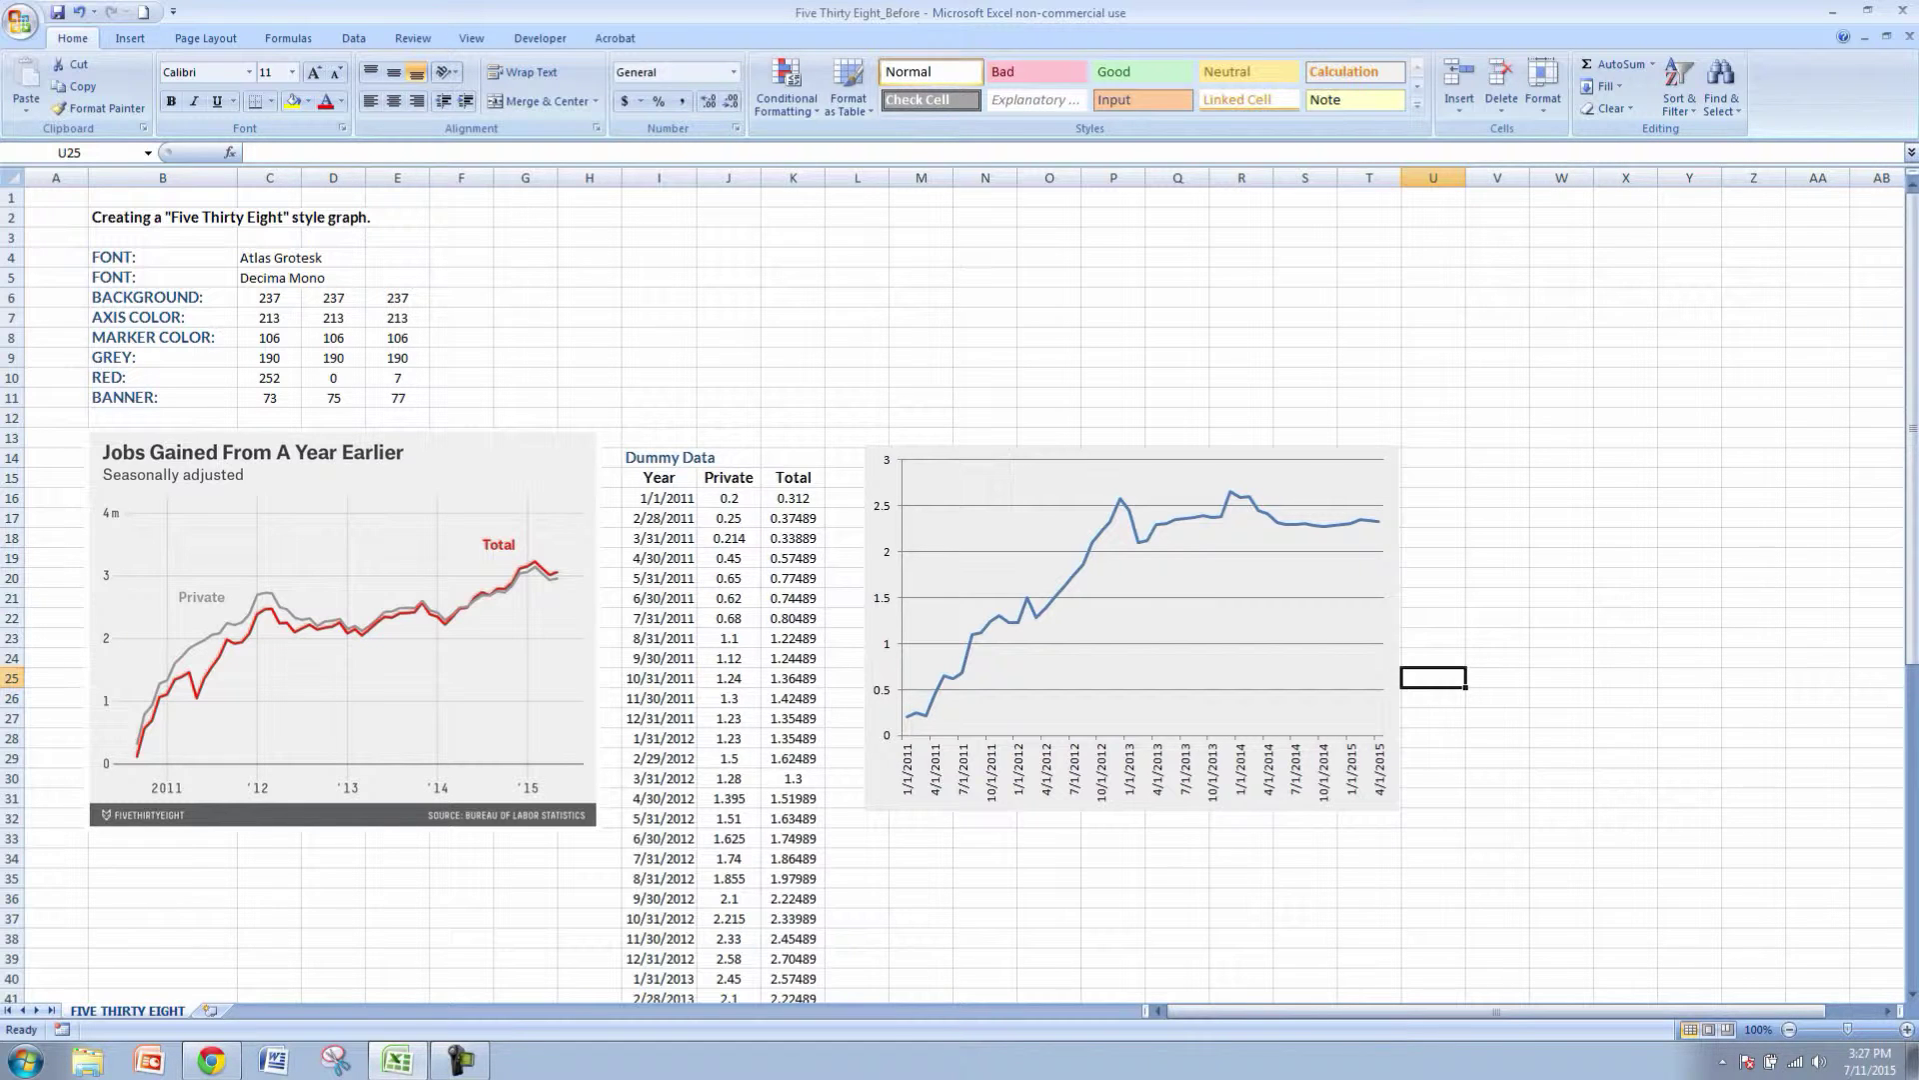
- Fix the vertical axis's major unit at 1
{"action": "left_click", "coordinate": [884, 598]}
{"action": "right_click", "coordinate": [884, 598]}
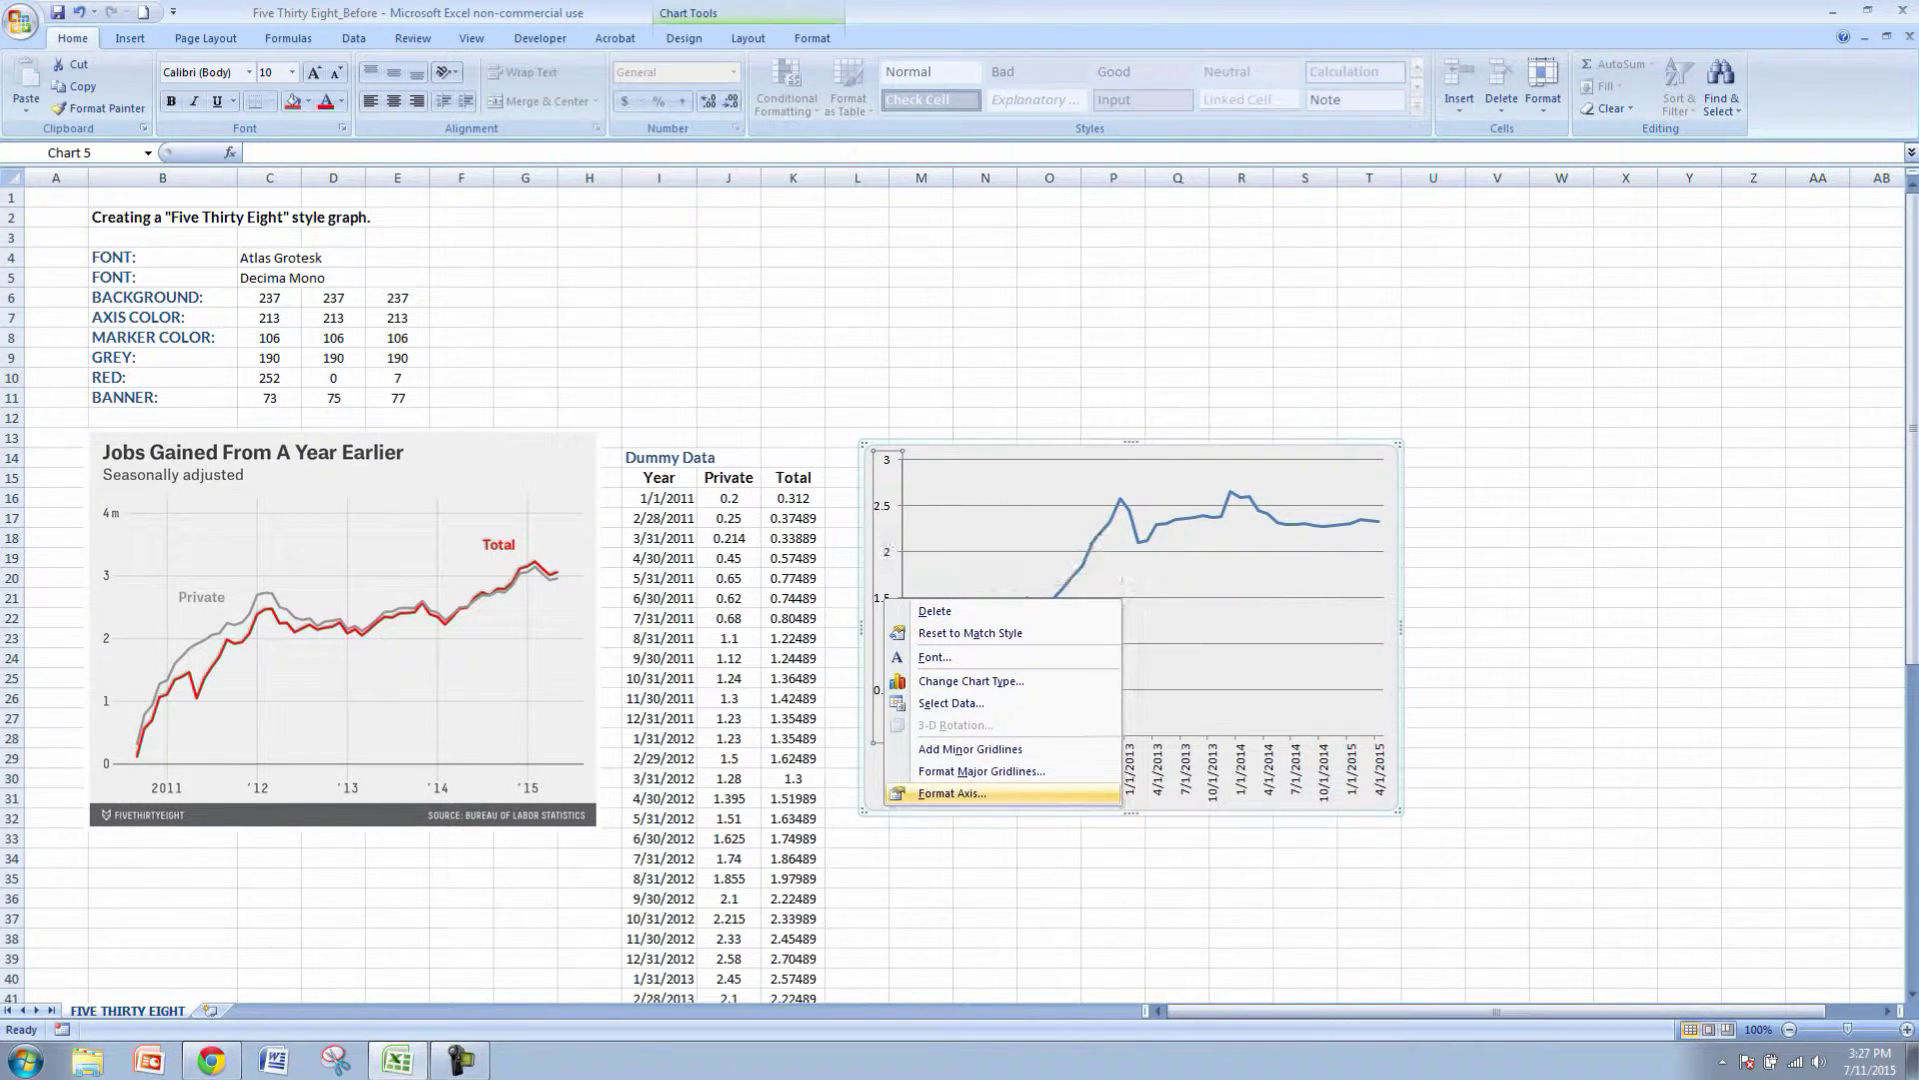
{"action": "left_click", "coordinate": [952, 792]}
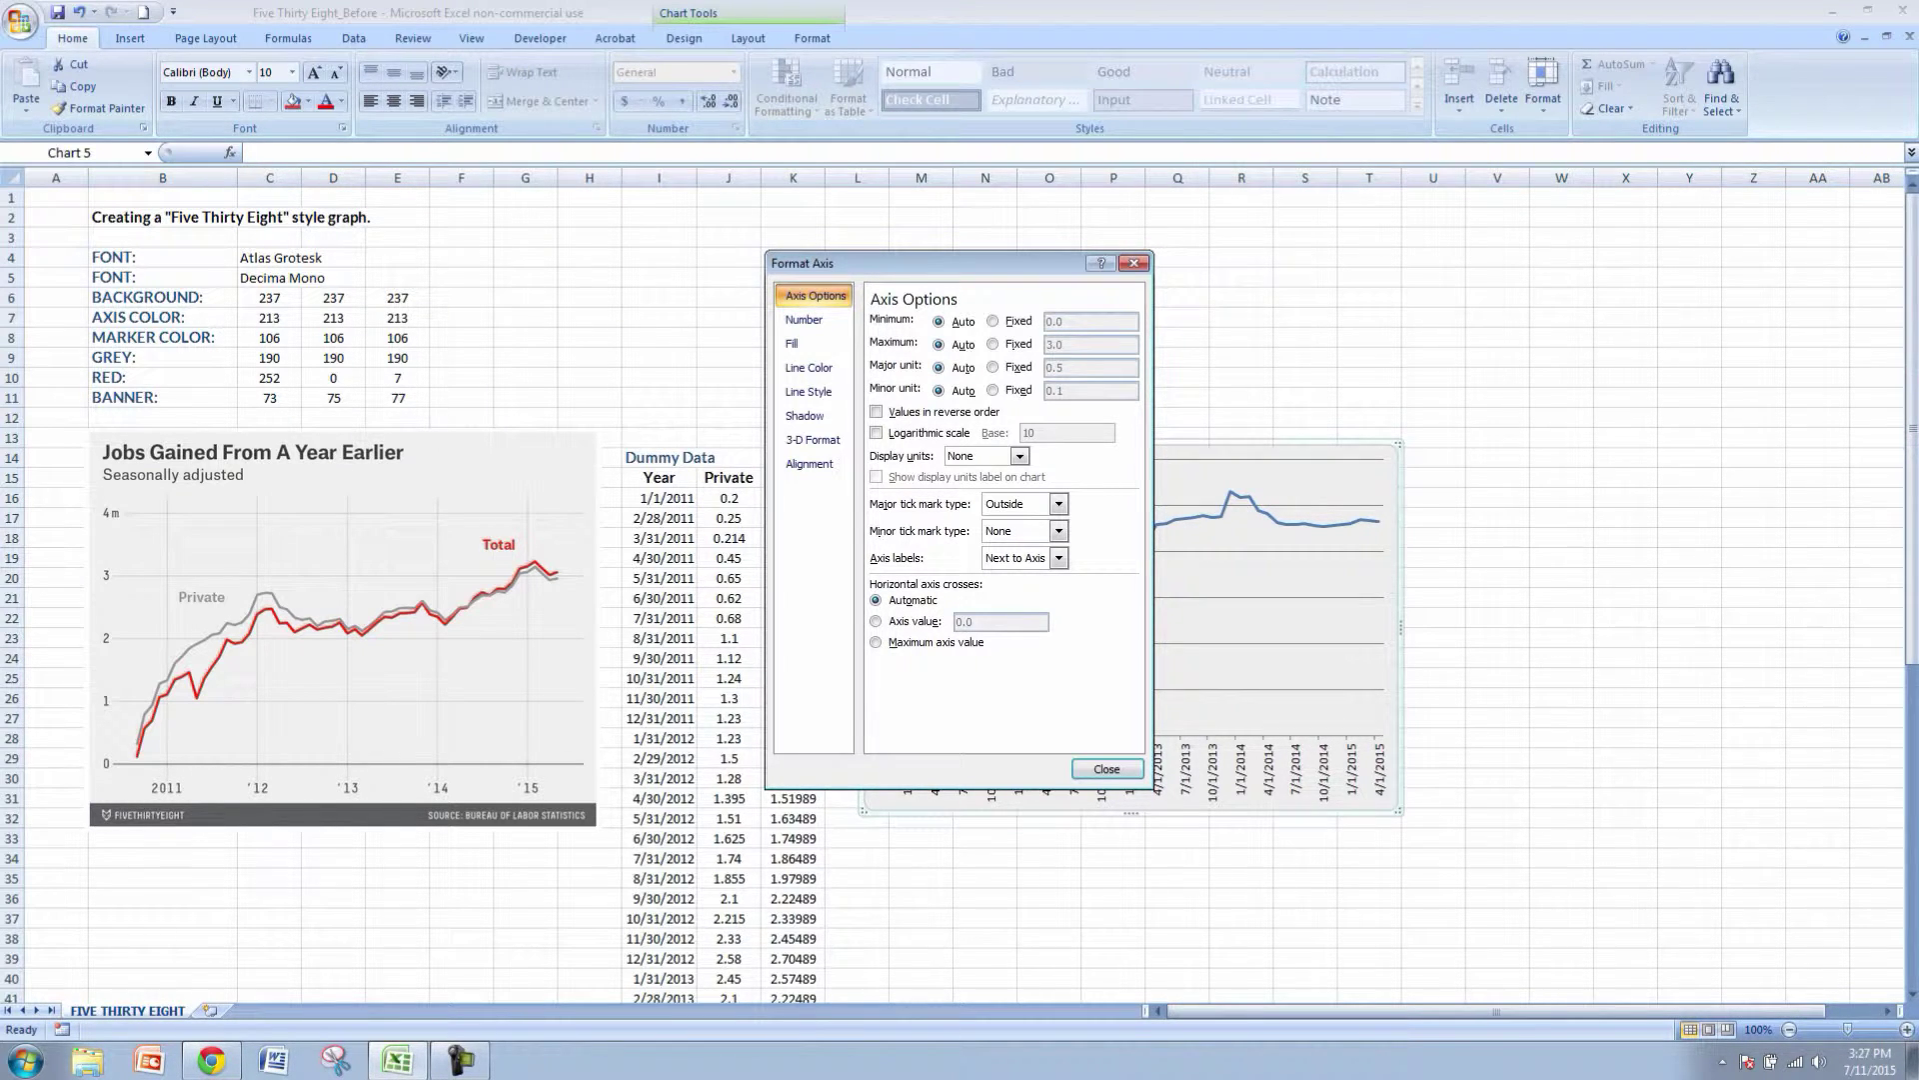
{"action": "left_click", "coordinate": [994, 367]}
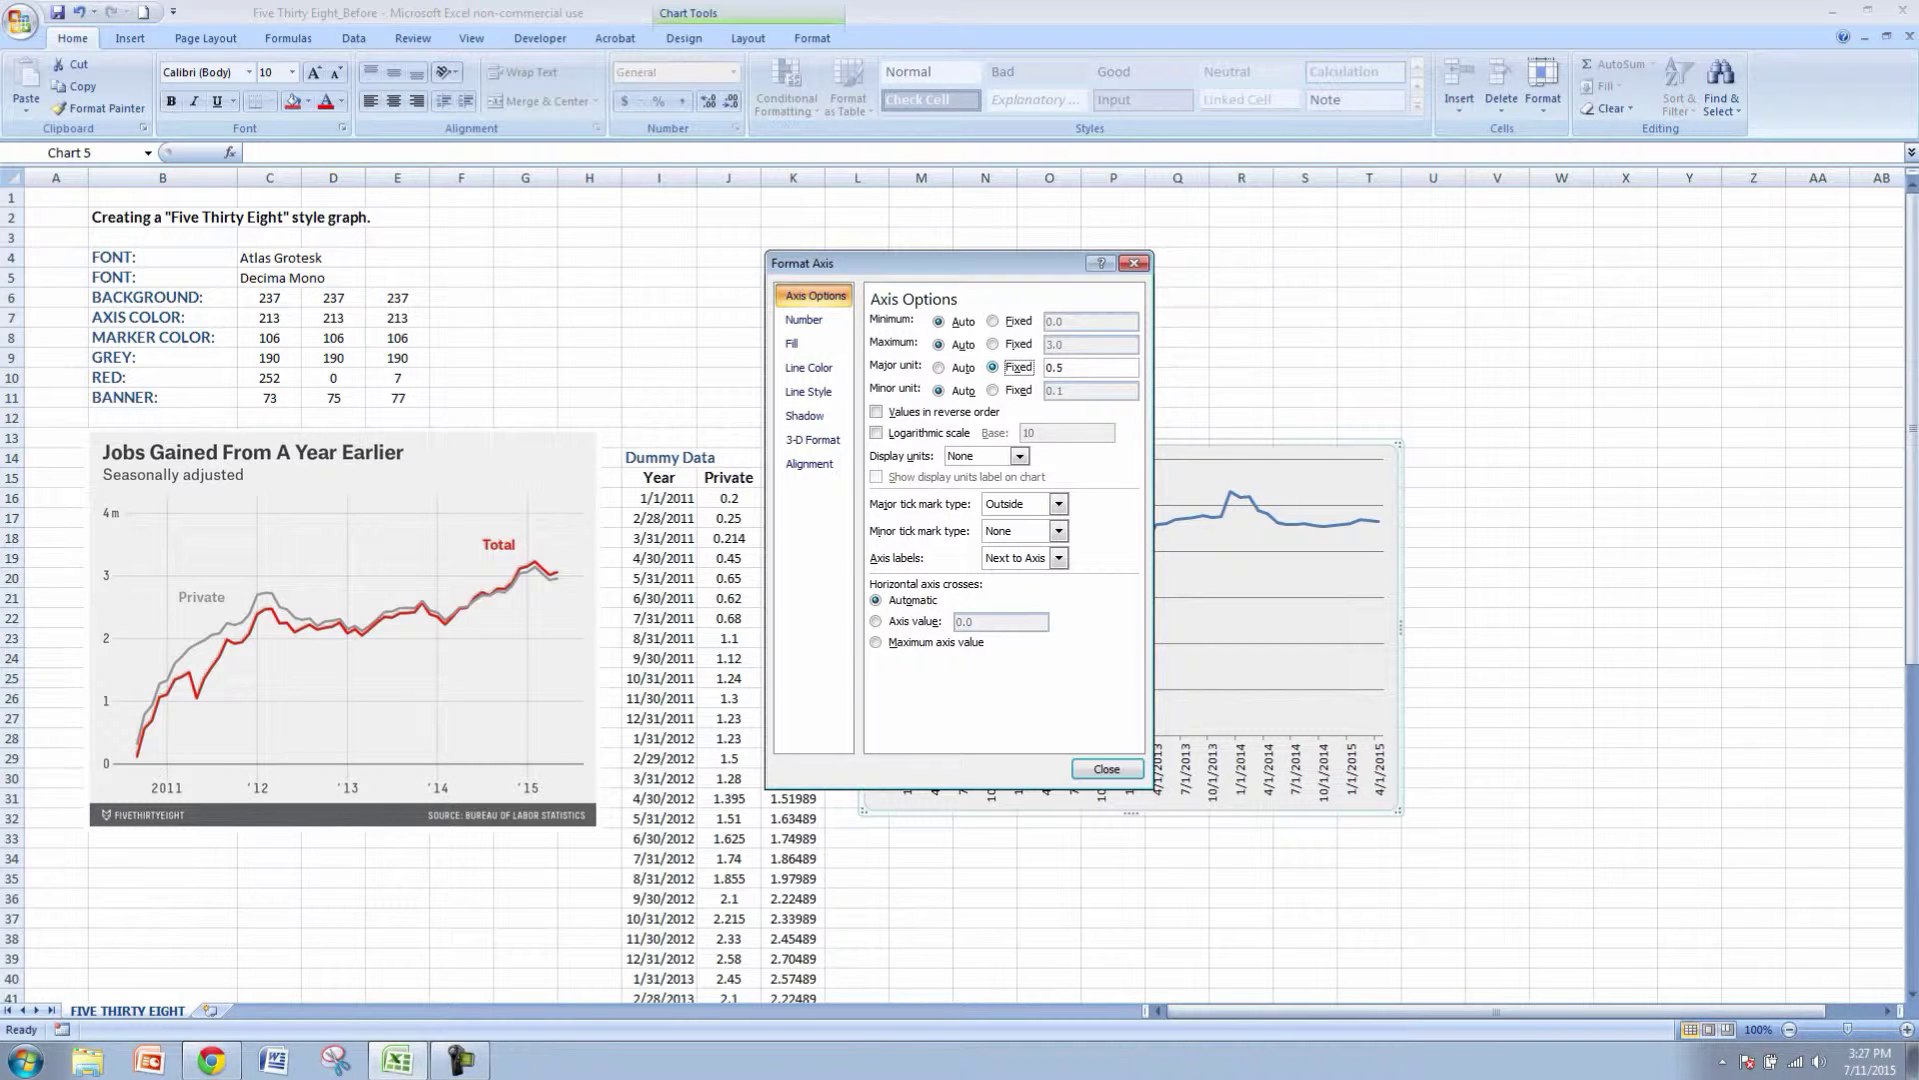
{"action": "double_click", "coordinate": [1056, 368]}
{"action": "type", "text": "1"}
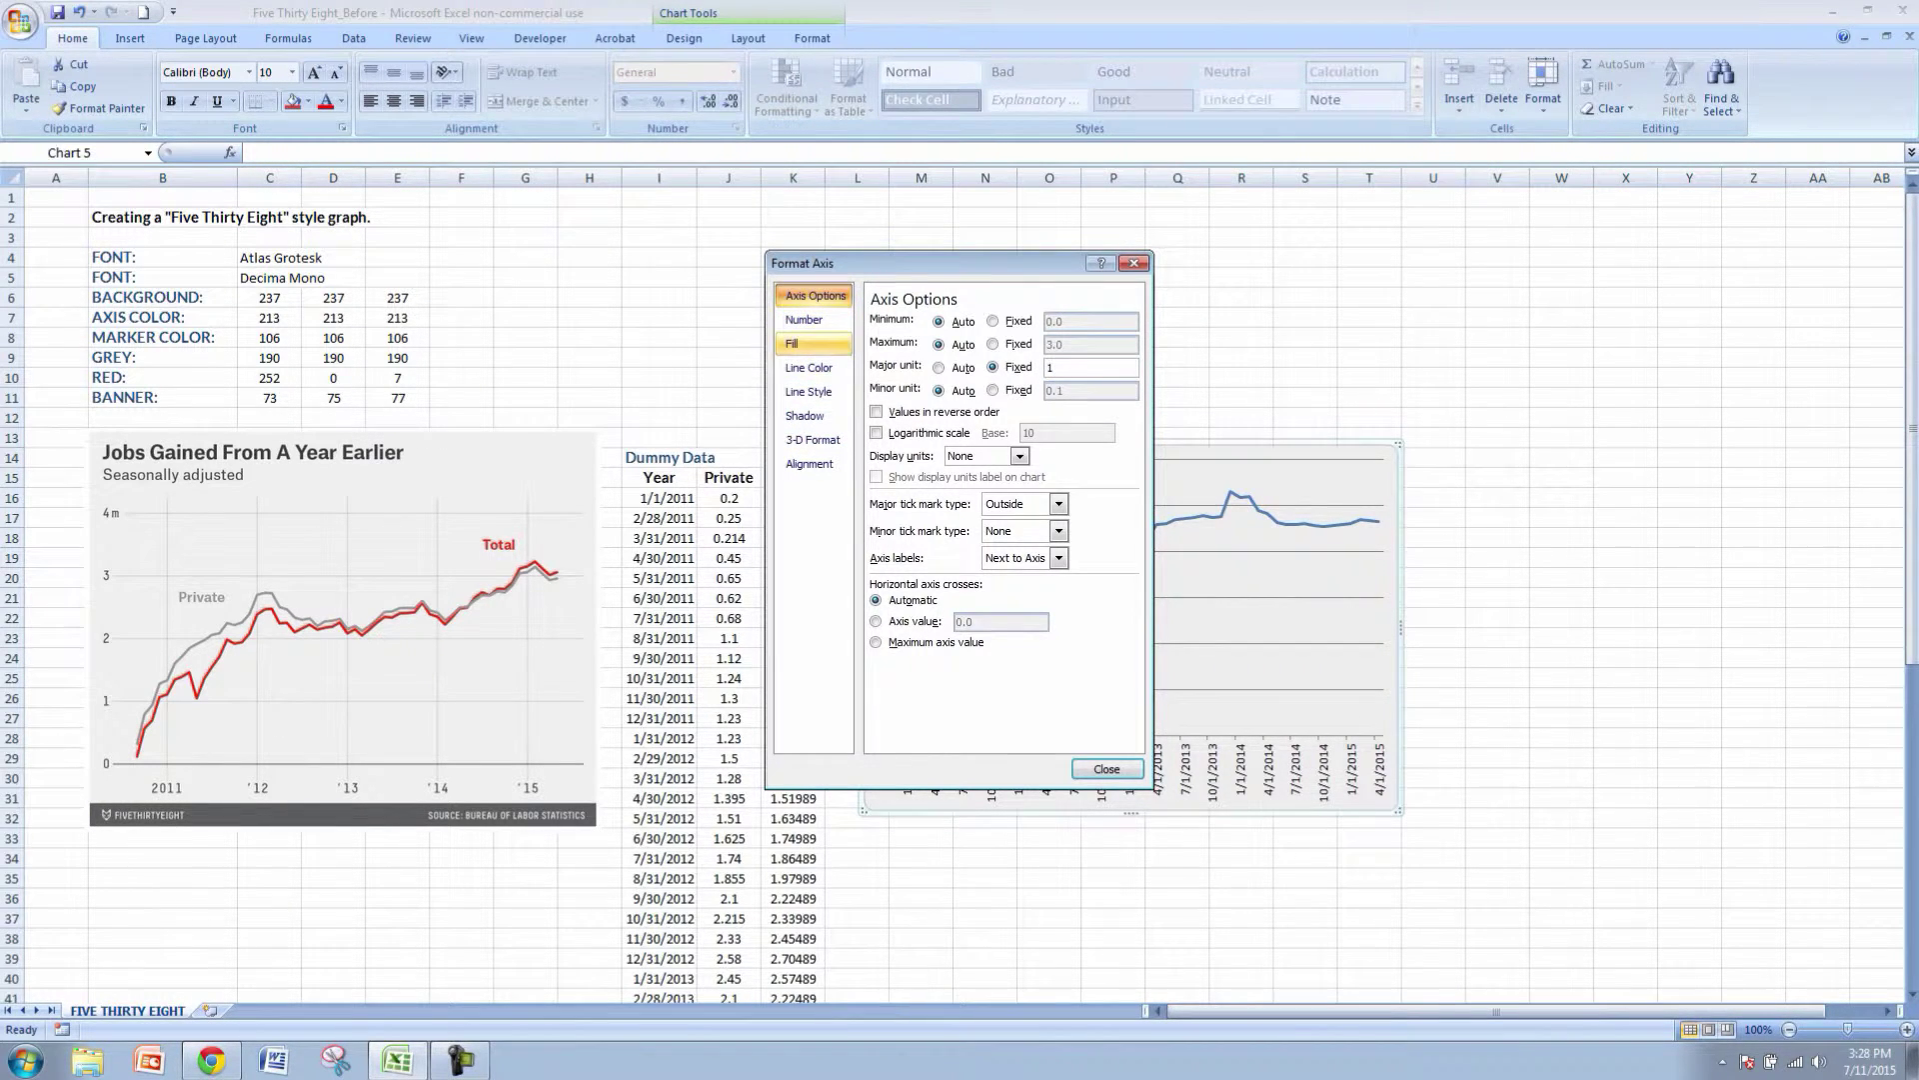
- Set the vertical axis's line colour to No line and finish formatting the axis
{"action": "left_click", "coordinate": [809, 367]}
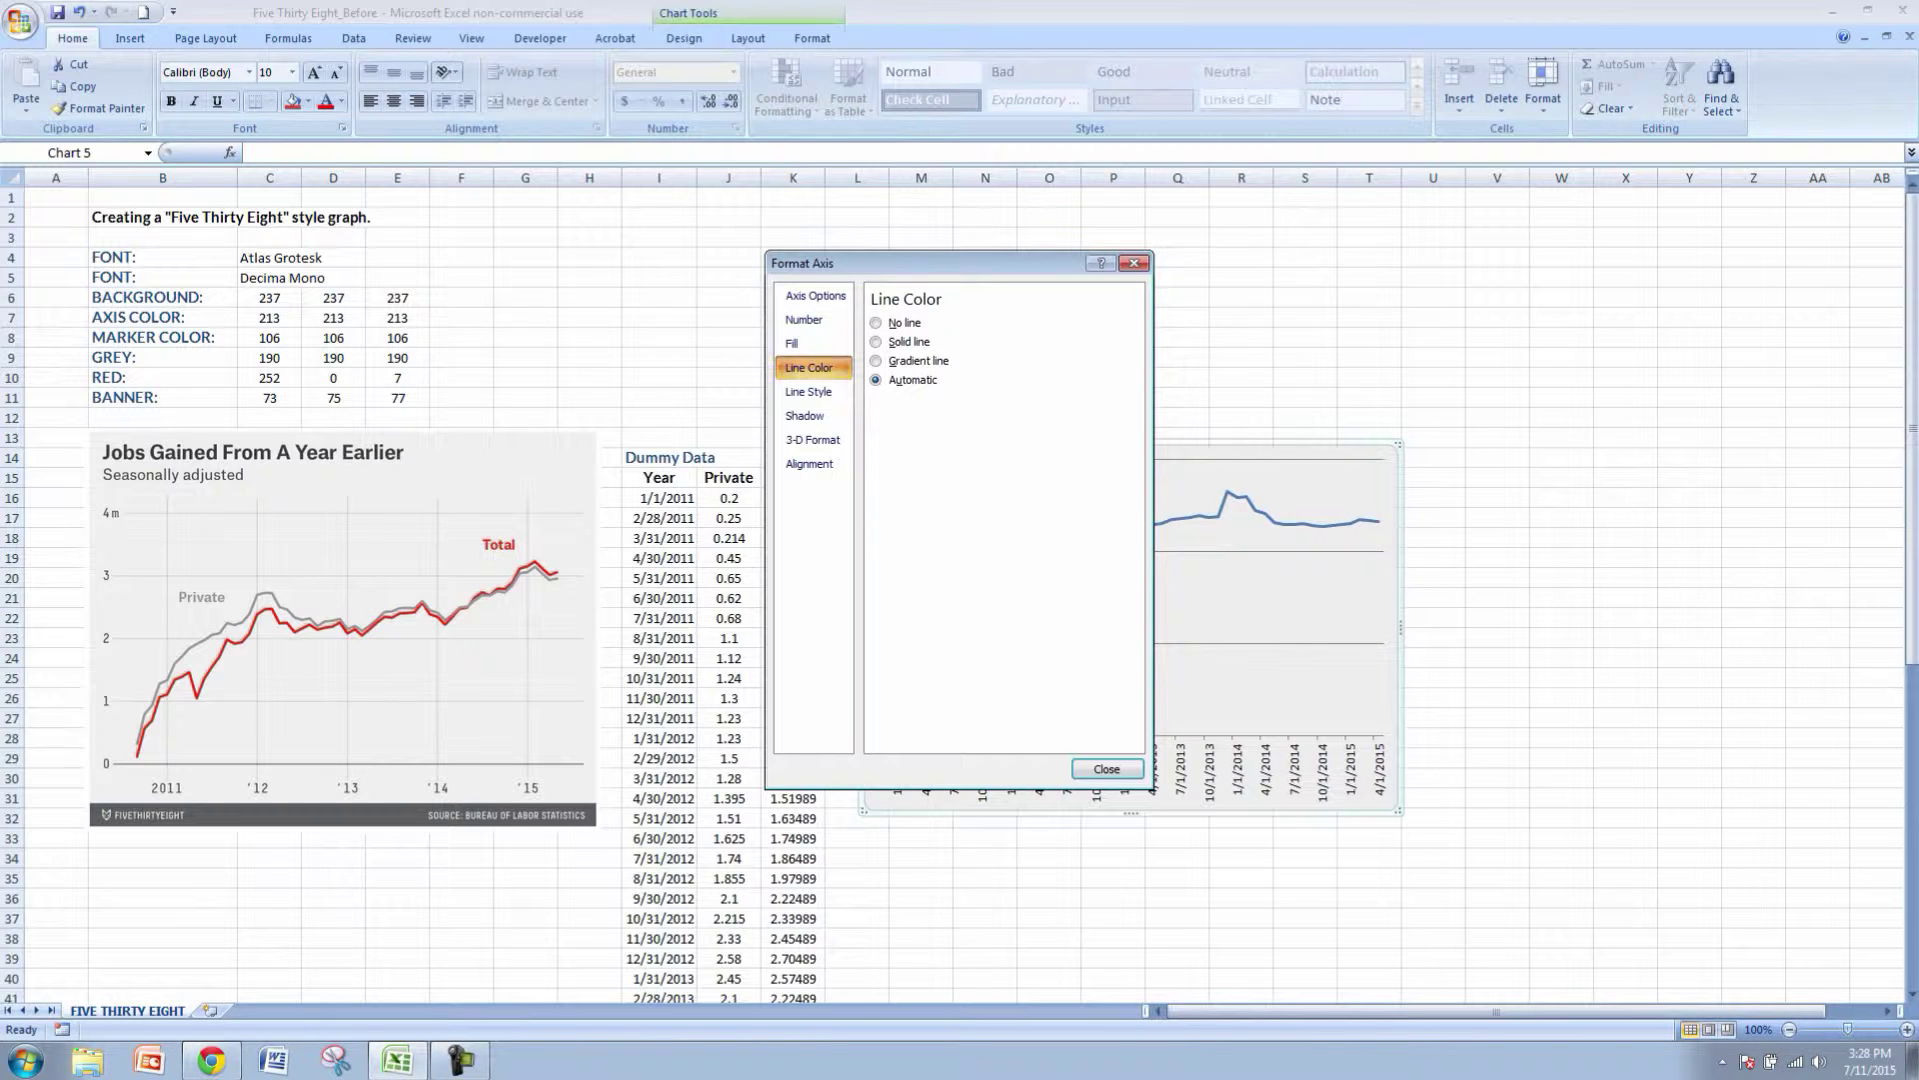
{"action": "left_click", "coordinate": [878, 323]}
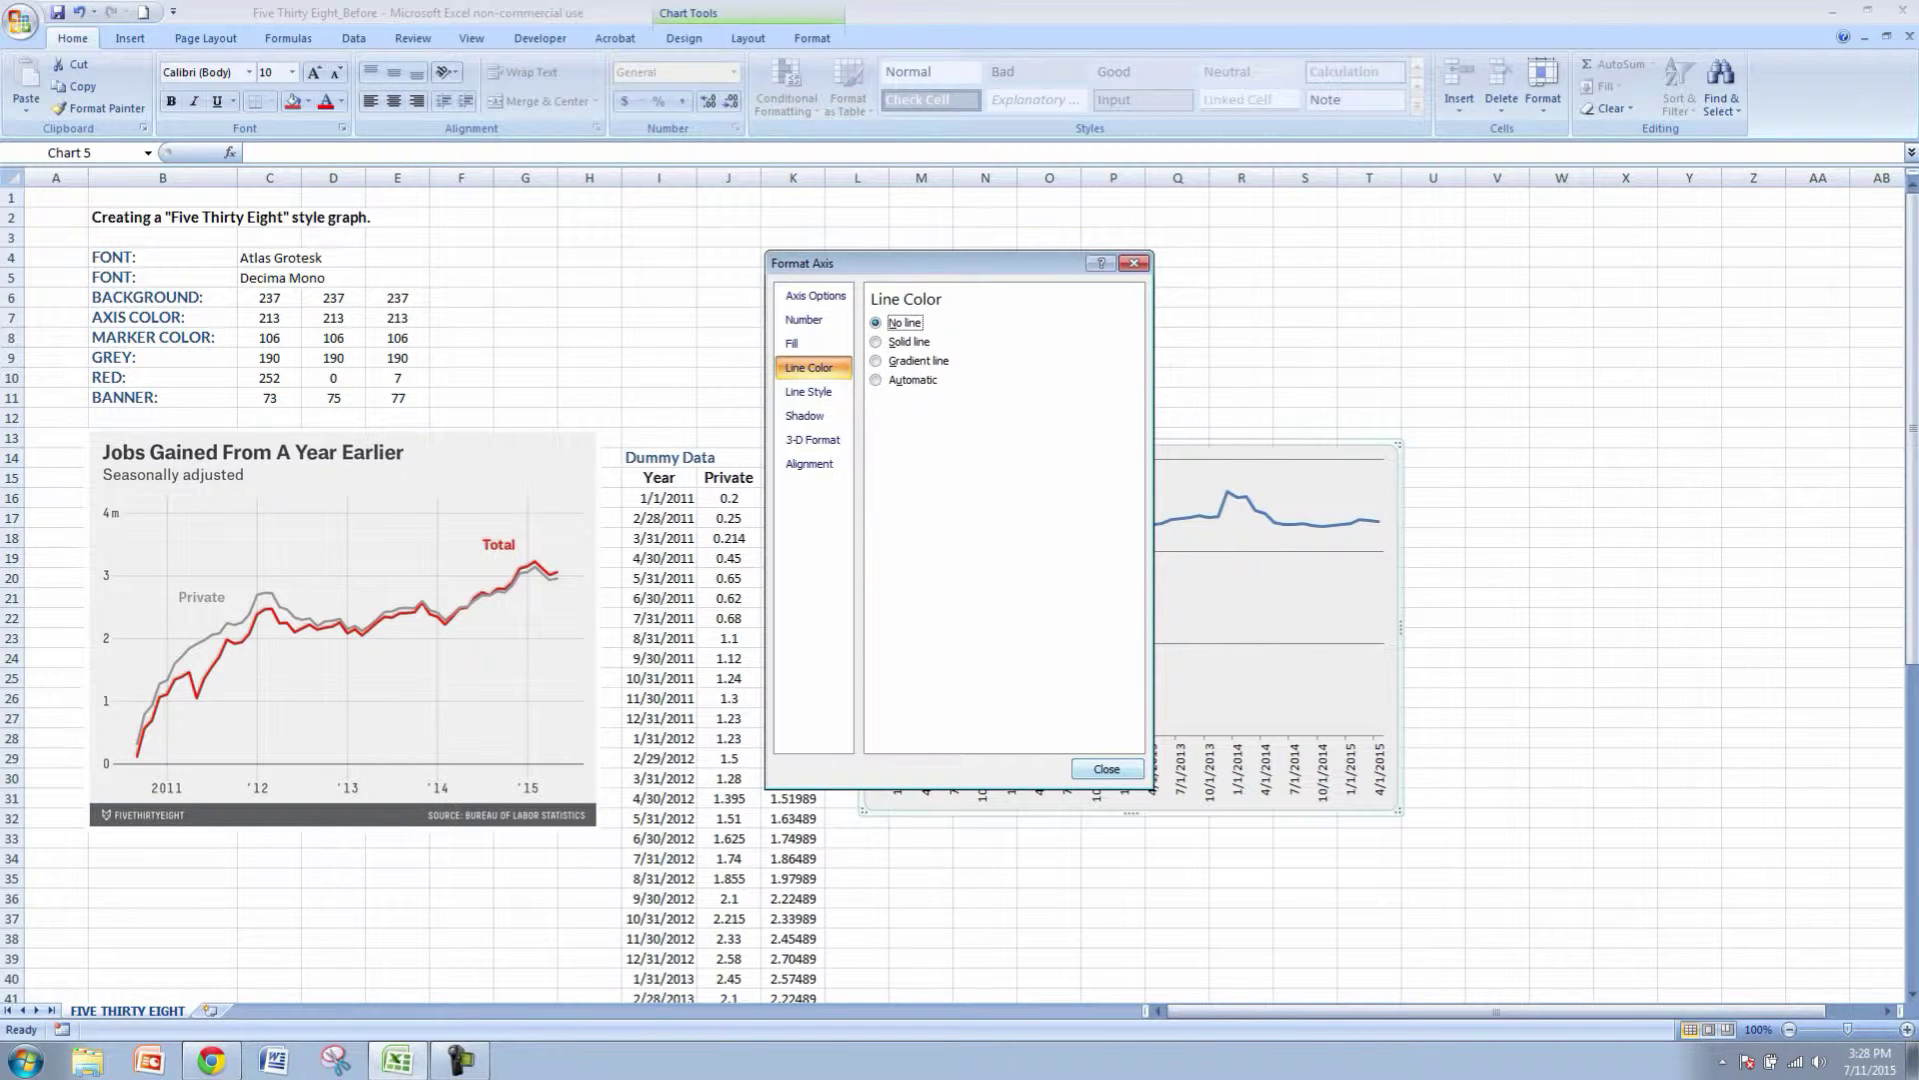
{"action": "left_click", "coordinate": [1106, 769]}
{"action": "left_click", "coordinate": [1049, 878]}
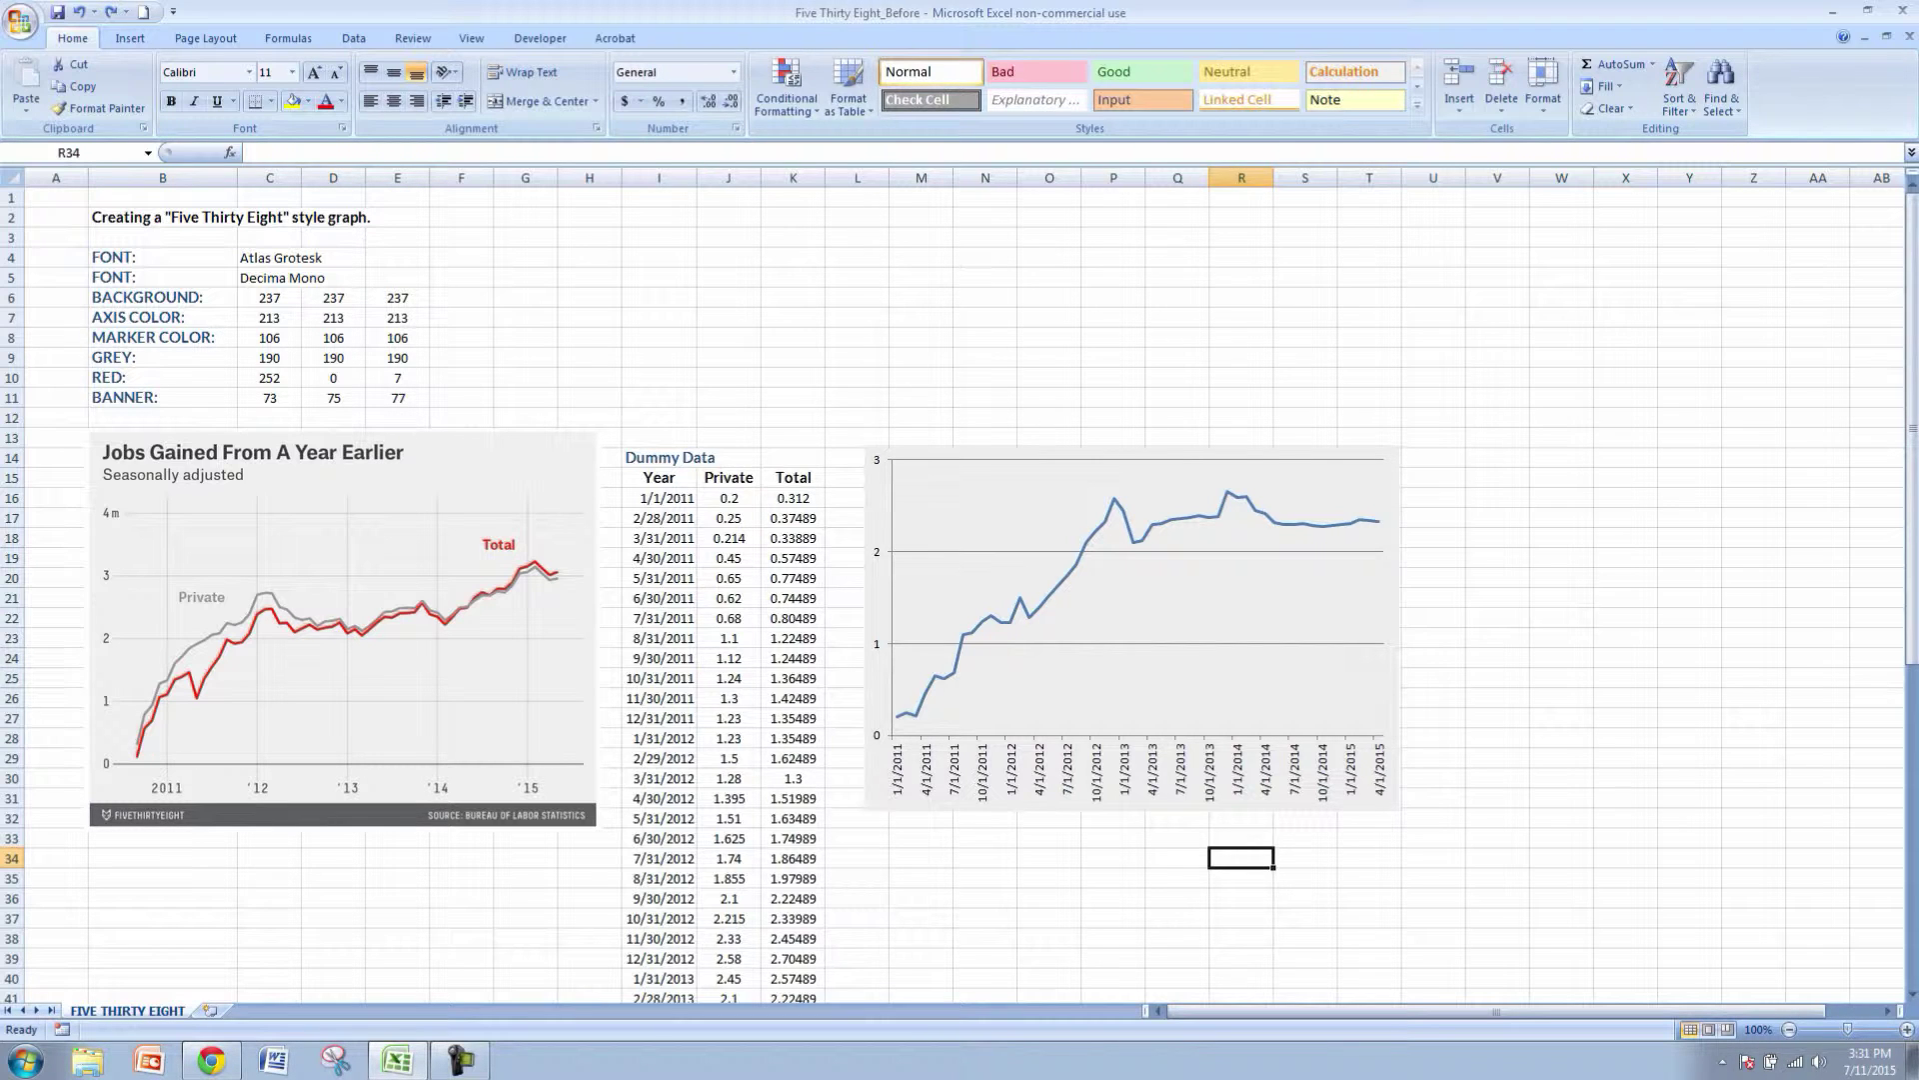
- Set the horizontal date axis's major unit to 1 year and position the axis on tick marks
{"action": "right_click", "coordinate": [1018, 770]}
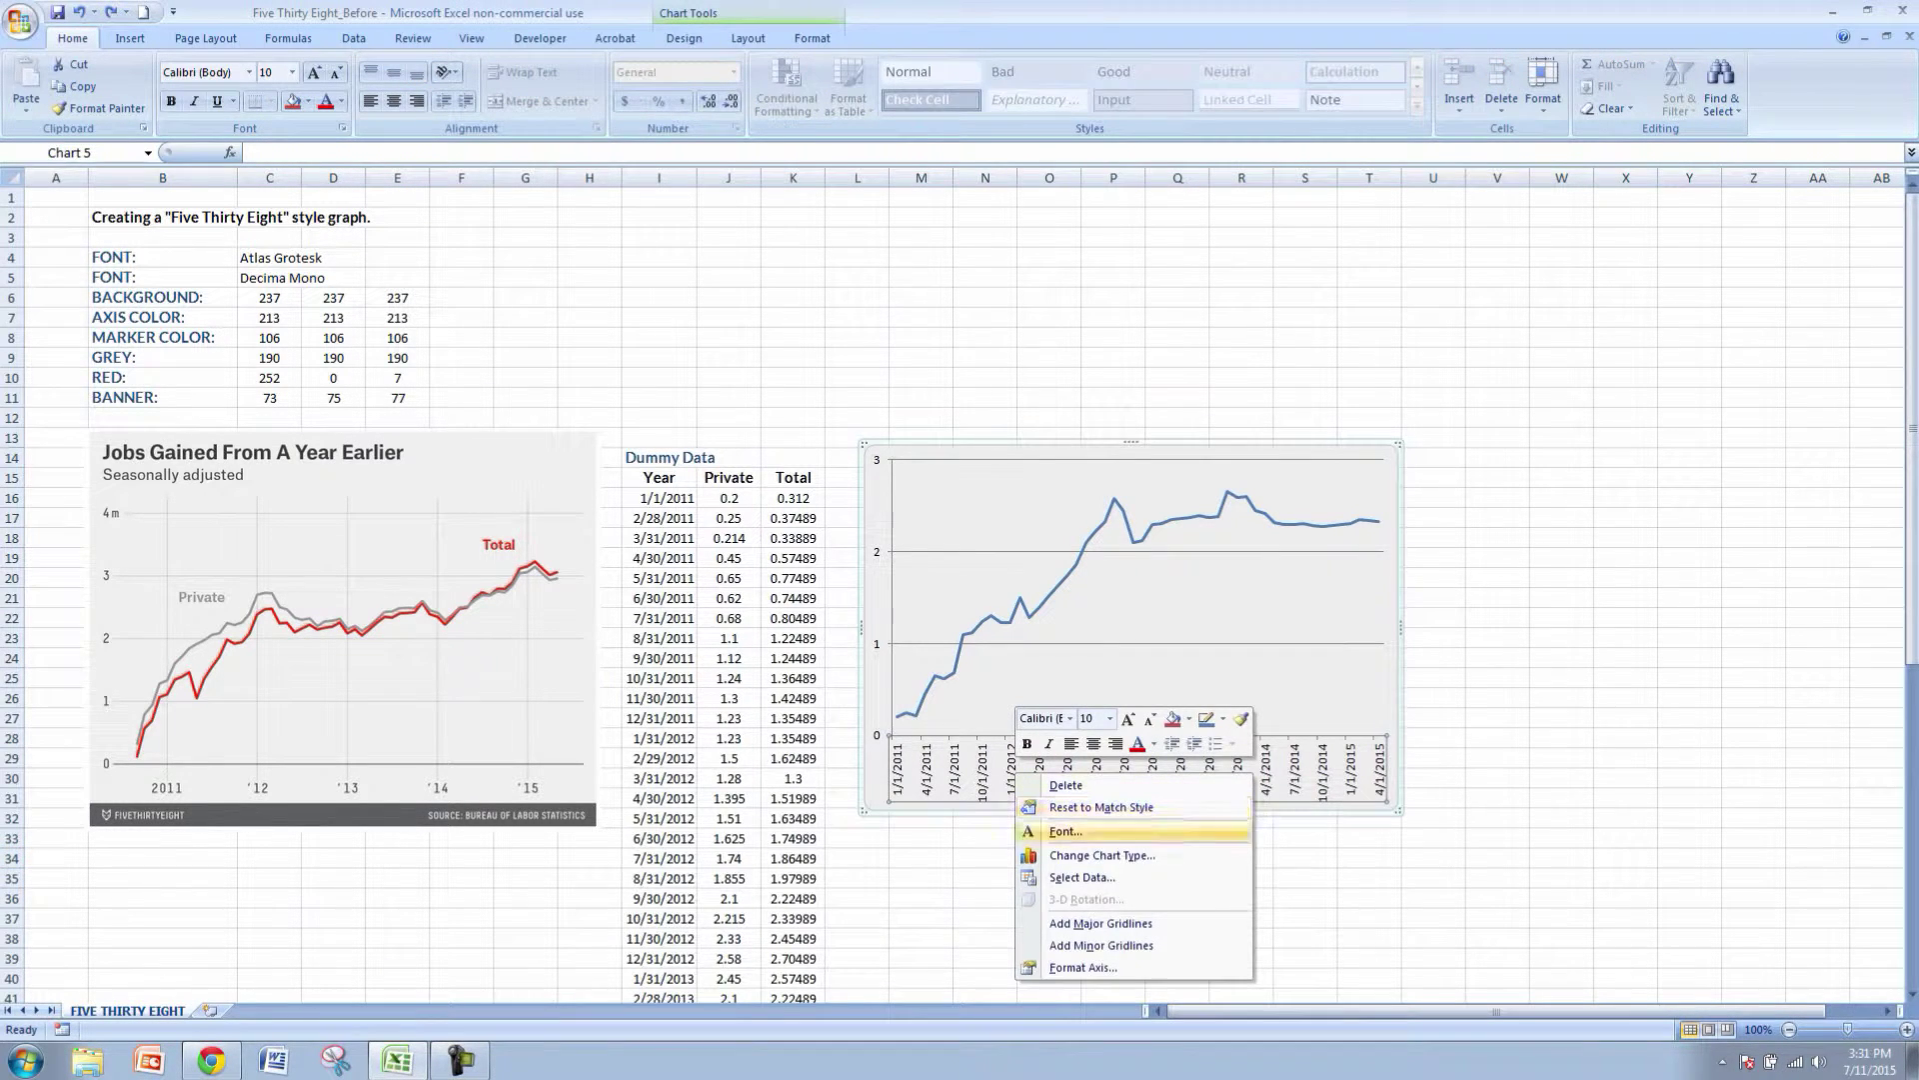
{"action": "left_click", "coordinate": [1083, 966]}
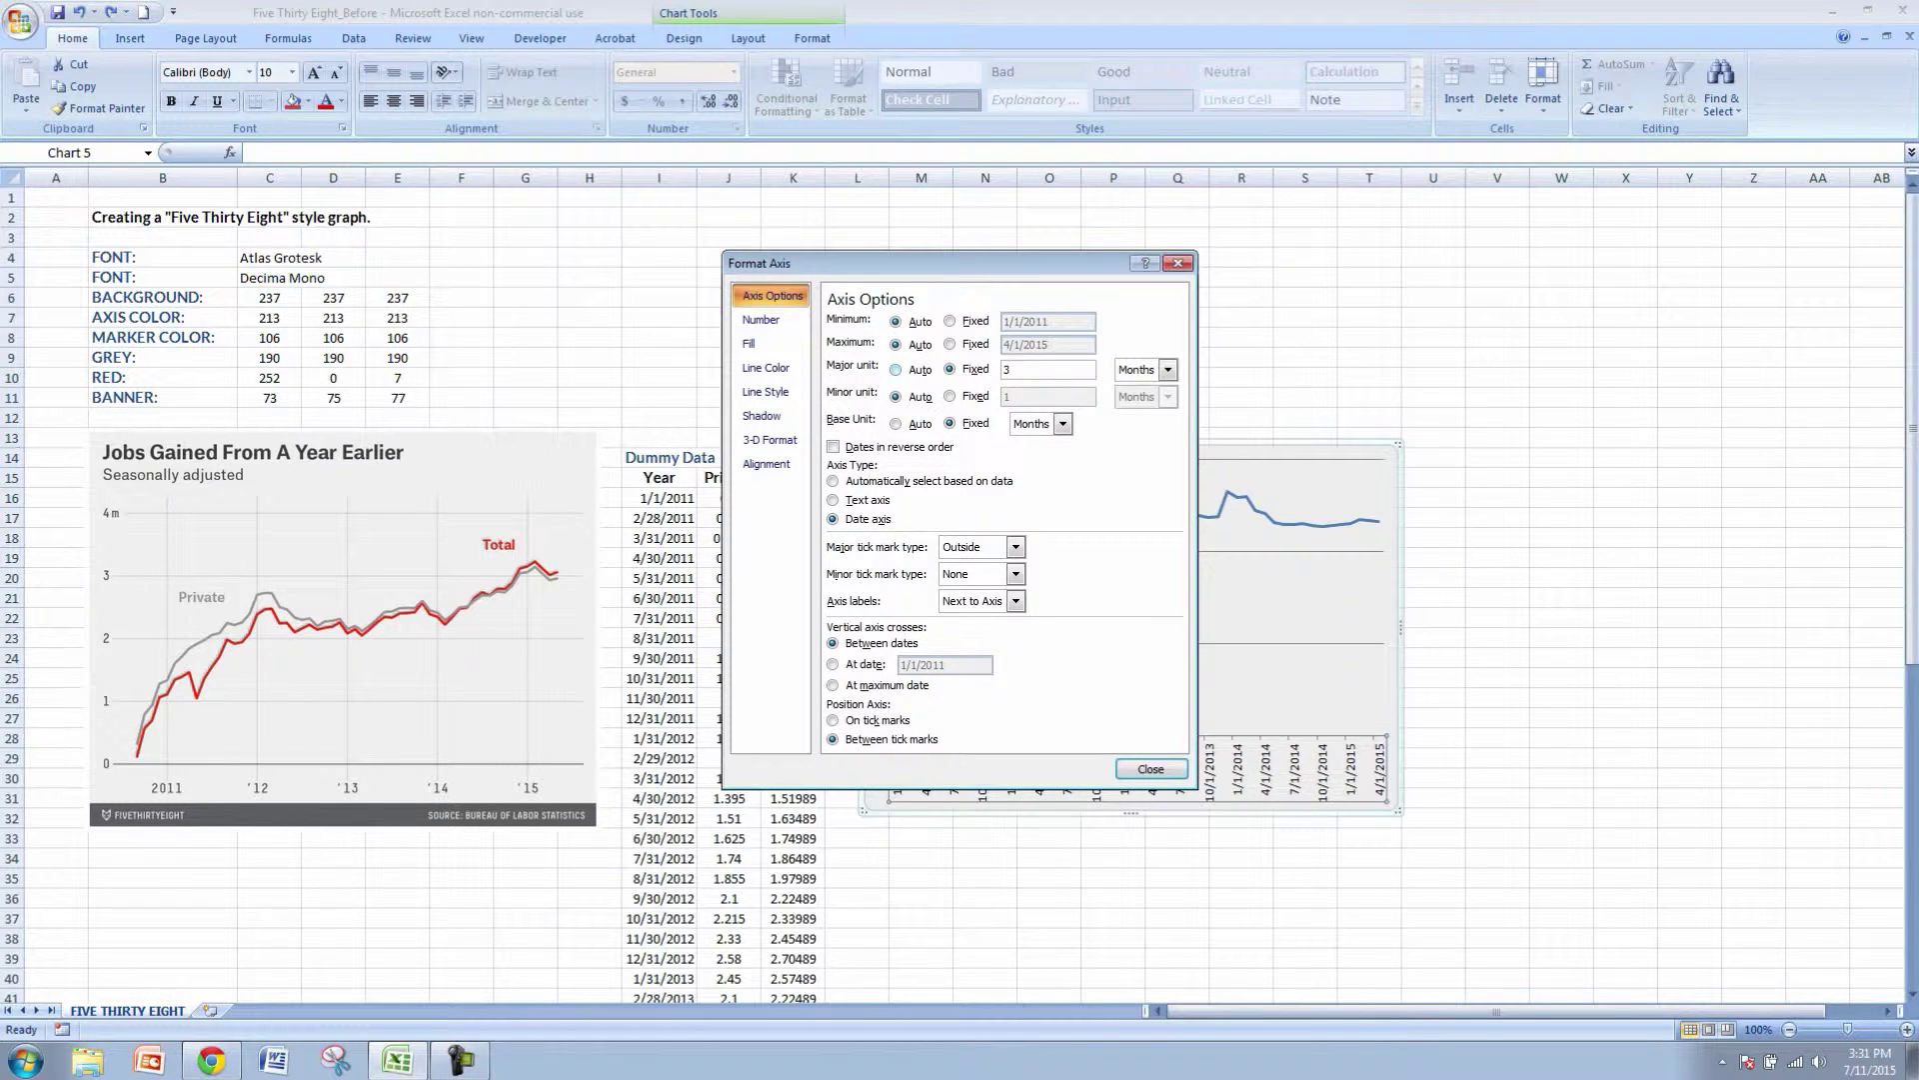
{"action": "left_click", "coordinate": [1167, 370]}
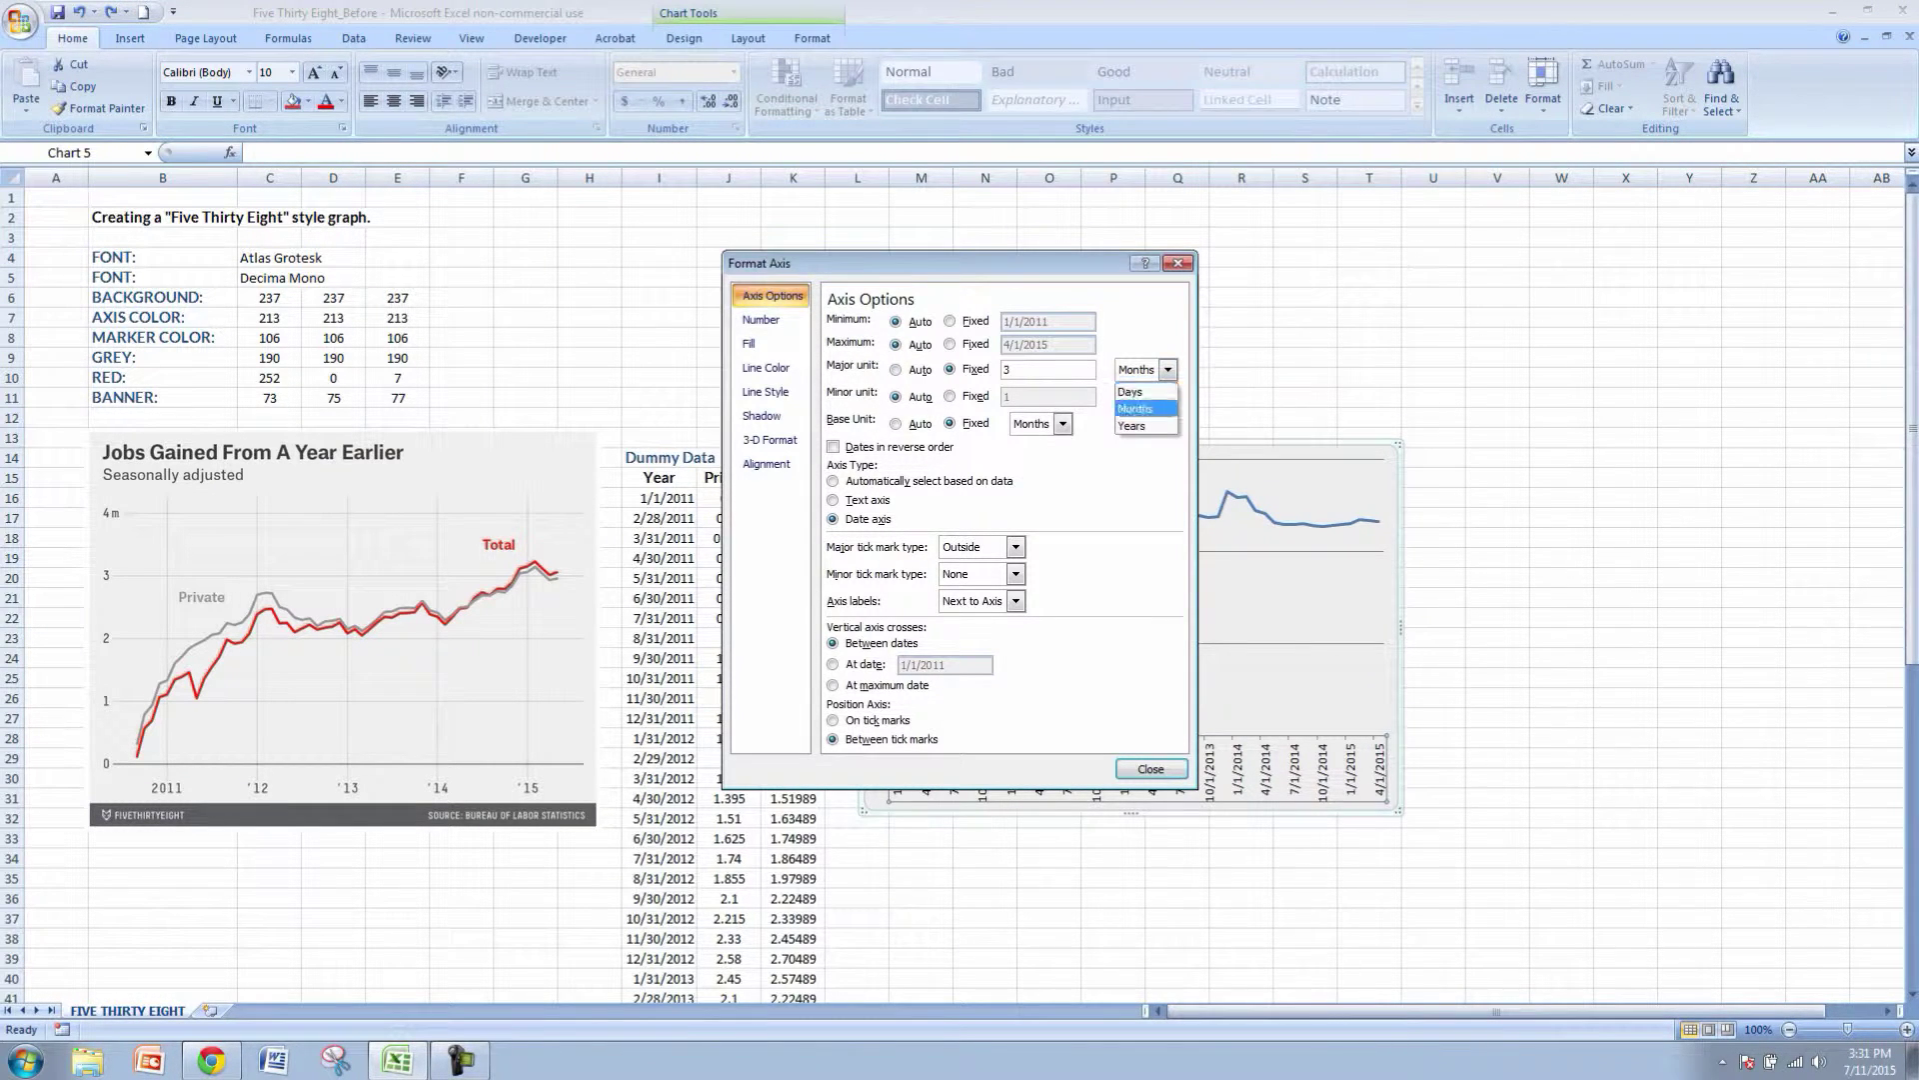
{"action": "left_click", "coordinate": [1139, 425]}
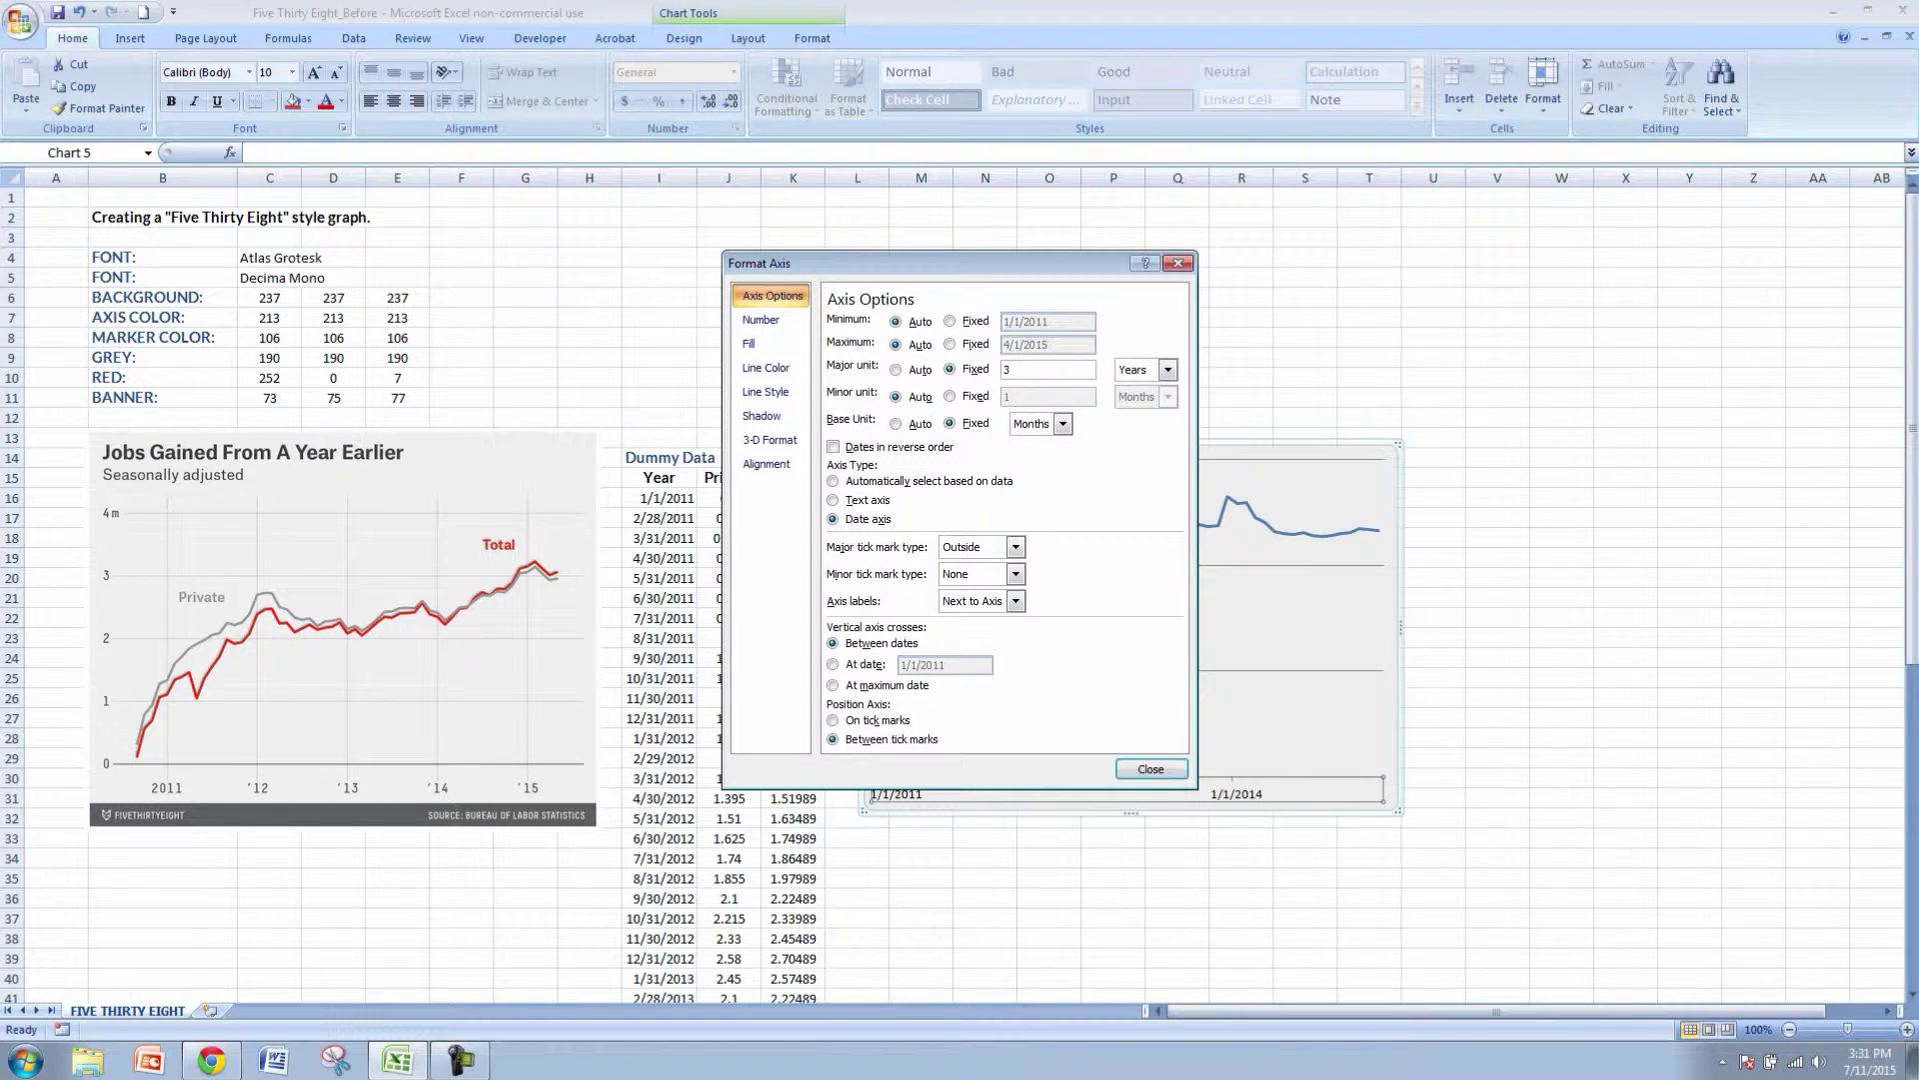
{"action": "key", "text": "BackSpace"}
{"action": "type", "text": "1"}
{"action": "left_click", "coordinate": [834, 720]}
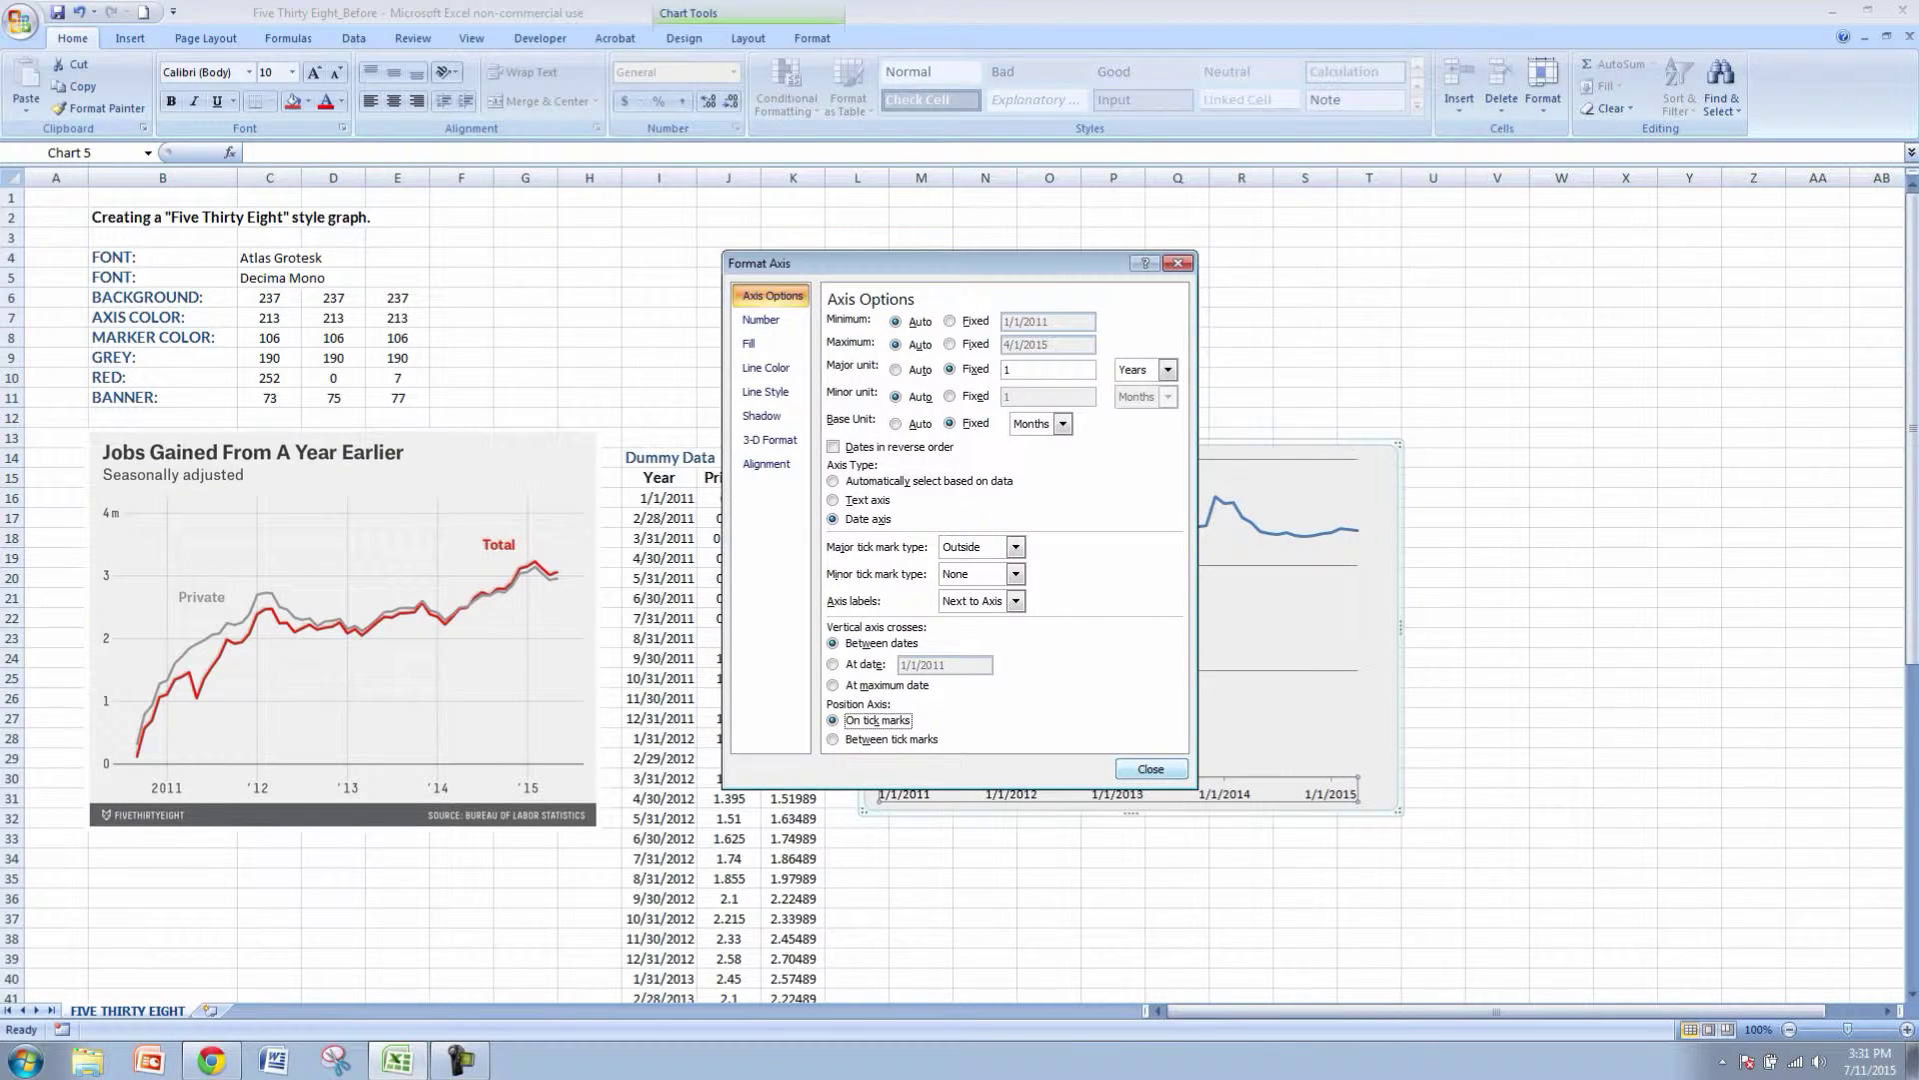
{"action": "left_click", "coordinate": [1151, 769]}
{"action": "left_click", "coordinate": [1176, 838]}
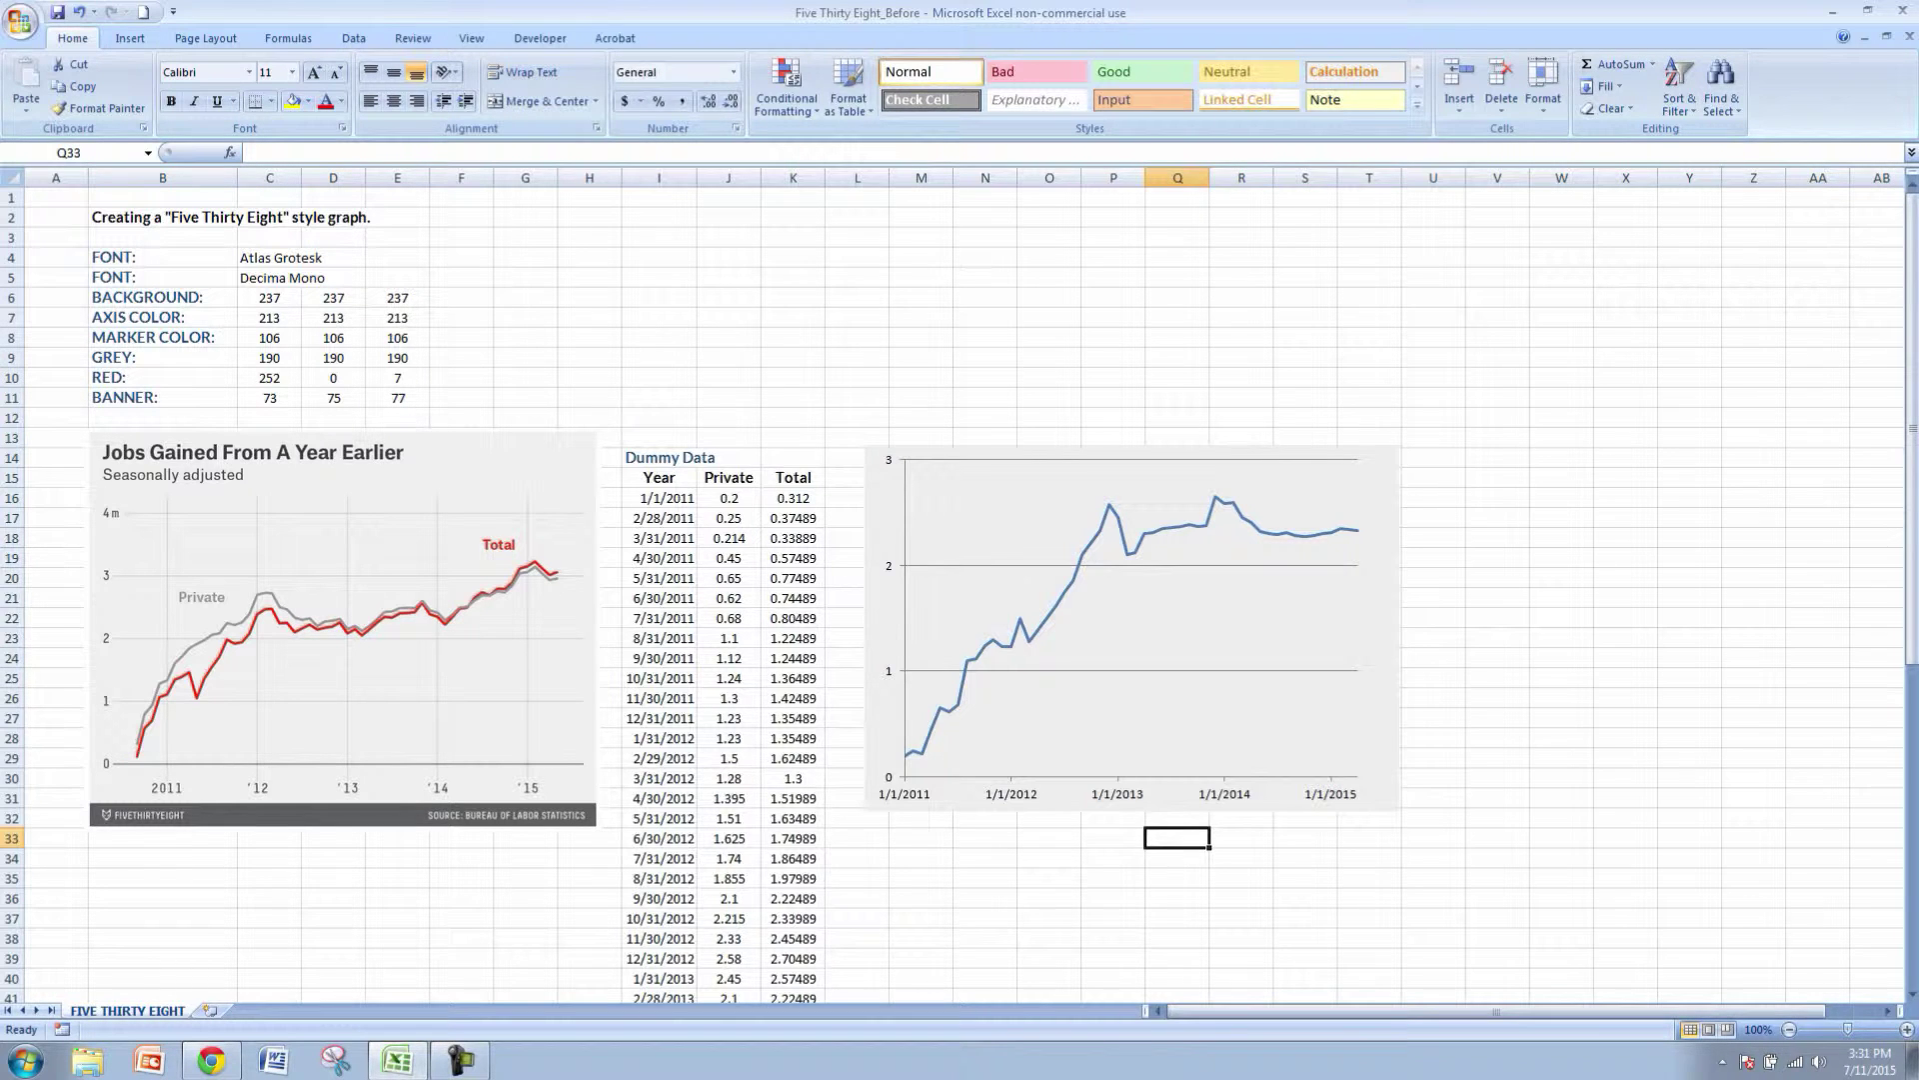
- Add vertical minor gridlines to the chart's horizontal date axis
{"action": "right_click", "coordinate": [1020, 792]}
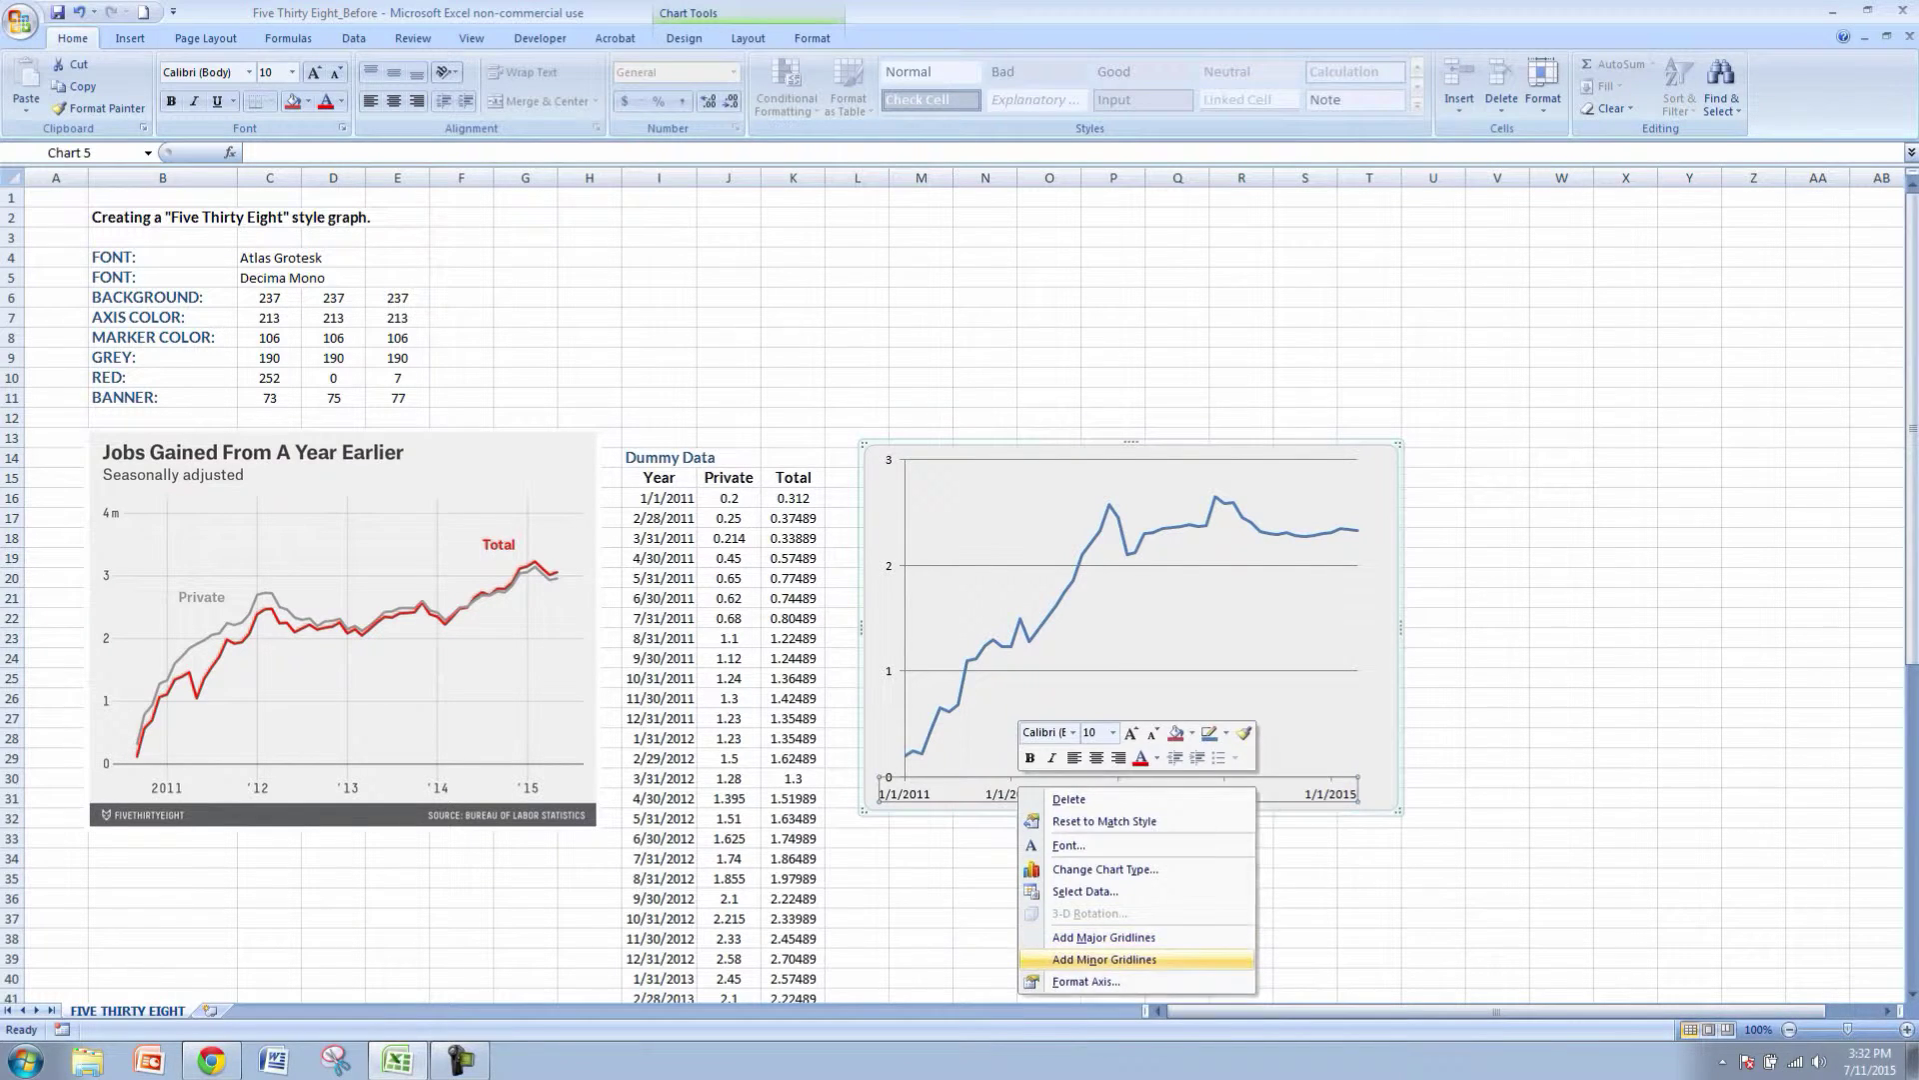
{"action": "left_click", "coordinate": [1104, 959]}
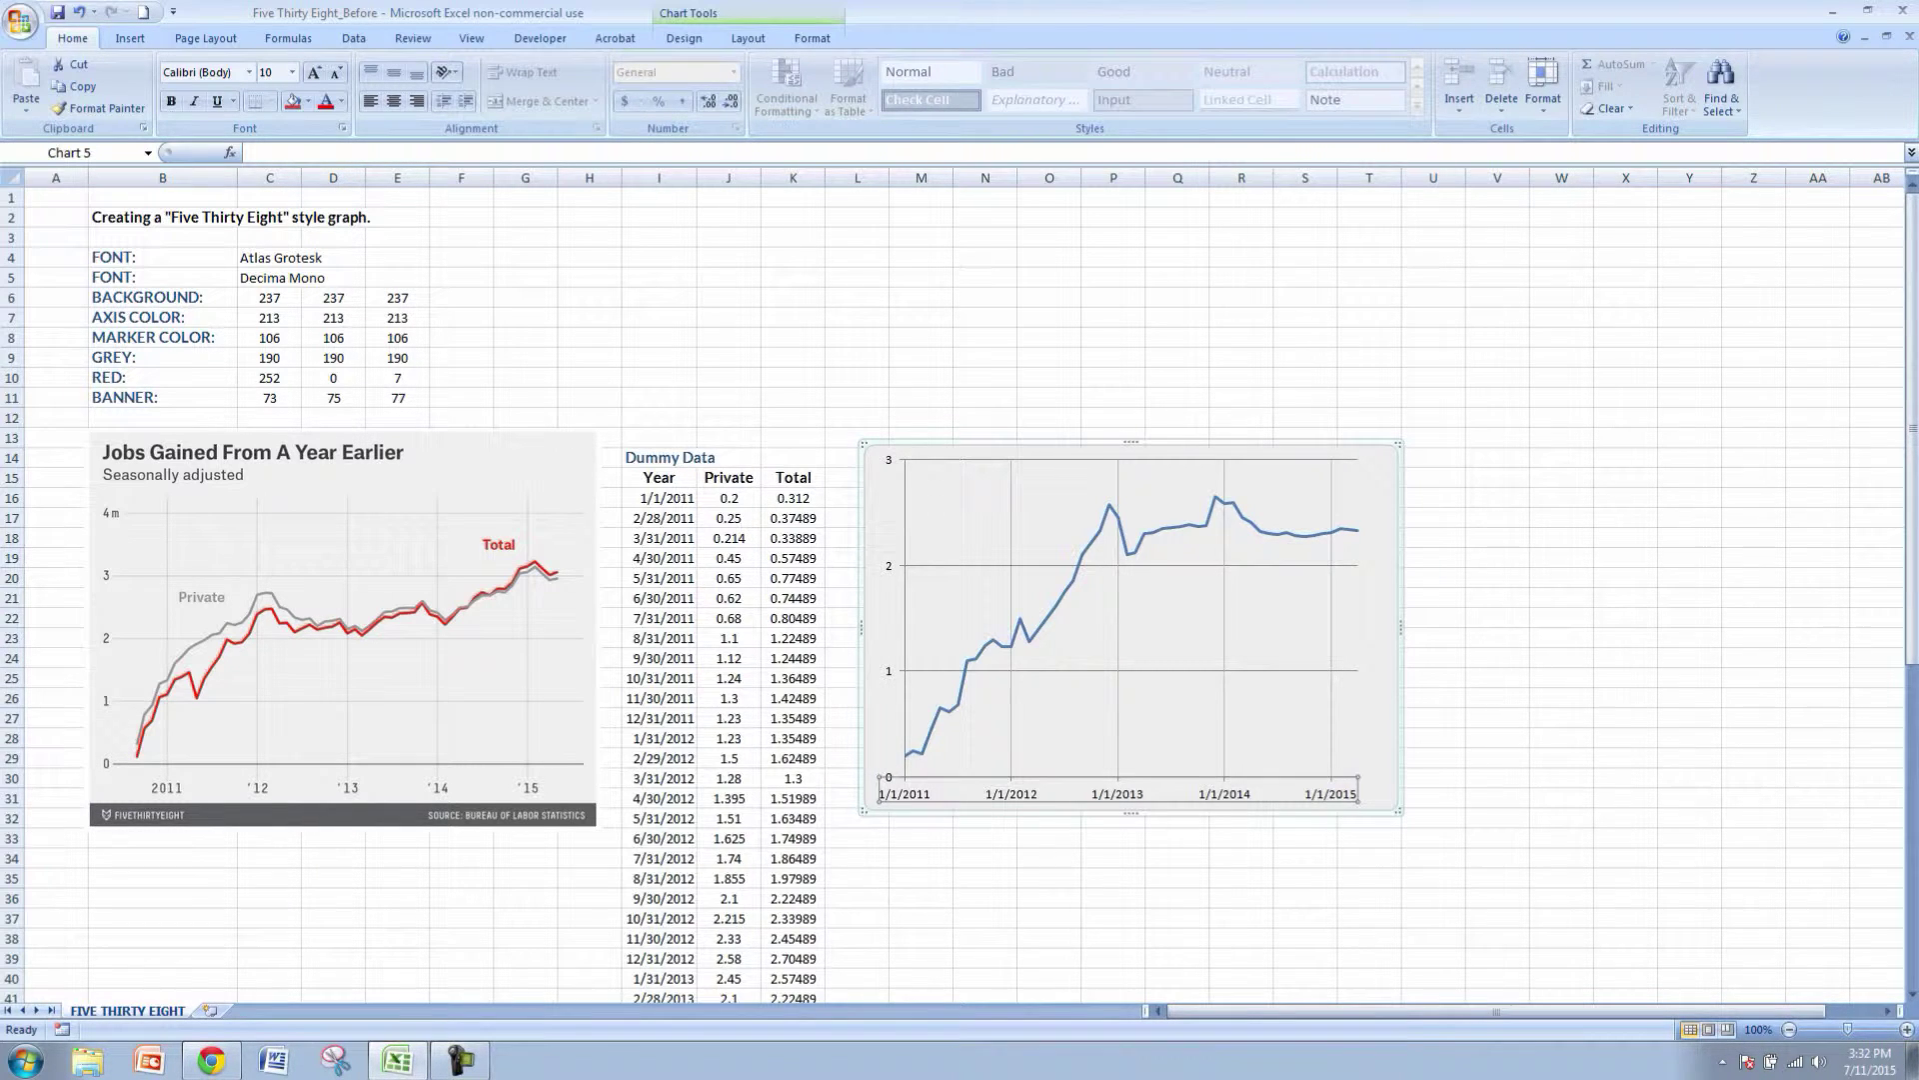
{"action": "left_click", "coordinate": [1498, 598]}
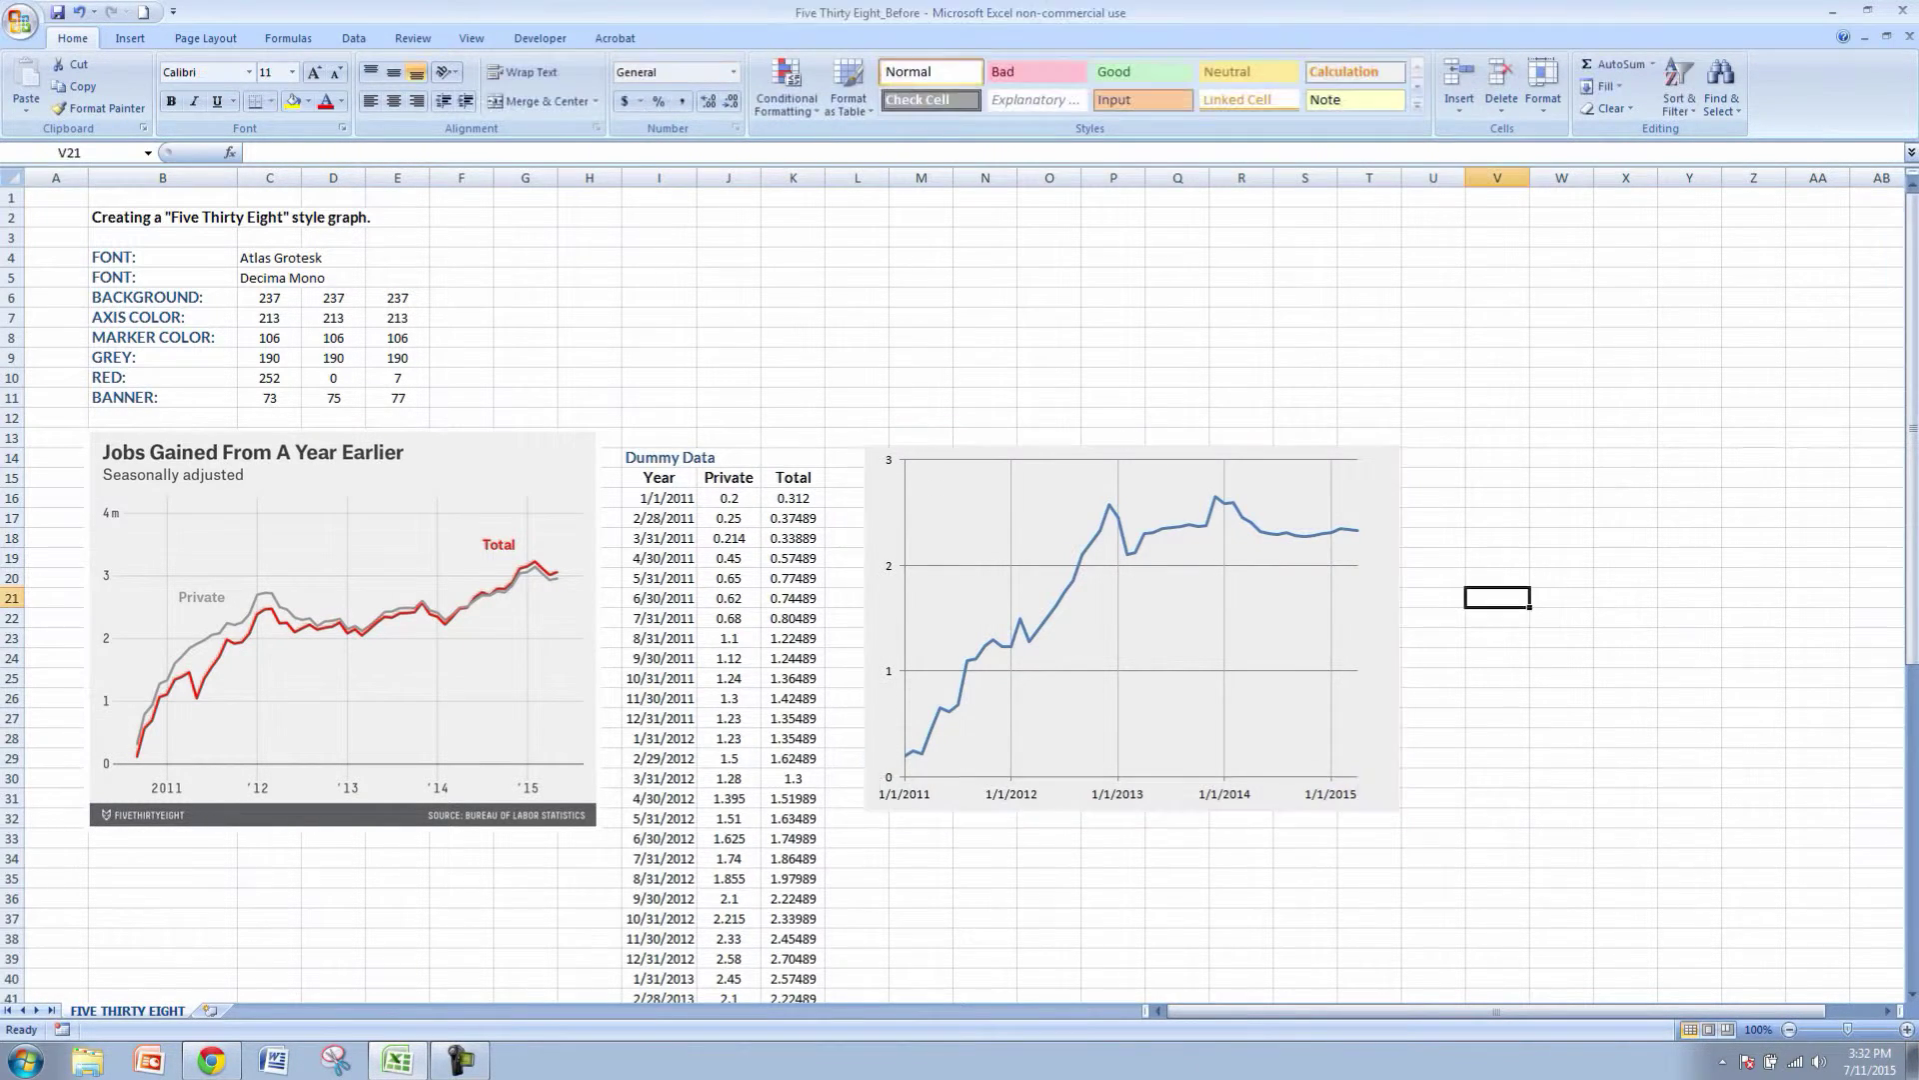
- Format the chart's horizontal major gridlines as solid lines in the custom axis colour RGB 213, 213, 213
{"action": "left_click", "coordinate": [1344, 671]}
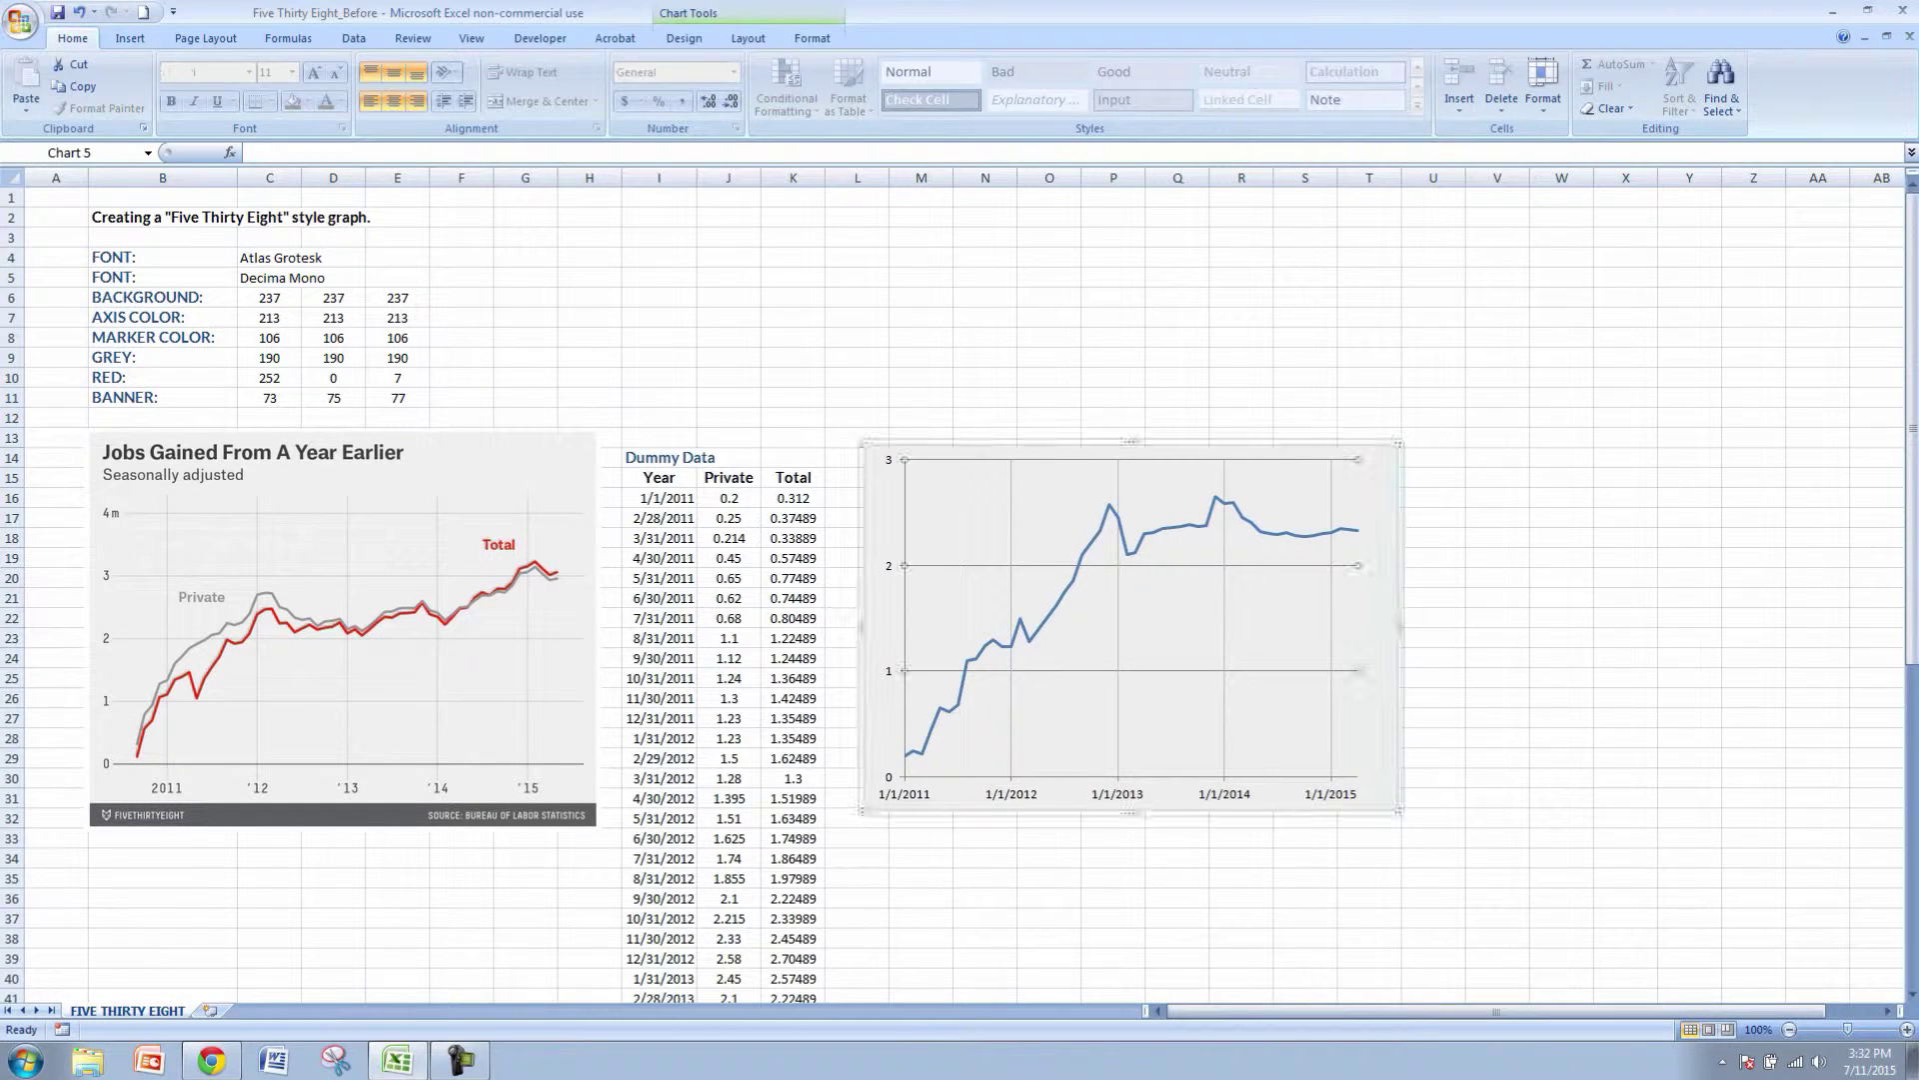
{"action": "right_click", "coordinate": [1146, 671]}
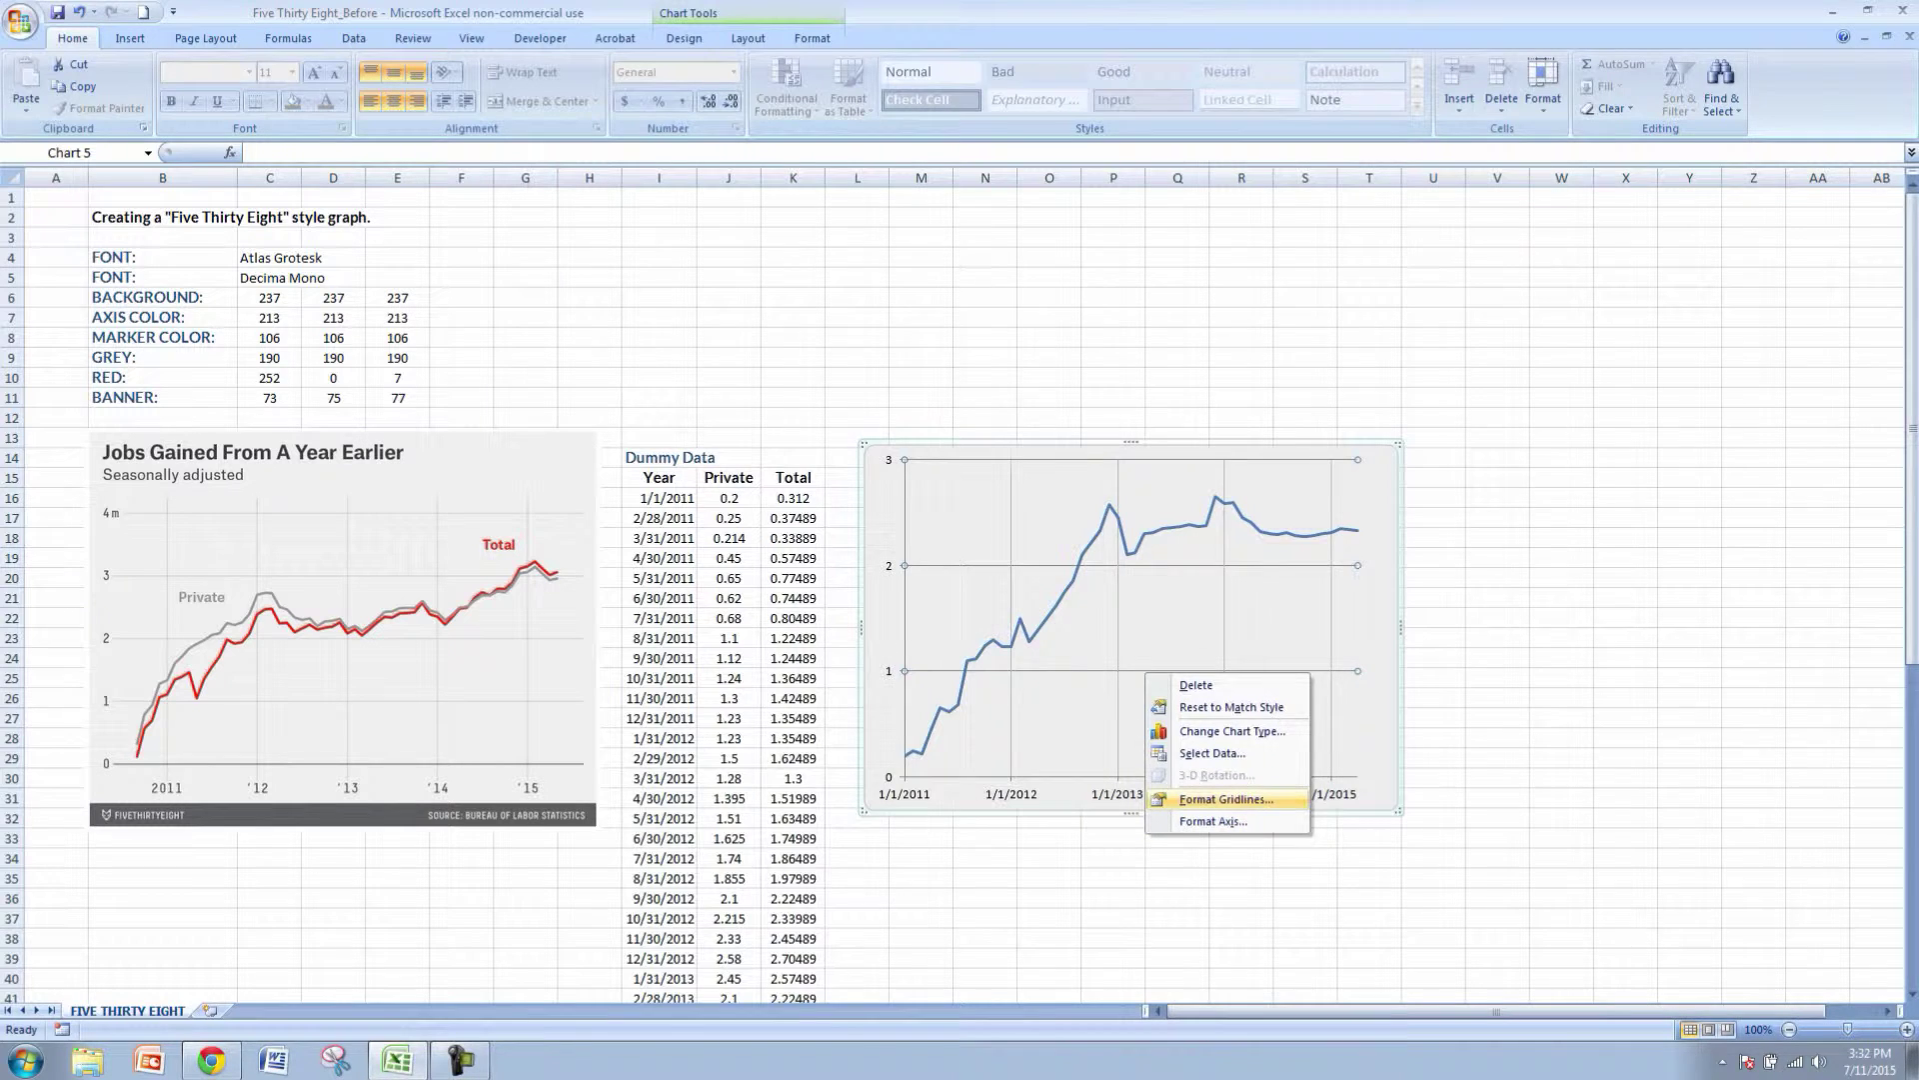
{"action": "key", "text": "Return"}
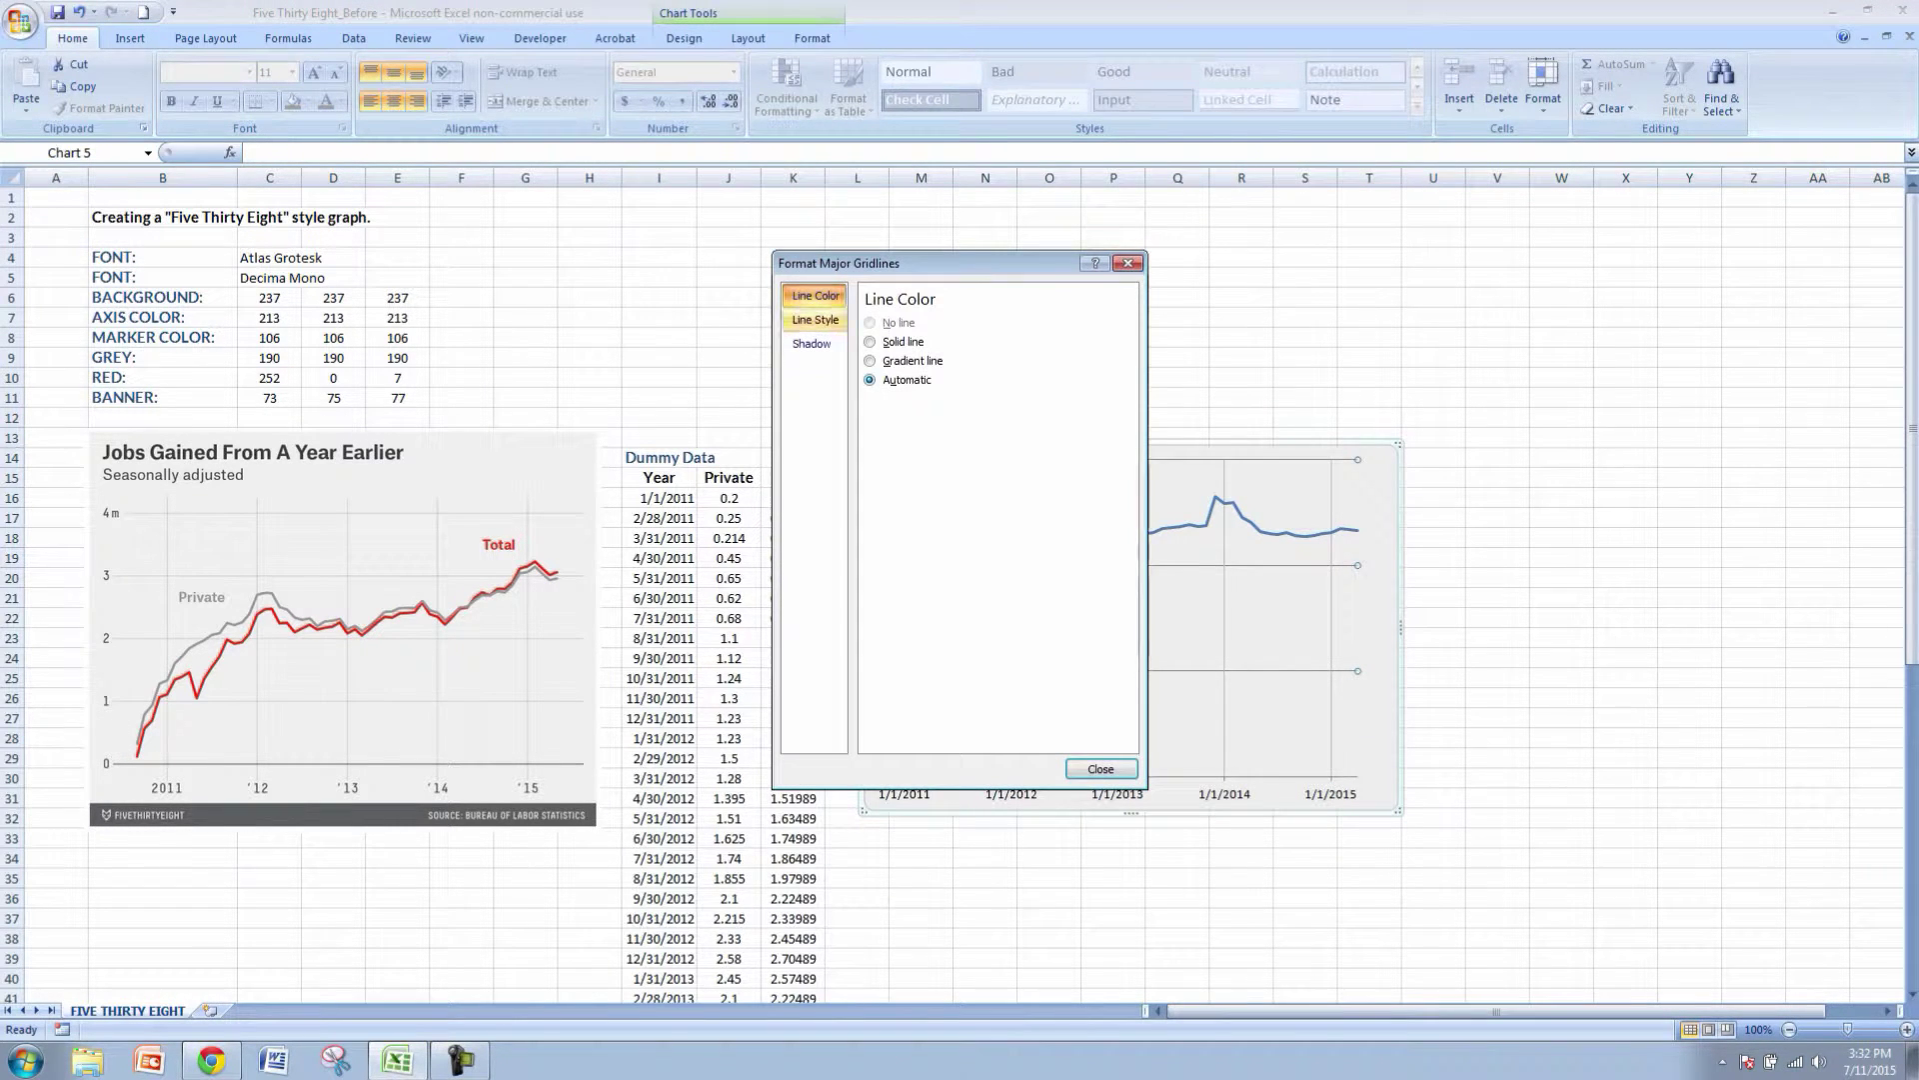
{"action": "left_click", "coordinate": [887, 342]}
{"action": "left_click", "coordinate": [943, 403]}
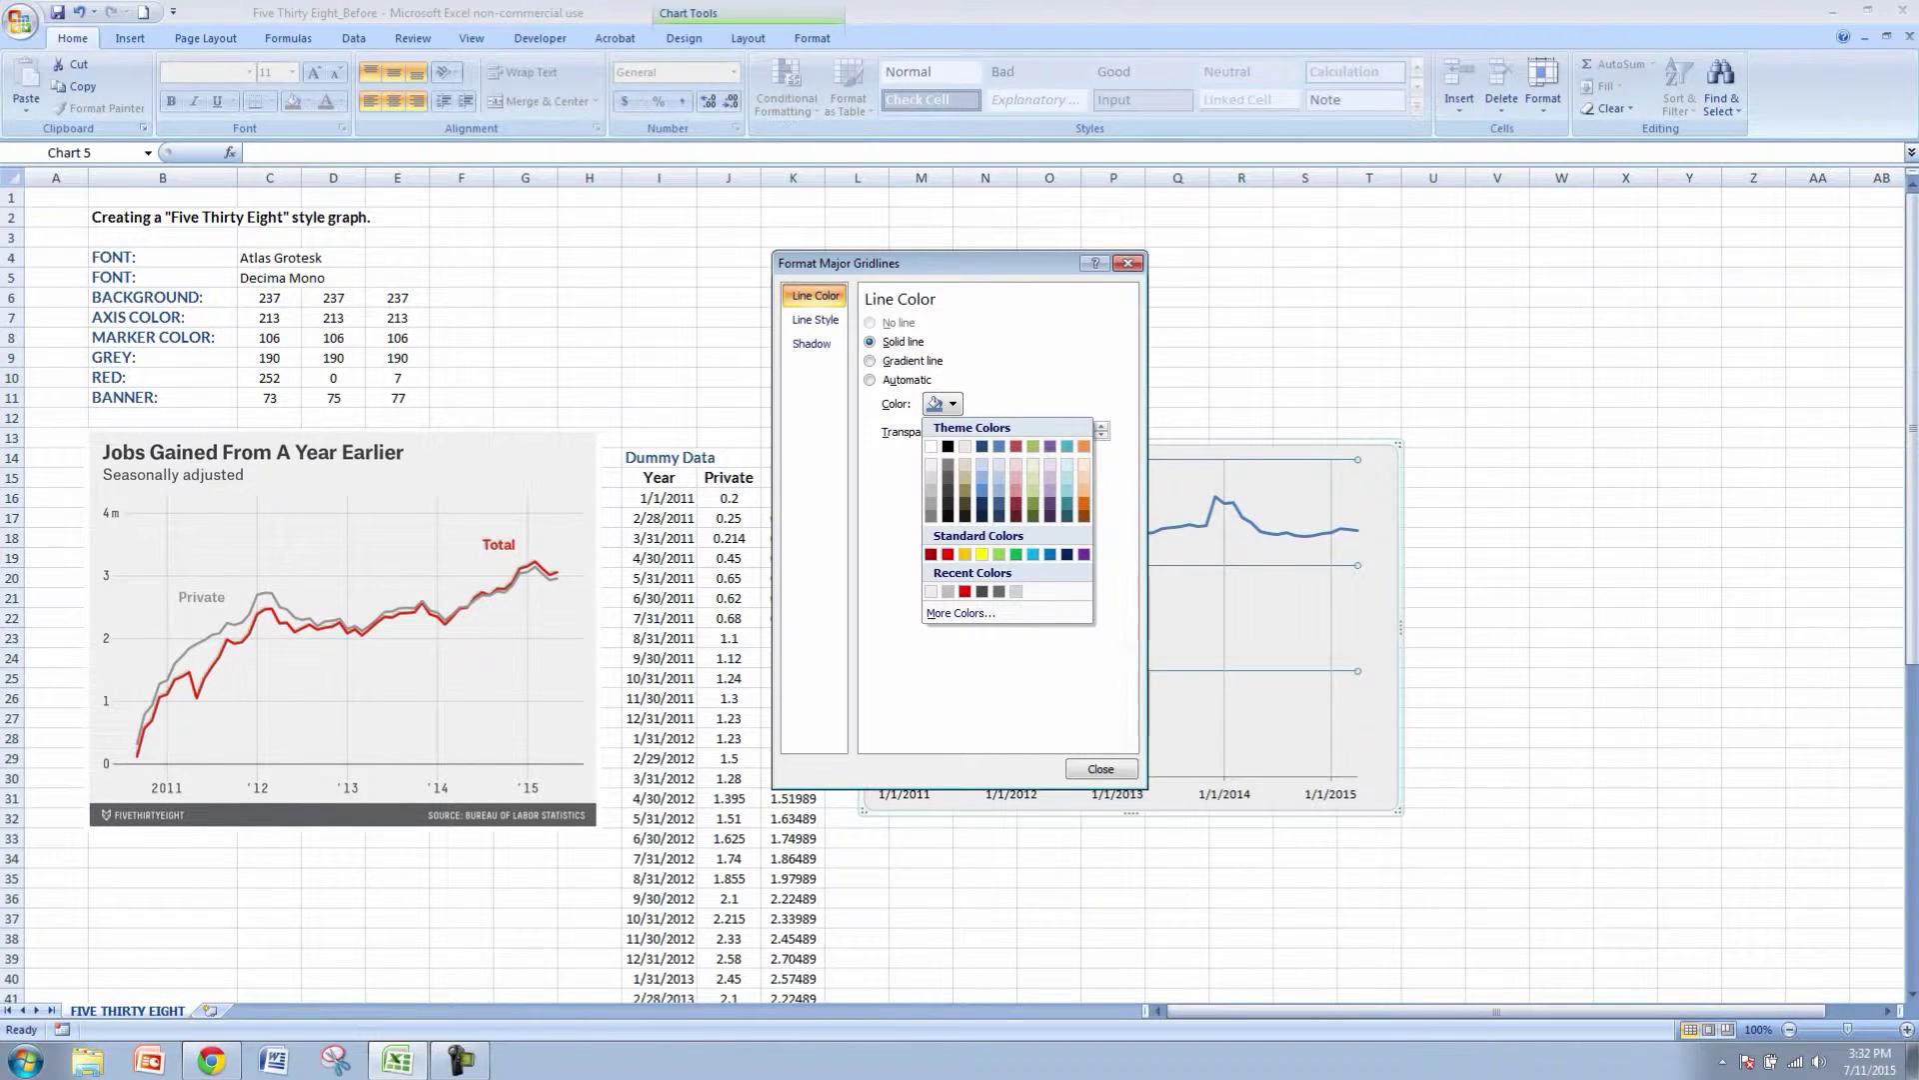
{"action": "left_click", "coordinate": [959, 613]}
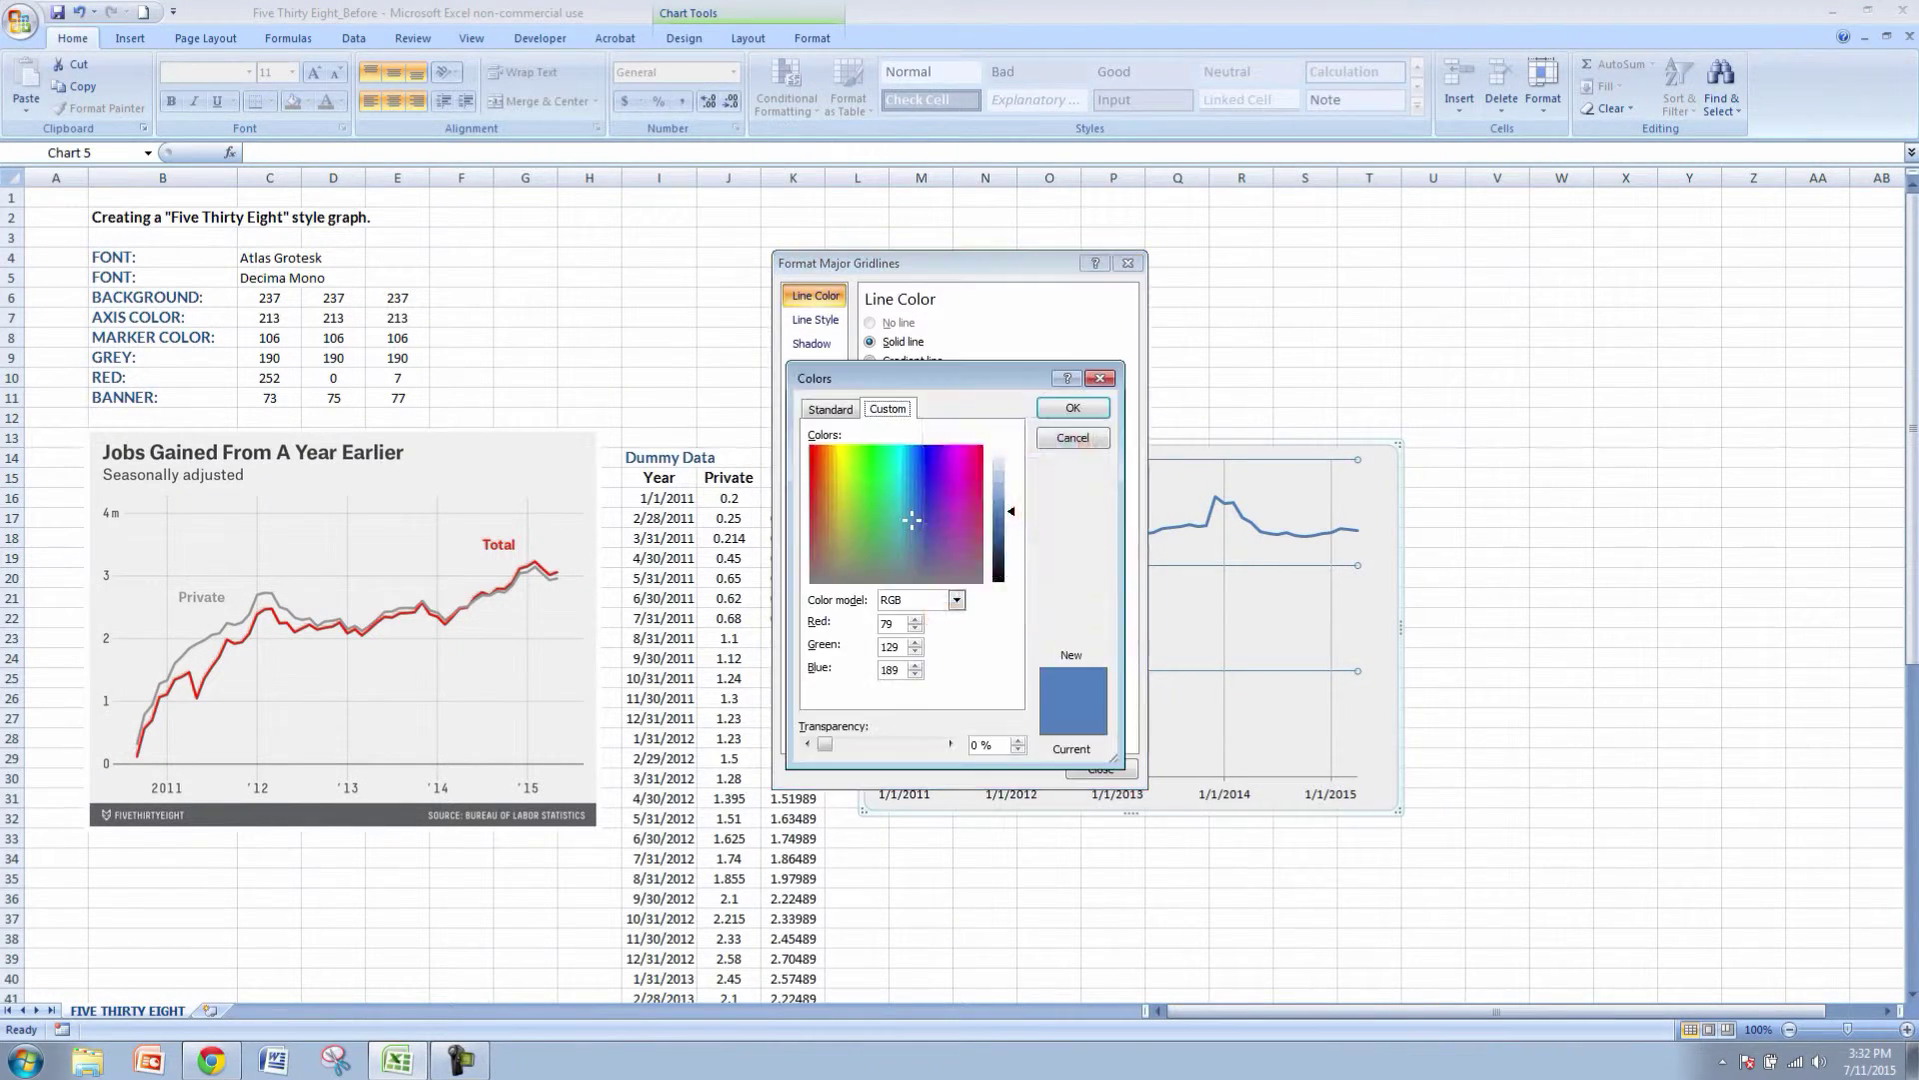
{"action": "key", "text": "Tab"}
{"action": "key", "text": "Tab"}
{"action": "key", "text": "Tab"}
{"action": "type", "text": "213"}
{"action": "key", "text": "Tab"}
{"action": "type", "text": "213"}
{"action": "key", "text": "Tab"}
{"action": "type", "text": "213"}
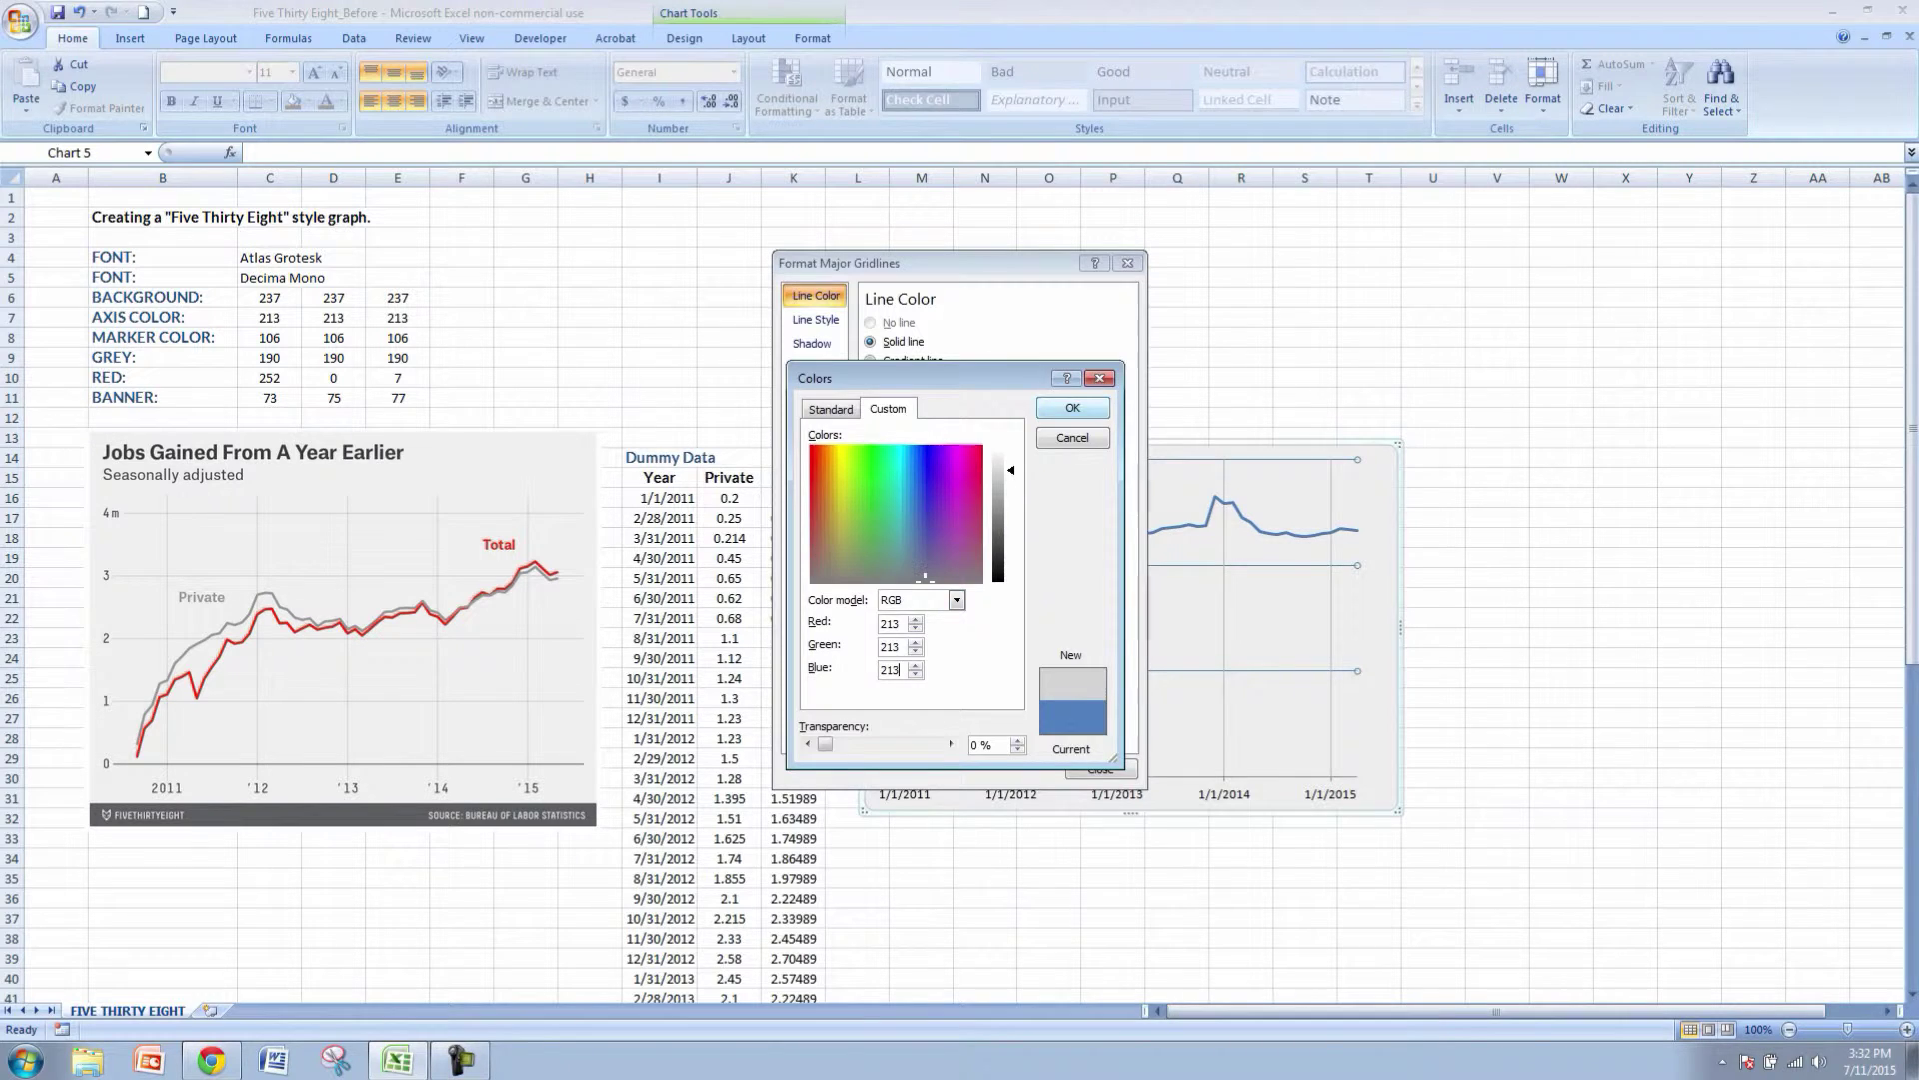
{"action": "key", "text": "Return"}
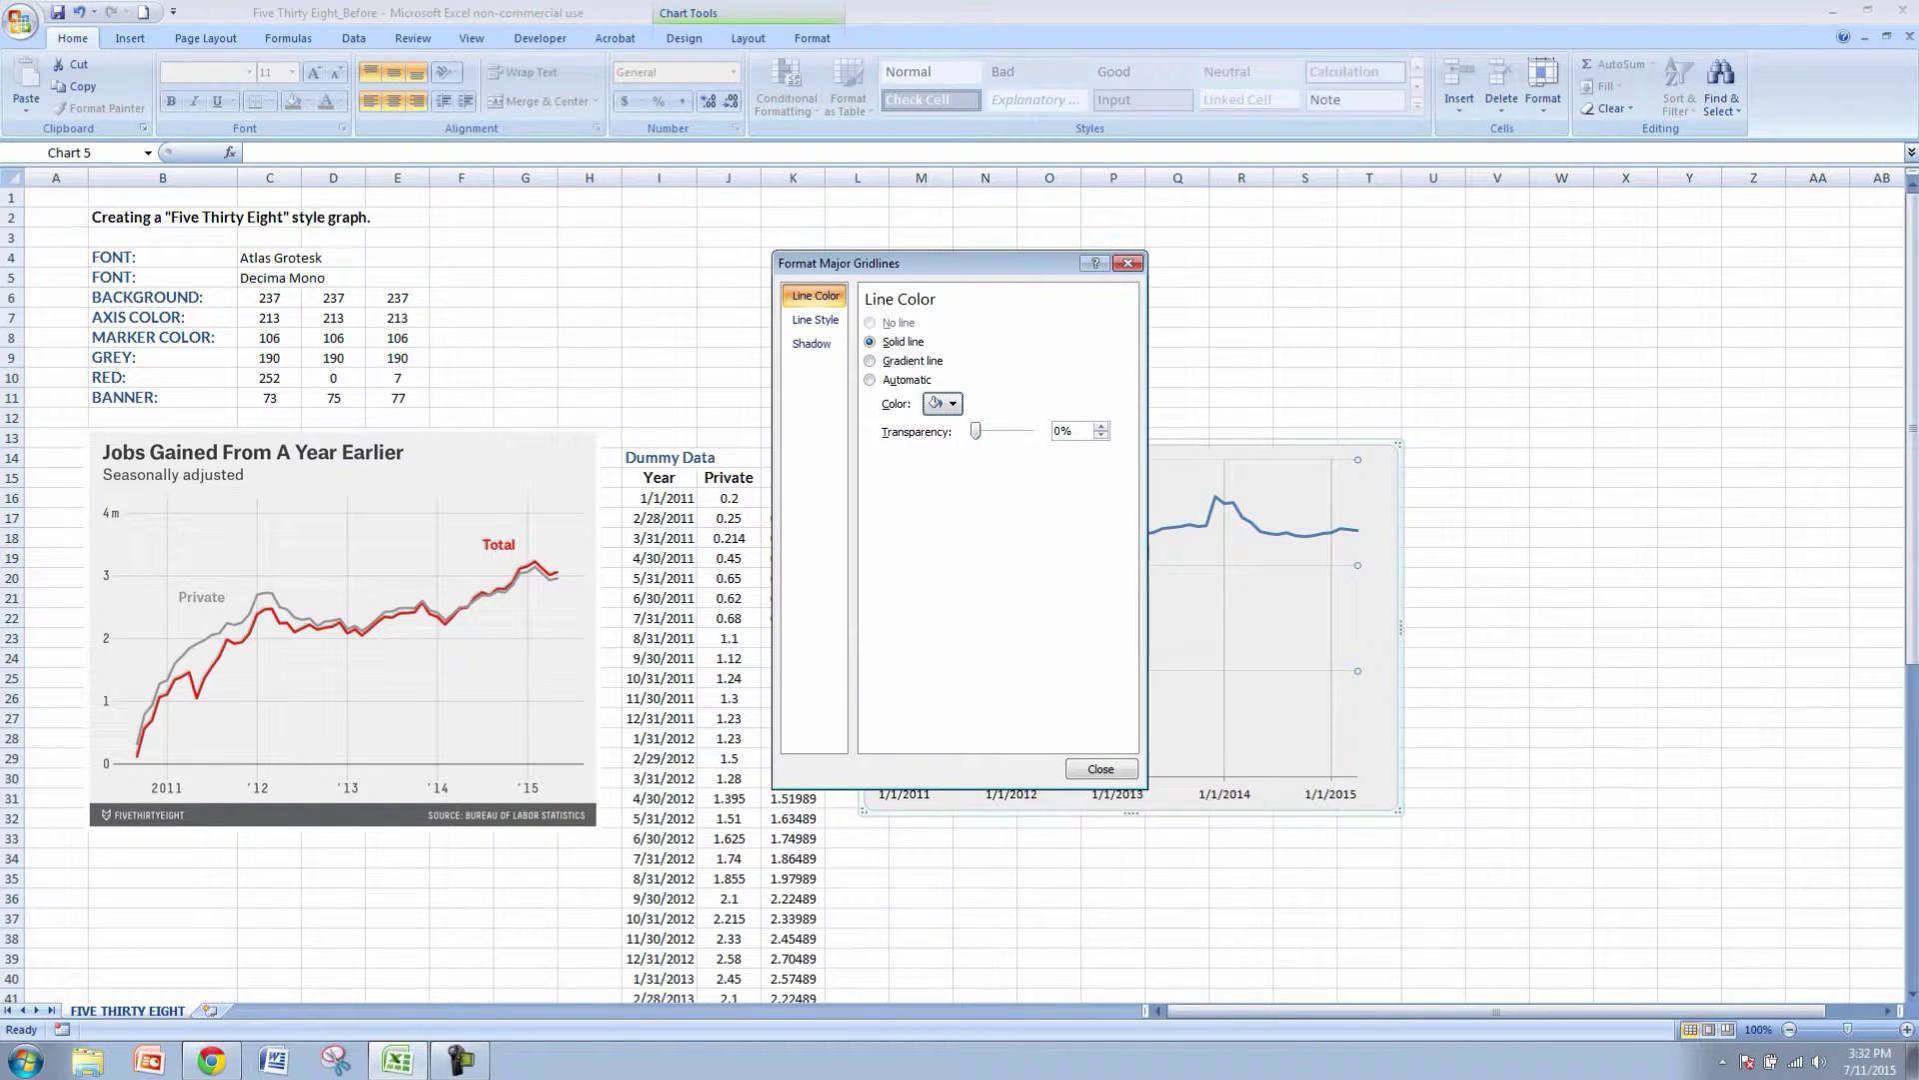
{"action": "left_click", "coordinate": [1101, 768]}
{"action": "left_click", "coordinate": [1241, 898]}
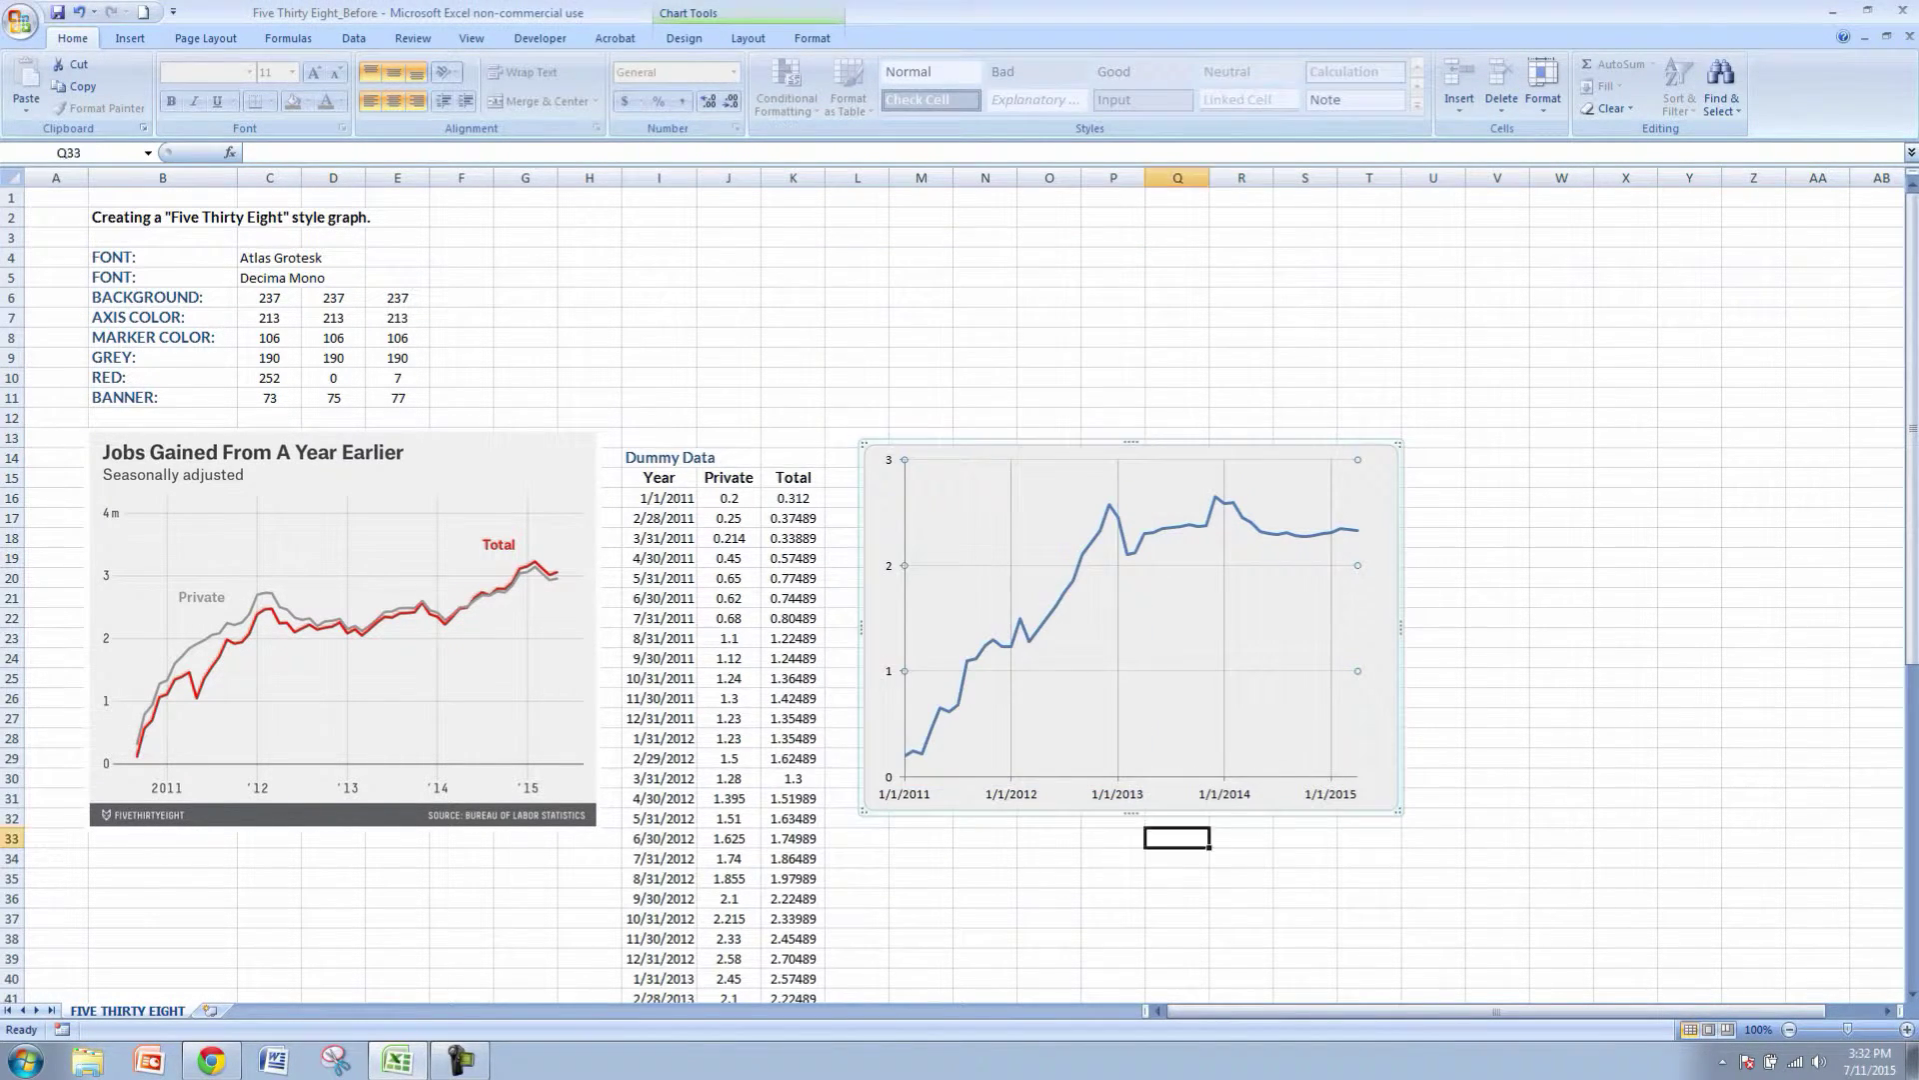
- Check the line colour setting of the chart's vertical axis
{"action": "right_click", "coordinate": [904, 656]}
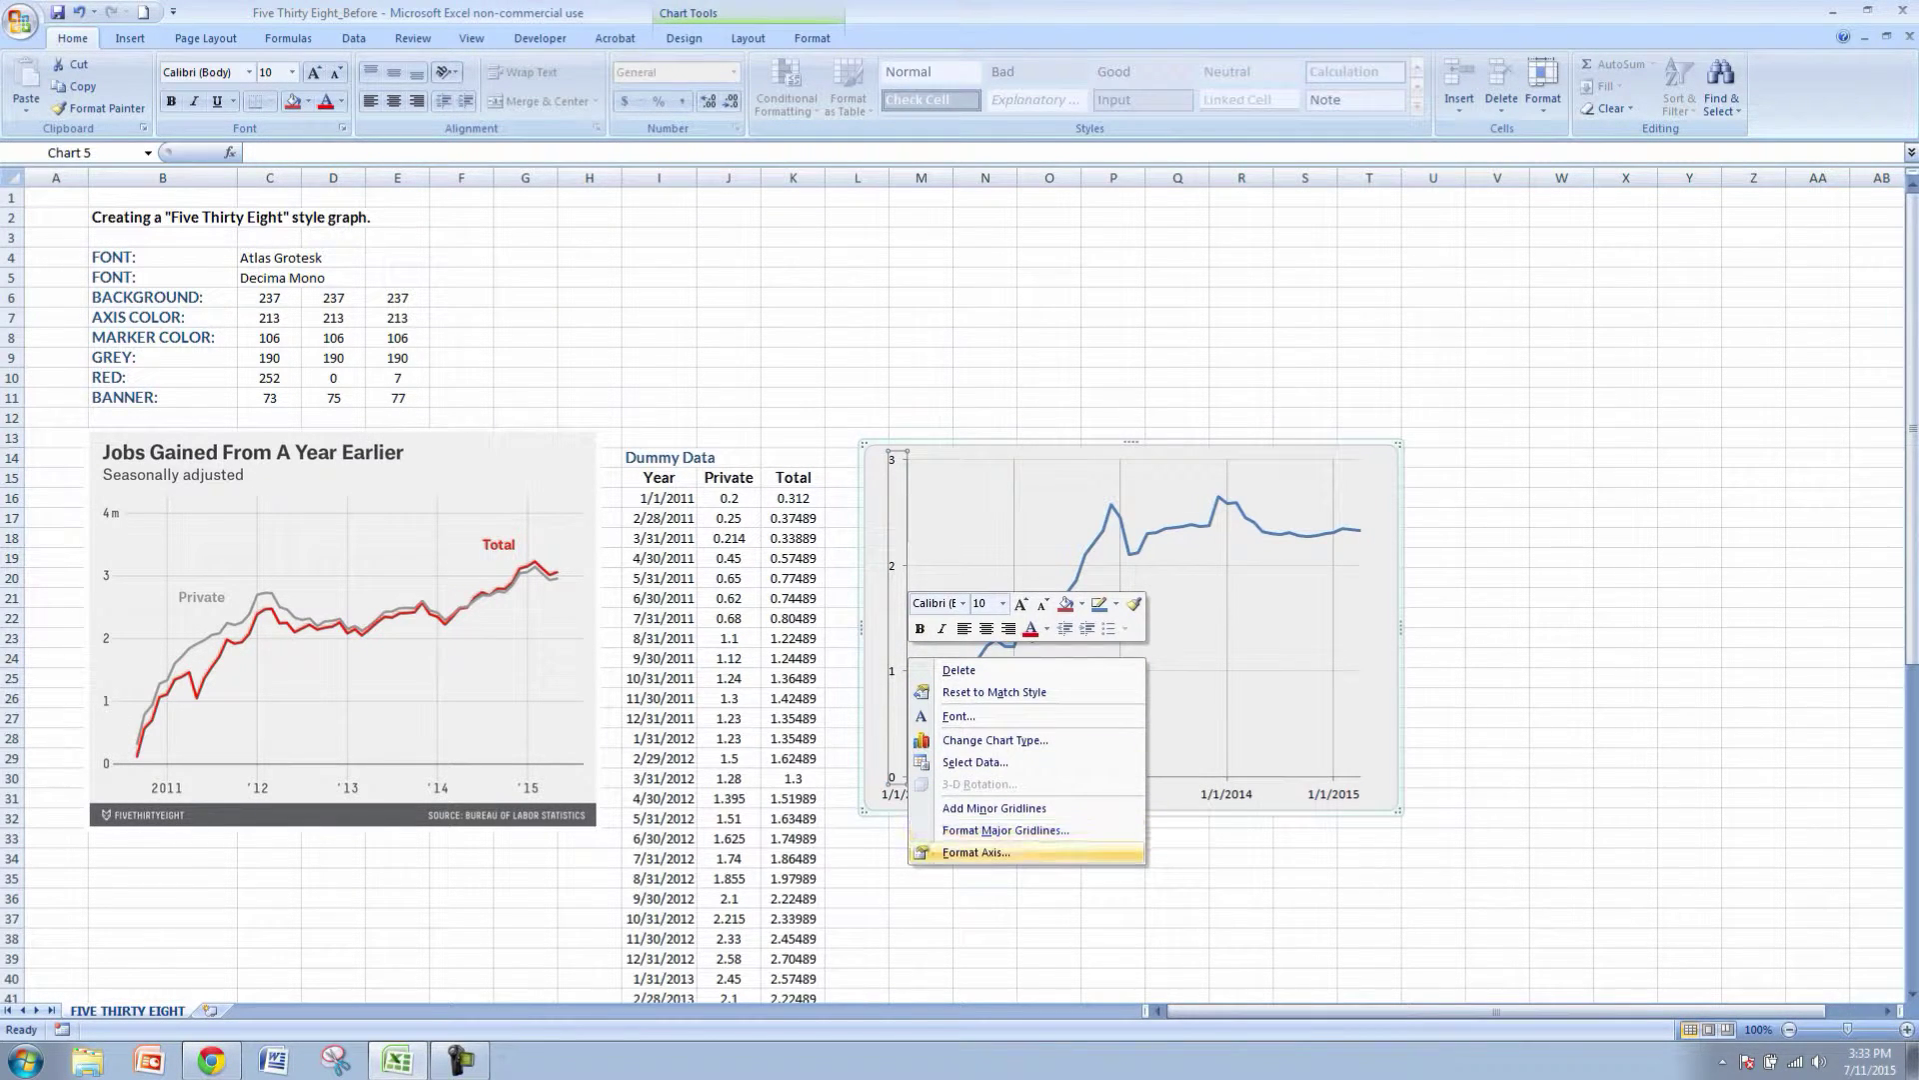
{"action": "left_click", "coordinate": [976, 851]}
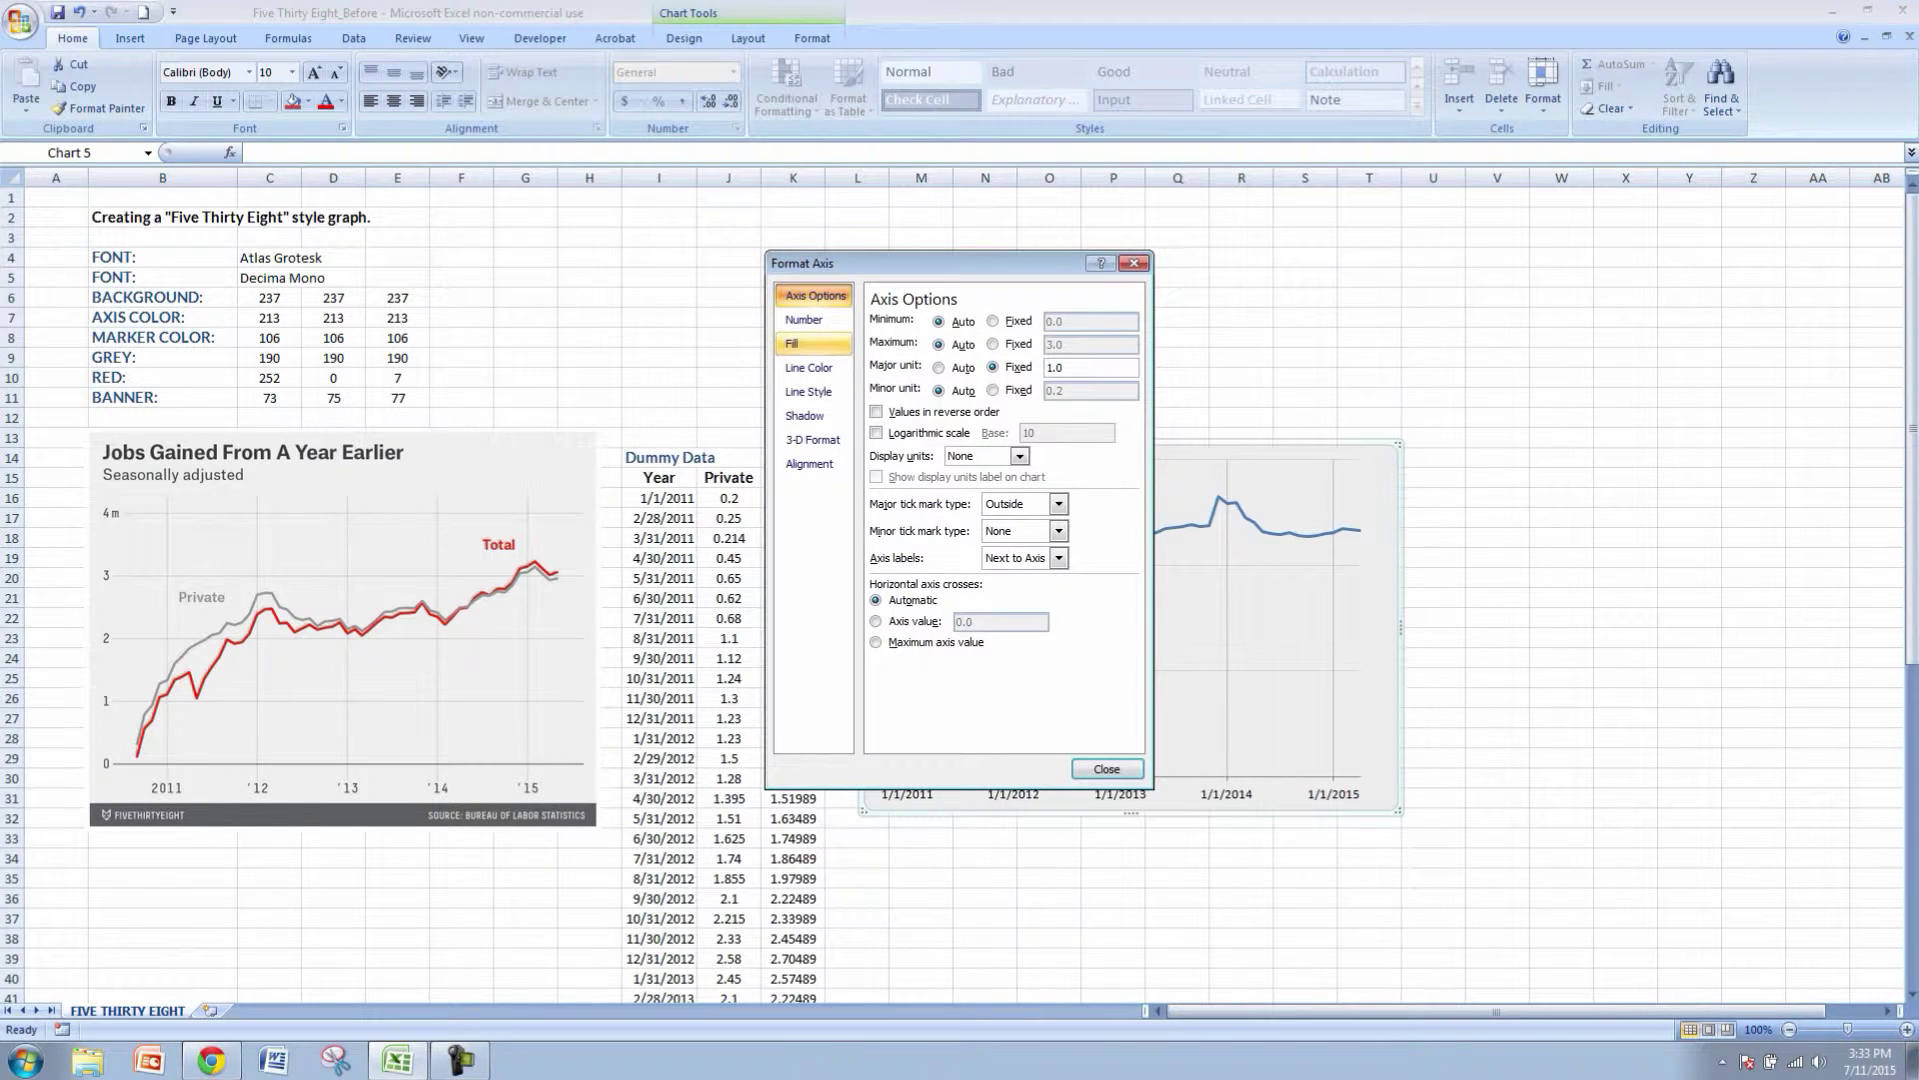
{"action": "left_click", "coordinate": [809, 367]}
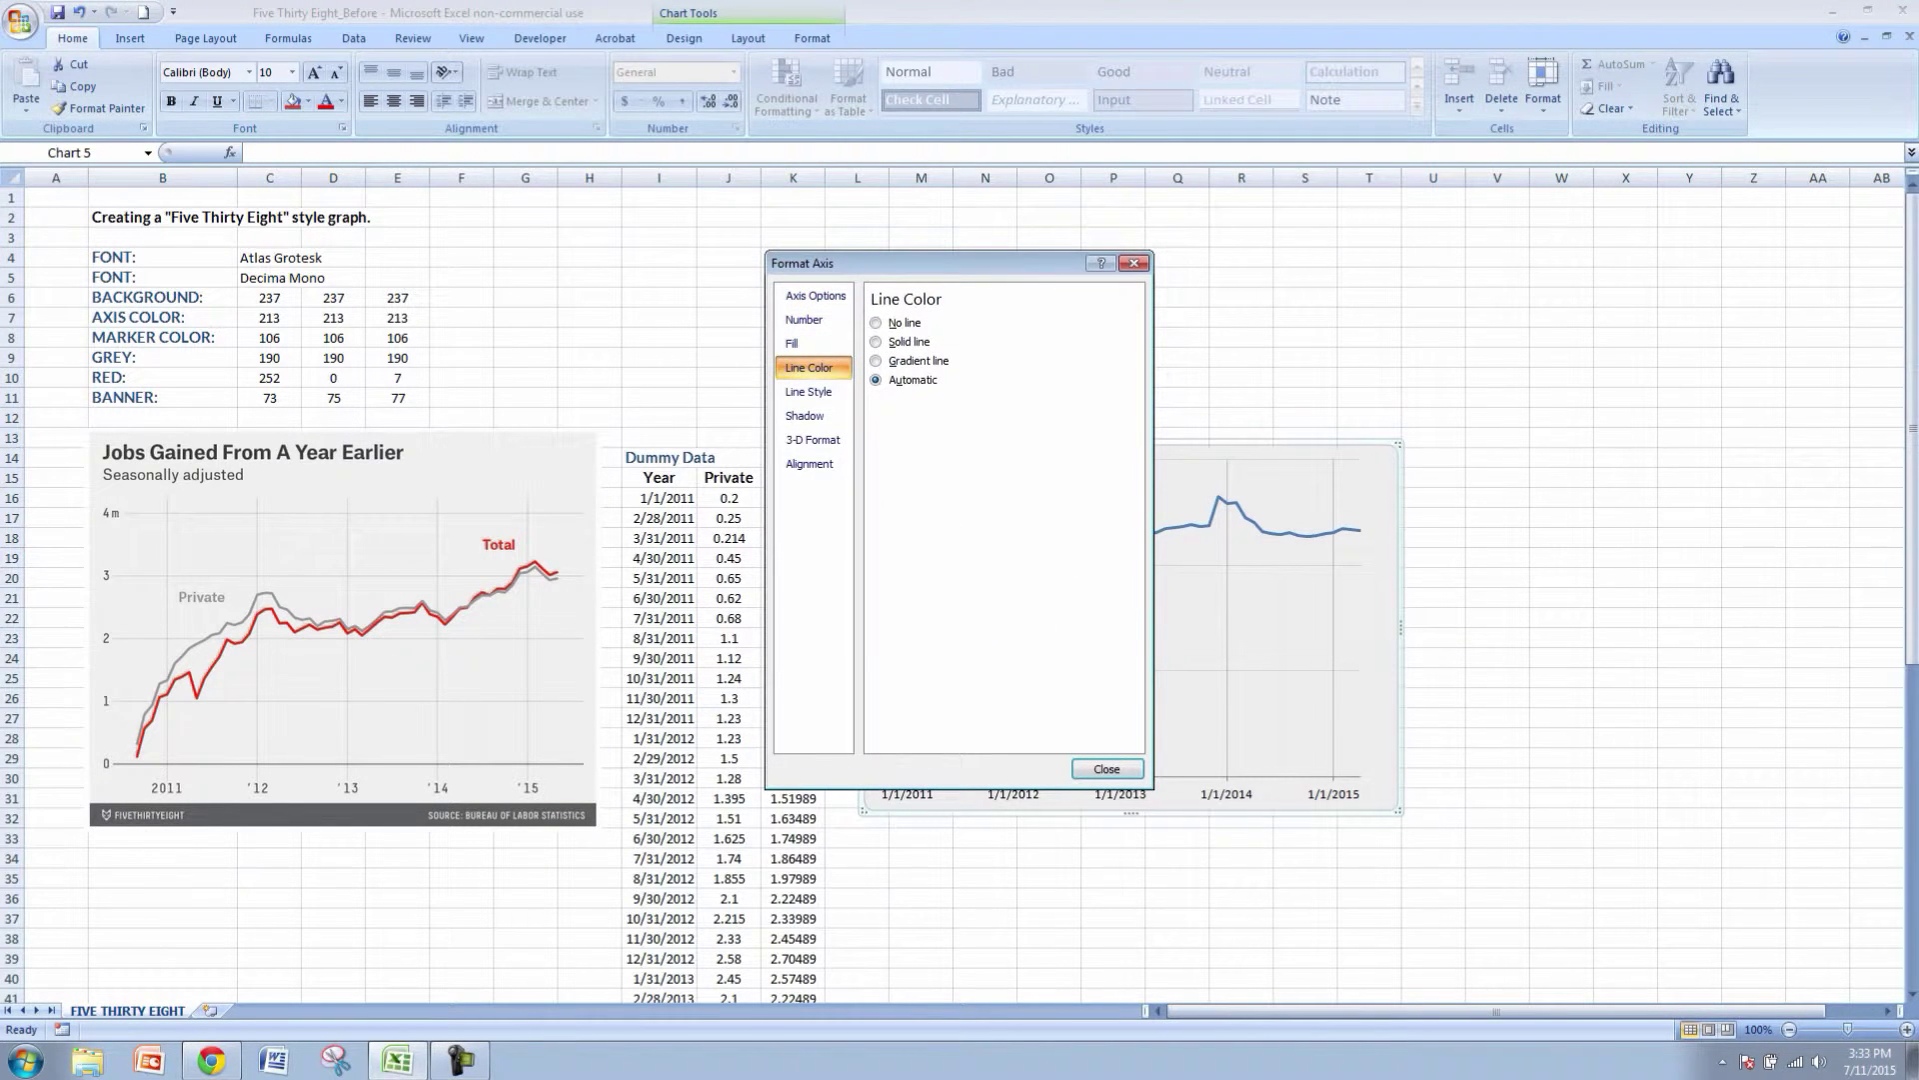
{"action": "left_click", "coordinate": [1107, 769]}
{"action": "left_click", "coordinate": [1113, 897]}
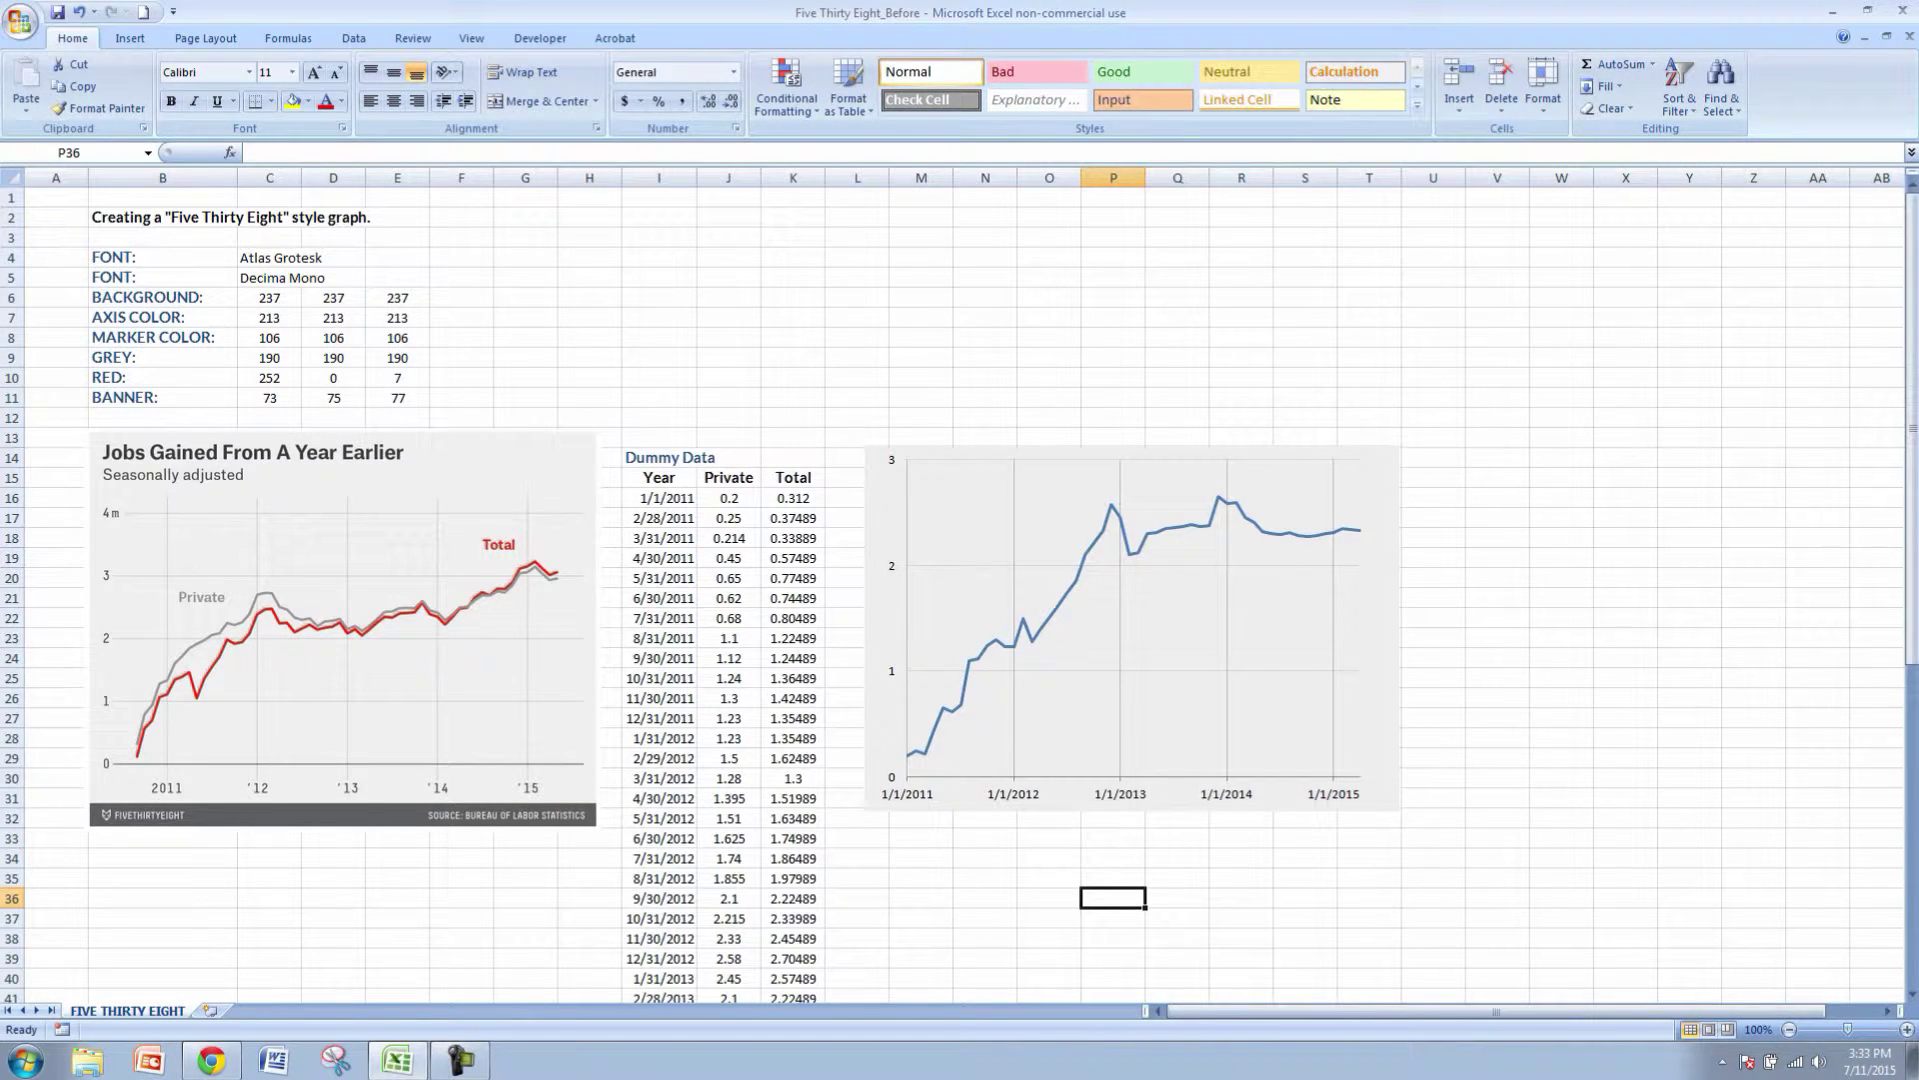
{"action": "left_click", "coordinate": [1178, 879]}
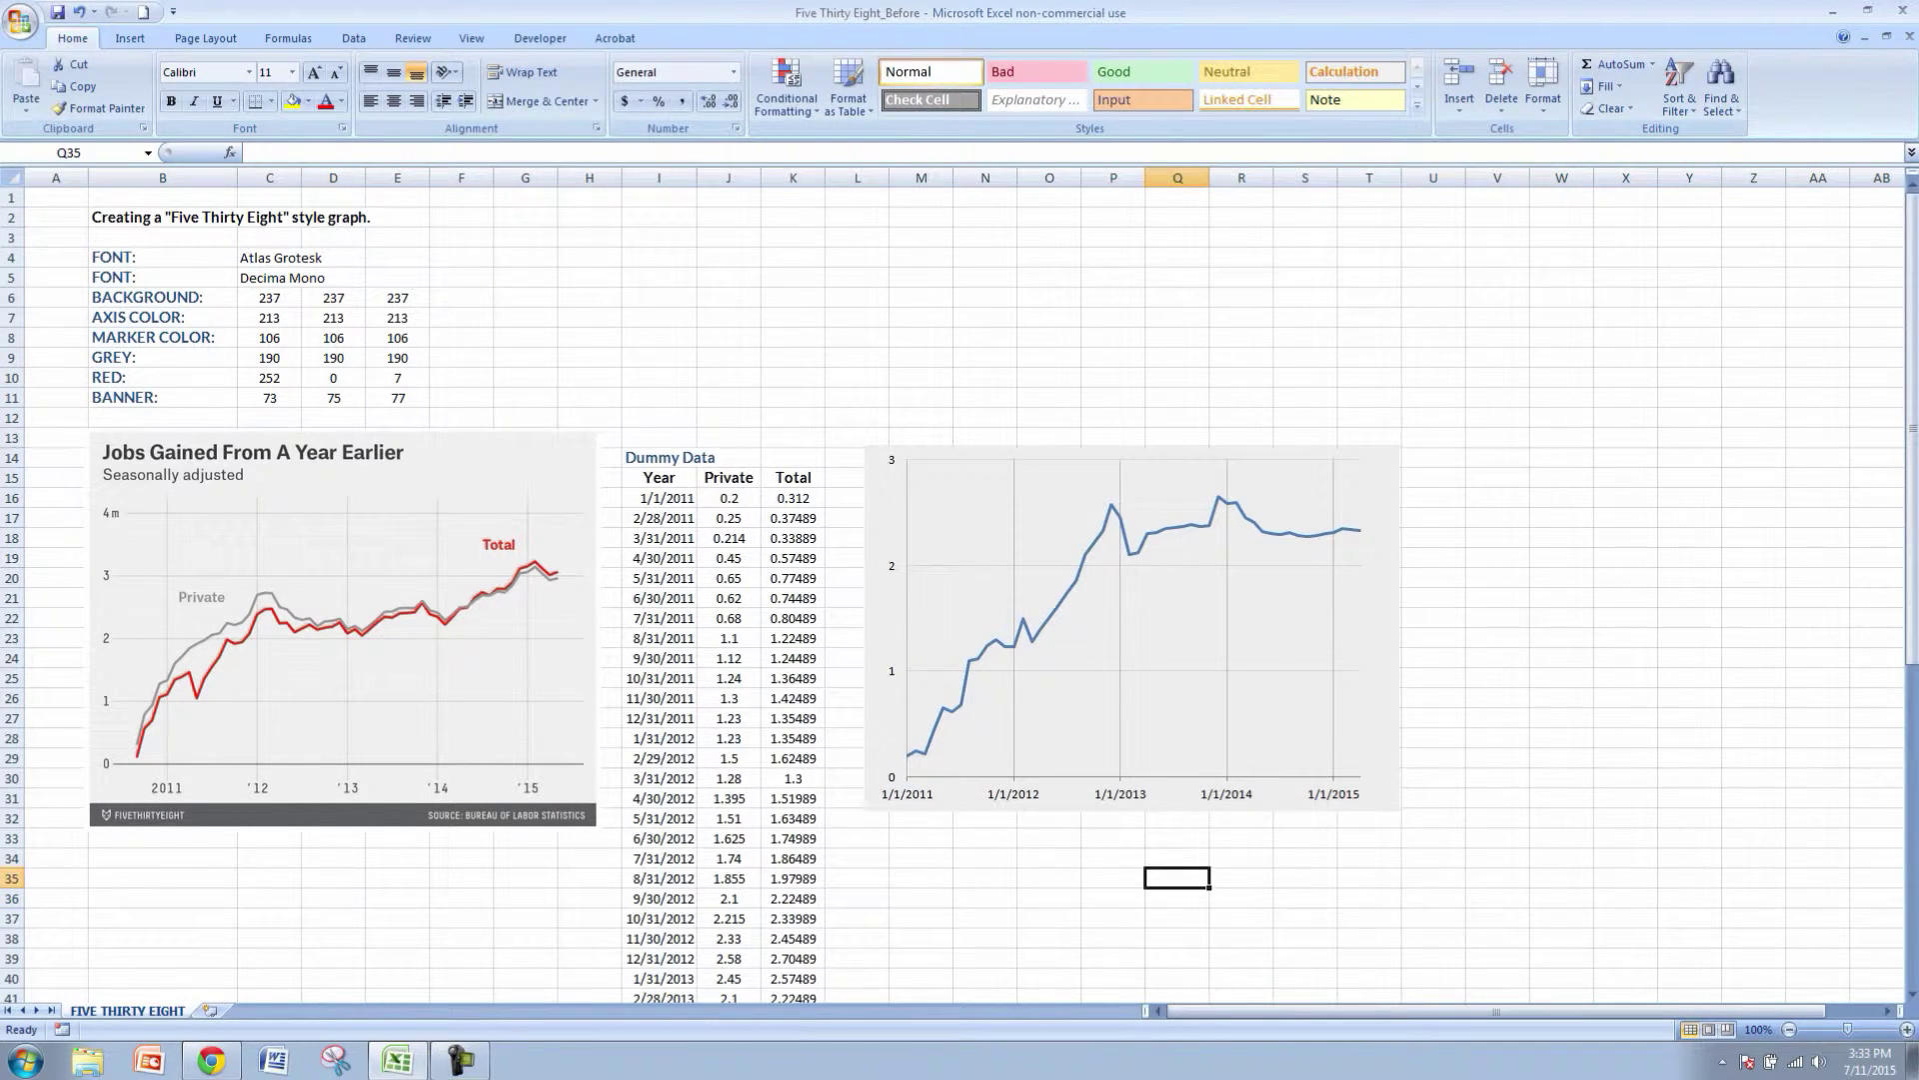
- Add a second data series to the chart, named from K15 (Total) with values from K16:K67
{"action": "right_click", "coordinate": [1211, 599]}
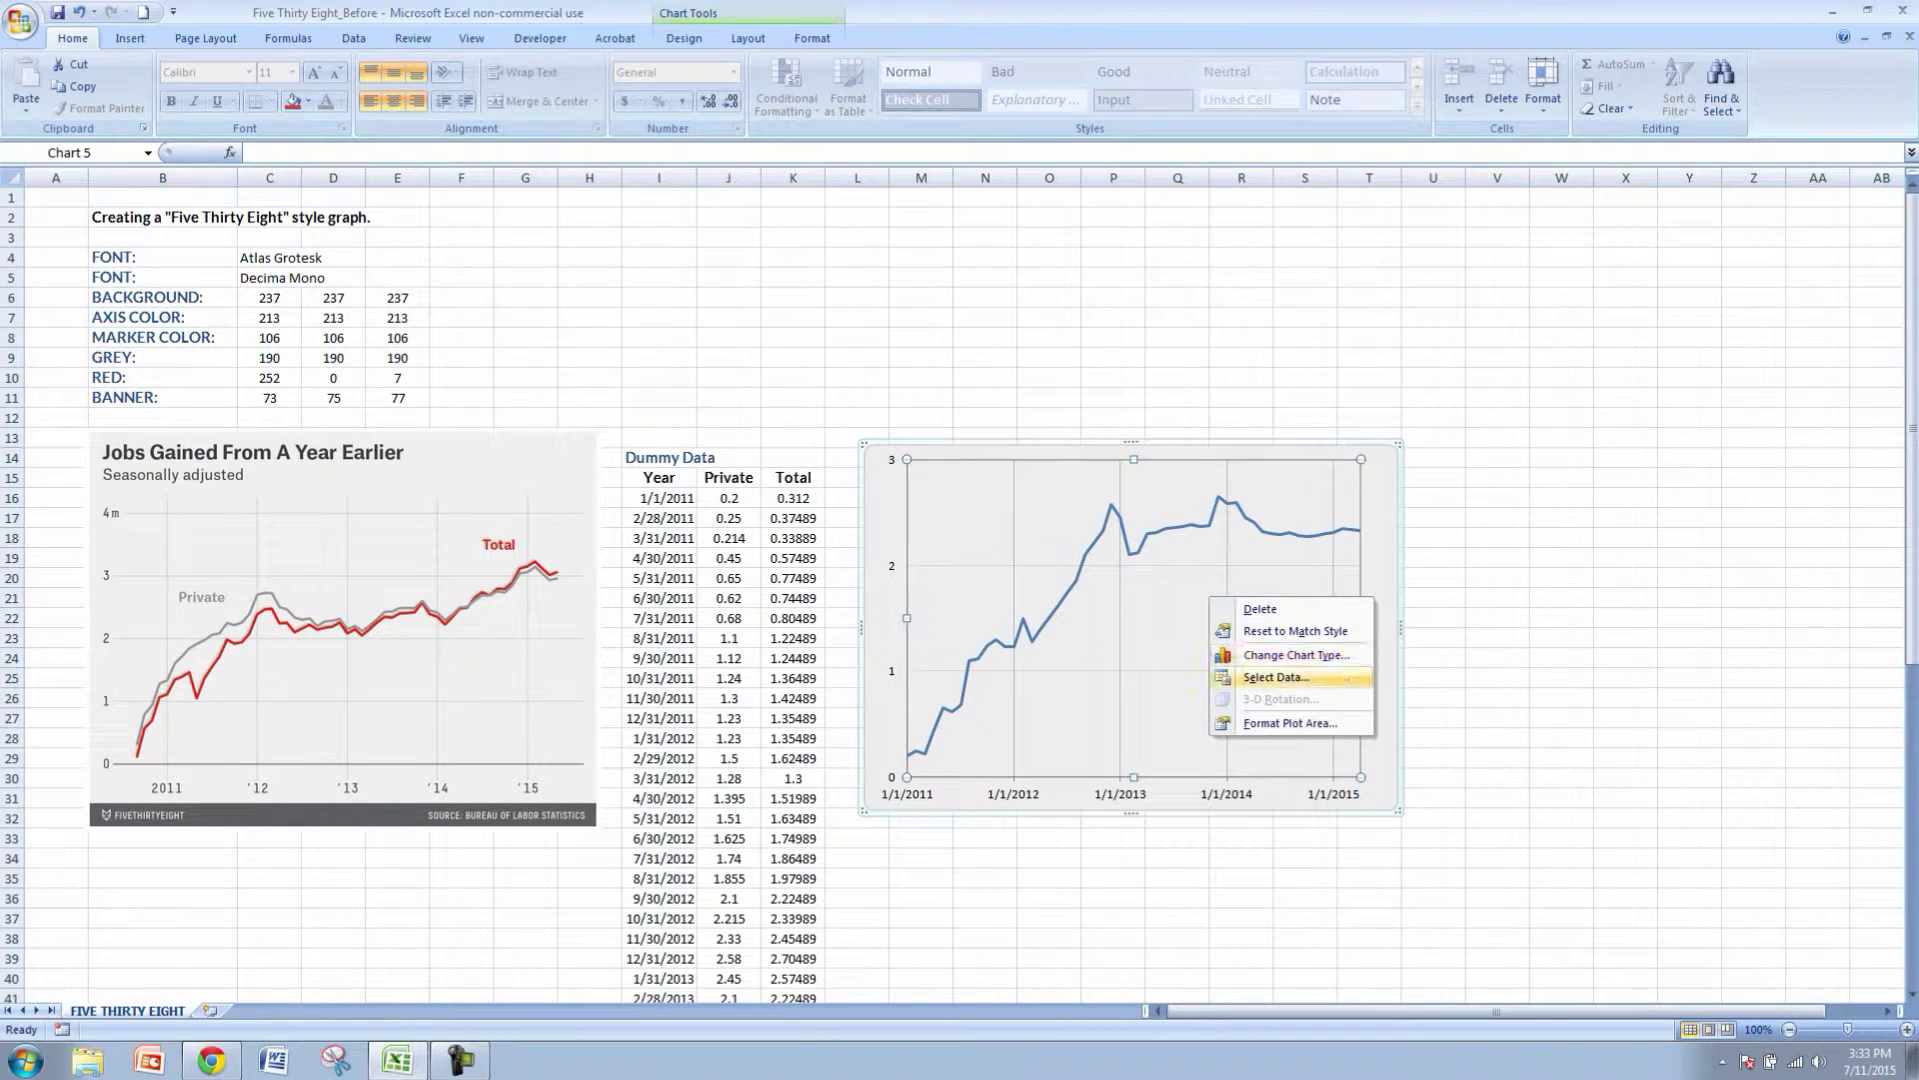
{"action": "left_click", "coordinate": [1275, 678]}
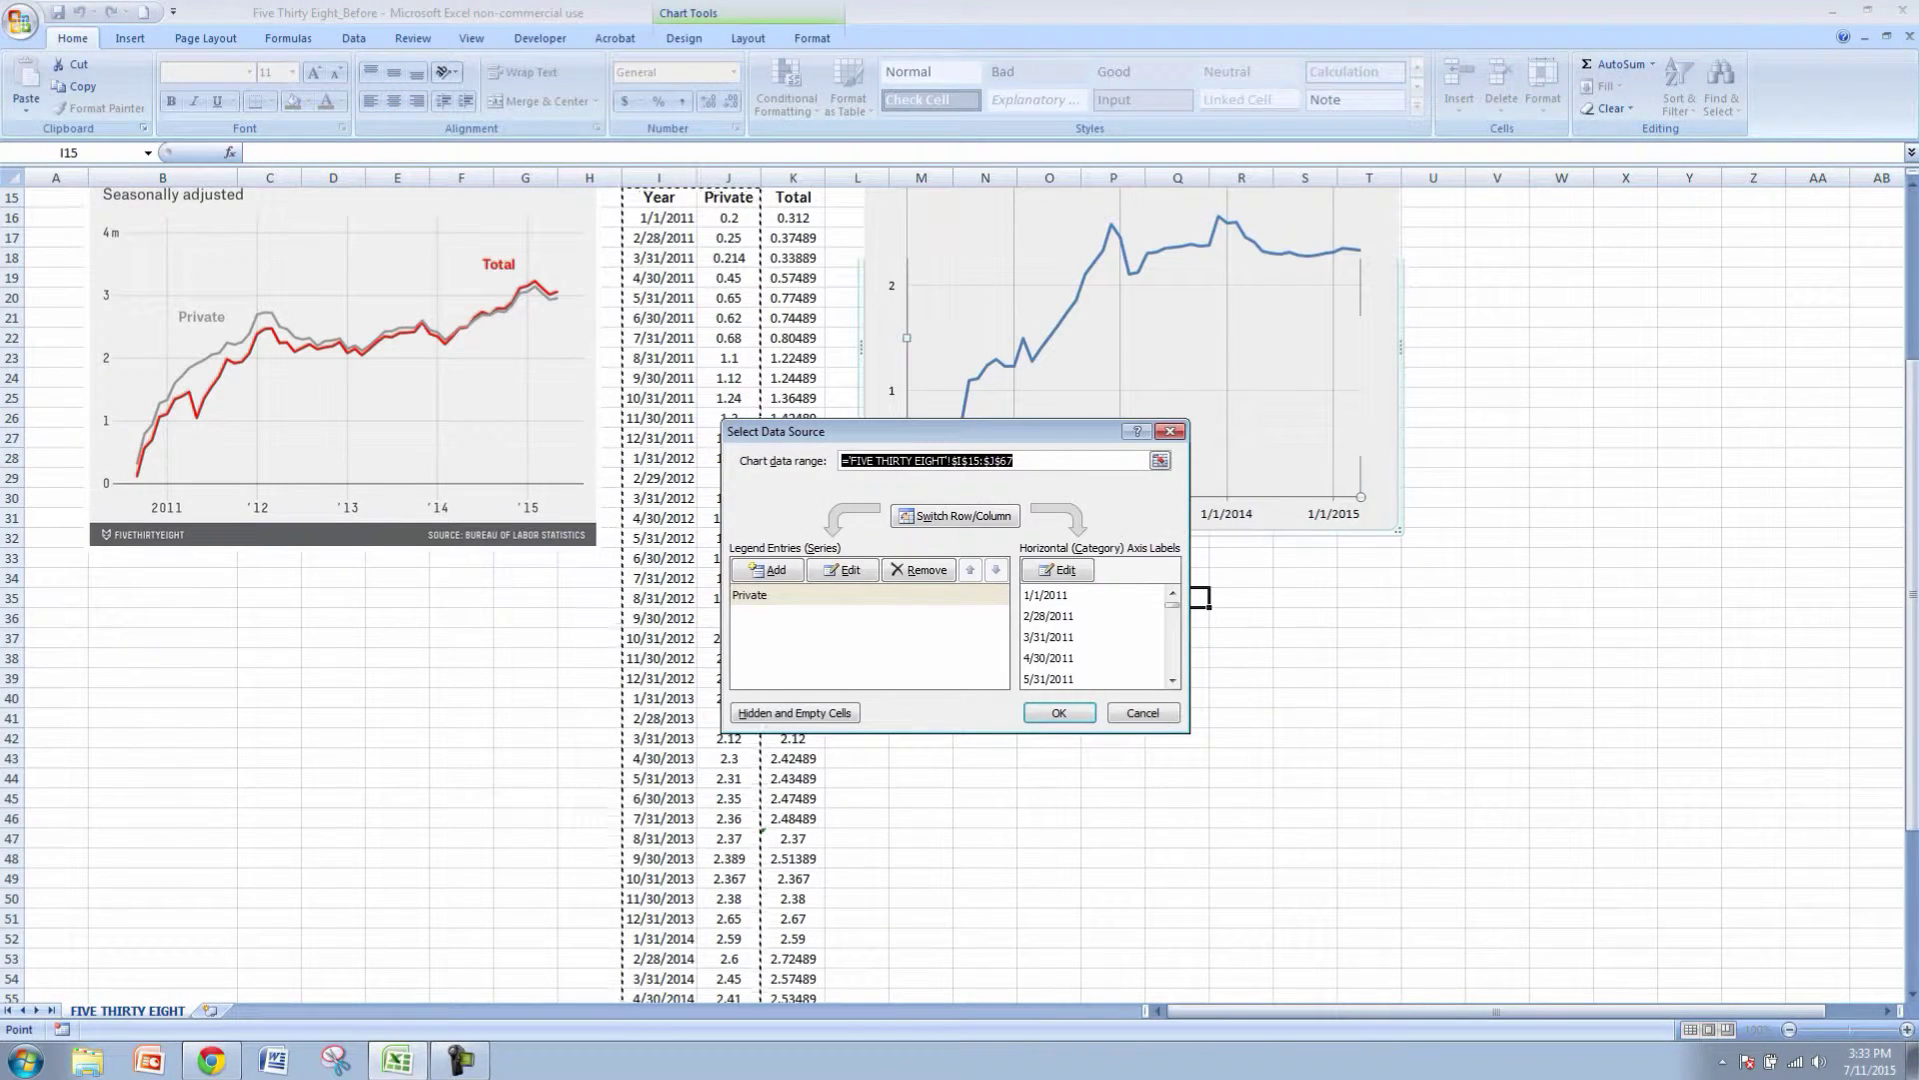
{"action": "left_click", "coordinate": [768, 569]}
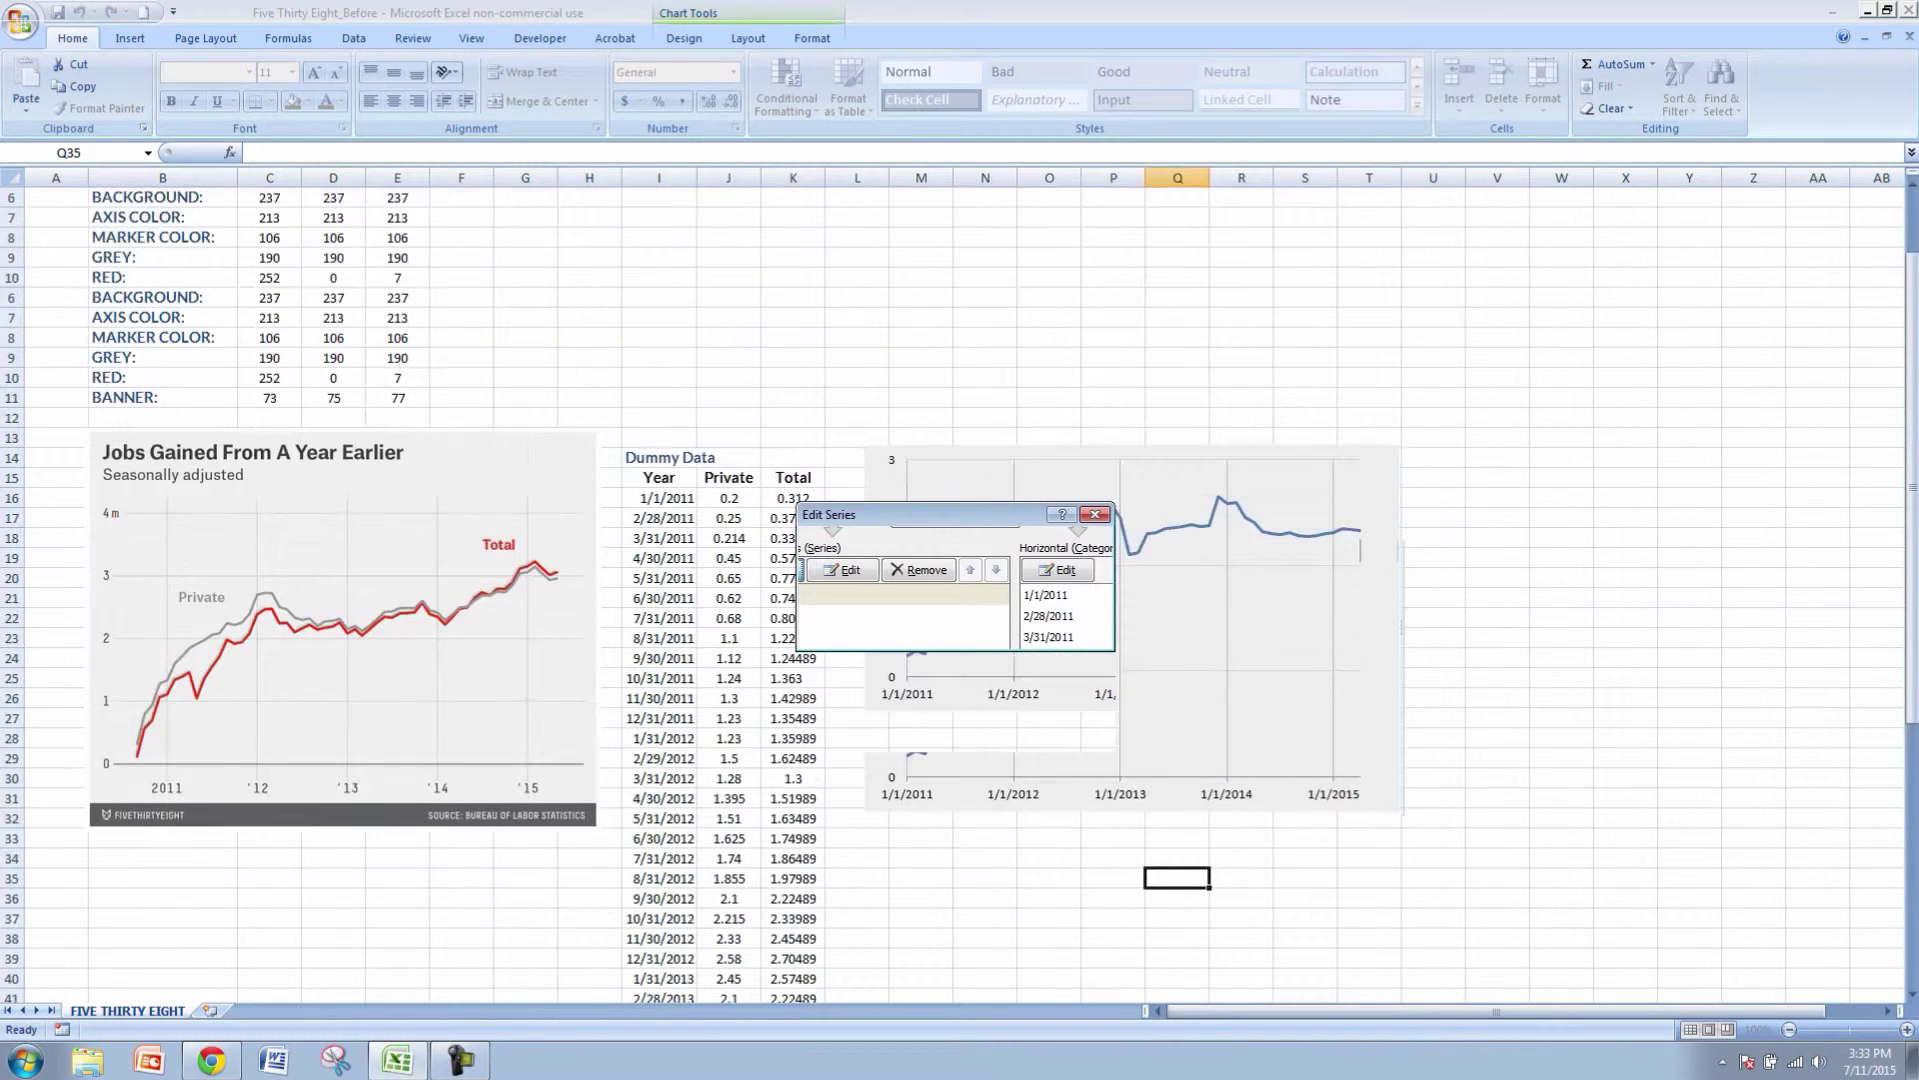
{"action": "left_click", "coordinate": [993, 560]}
{"action": "left_click", "coordinate": [792, 478]}
{"action": "left_click", "coordinate": [1095, 544]}
{"action": "left_click", "coordinate": [992, 599]}
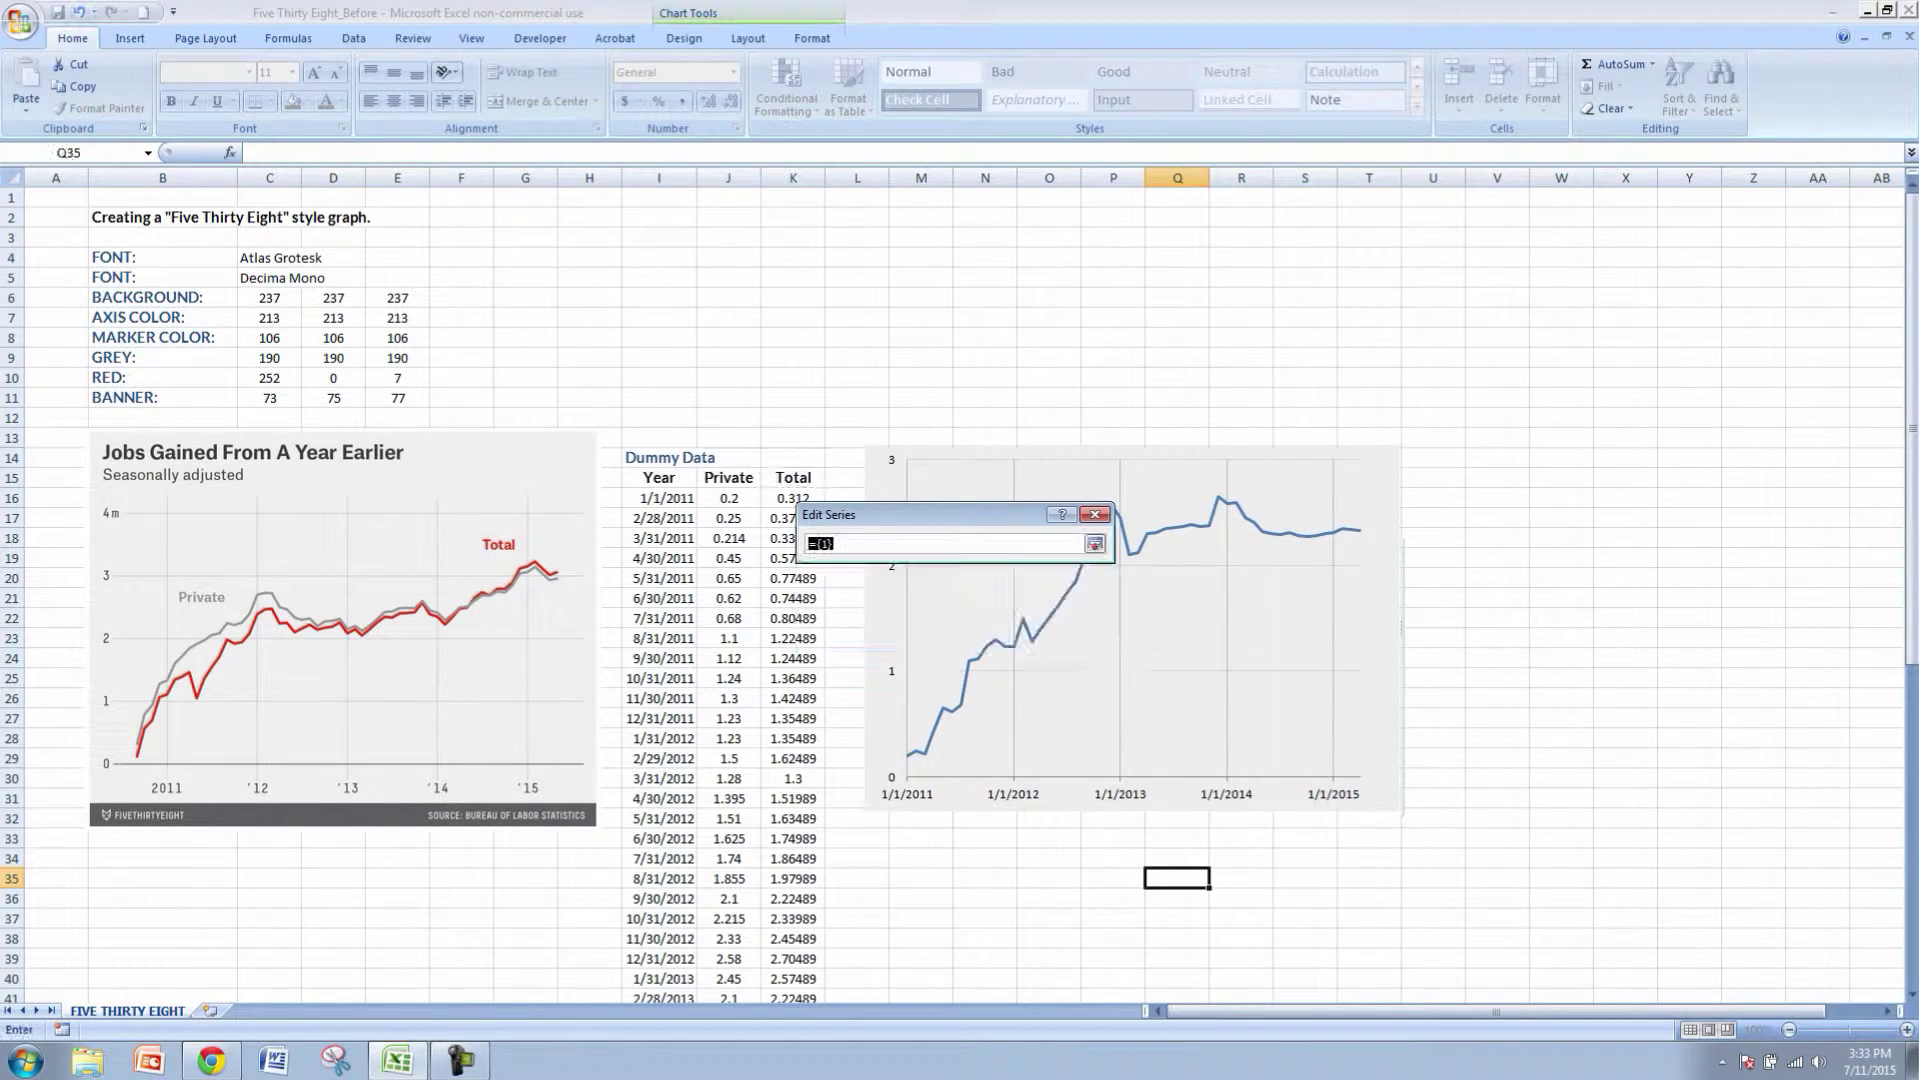
{"action": "left_click", "coordinate": [784, 498]}
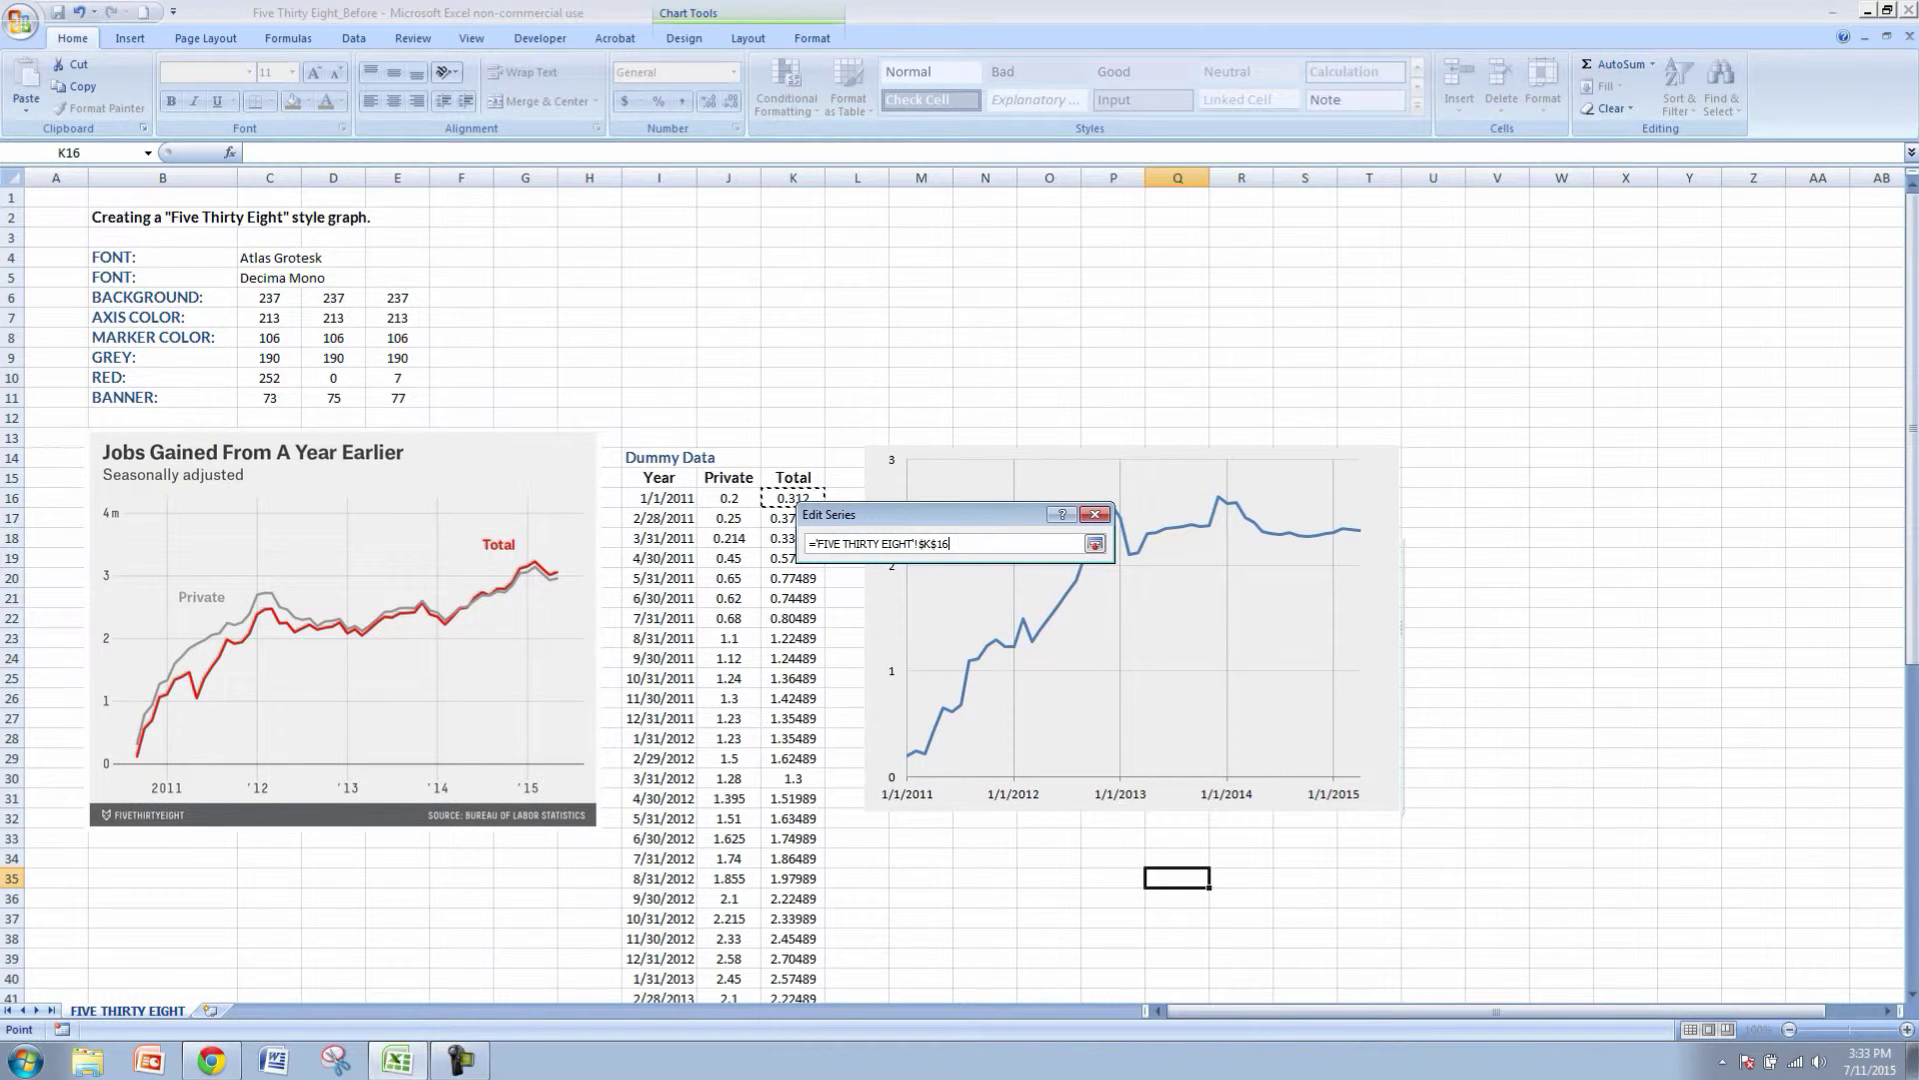
{"action": "key", "text": "ctrl+shift+Down"}
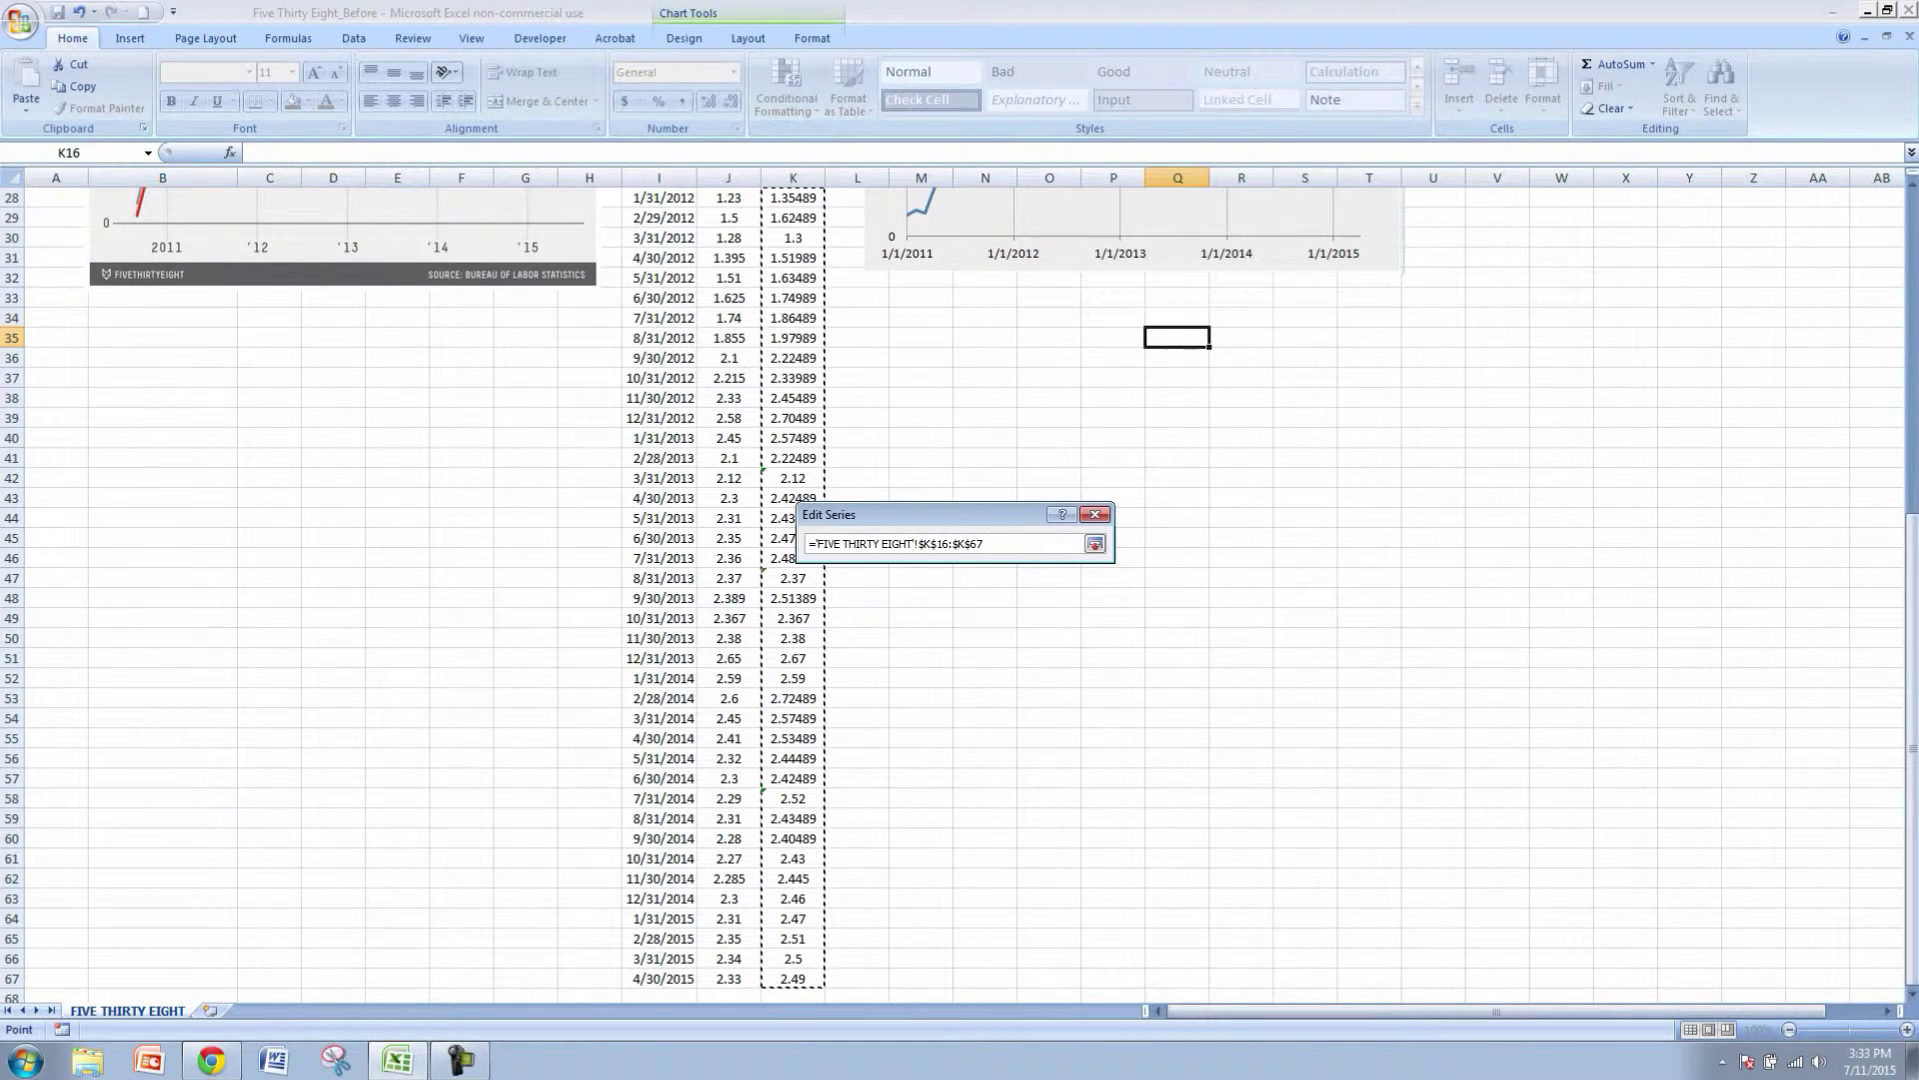
{"action": "key", "text": "Return"}
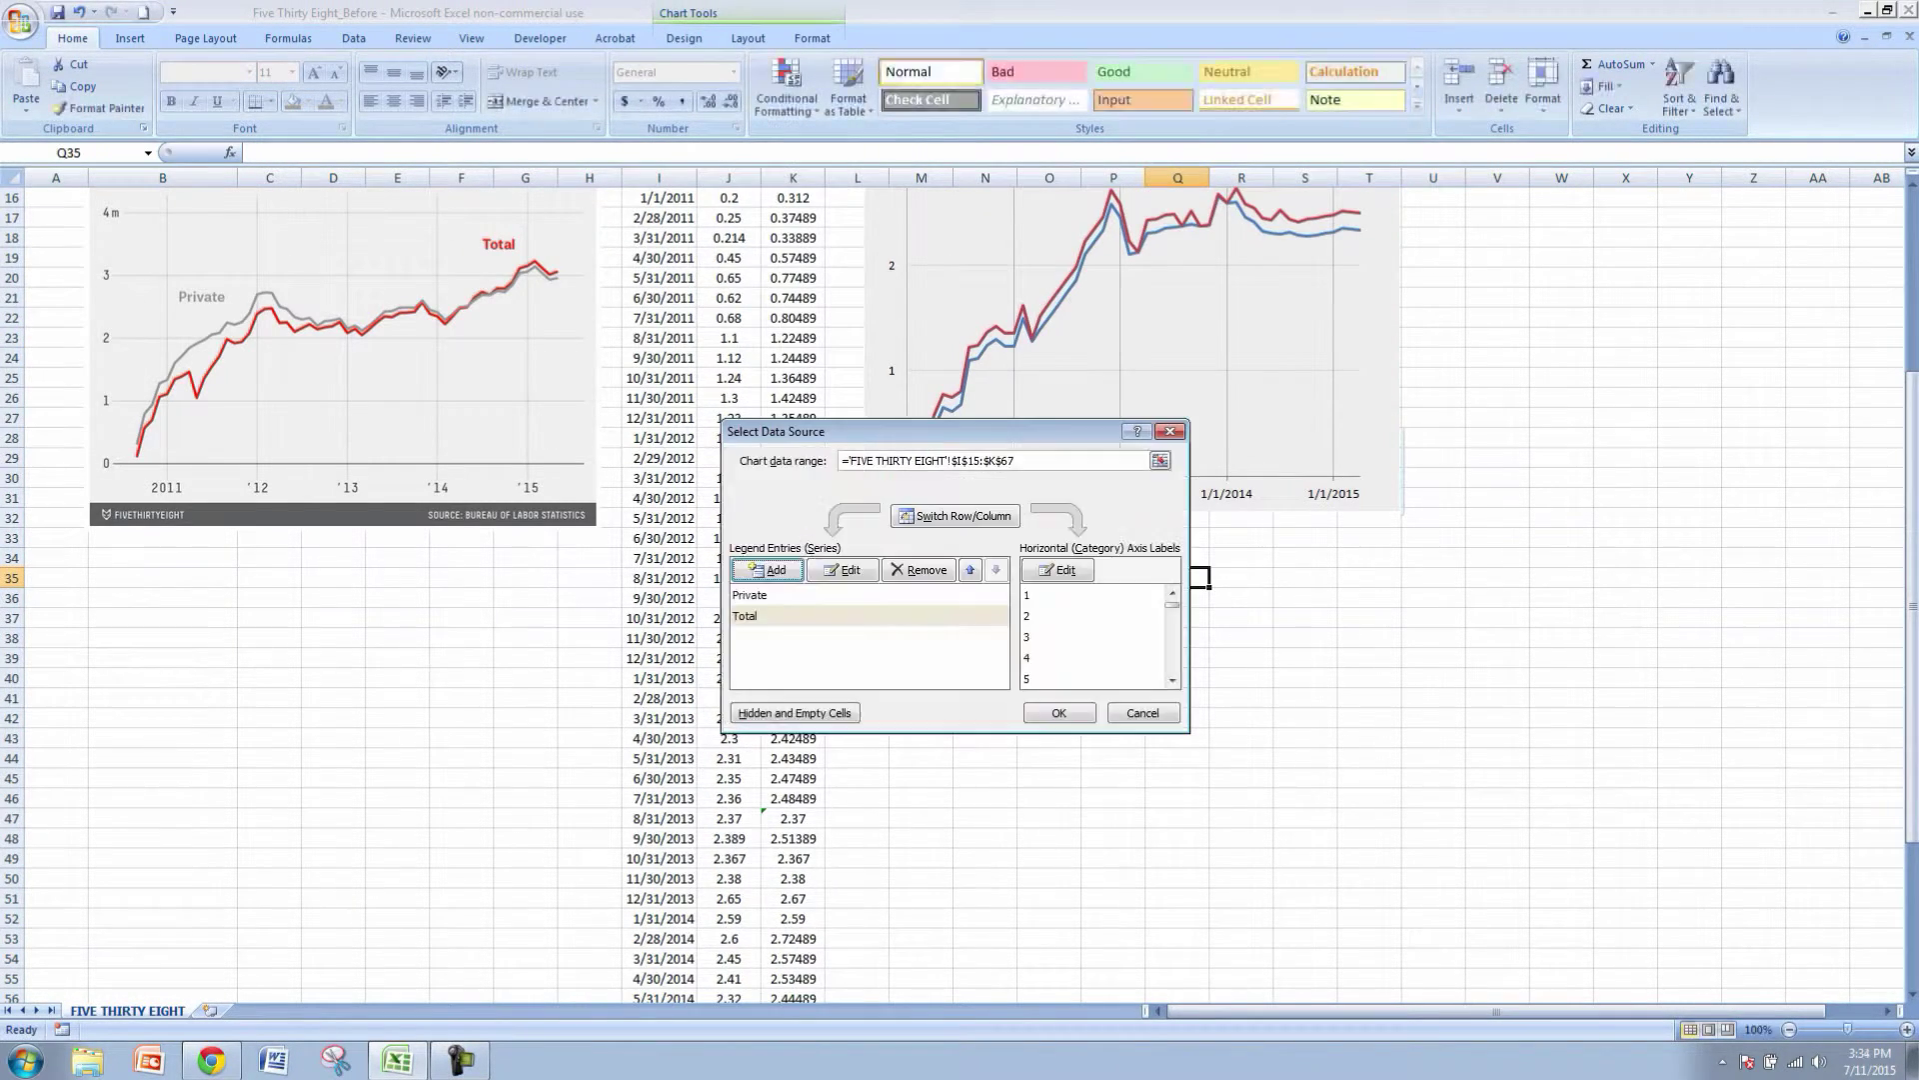
- Set the chart's horizontal axis label range to the dates in I16:I67 and apply the data source changes
{"action": "left_click", "coordinate": [1059, 570]}
{"action": "scroll", "coordinate": [703, 595], "scroll_direction": "up", "scroll_amount": 5}
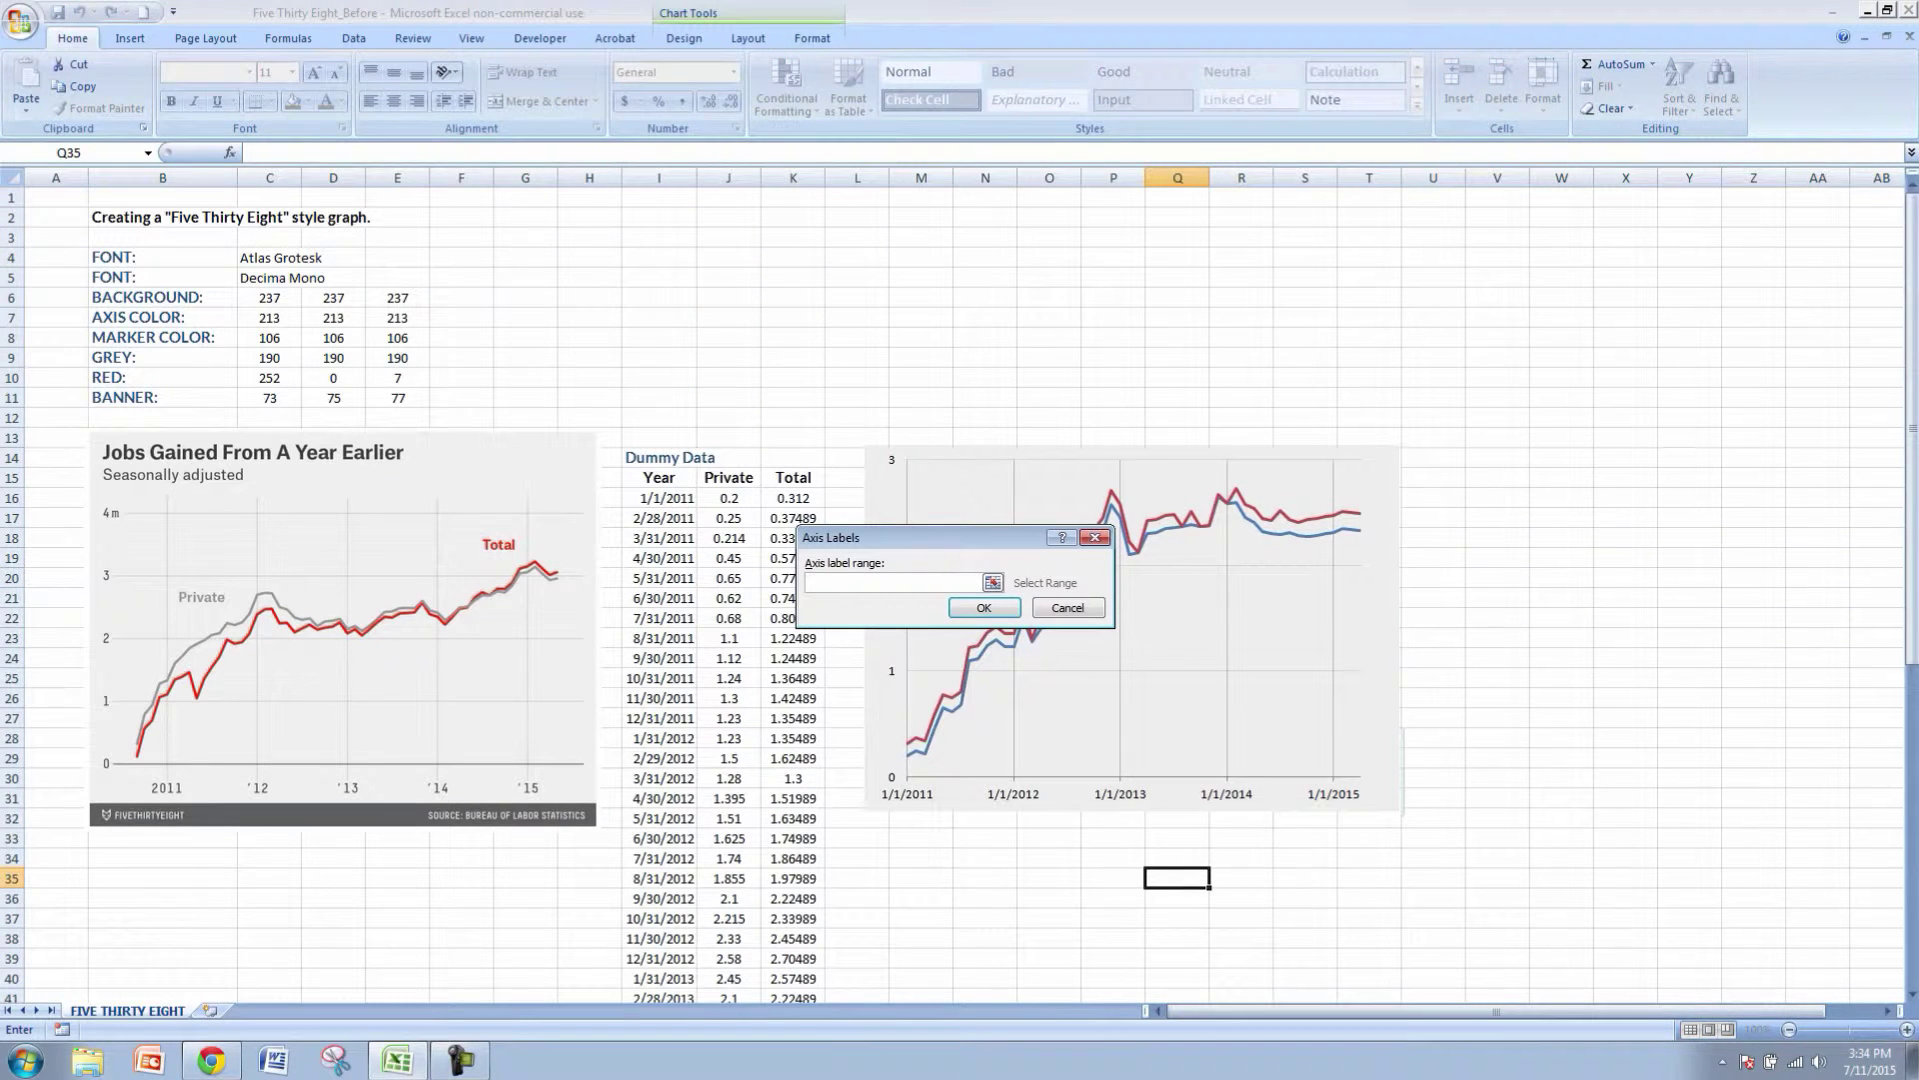
{"action": "left_click", "coordinate": [660, 497]}
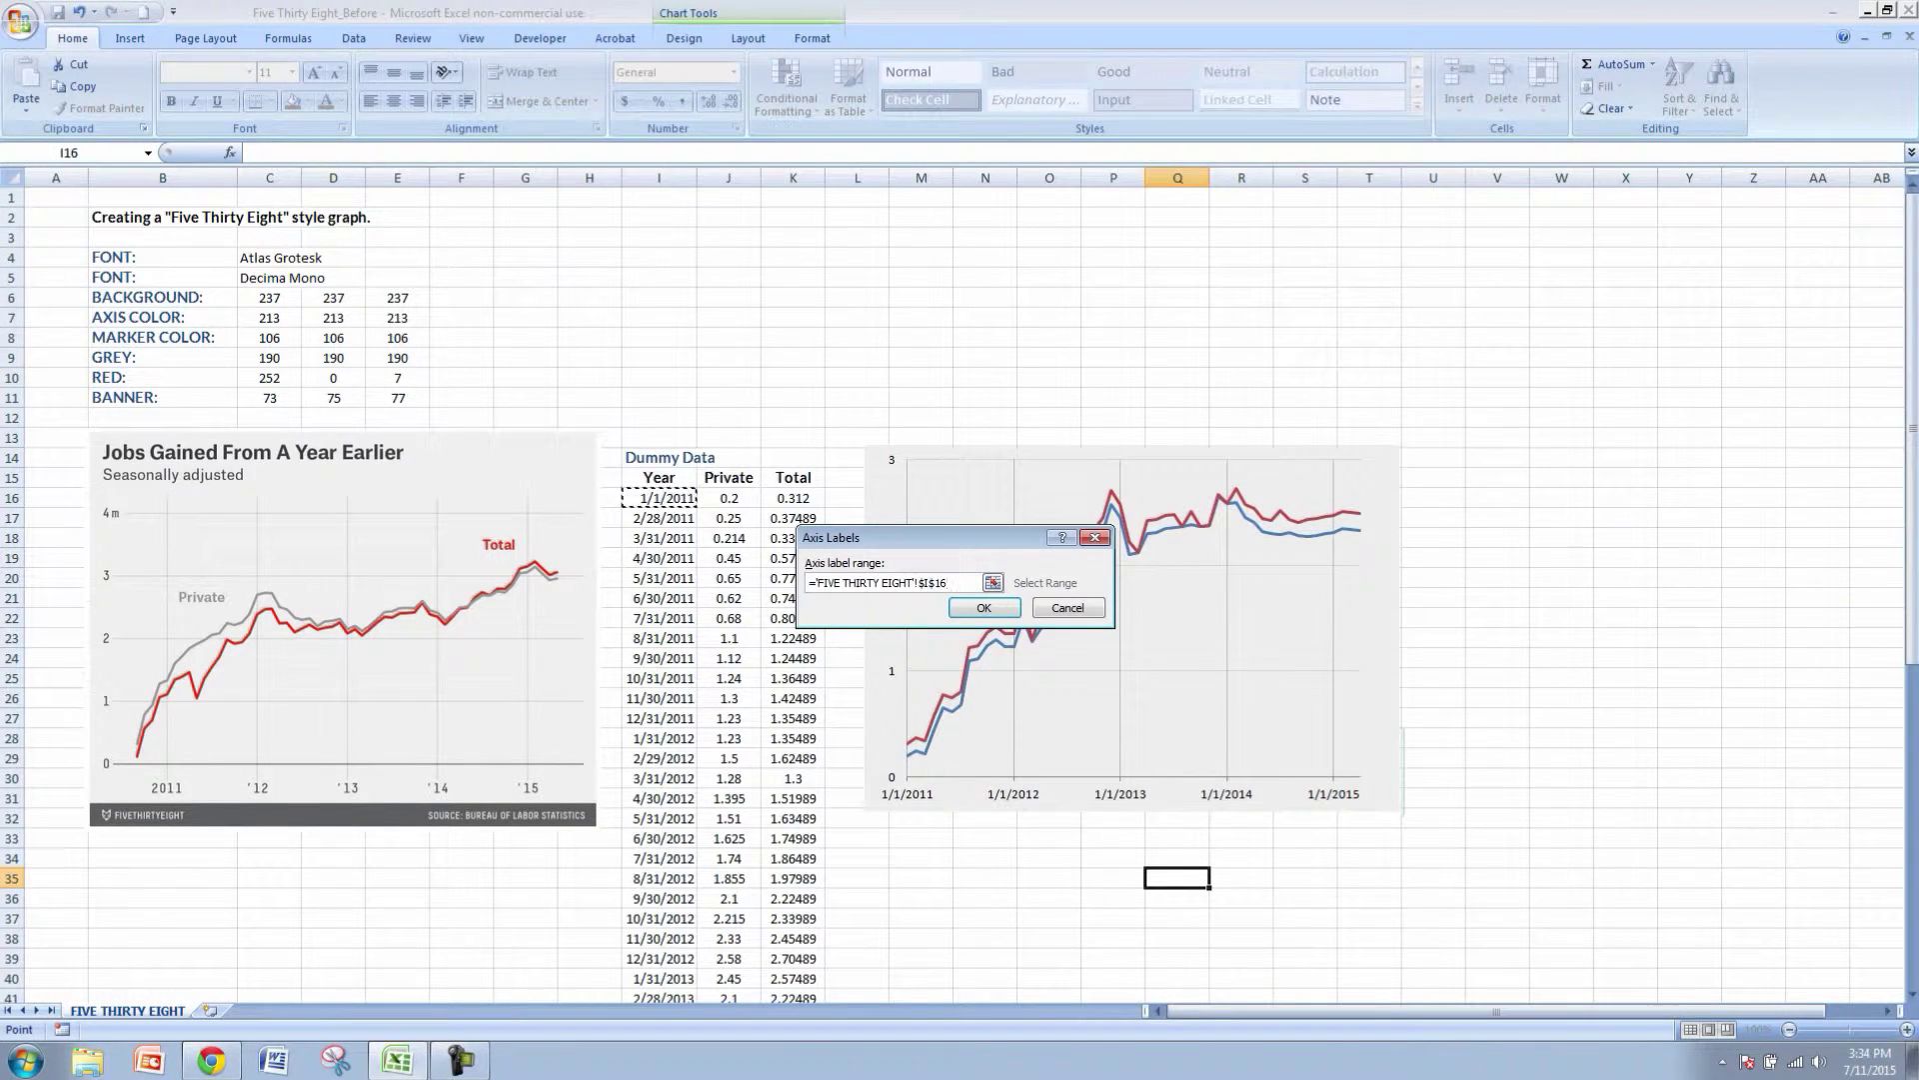
{"action": "key", "text": "ctrl+shift+Down"}
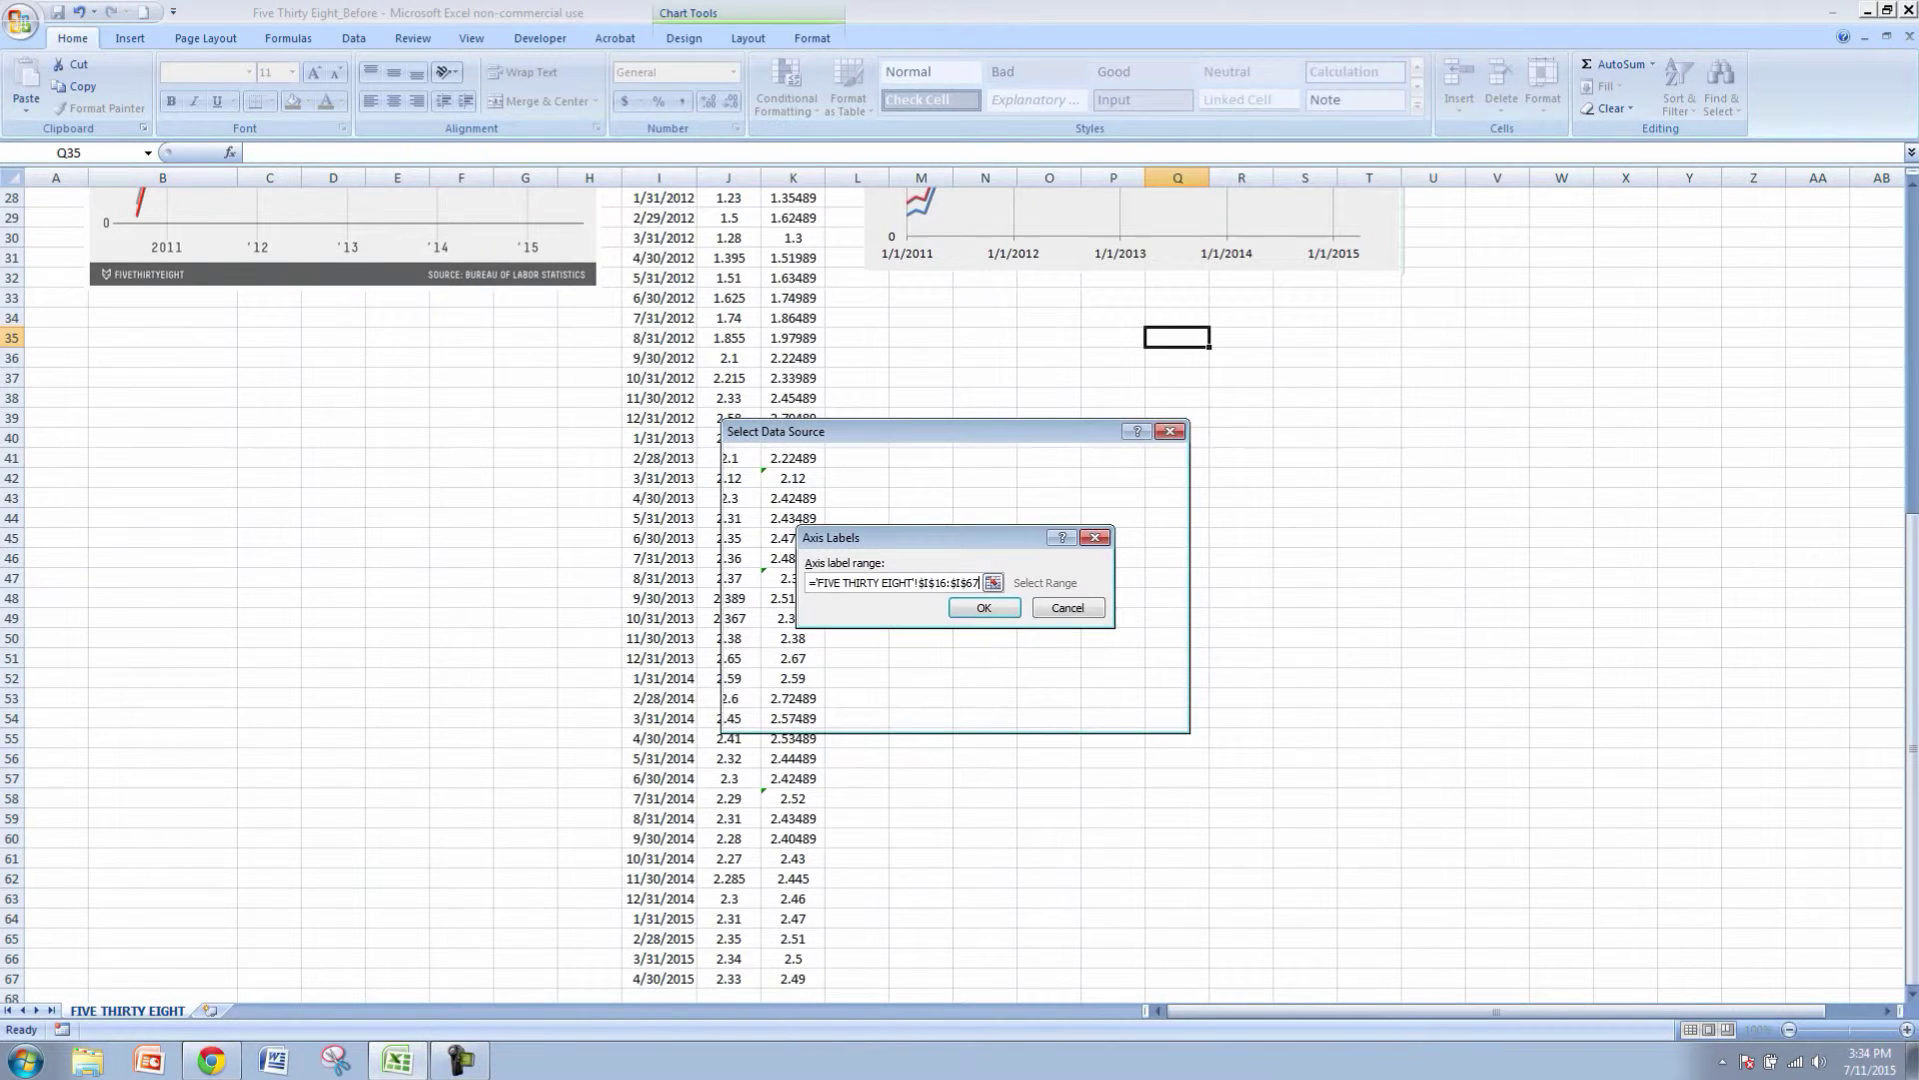
{"action": "key", "text": "Return"}
{"action": "key", "text": "Return"}
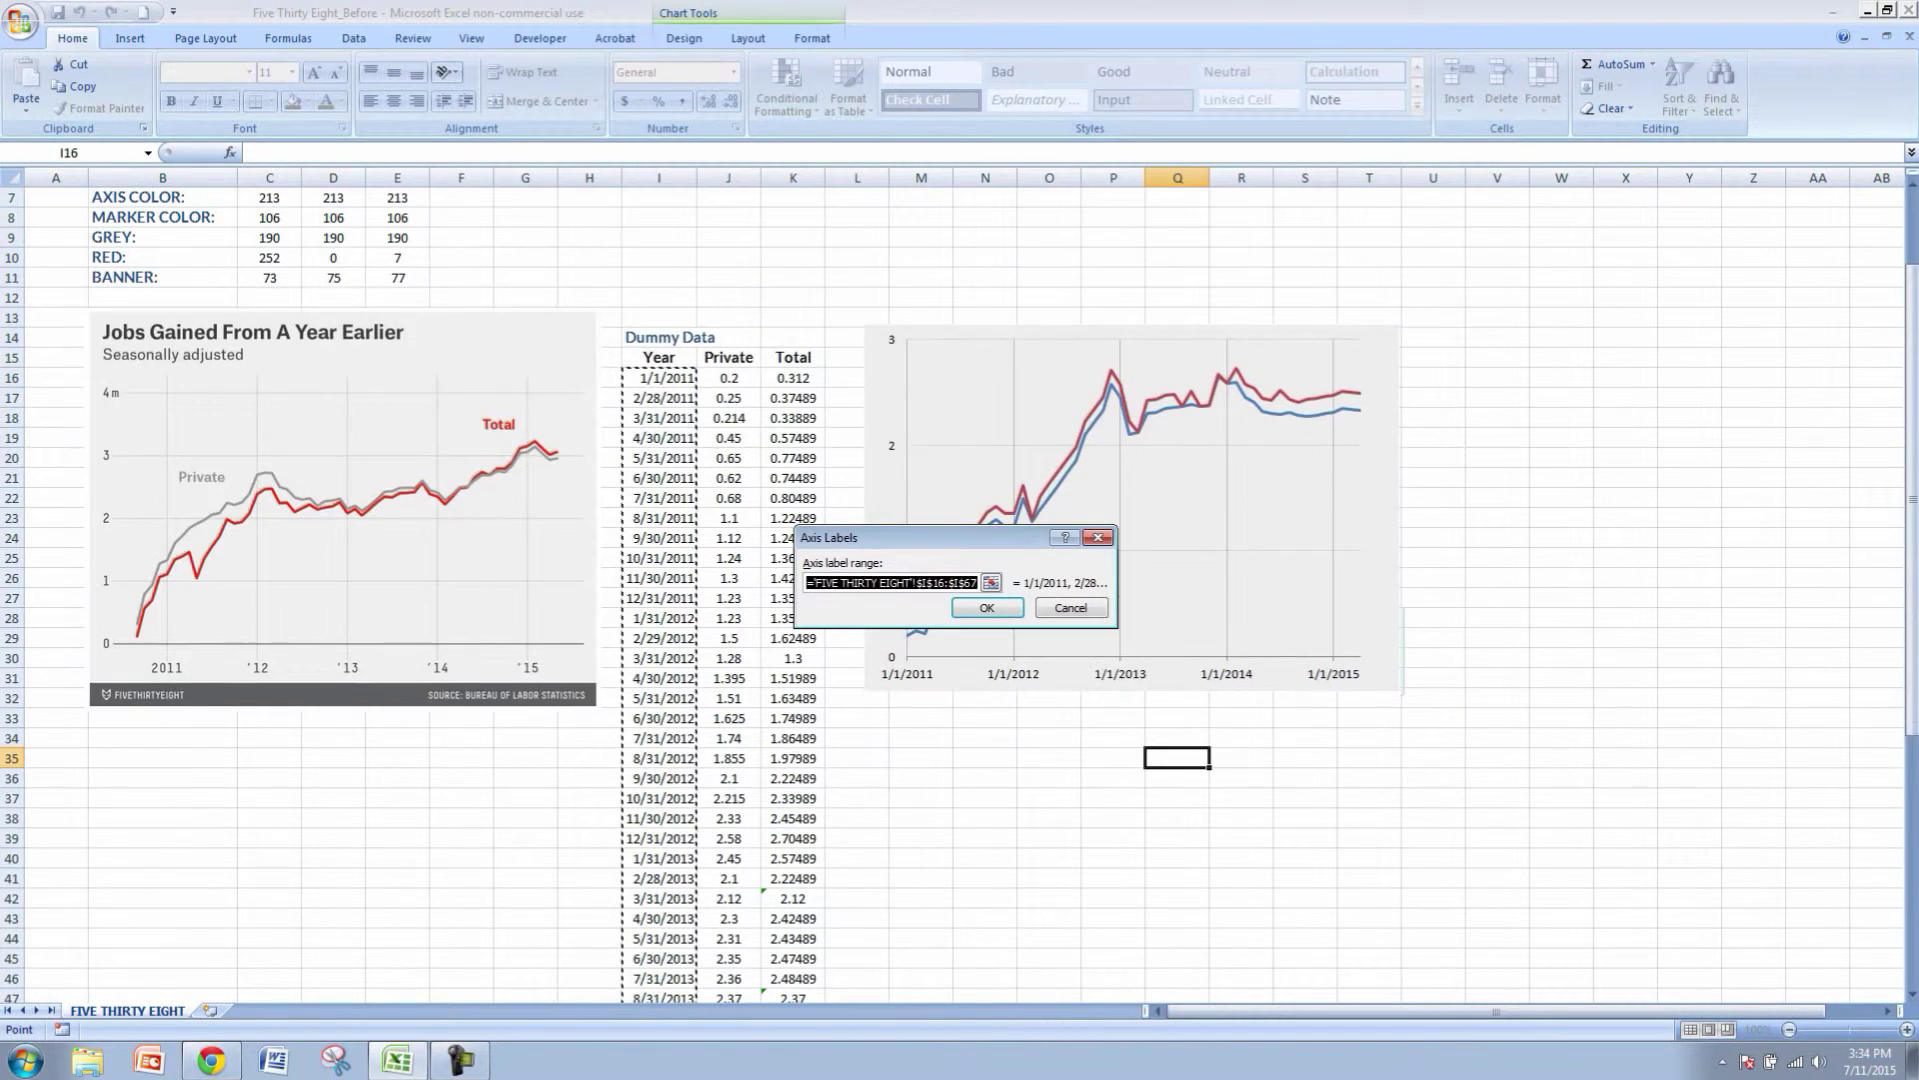
{"action": "key", "text": "Return"}
{"action": "left_click", "coordinate": [1060, 713]}
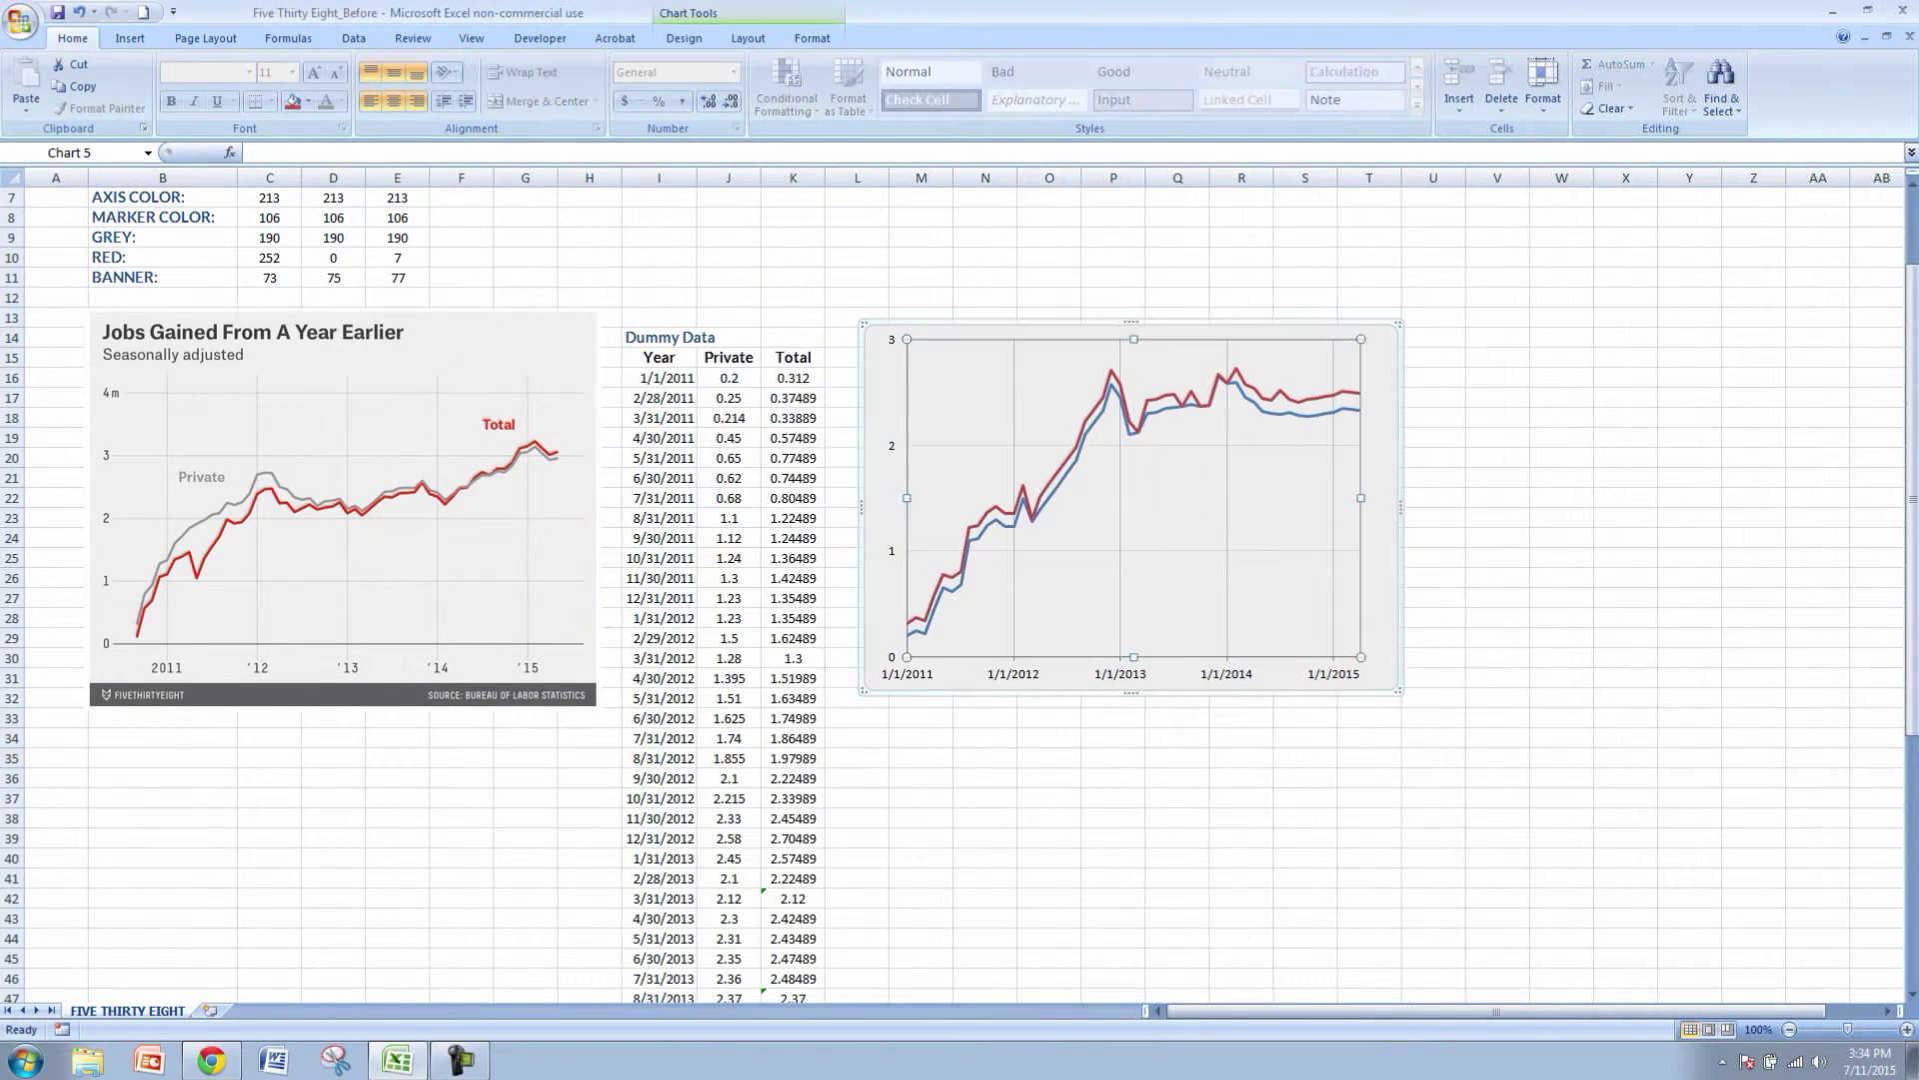
{"action": "left_click", "coordinate": [1689, 598]}
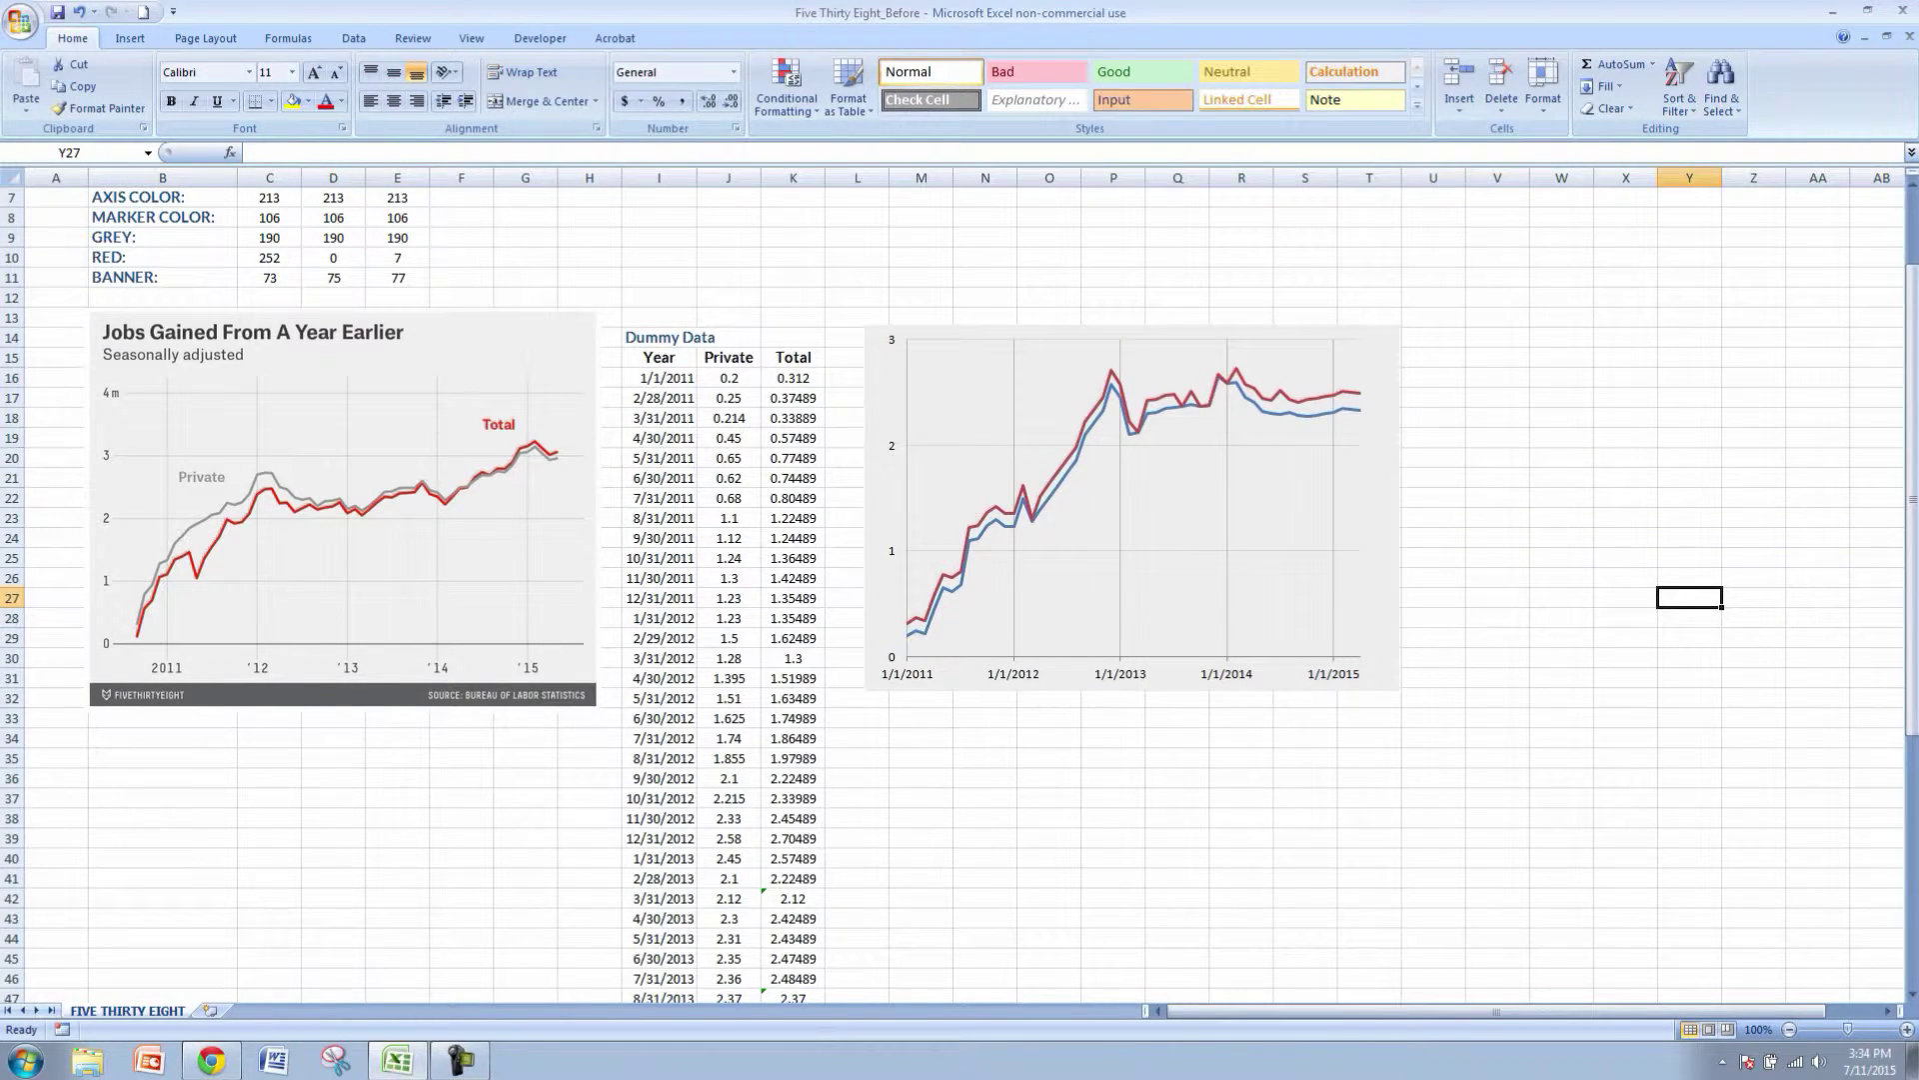
- Format the chart's Total series as a solid line in the custom red RGB 252, 0, 7
{"action": "left_click", "coordinate": [1048, 488]}
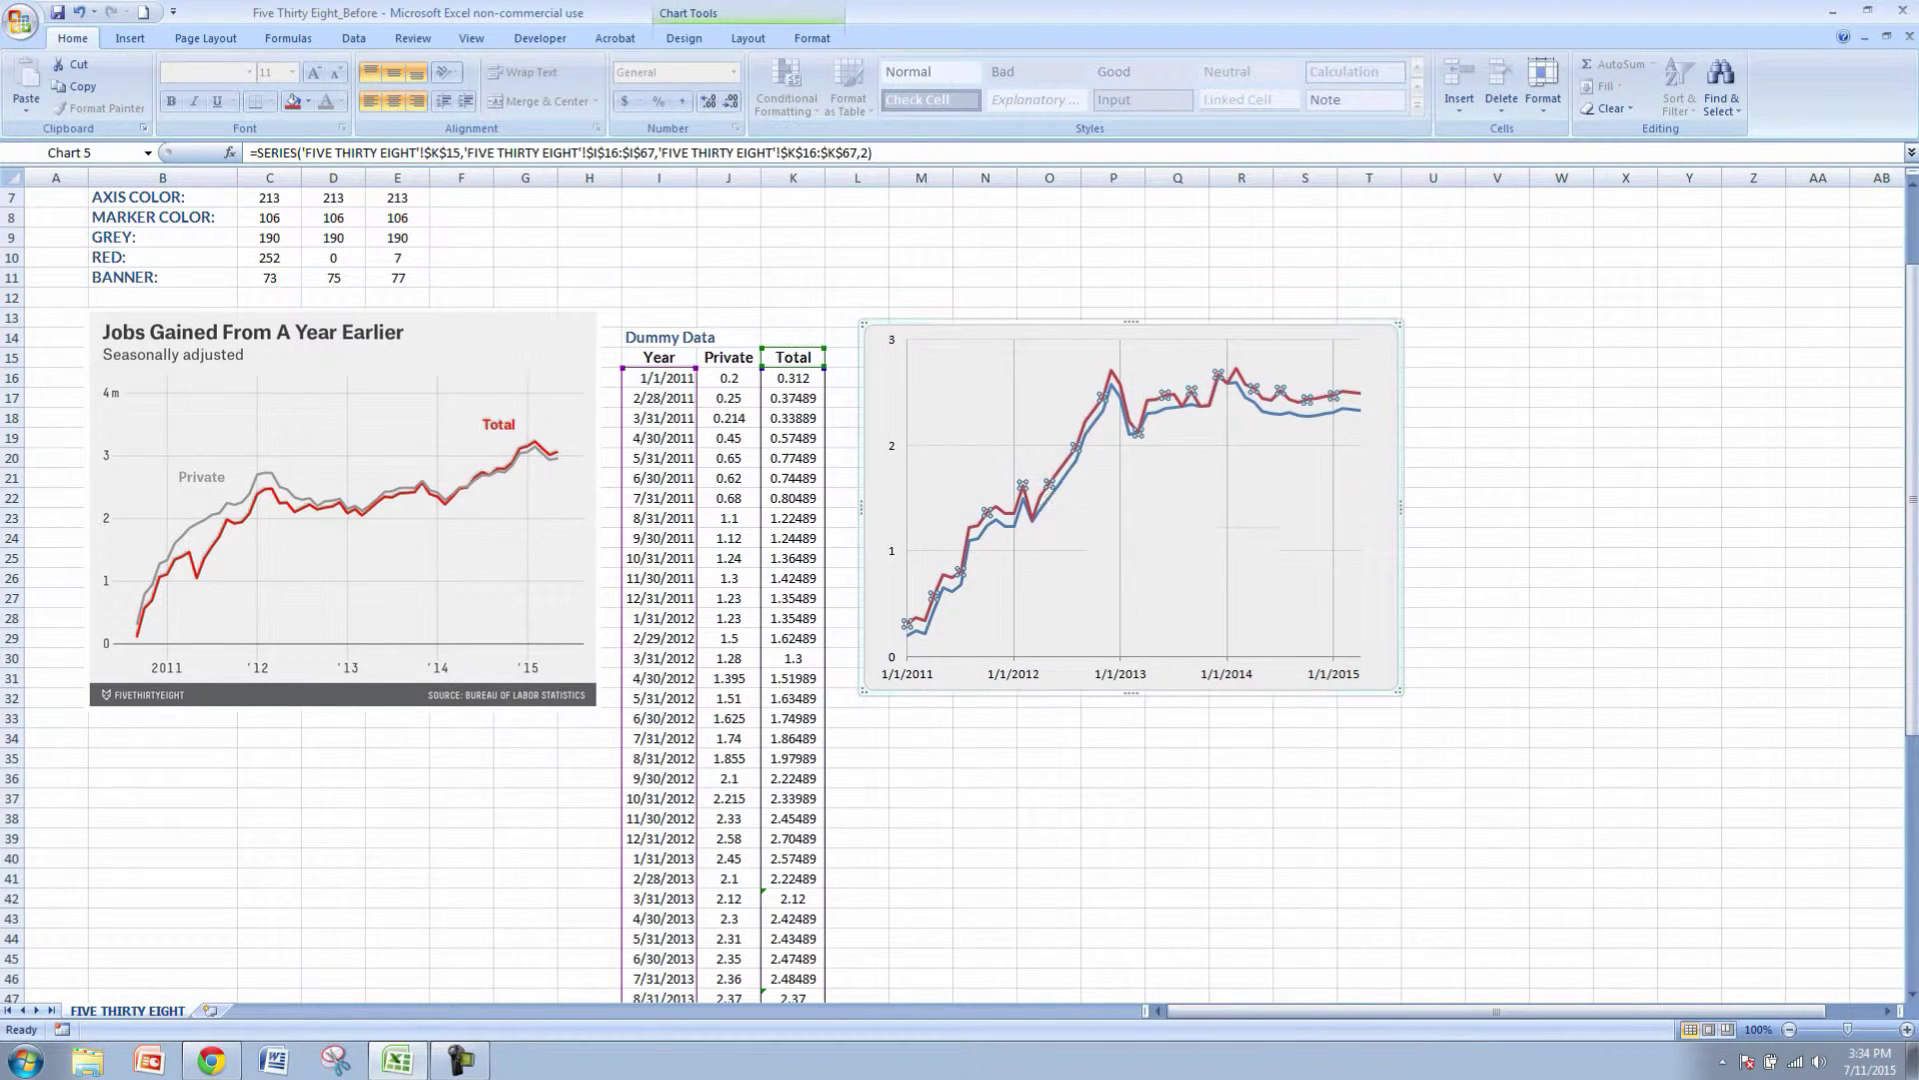
{"action": "right_click", "coordinate": [1048, 488]}
{"action": "left_click", "coordinate": [1134, 657]}
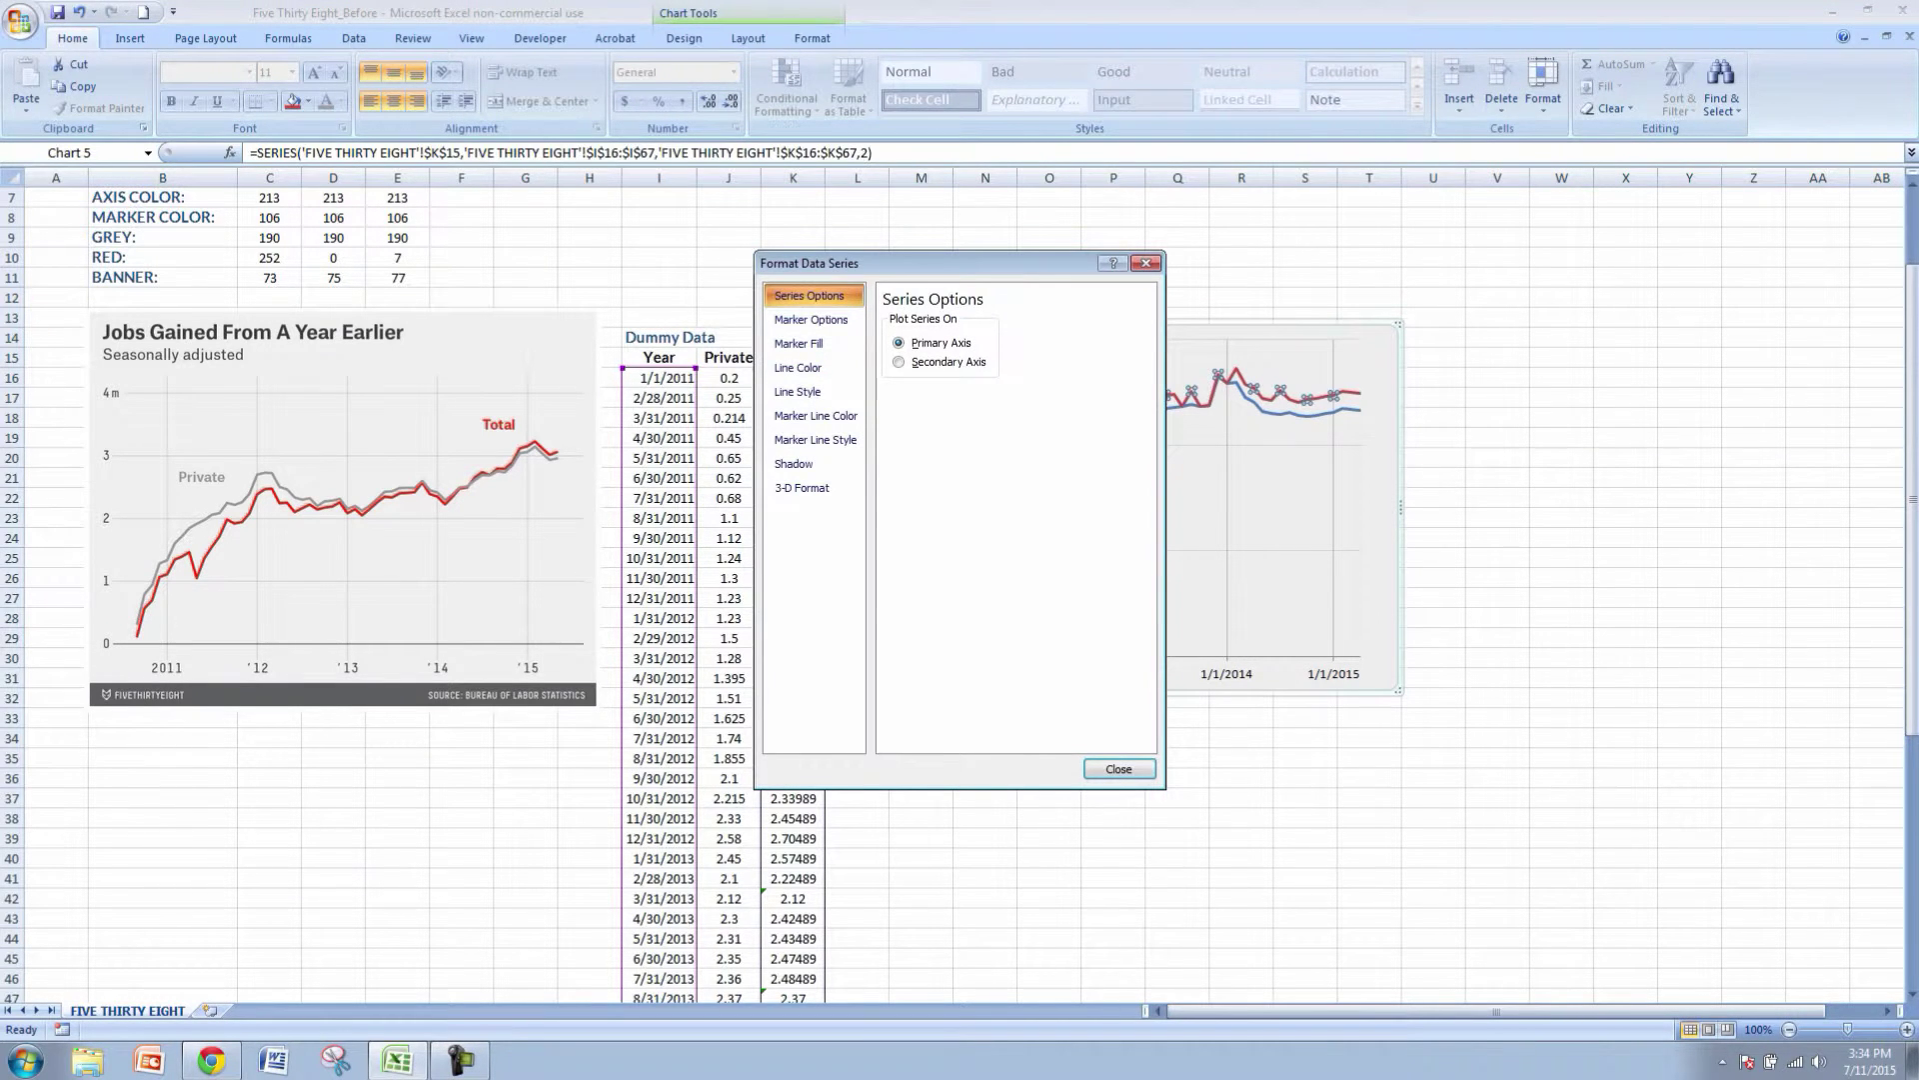
{"action": "left_click", "coordinate": [814, 368]}
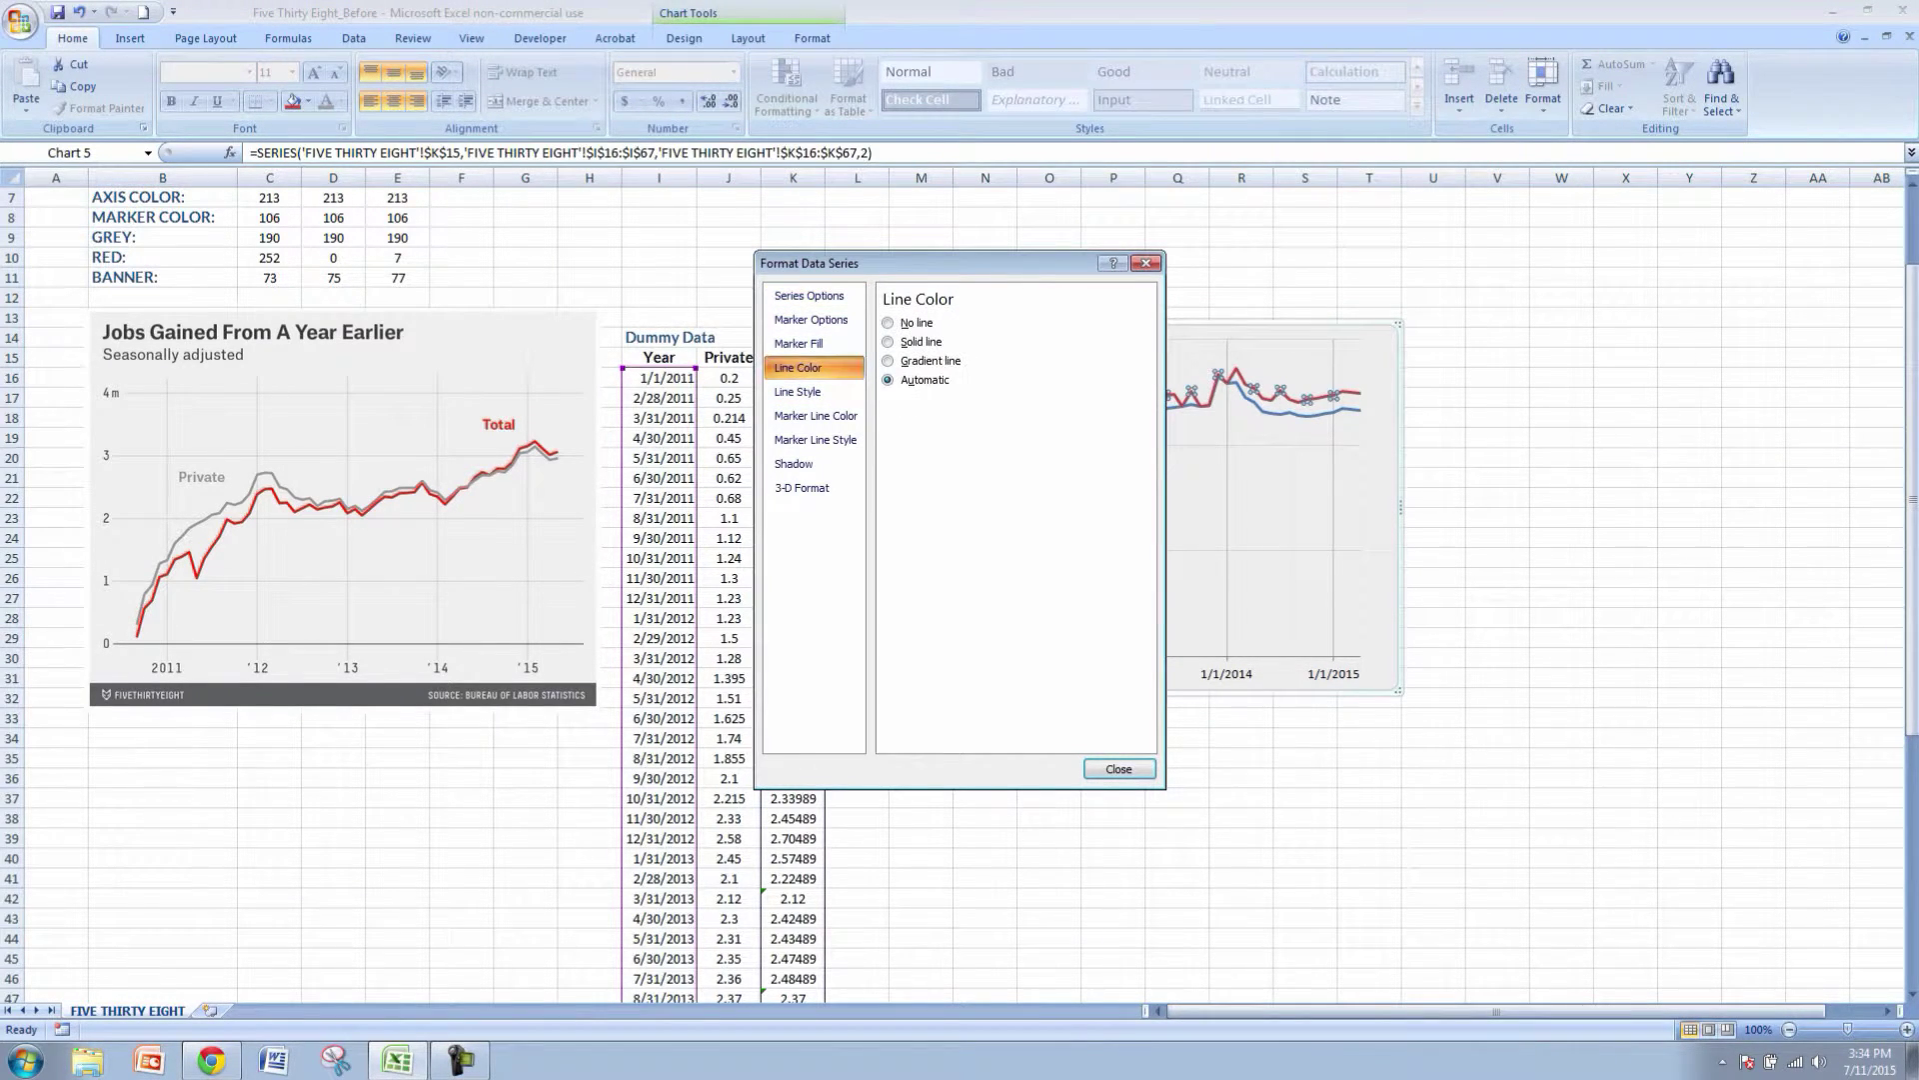
{"action": "left_click", "coordinate": [888, 341]}
{"action": "left_click", "coordinate": [968, 404]}
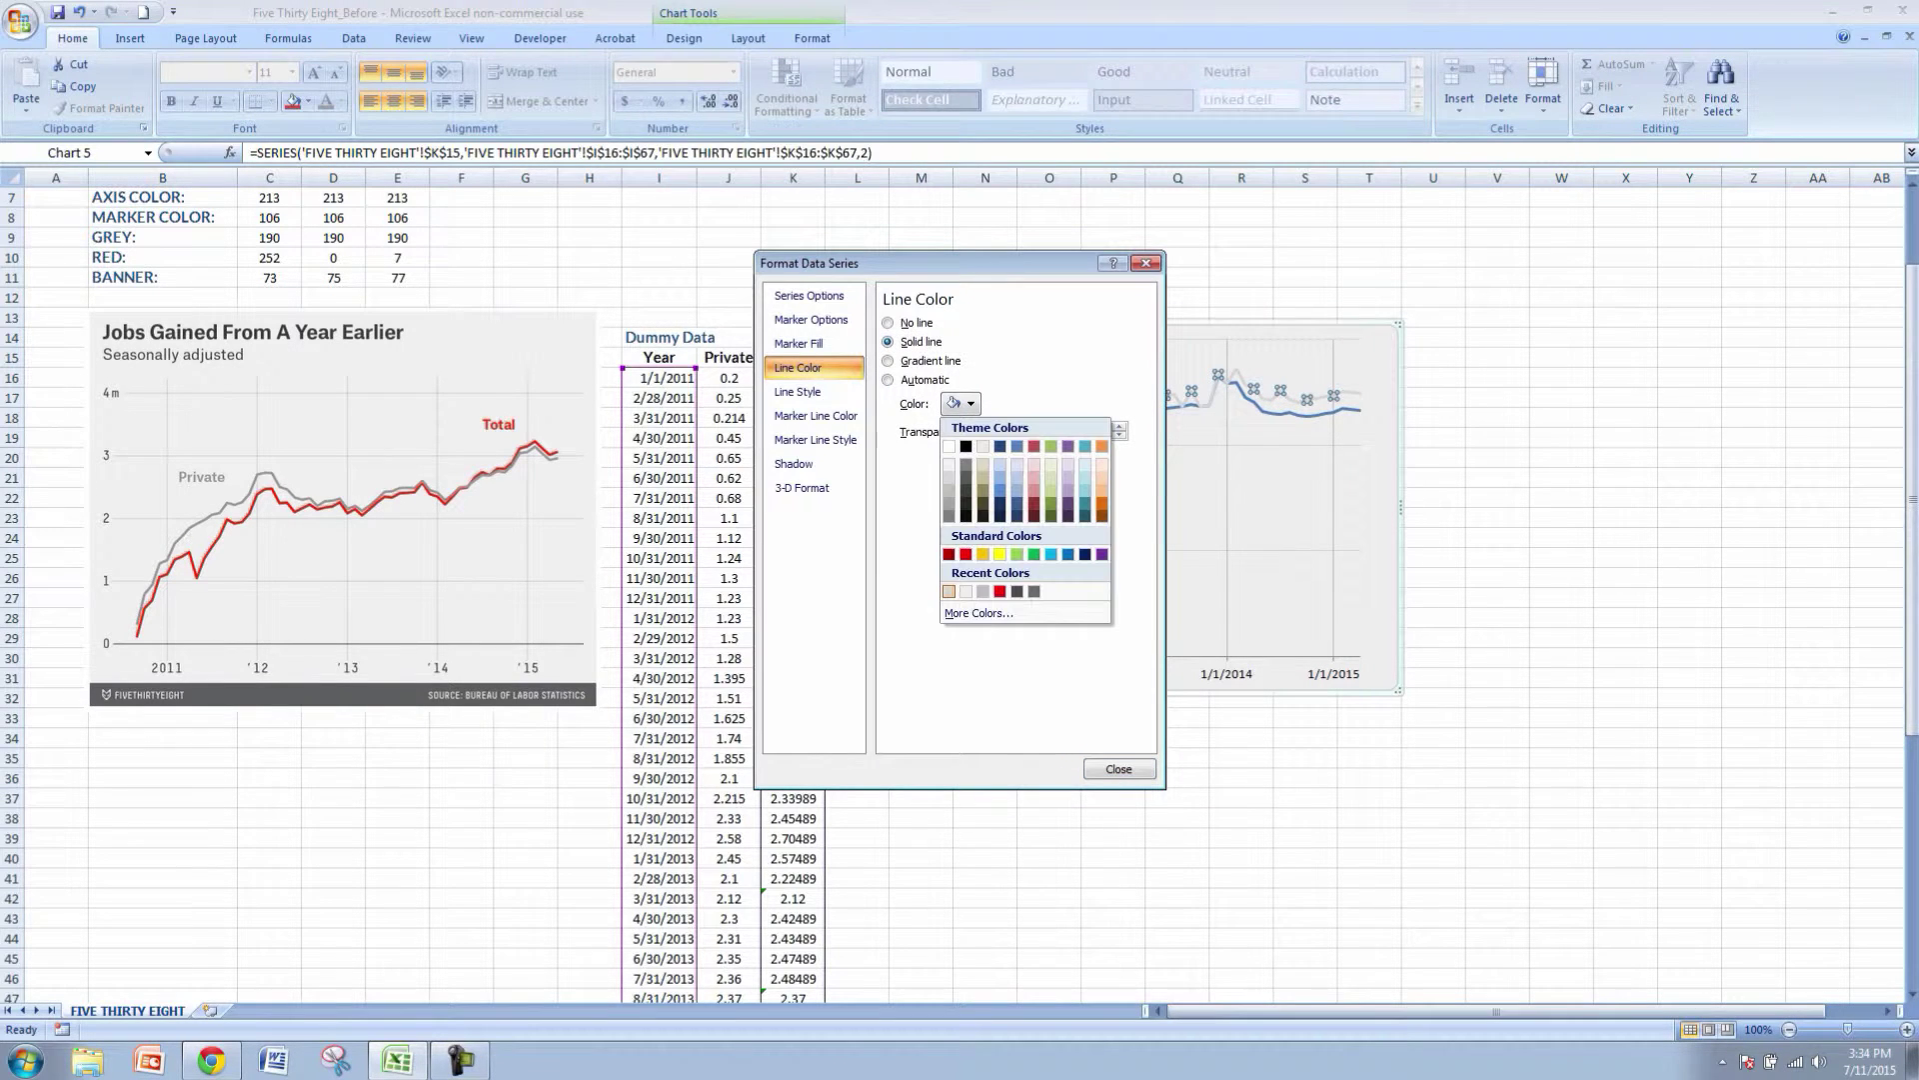
{"action": "left_click", "coordinate": [979, 613]}
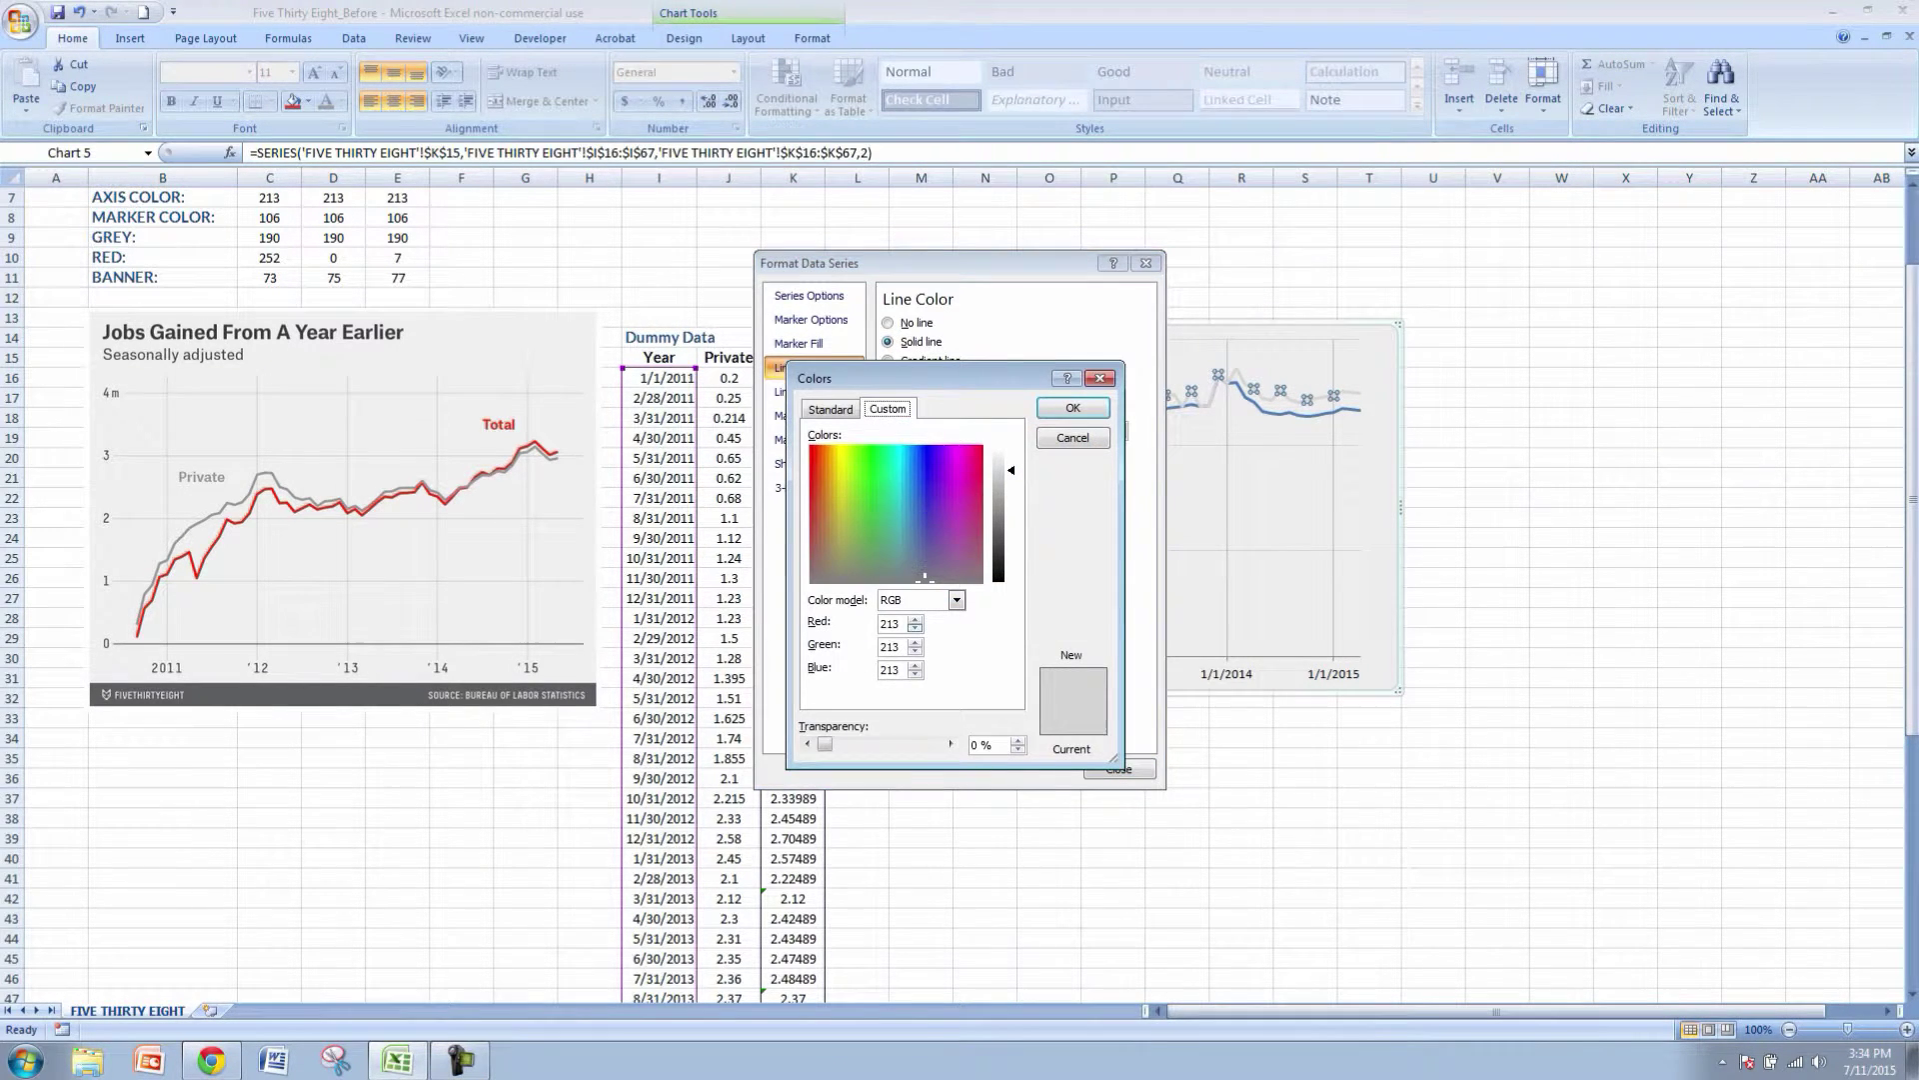
{"action": "left_click_drag", "start_coordinate": [900, 624], "coordinate": [876, 624]}
{"action": "type", "text": "252"}
{"action": "key", "text": "Tab"}
{"action": "type", "text": "0"}
{"action": "key", "text": "Tab"}
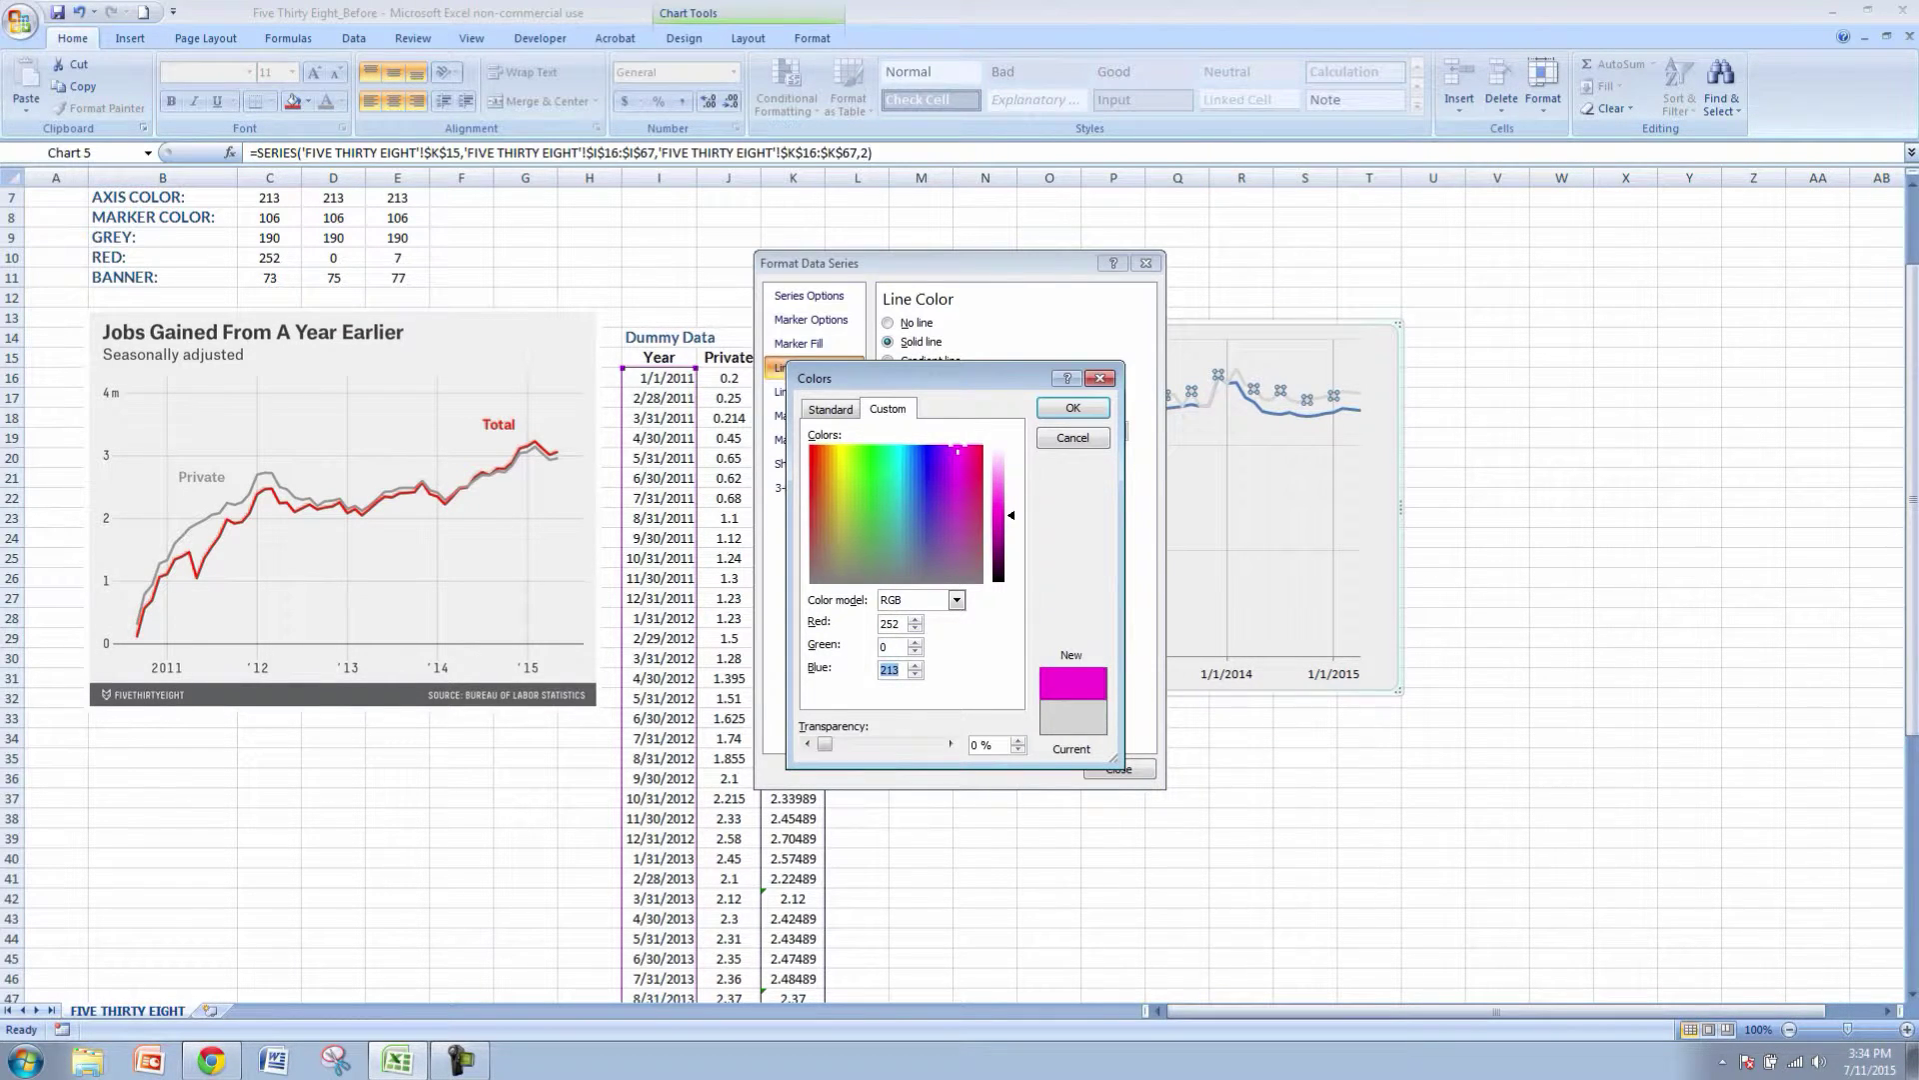
{"action": "type", "text": "7"}
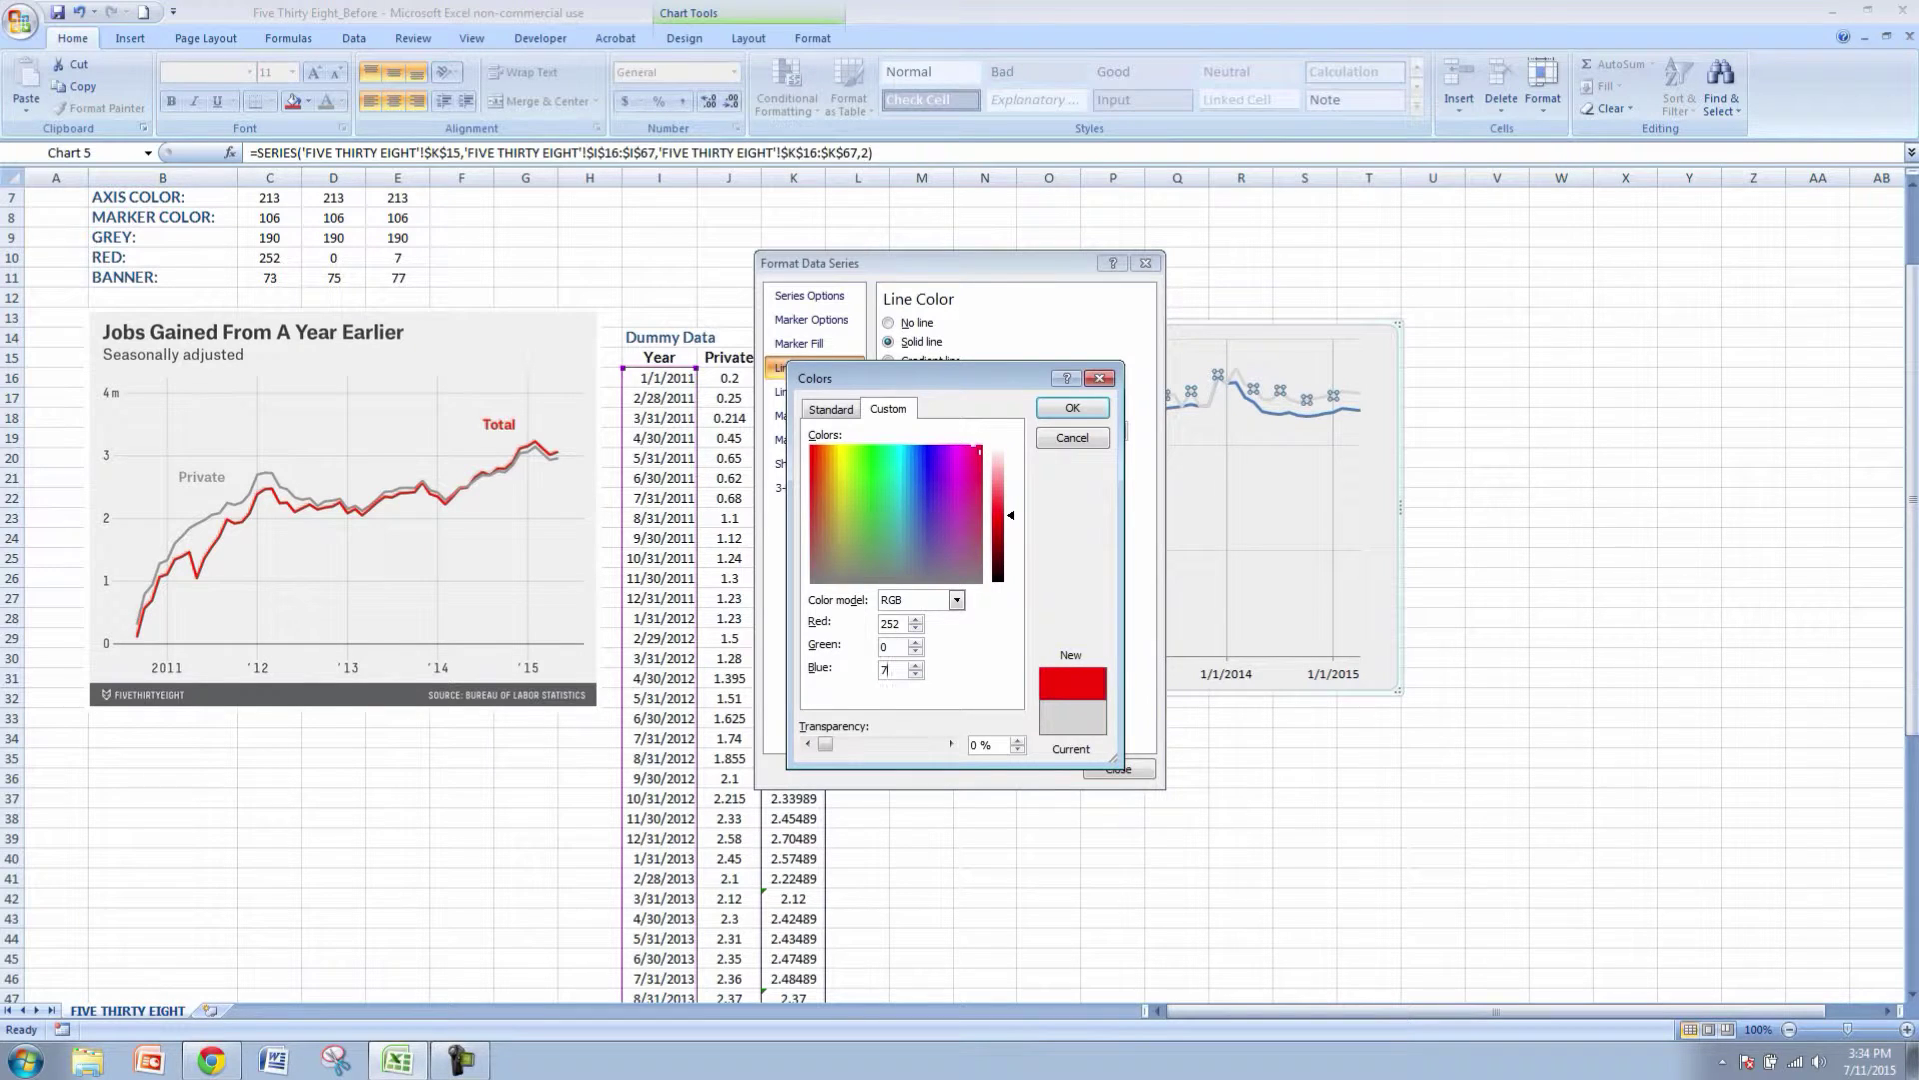
{"action": "key", "text": "Return"}
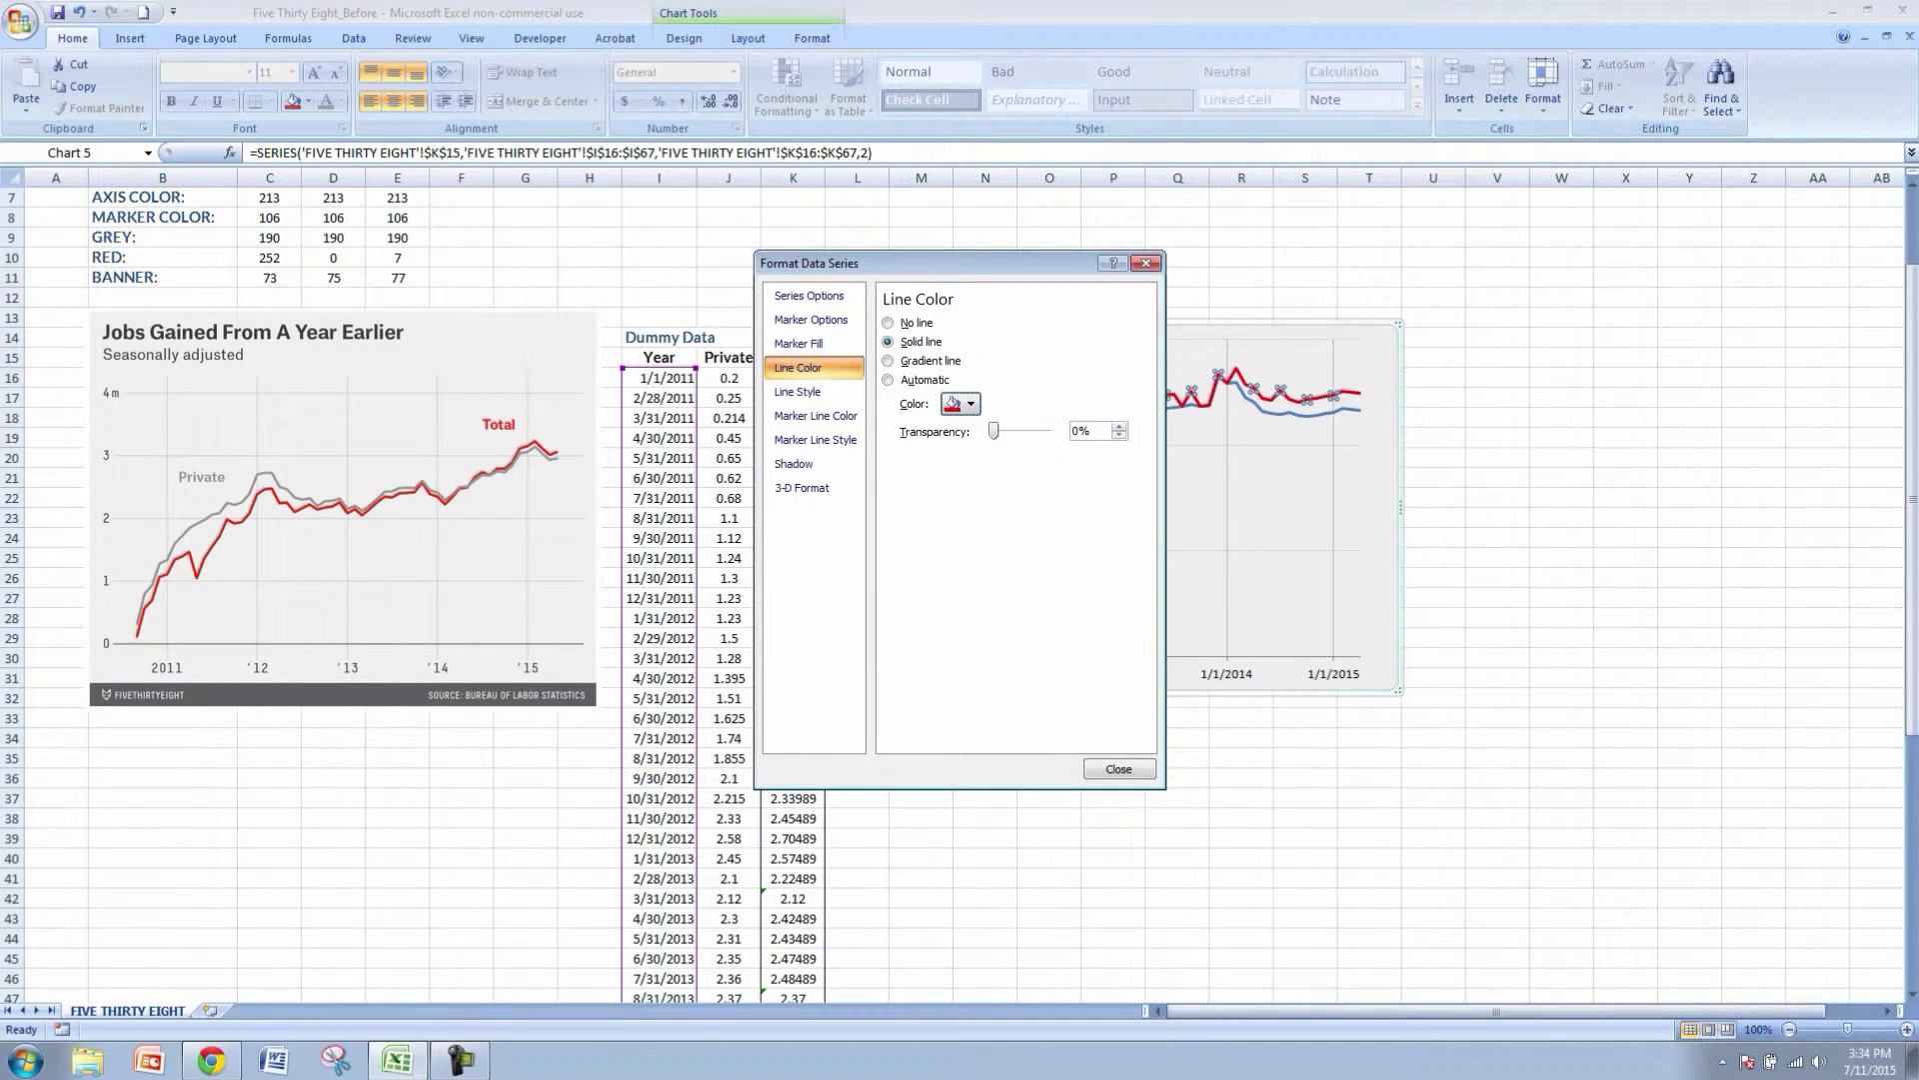
{"action": "left_click", "coordinate": [1118, 769]}
{"action": "left_click", "coordinate": [1177, 778]}
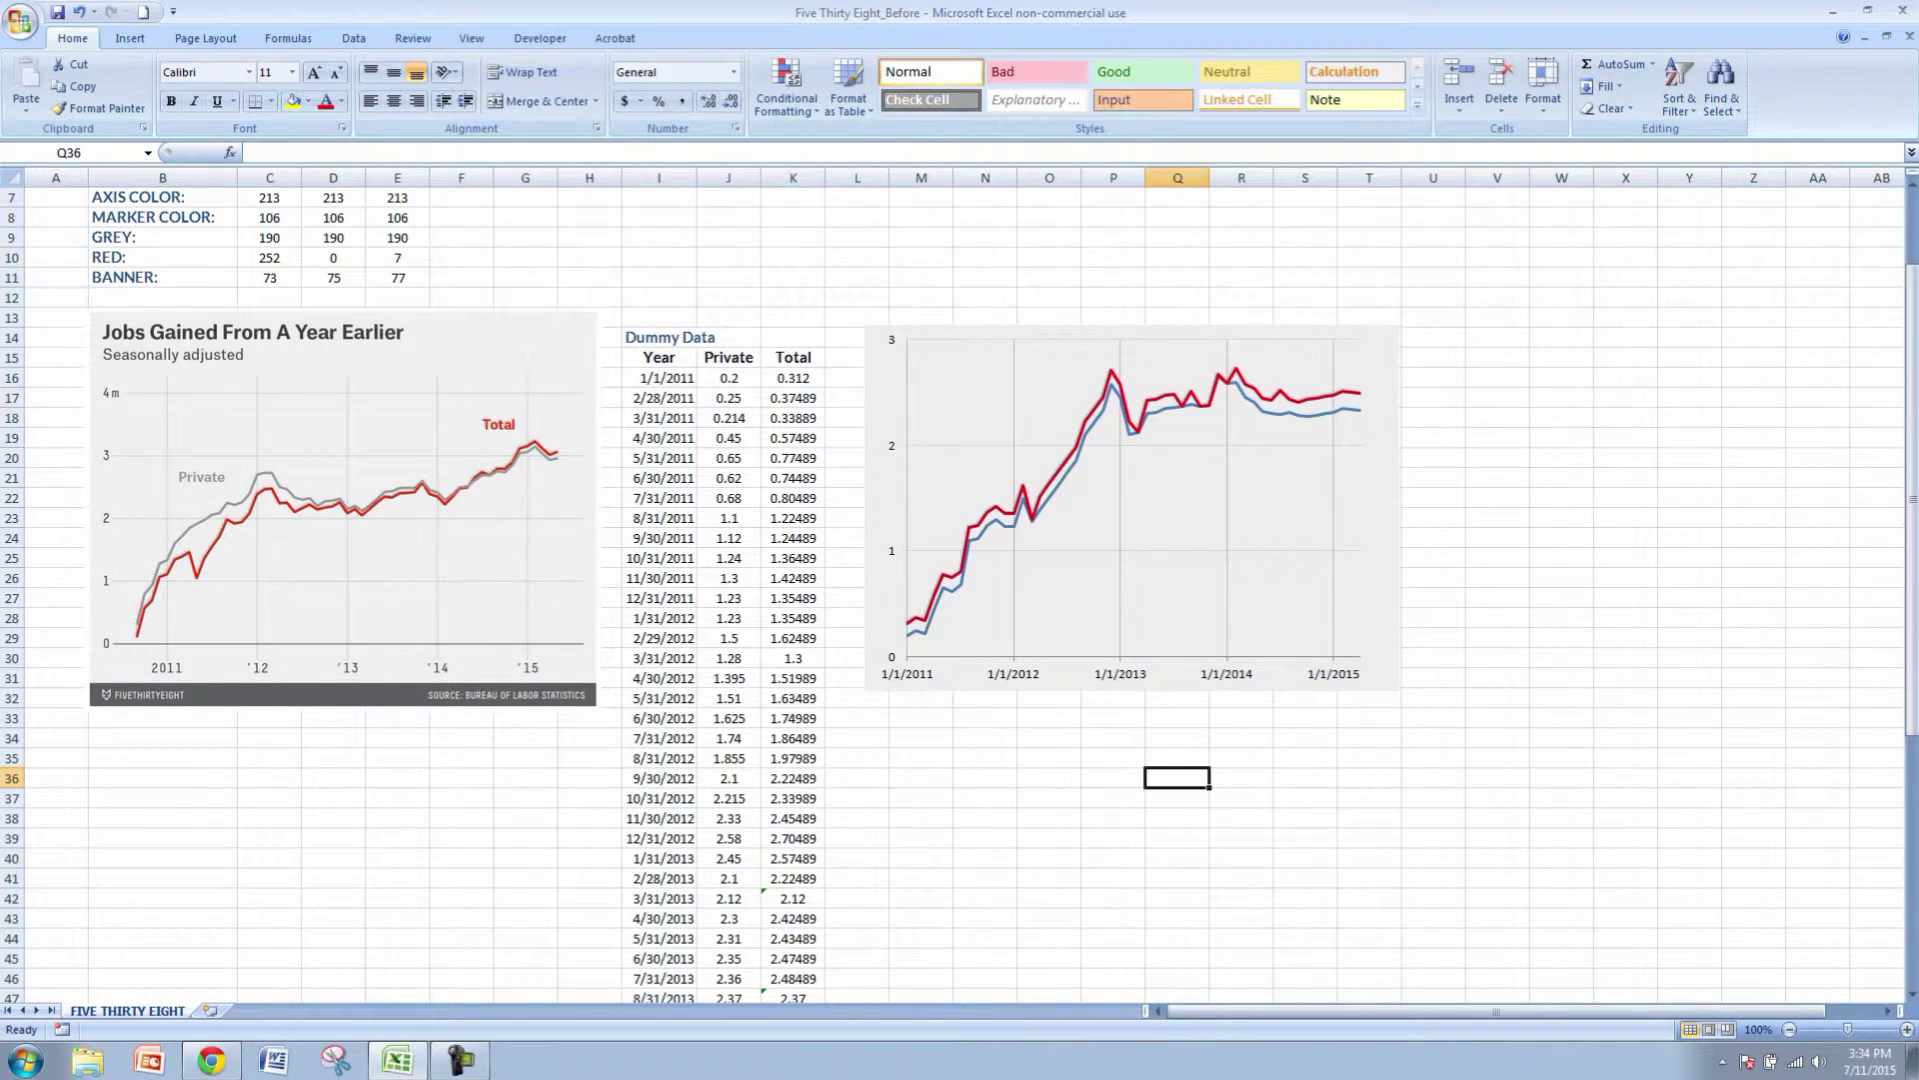
{"action": "left_click", "coordinate": [1049, 496]}
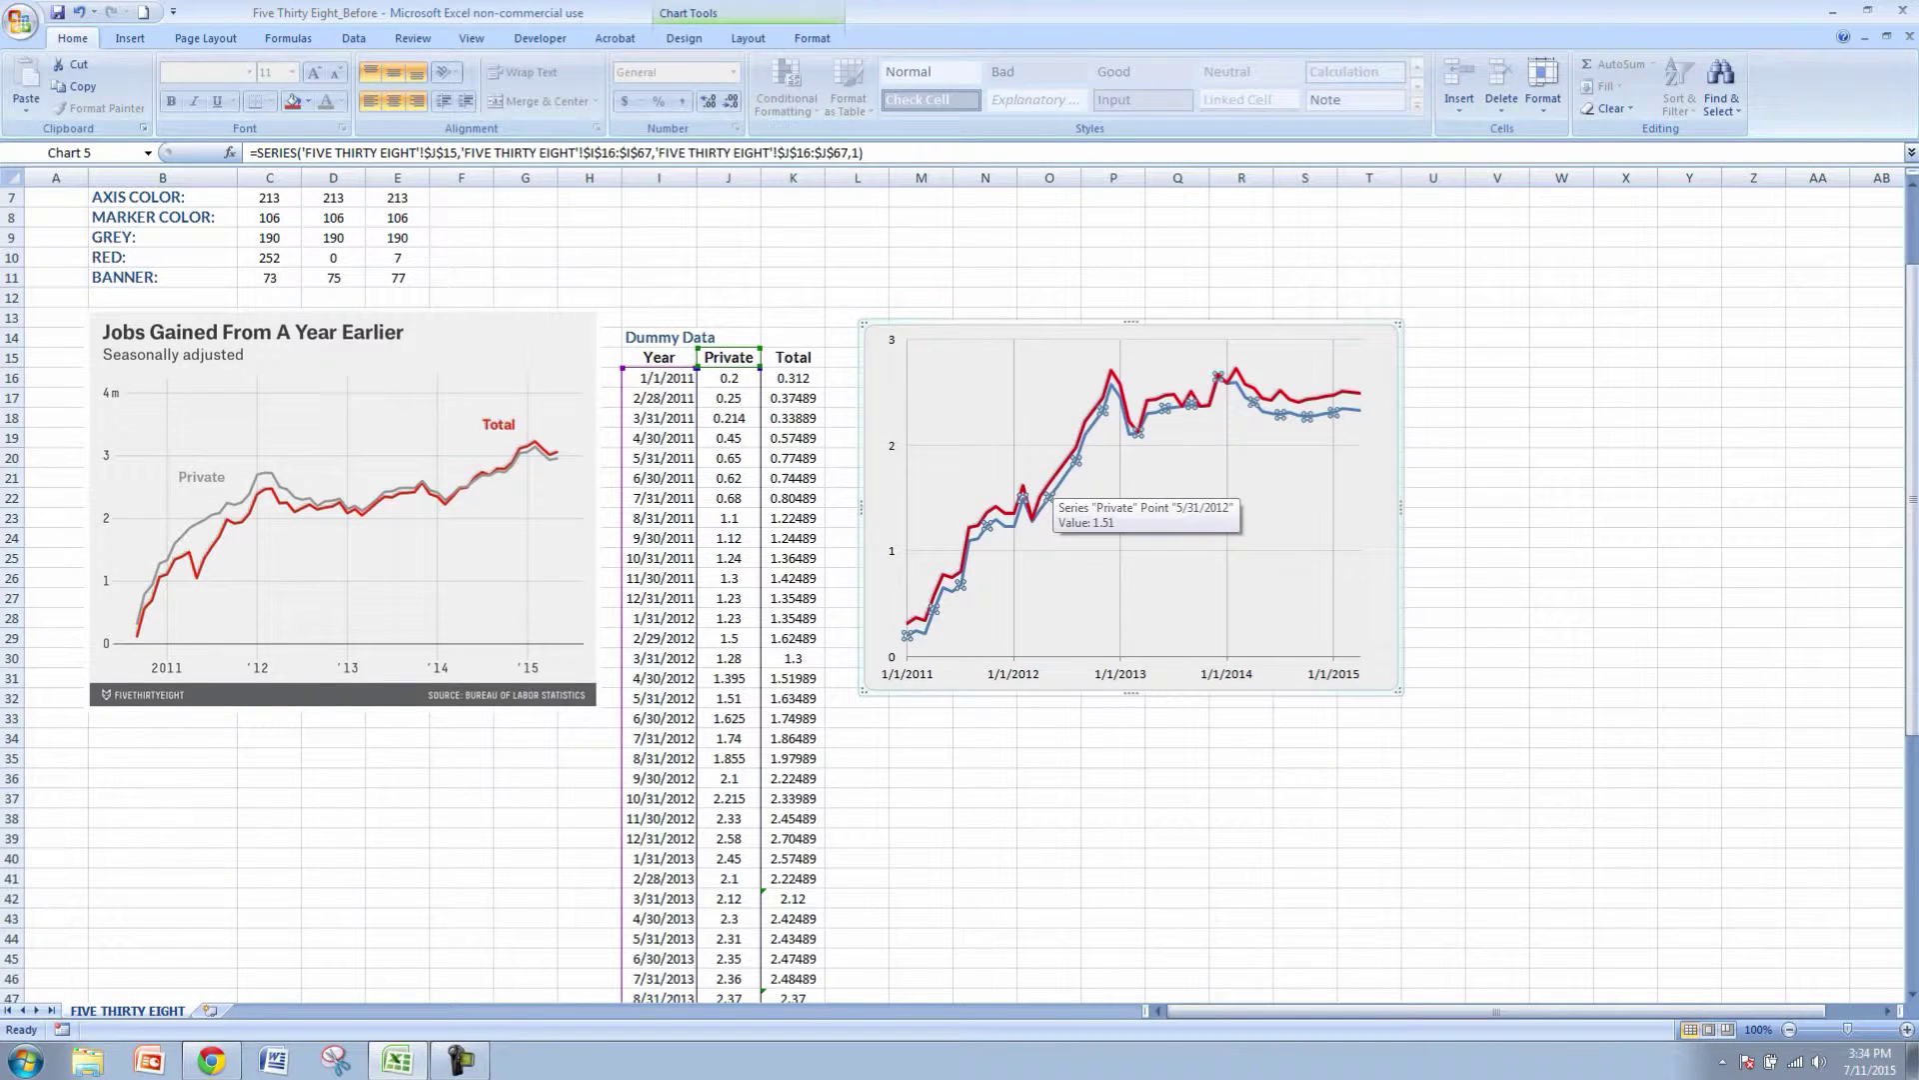
{"action": "right_click", "coordinate": [1050, 495]}
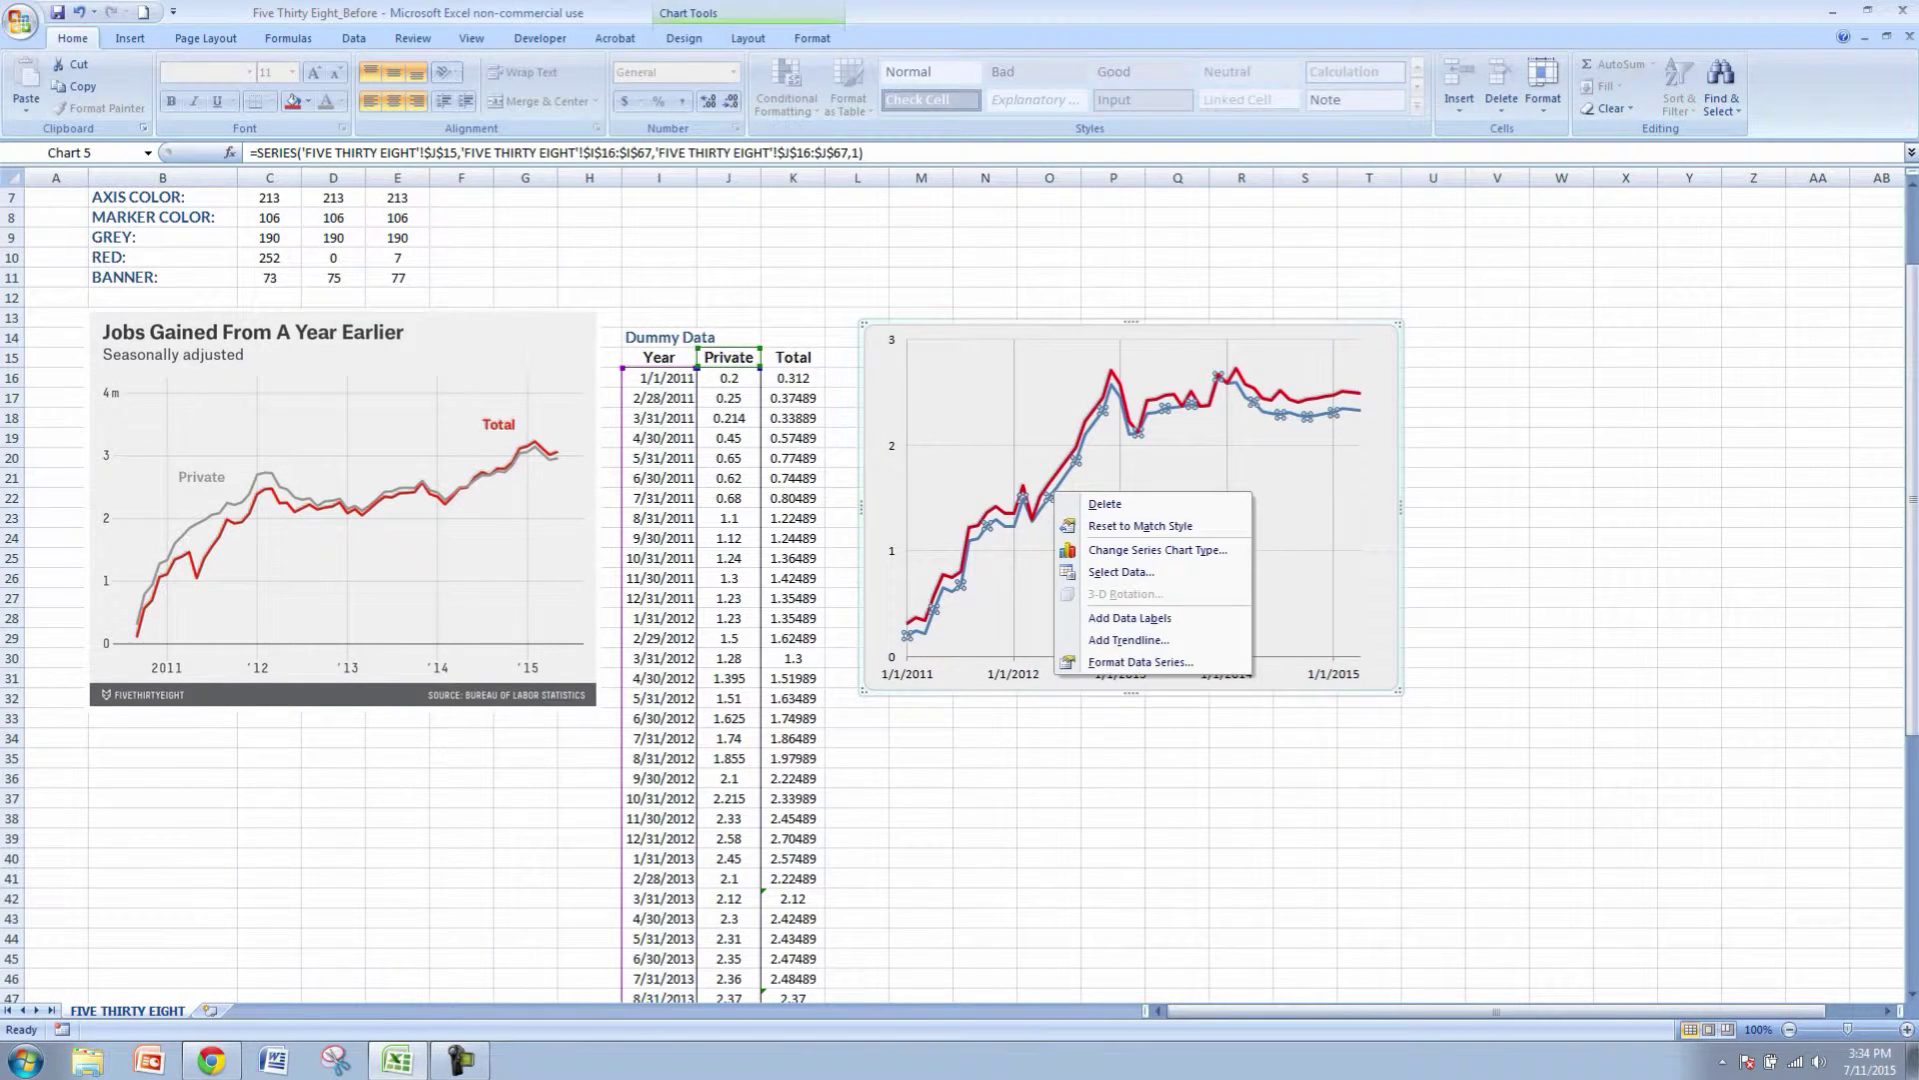
{"action": "left_click", "coordinate": [1139, 662]}
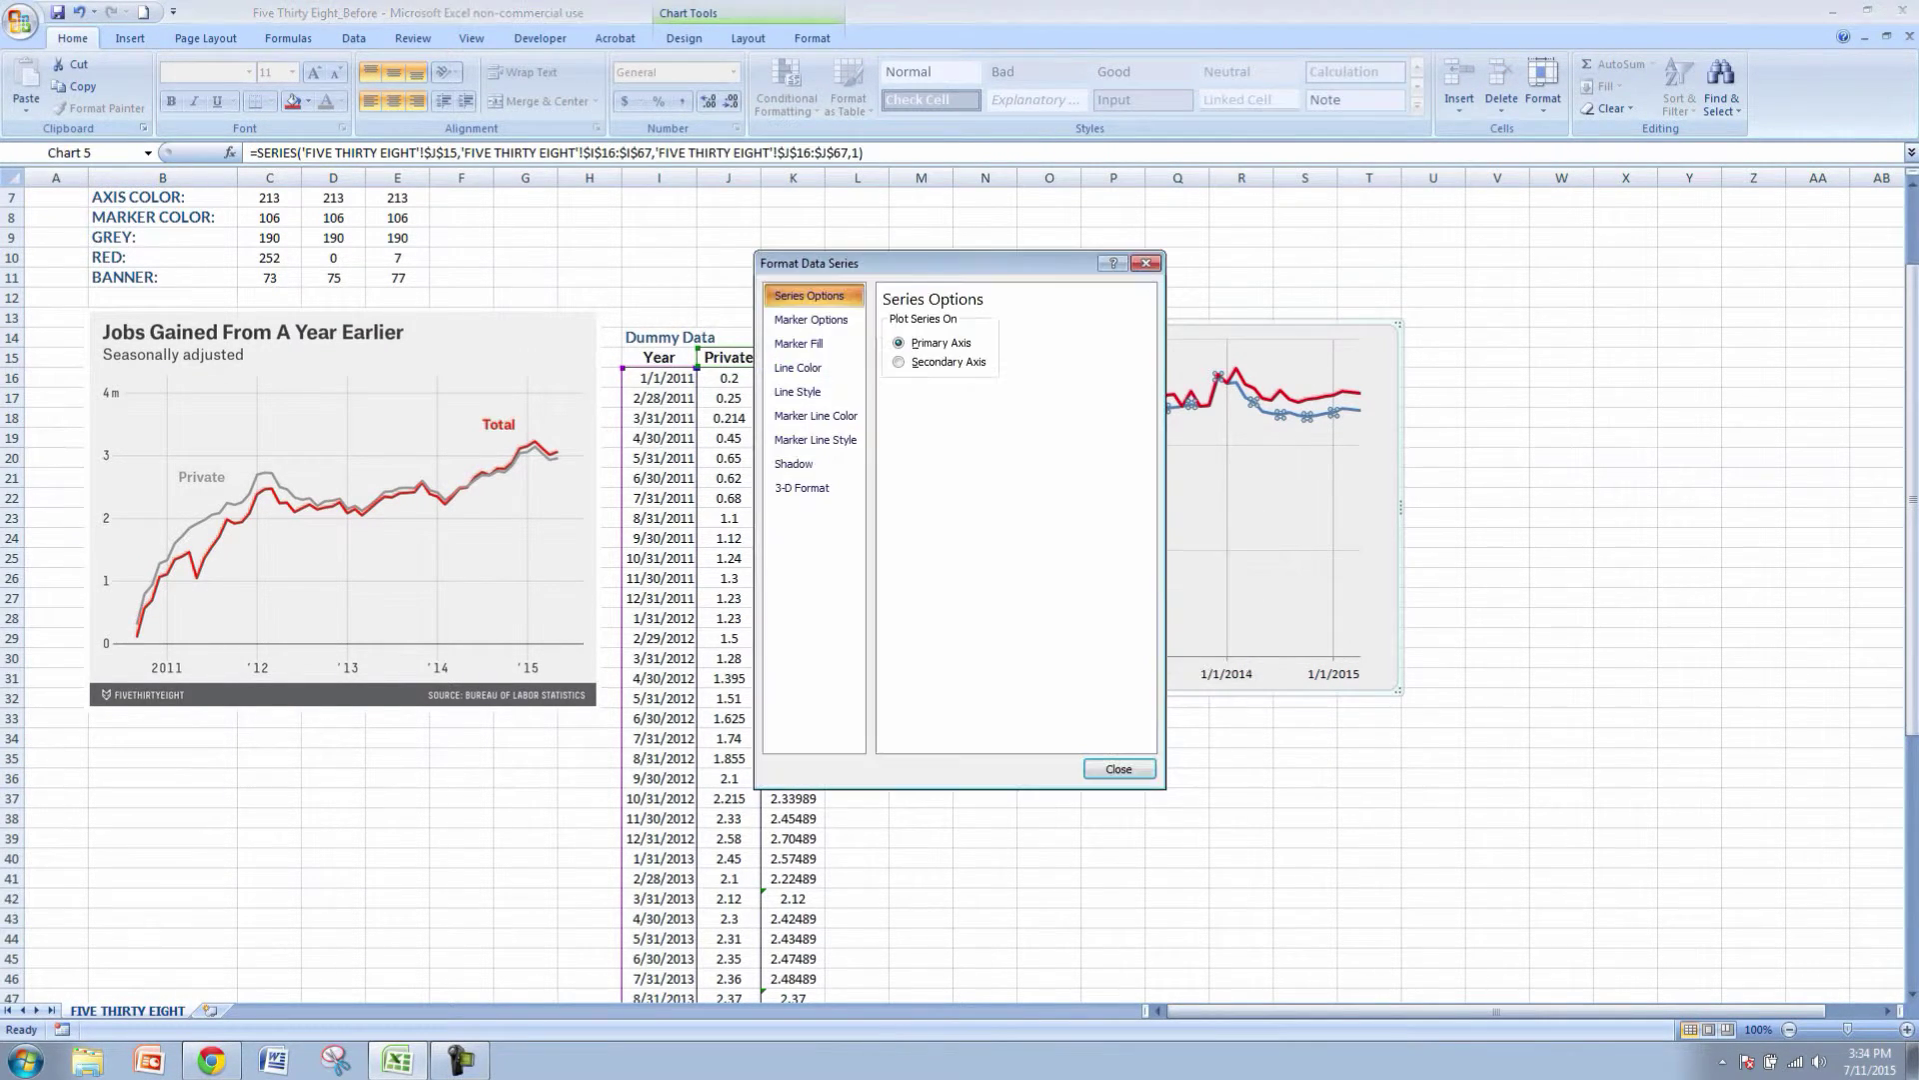
{"action": "left_click", "coordinate": [799, 365]}
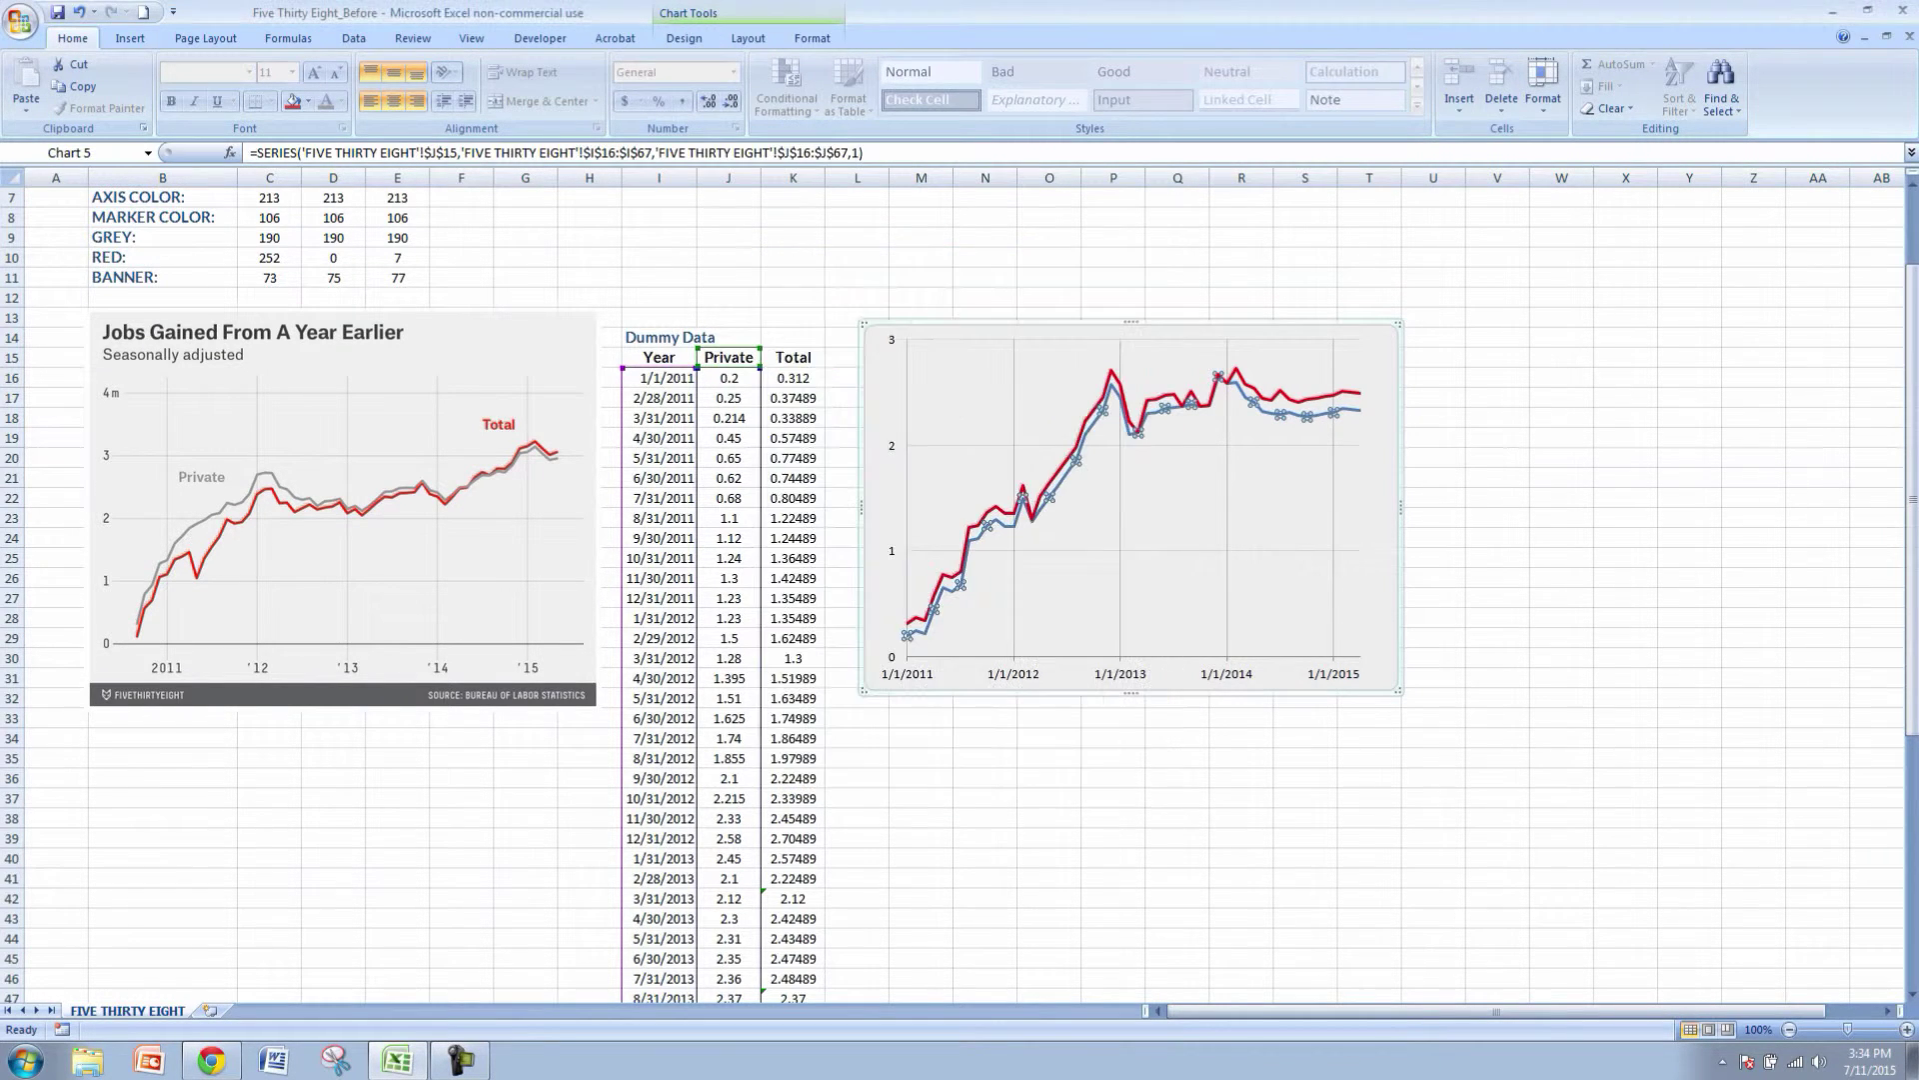
- Format the chart's Private series as a solid line in the custom grey RGB 190, 190, 190
{"action": "right_click", "coordinate": [1130, 428]}
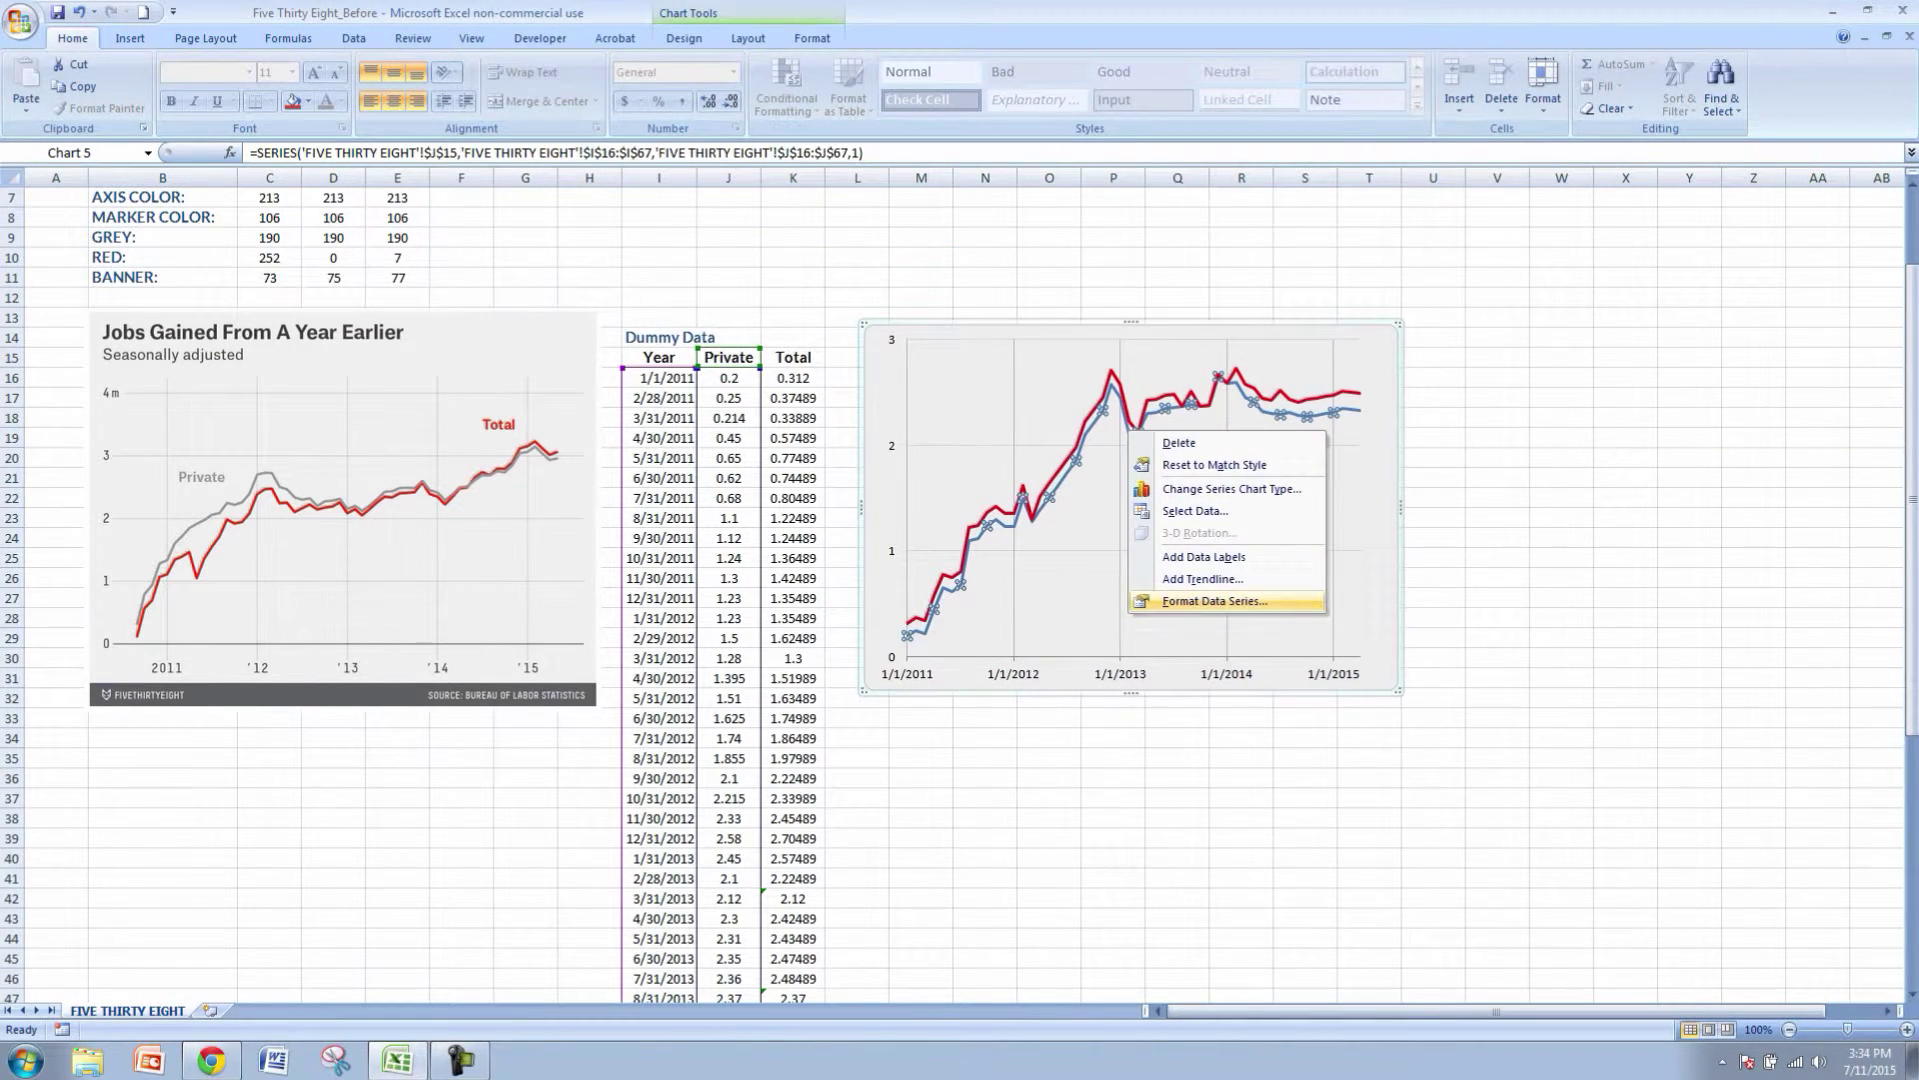
{"action": "left_click", "coordinate": [1195, 602]}
{"action": "left_click", "coordinate": [799, 368]}
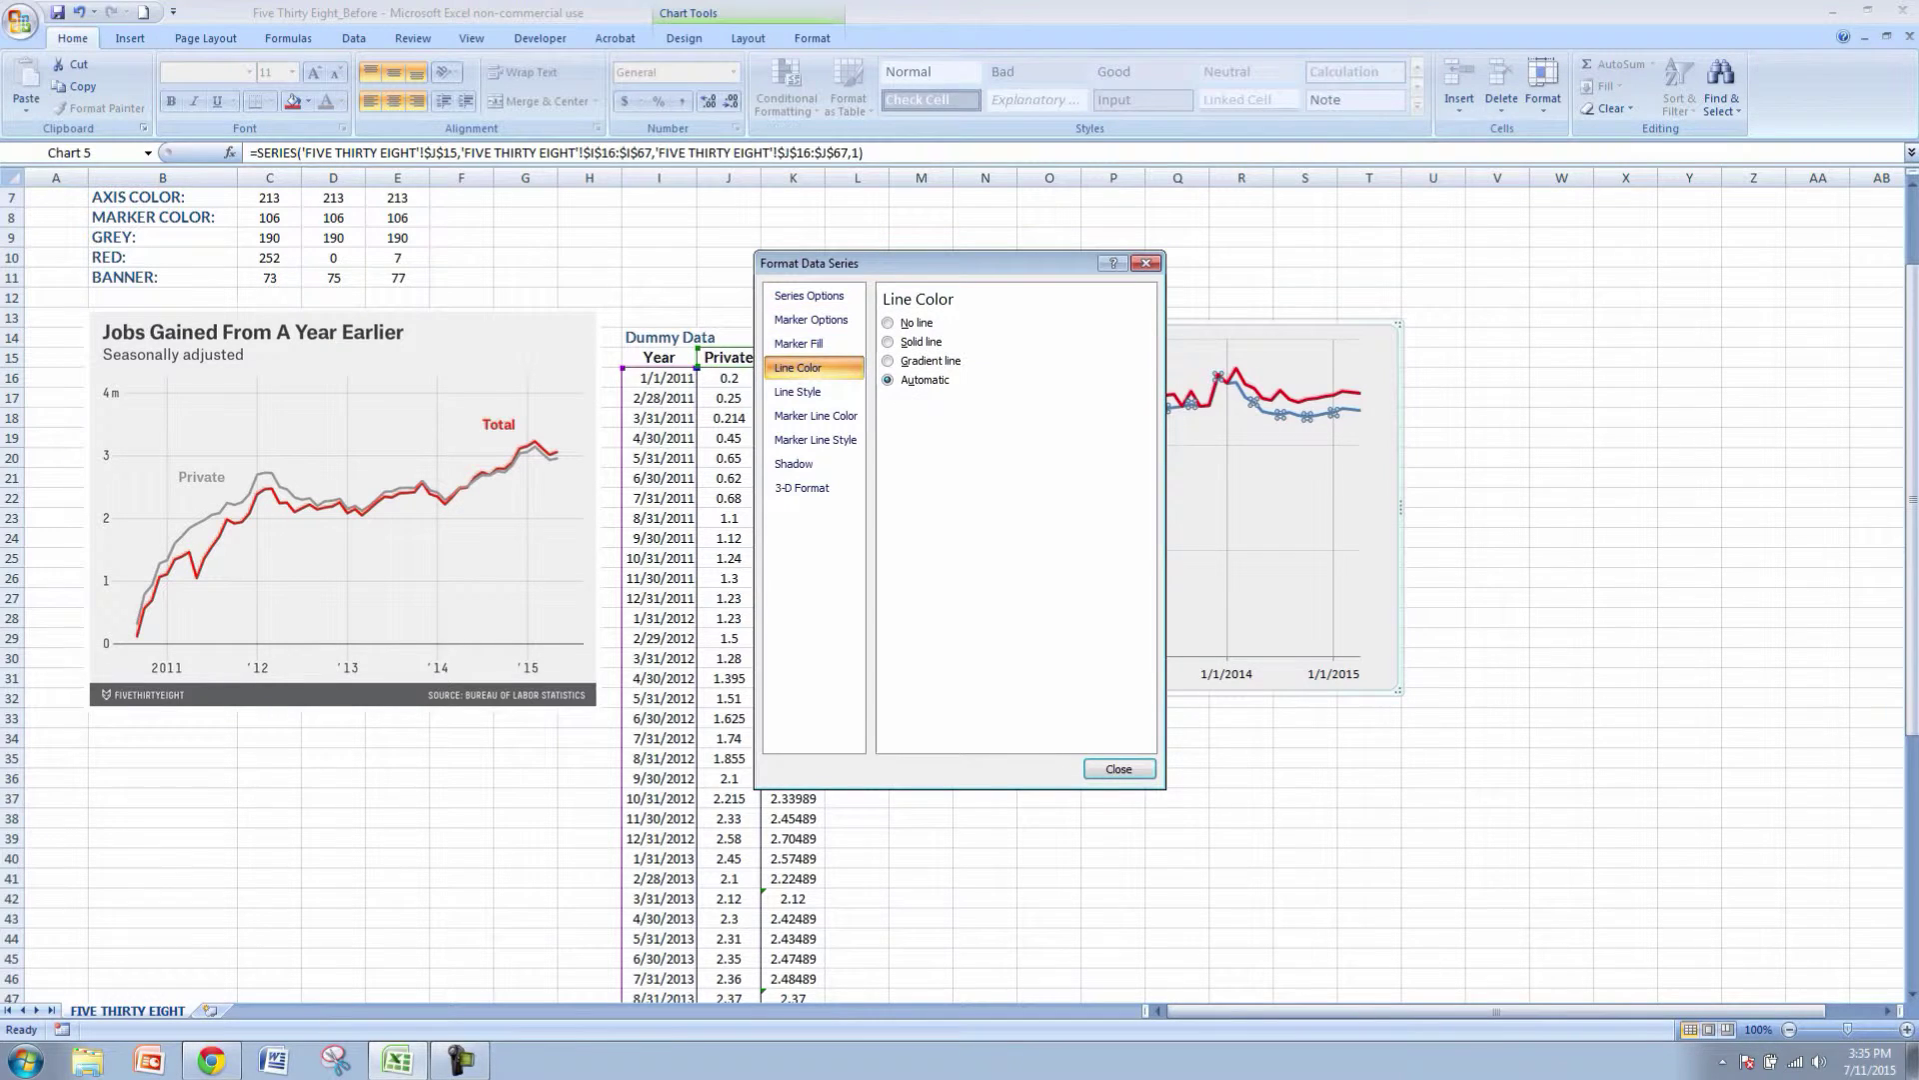
{"action": "left_click", "coordinate": [920, 342]}
{"action": "left_click", "coordinate": [970, 404]}
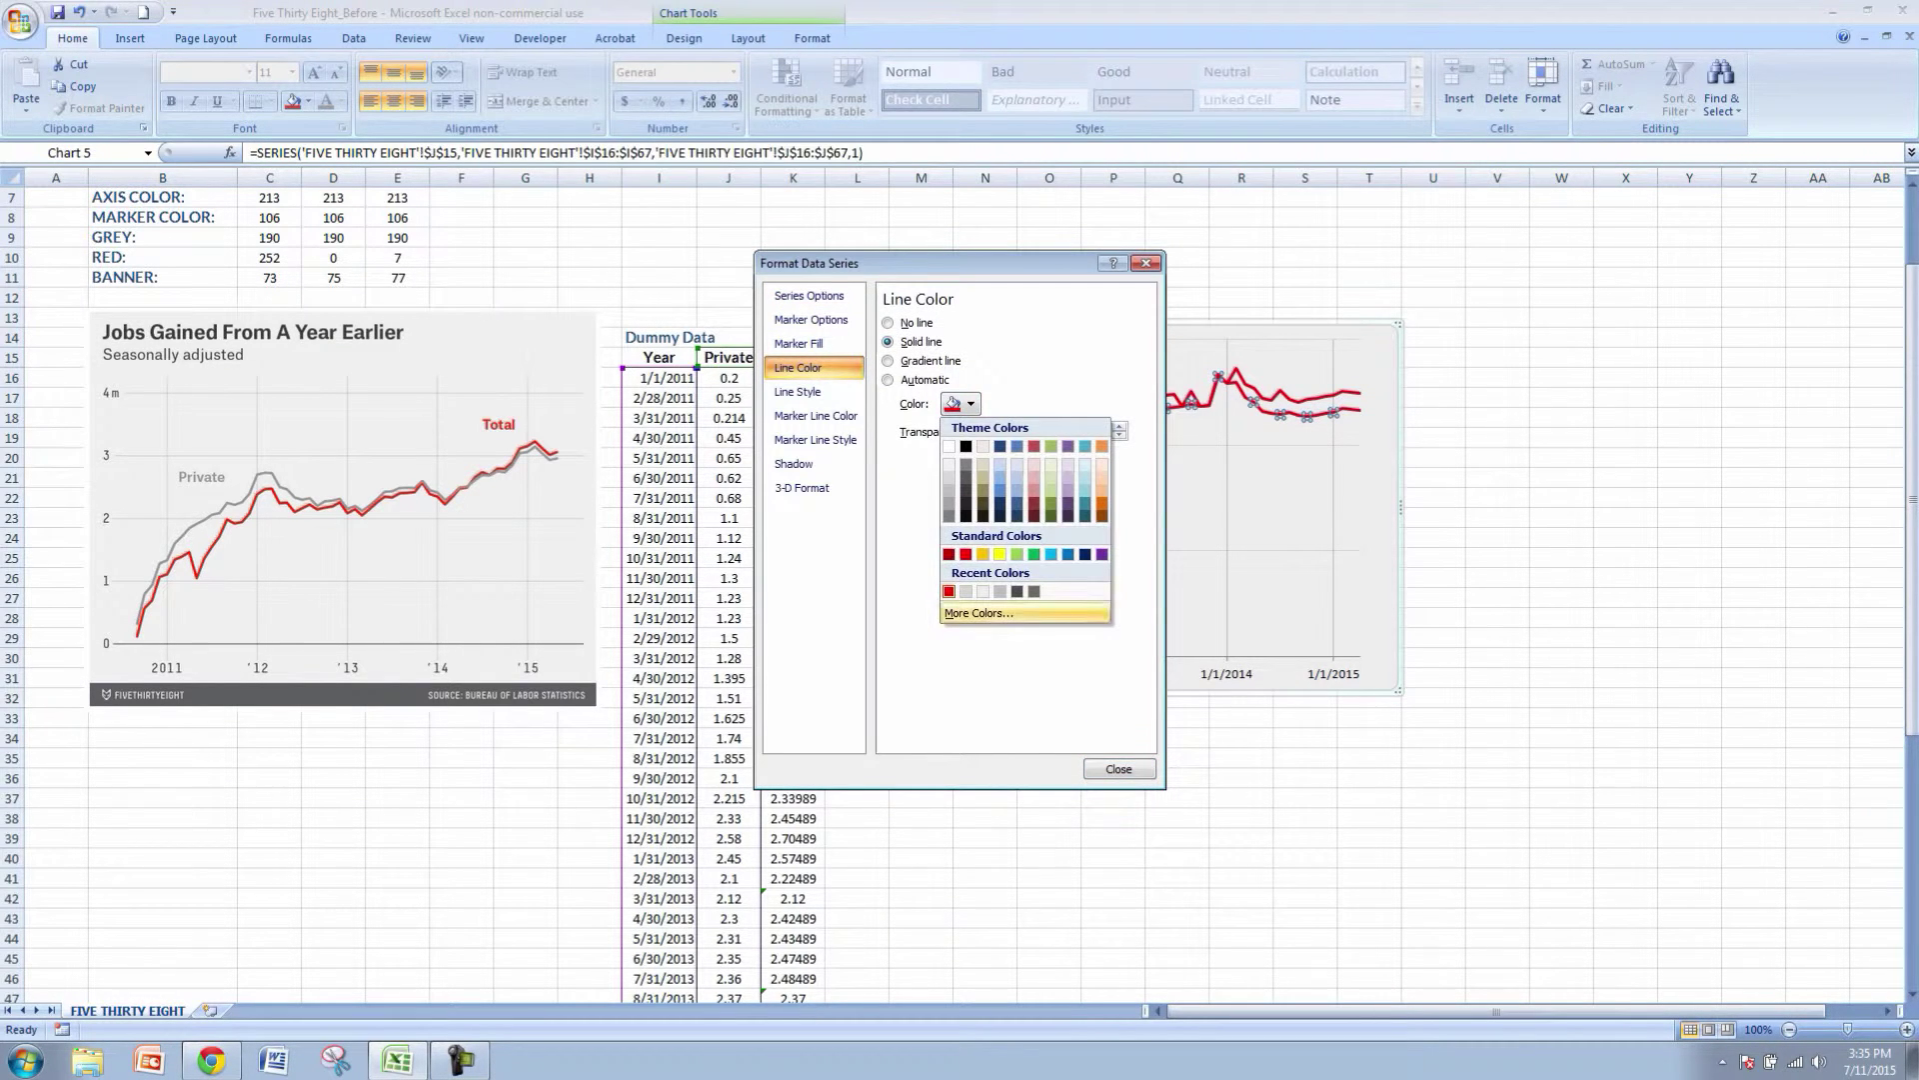
{"action": "left_click", "coordinate": [980, 613]}
{"action": "double_click", "coordinate": [888, 624]}
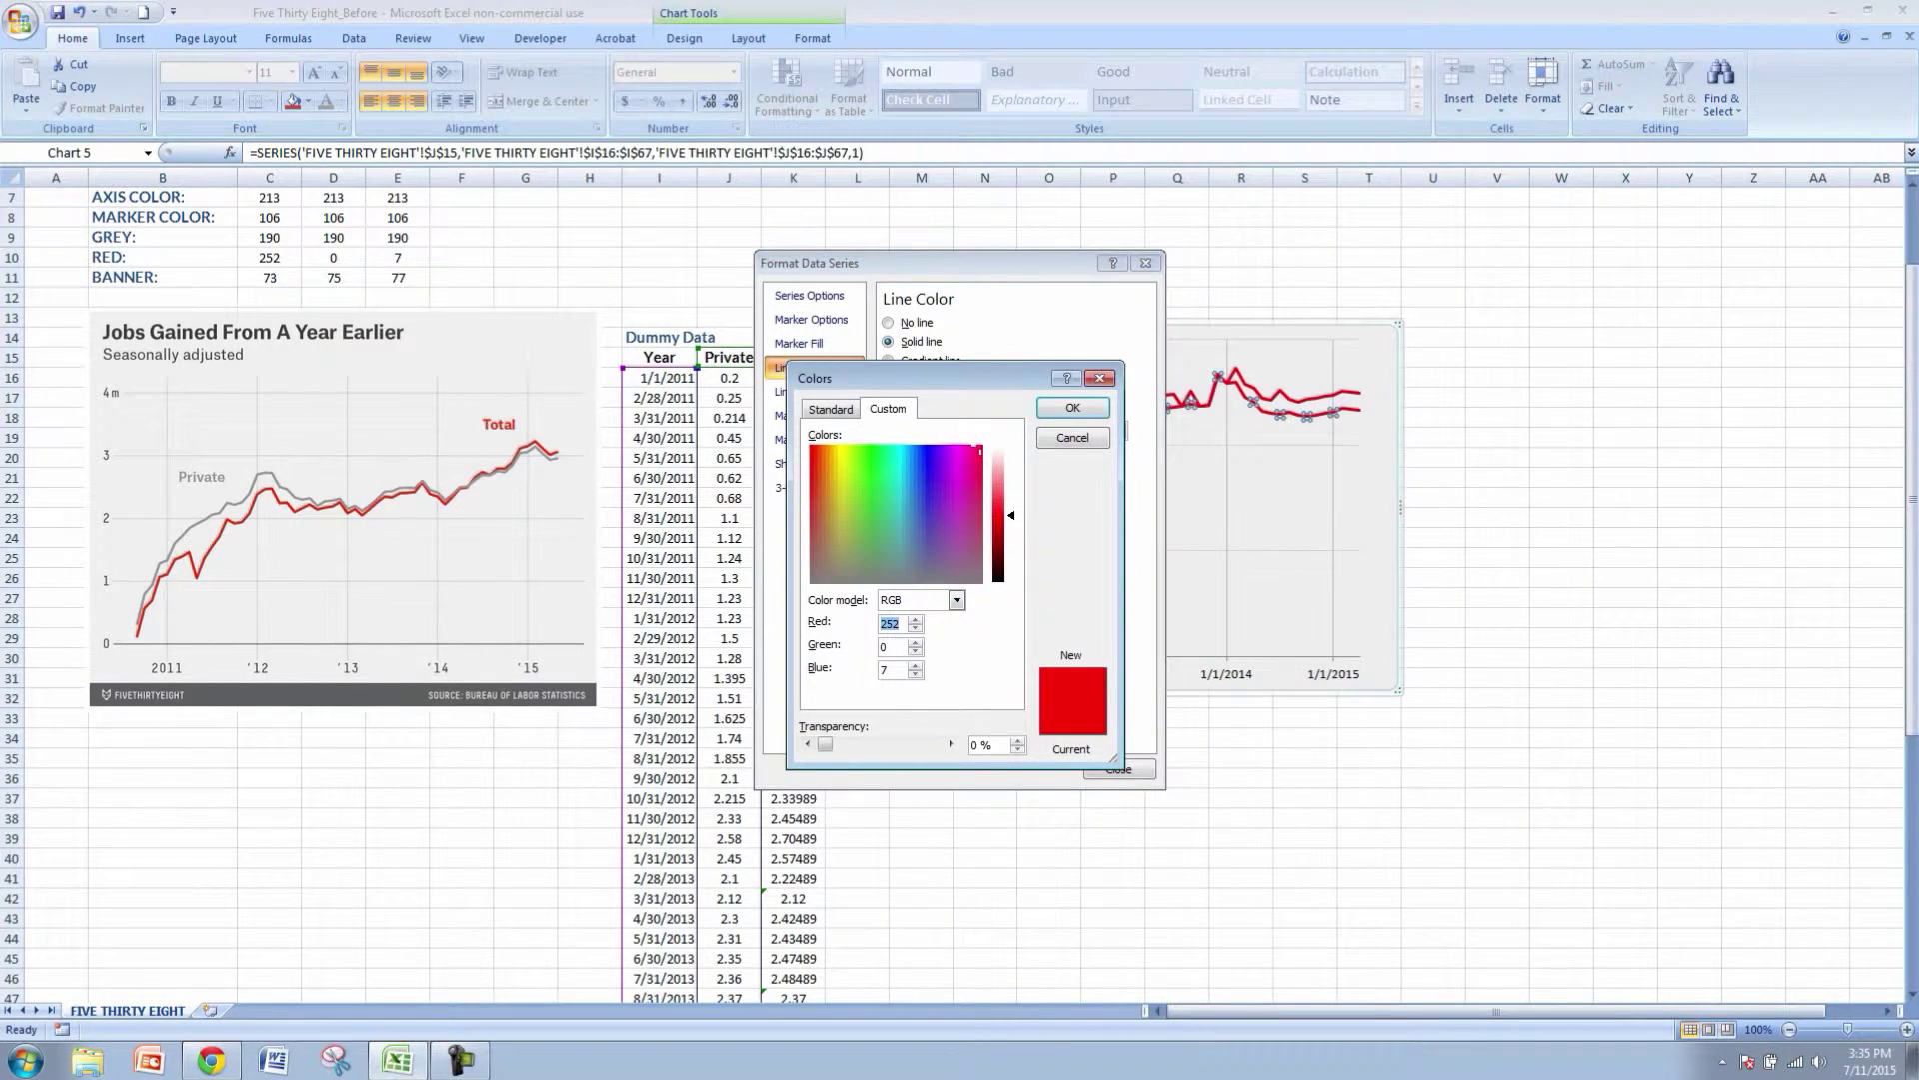
{"action": "type", "text": "190"}
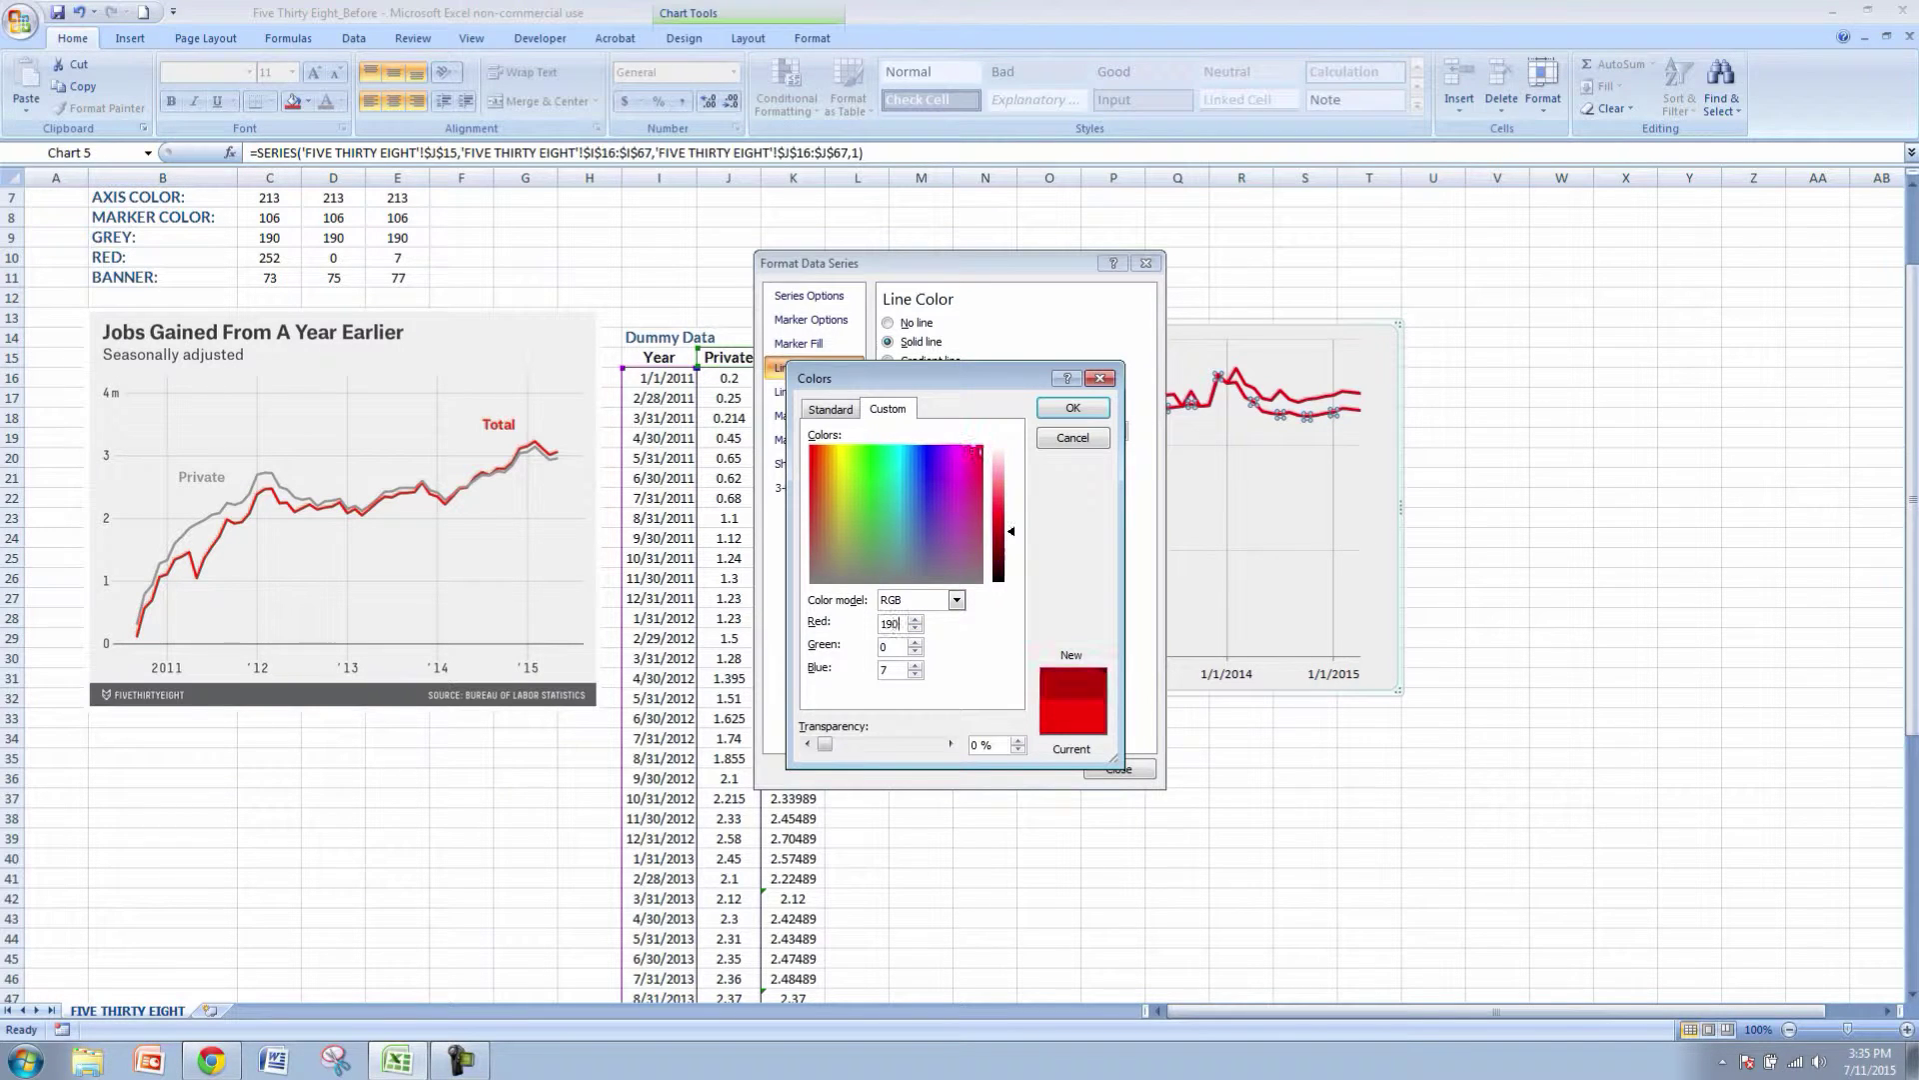
{"action": "key", "text": "Tab"}
{"action": "type", "text": "190"}
{"action": "key", "text": "Tab"}
{"action": "type", "text": "190"}
{"action": "key", "text": "Return"}
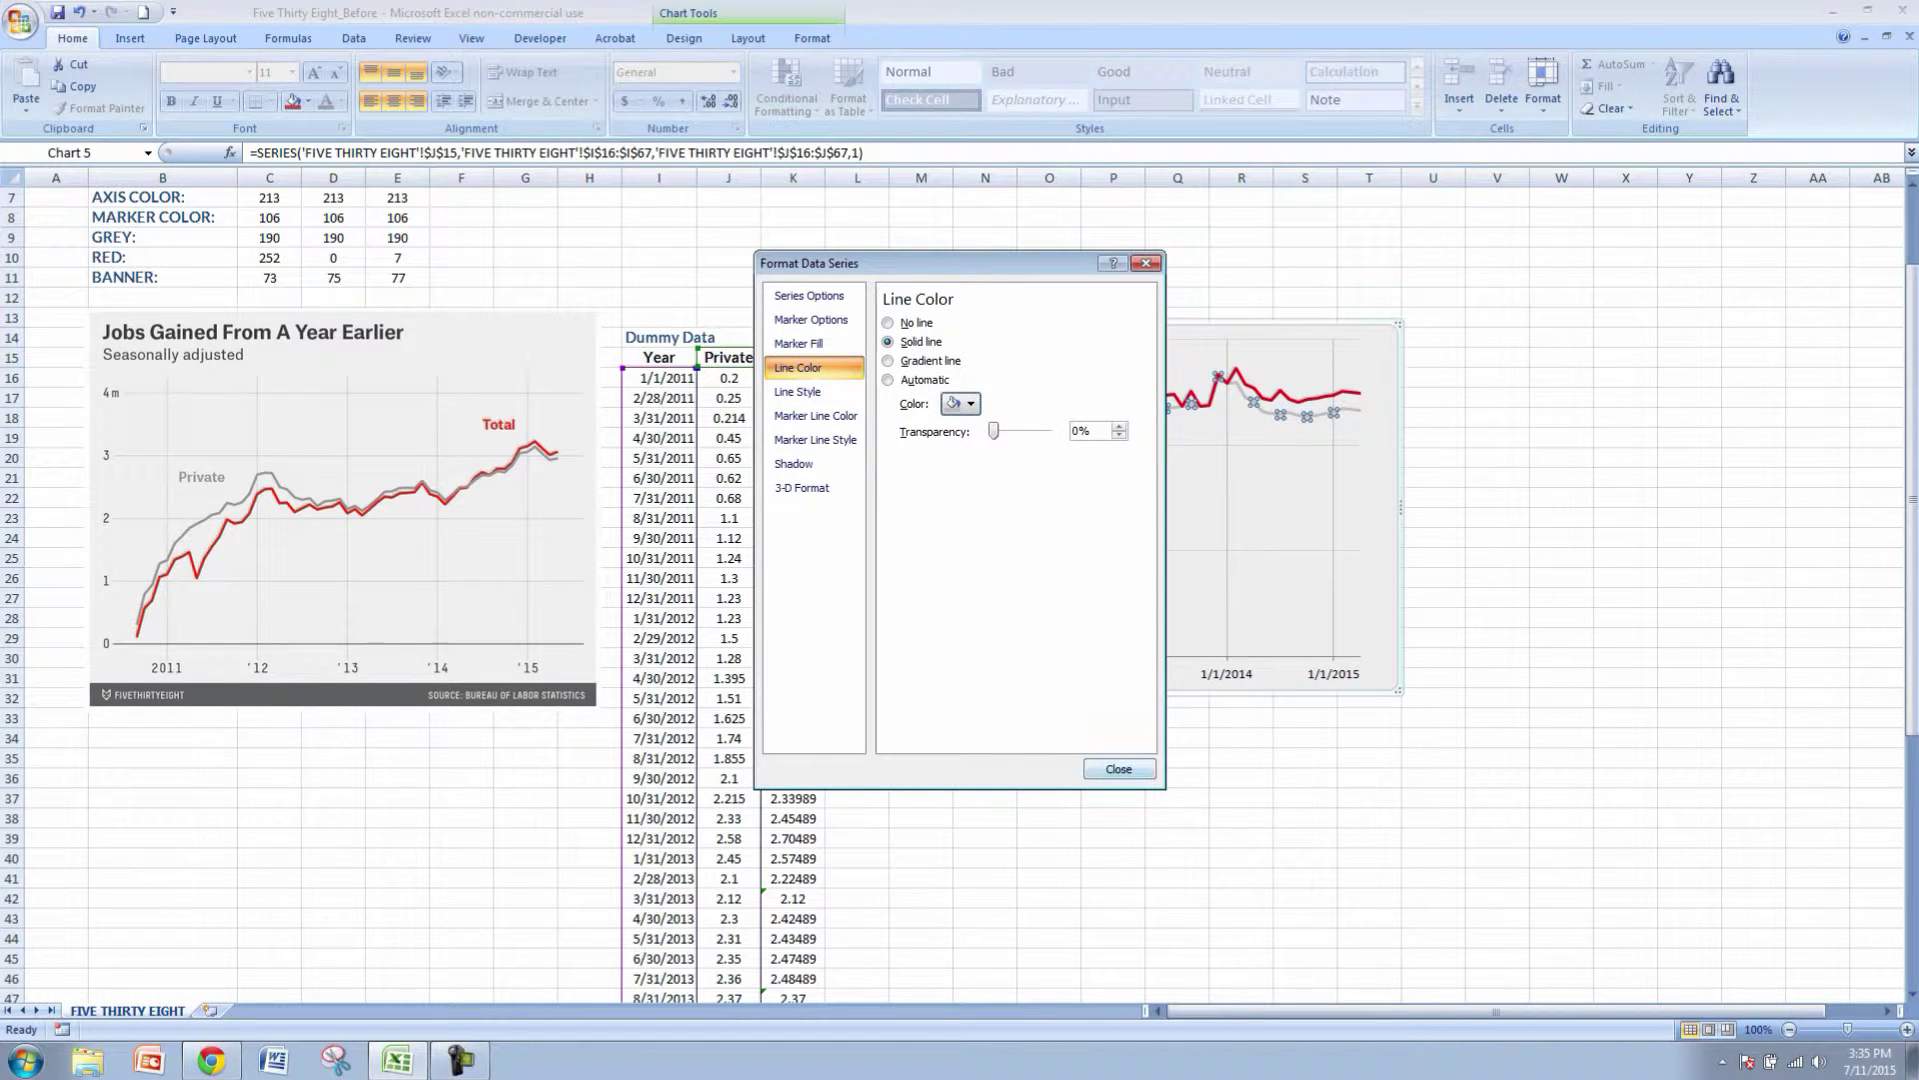
{"action": "left_click", "coordinate": [1120, 768]}
{"action": "left_click", "coordinate": [1178, 777]}
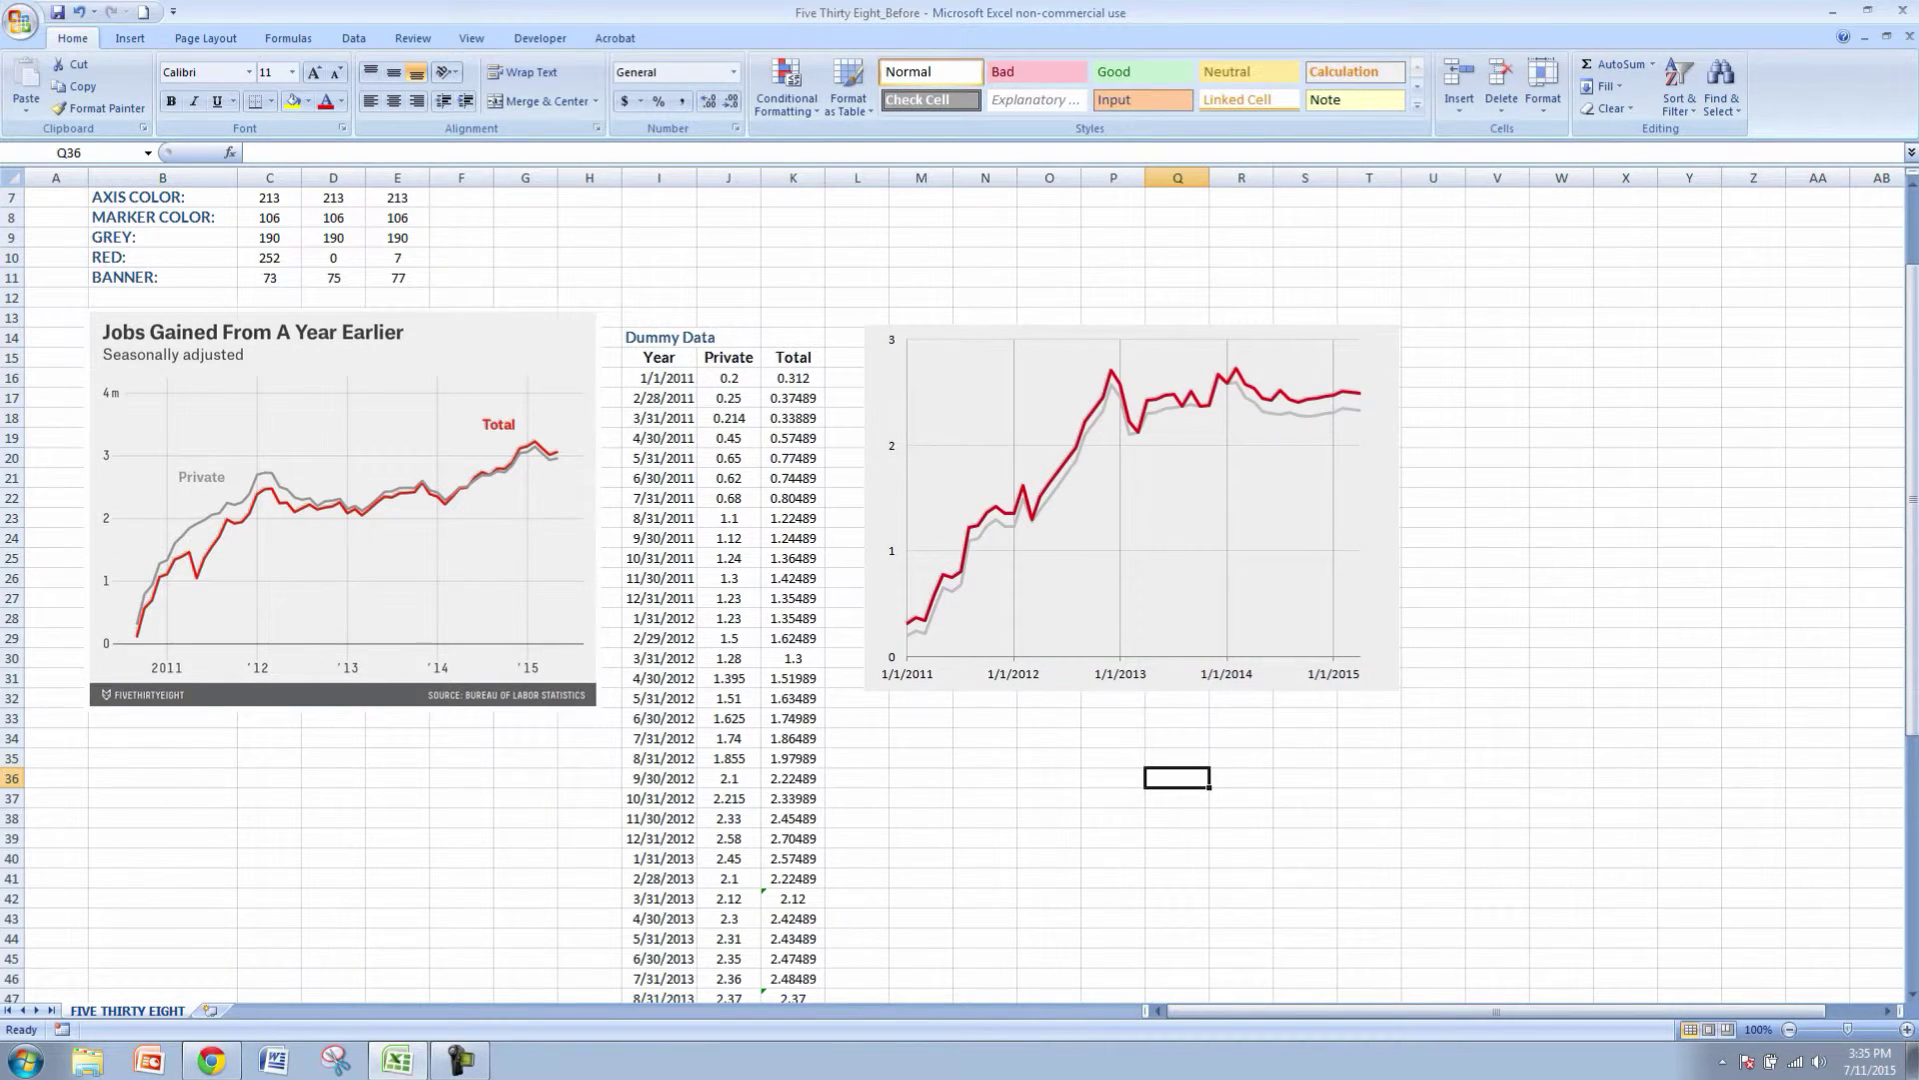
- Make the labels of the chart's vertical and horizontal axes bold
{"action": "left_click", "coordinate": [898, 565]}
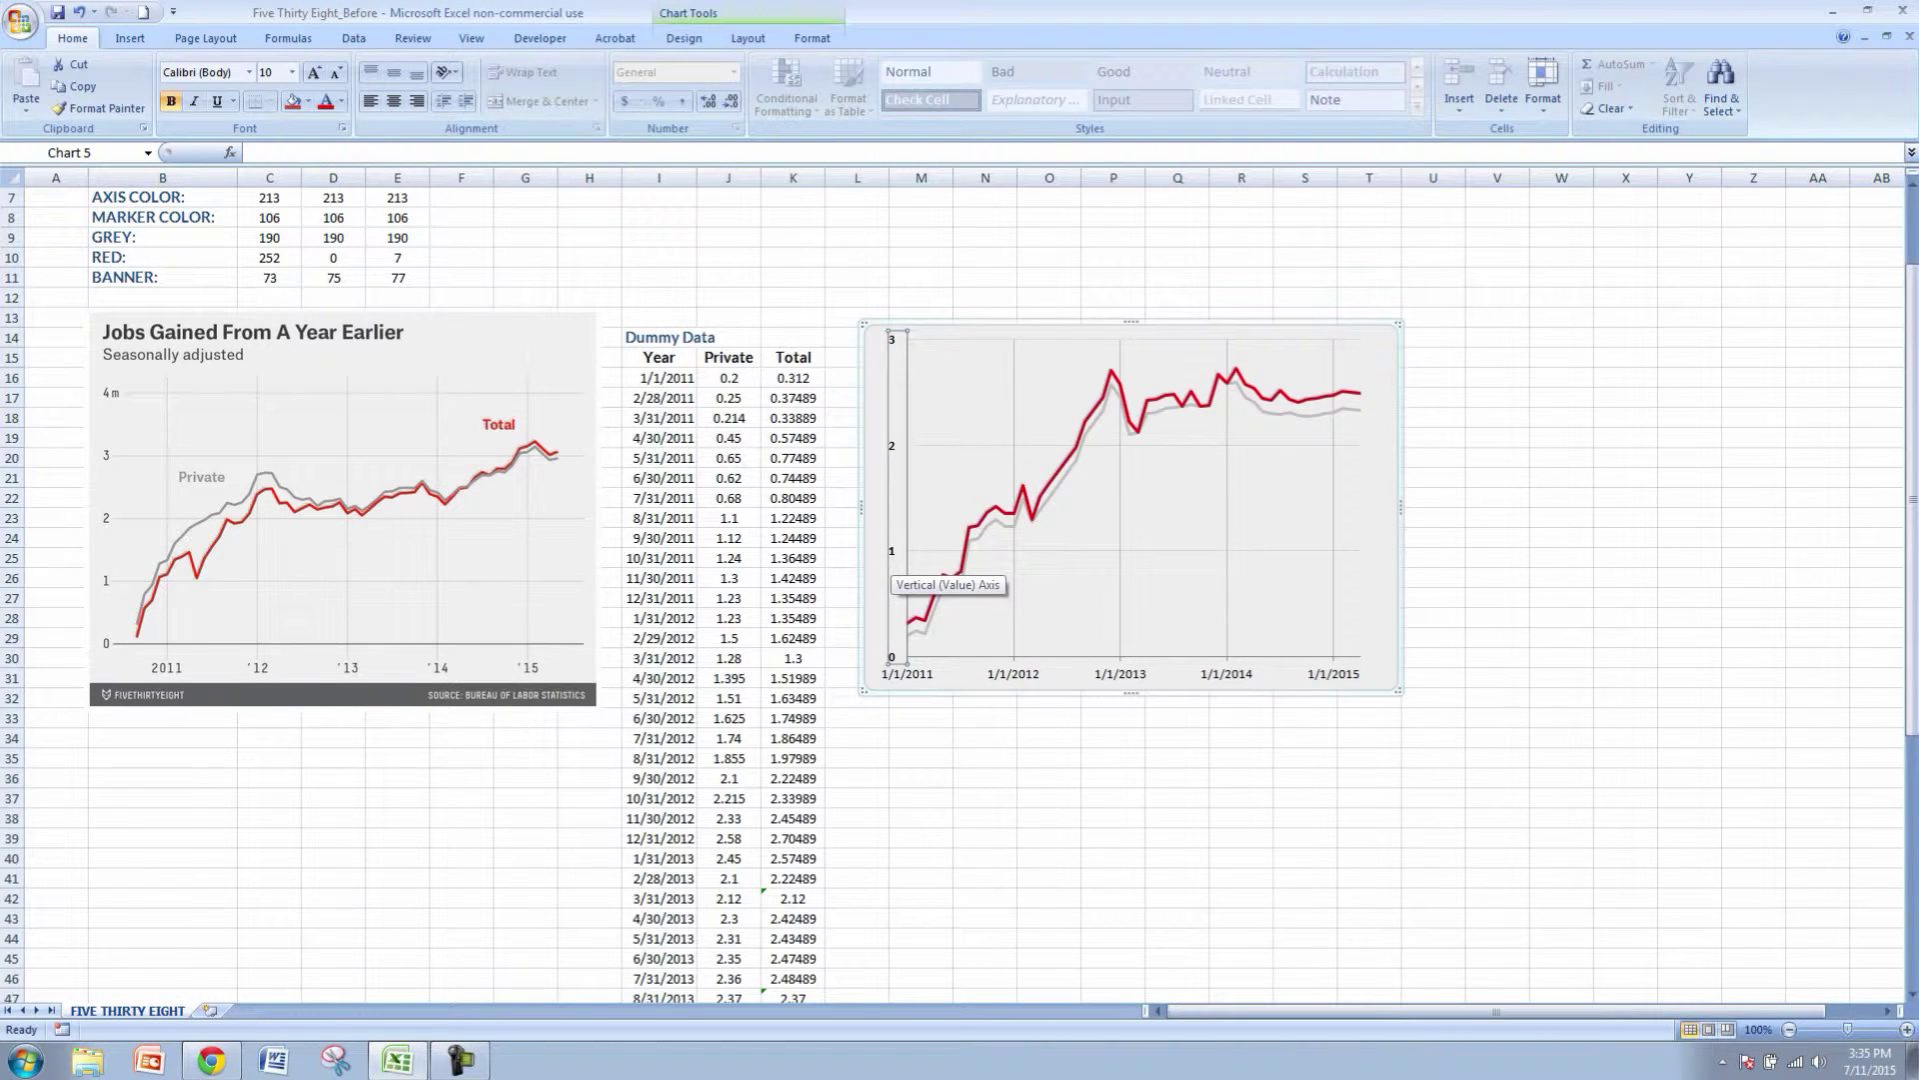
{"action": "left_click", "coordinate": [912, 674]}
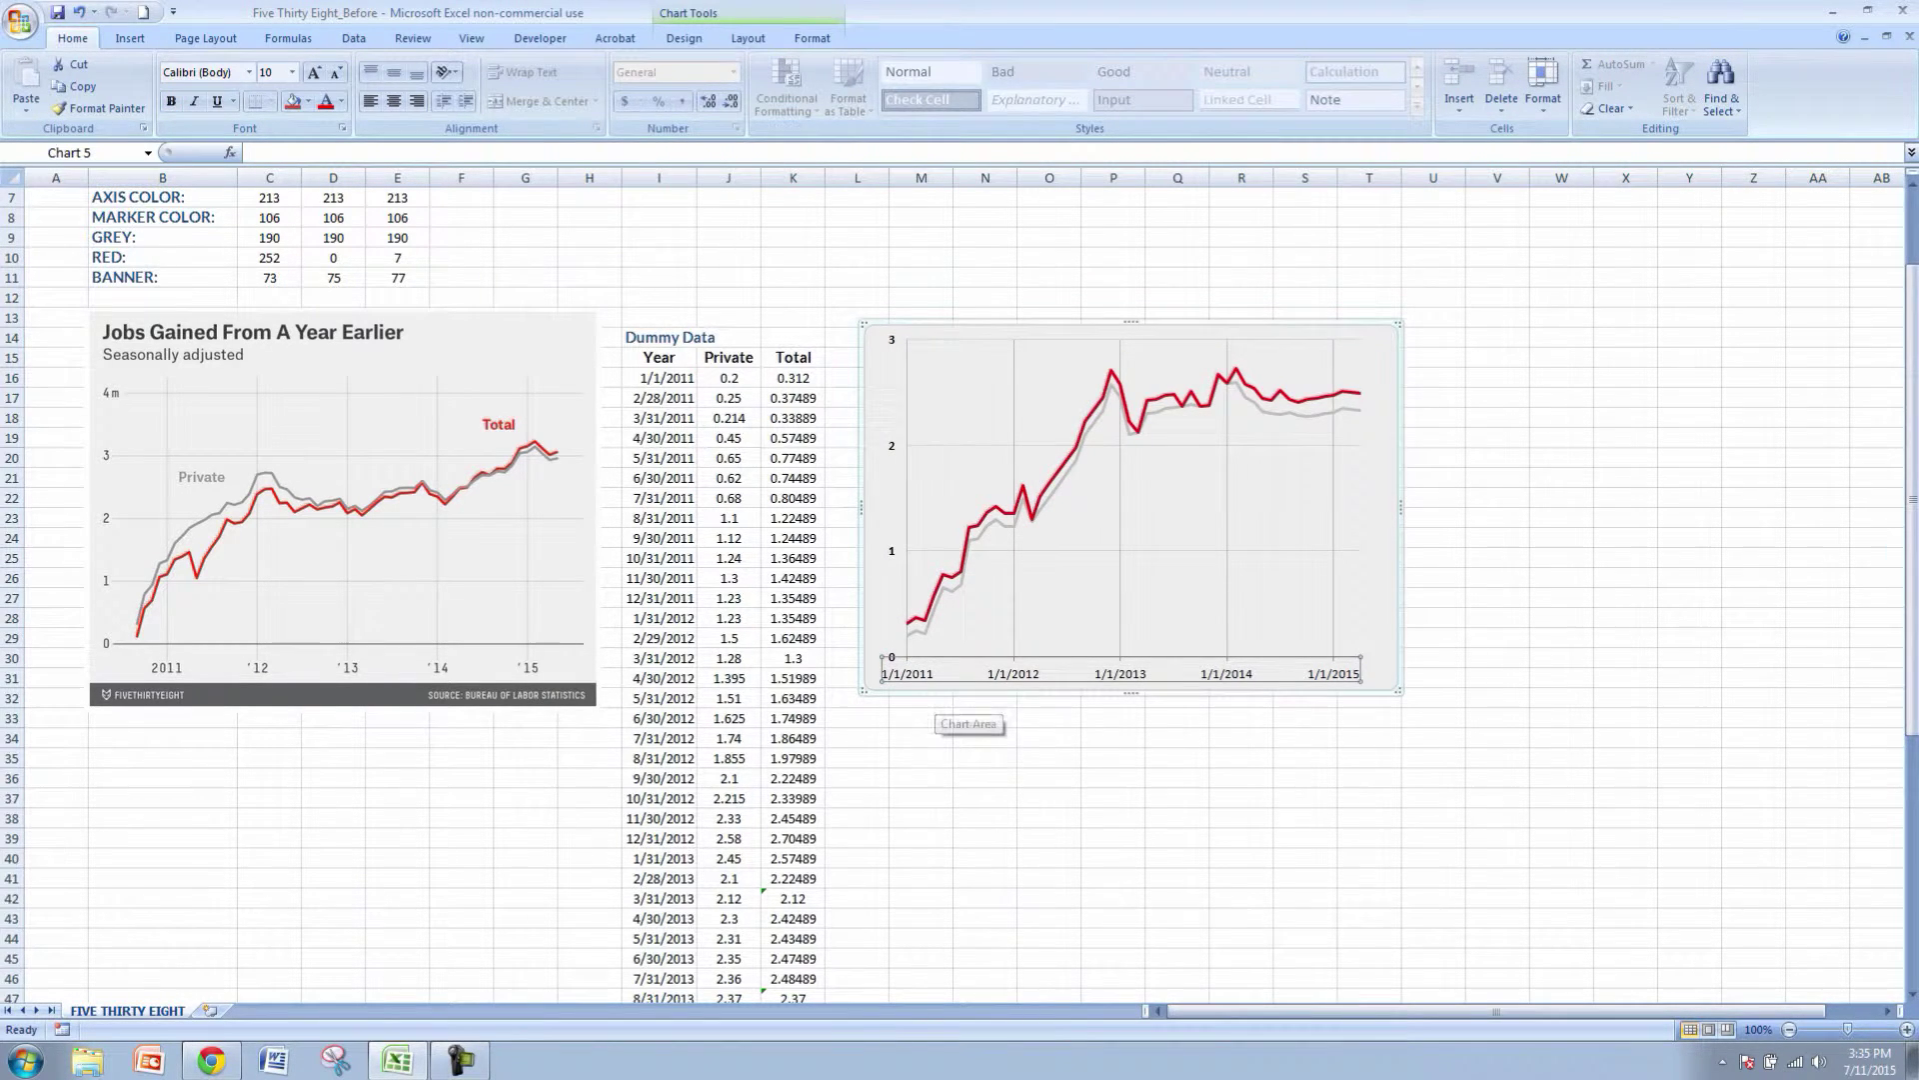
{"action": "key", "text": "ctrl+b"}
{"action": "left_click", "coordinate": [1049, 757]}
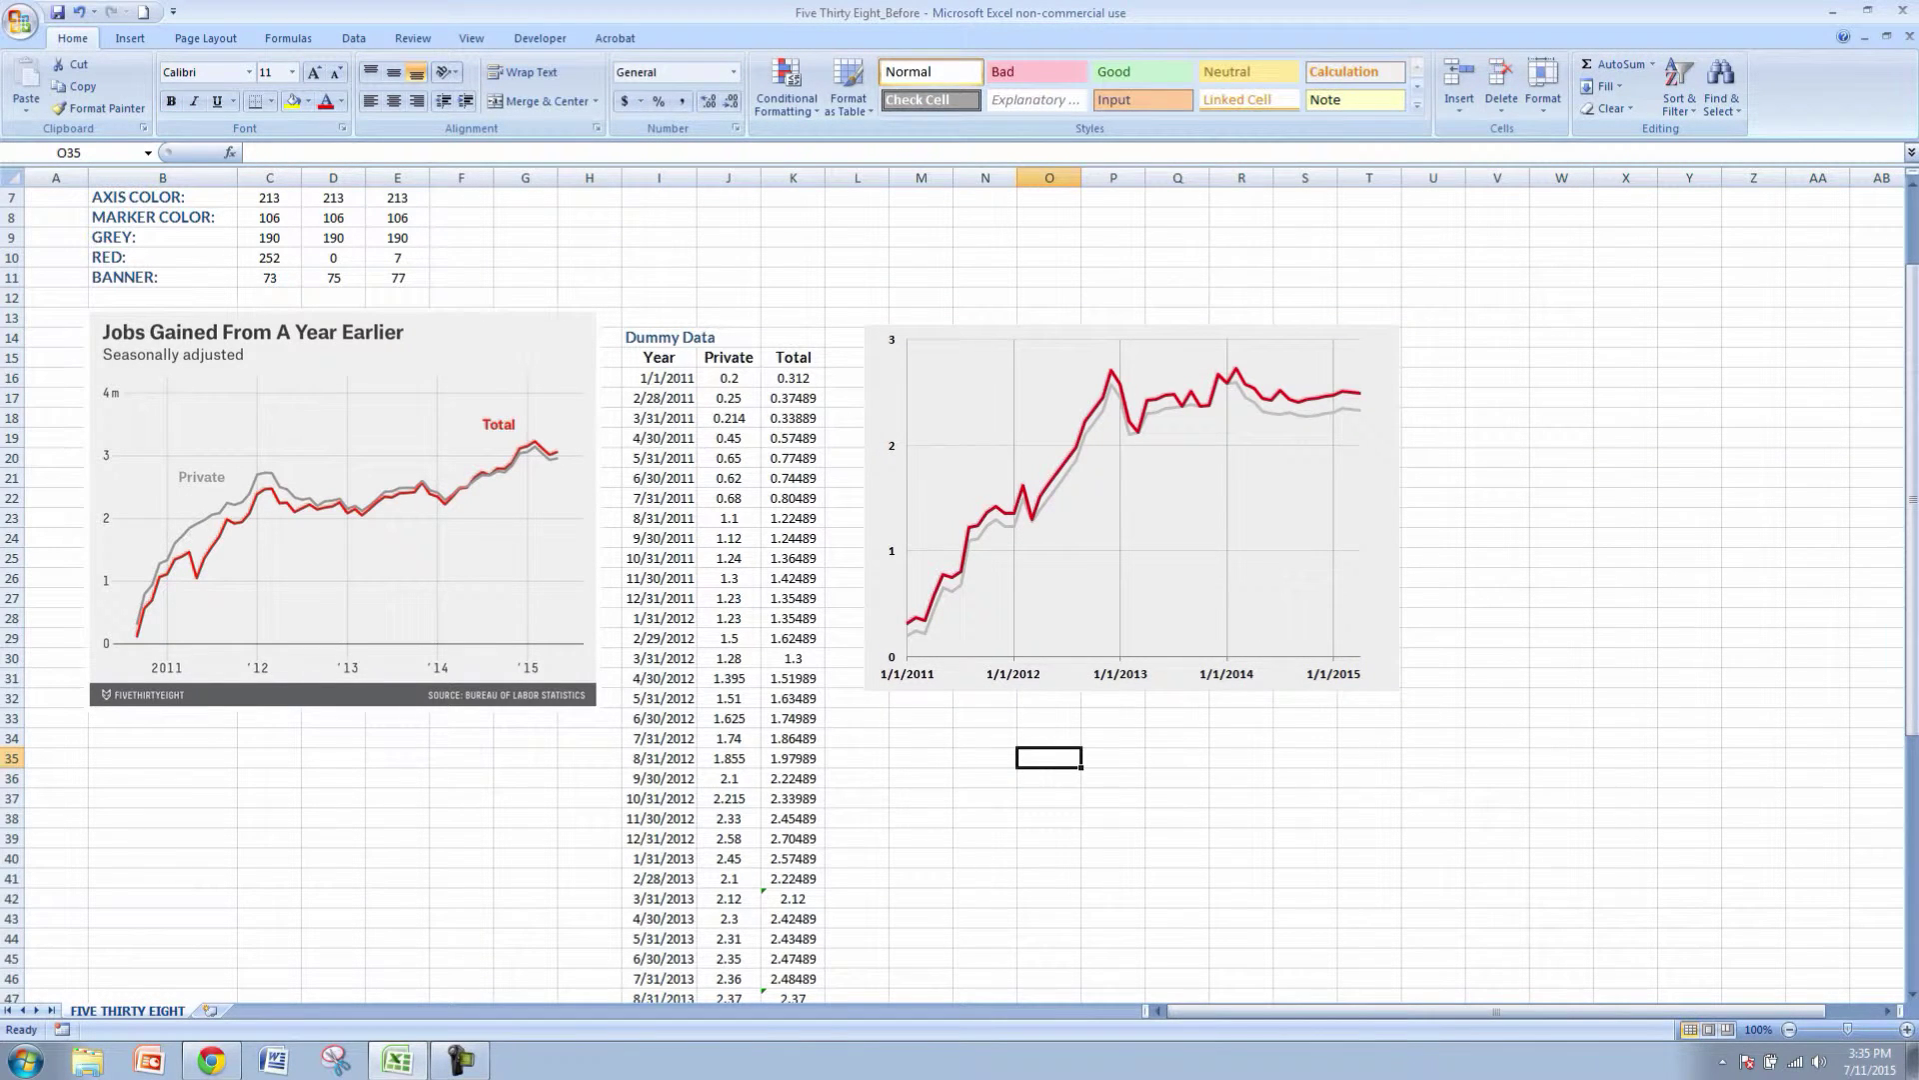
- Apply the custom number format yyyy to the chart's horizontal date axis so its labels show only the year
{"action": "left_click", "coordinate": [1014, 675]}
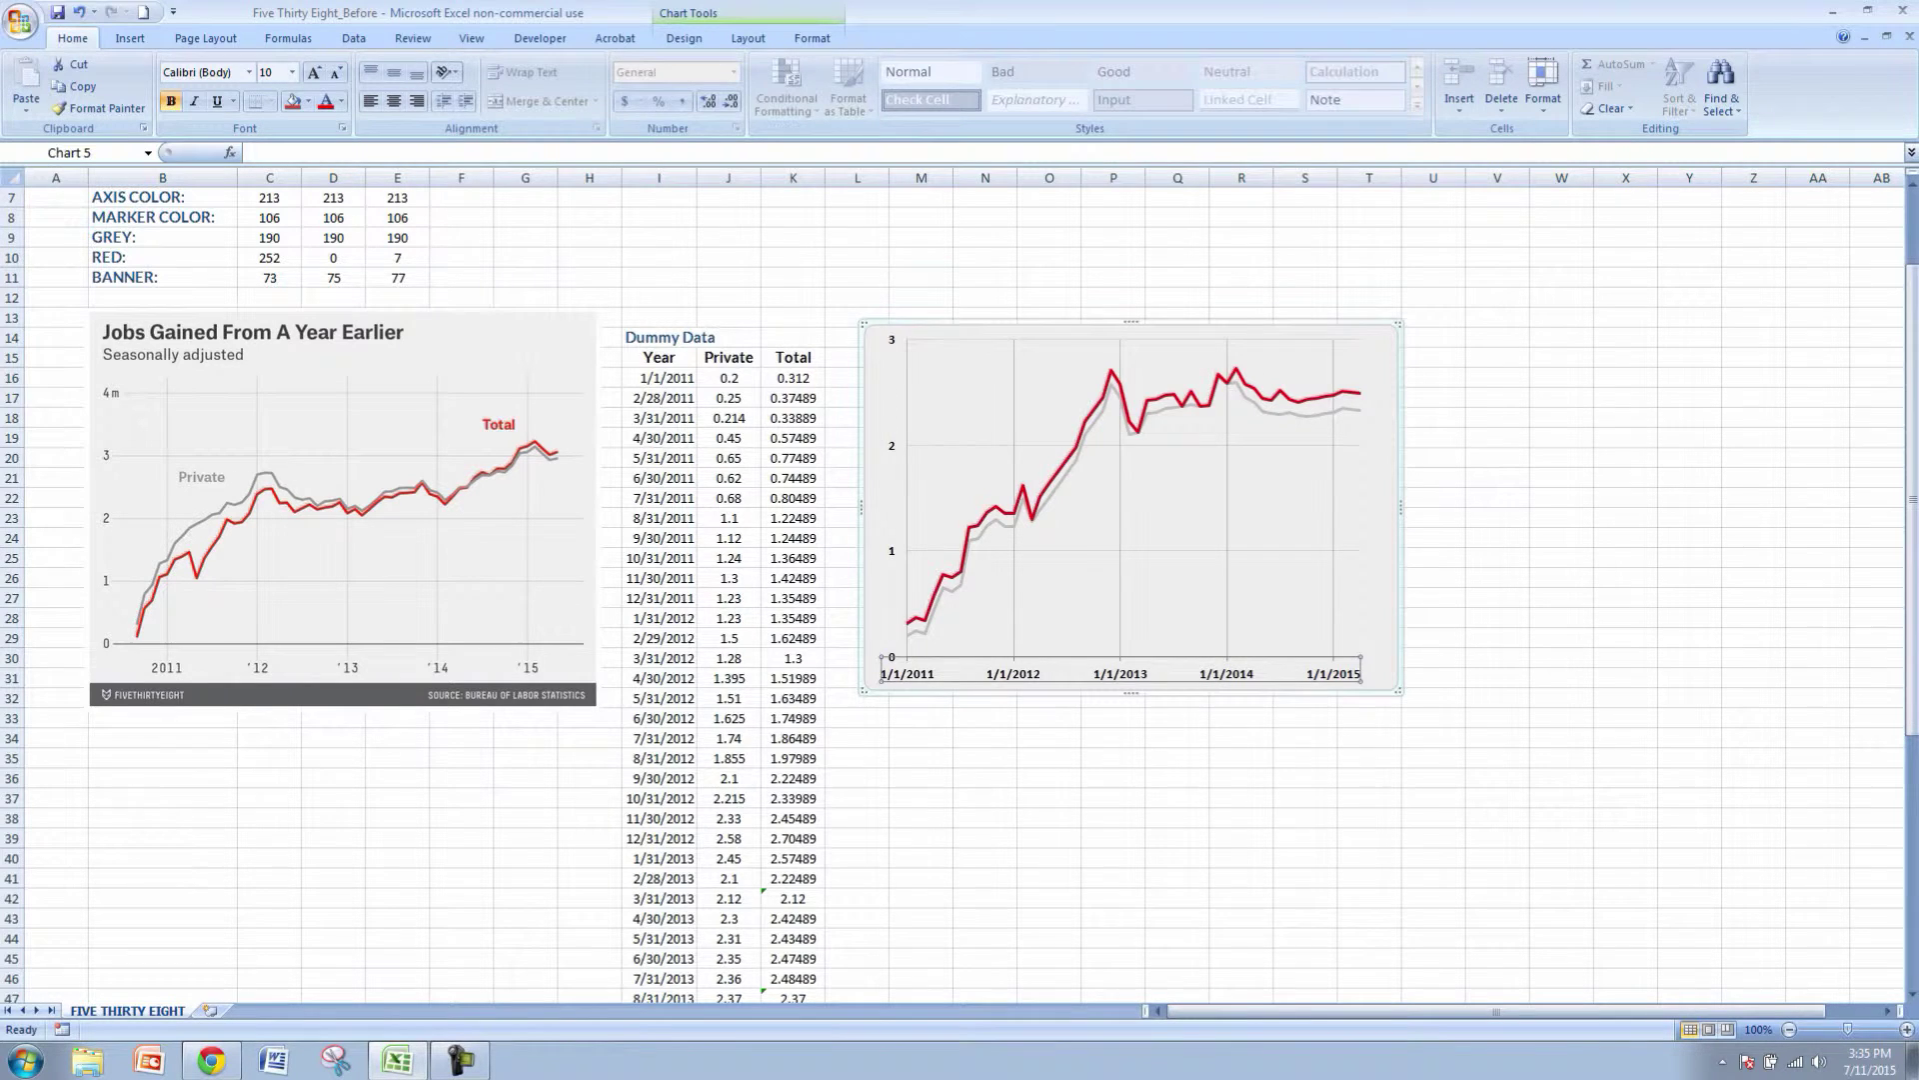
{"action": "right_click", "coordinate": [907, 673]}
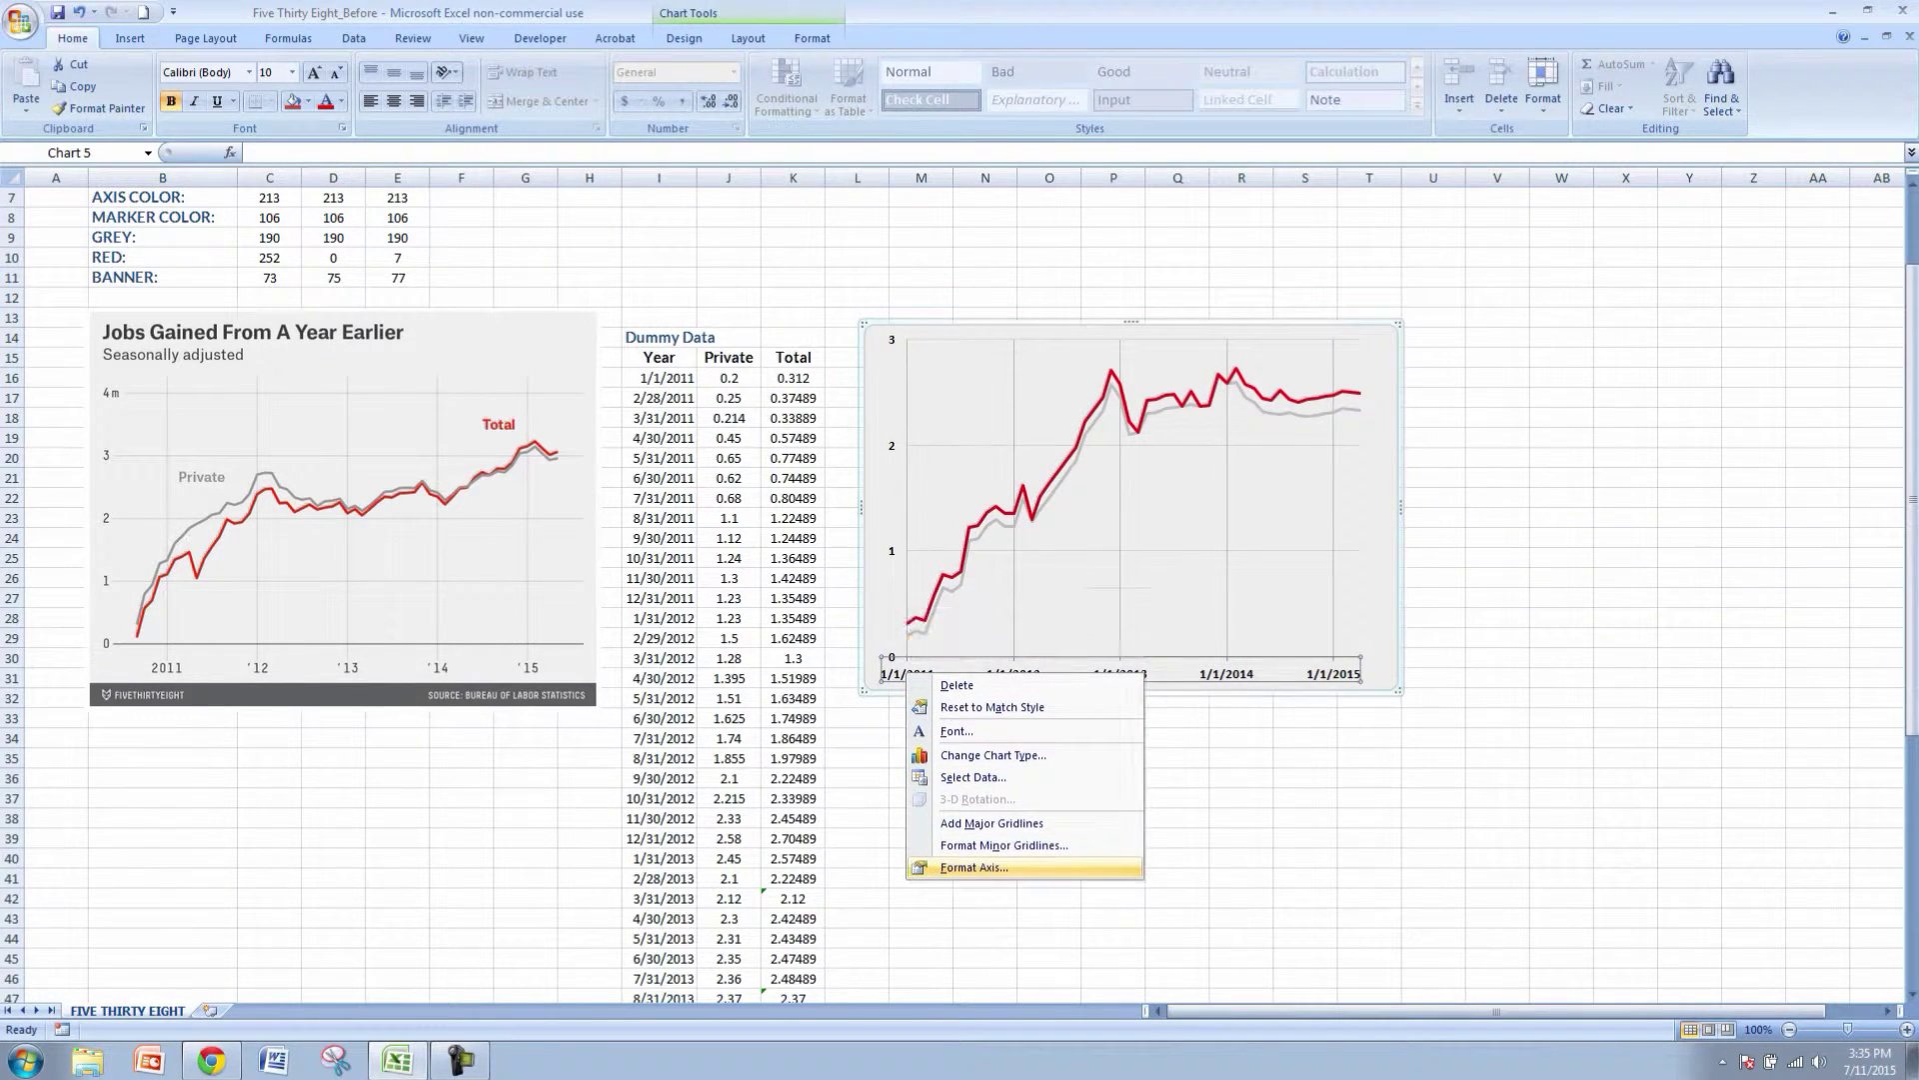
{"action": "left_click", "coordinate": [973, 867]}
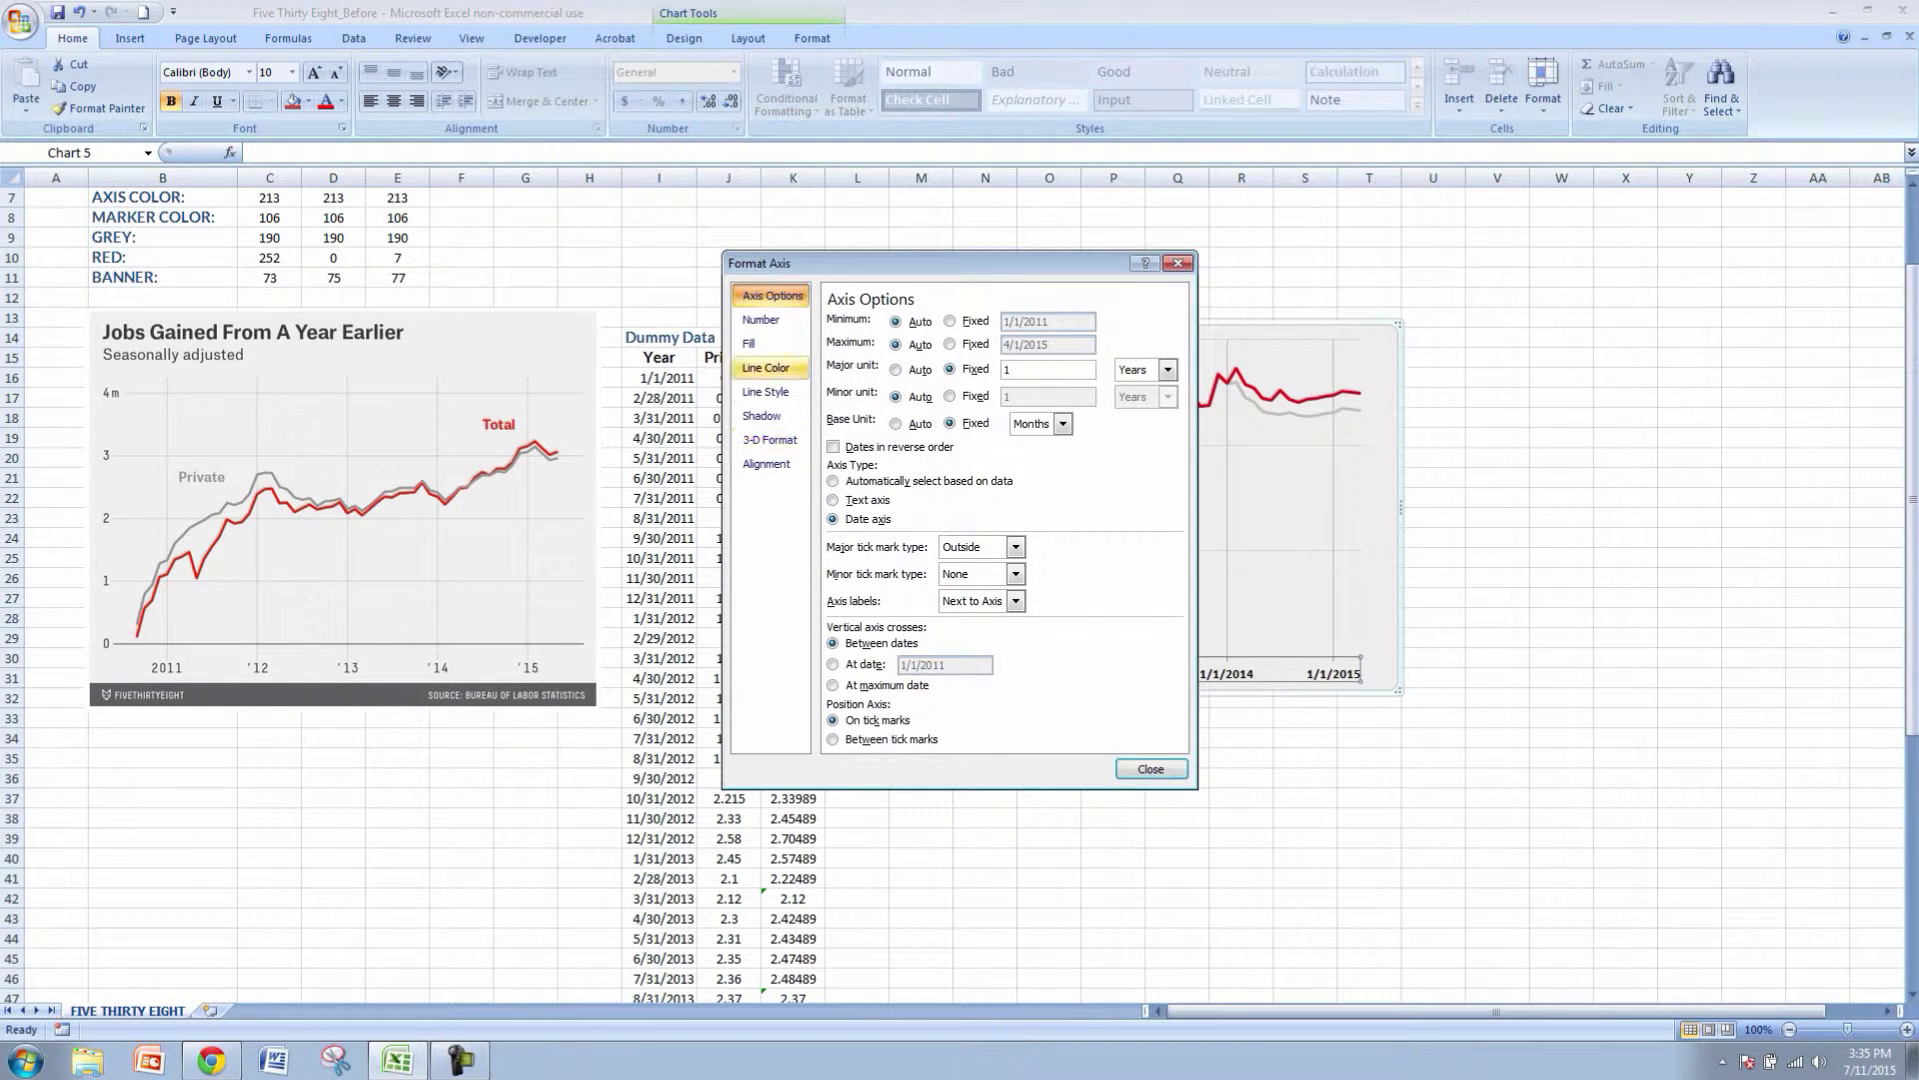
{"action": "left_click", "coordinate": [761, 319]}
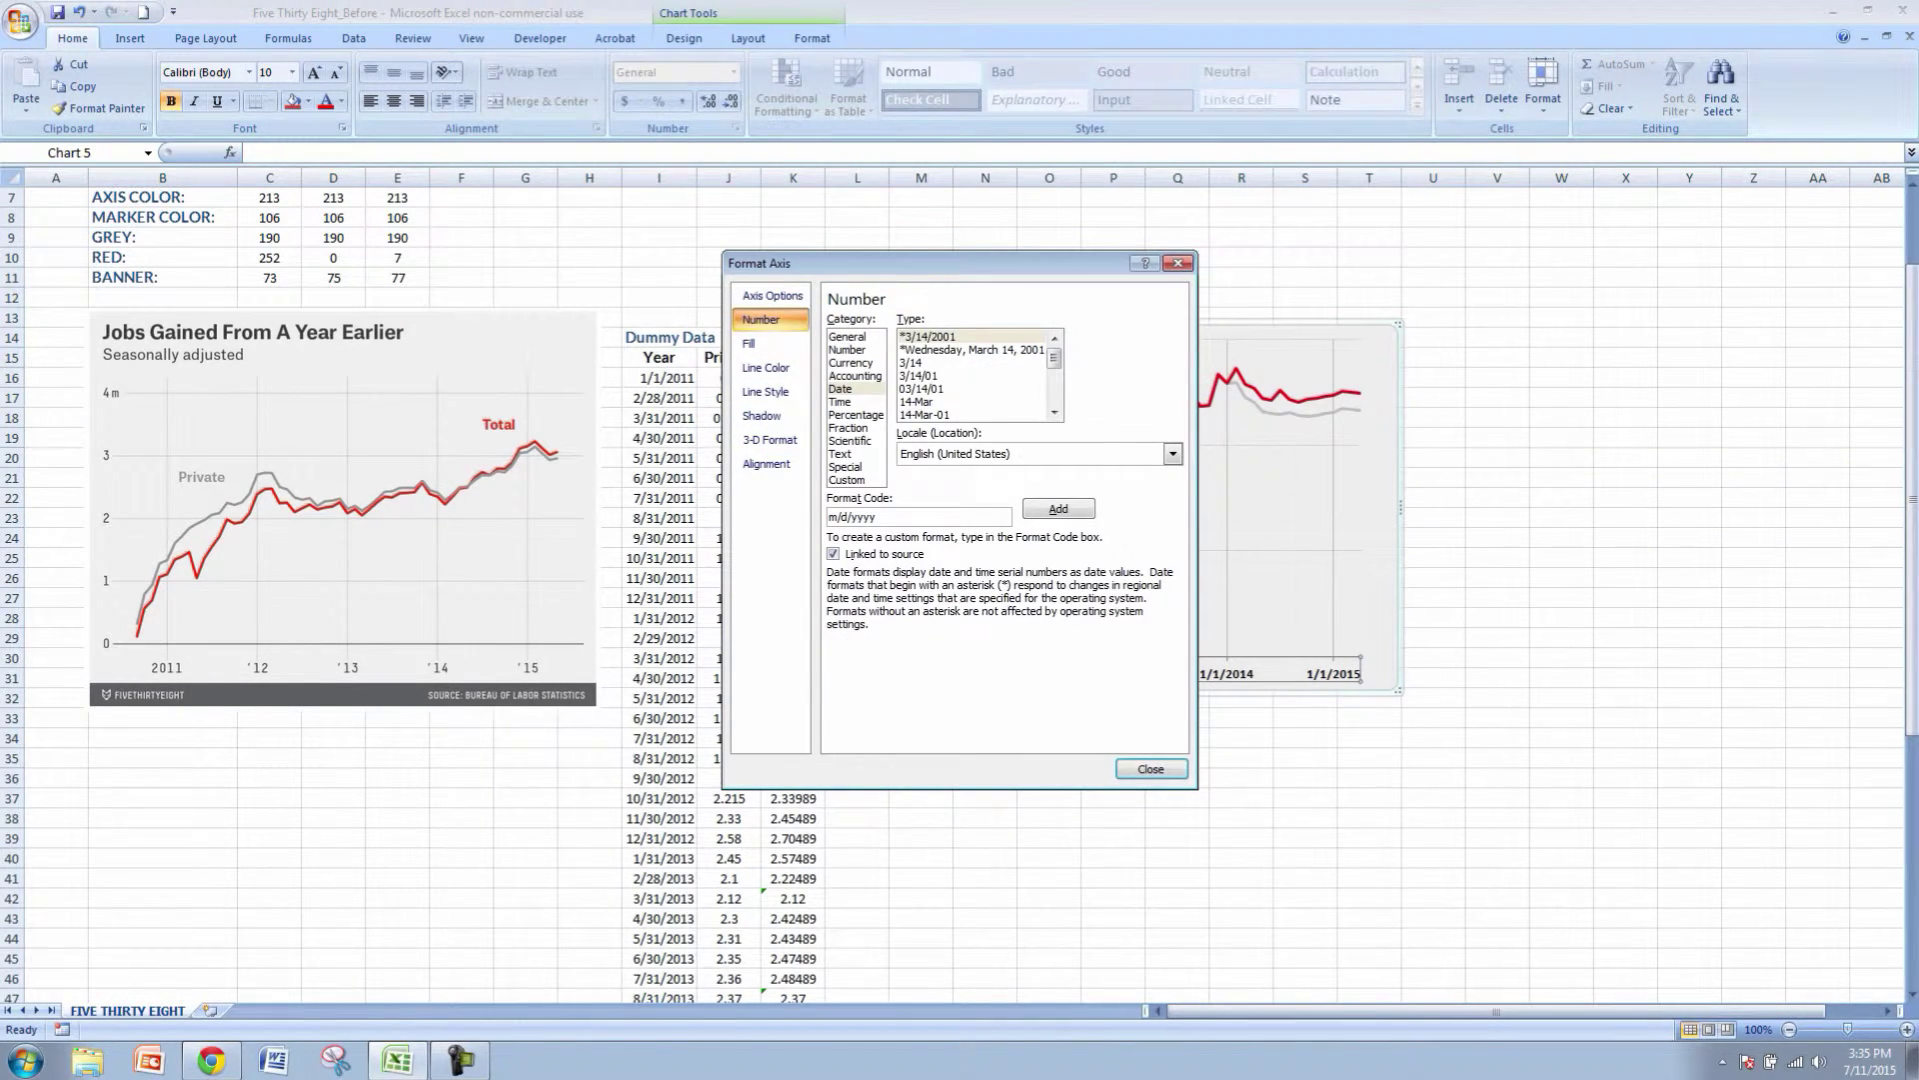
{"action": "left_click", "coordinate": [848, 480]}
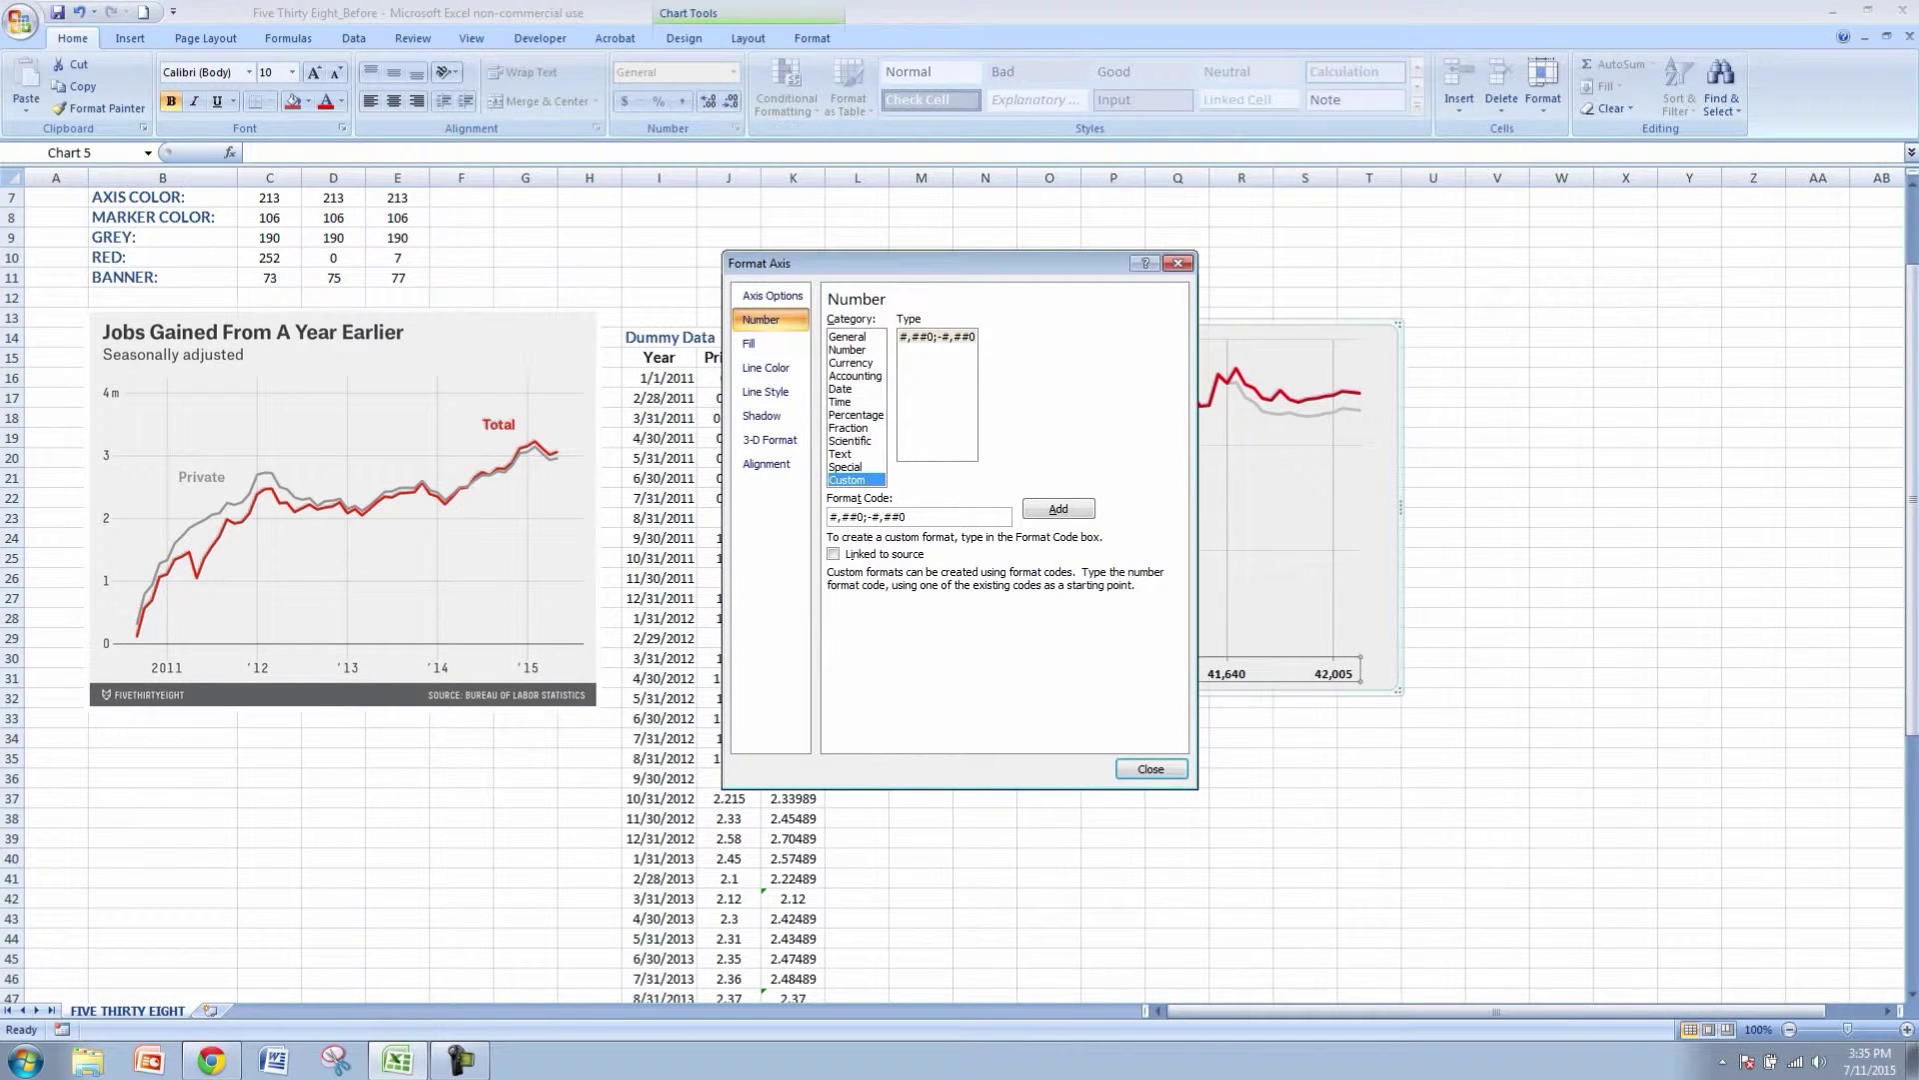
{"action": "left_click_drag", "start_coordinate": [907, 516], "coordinate": [829, 516]}
{"action": "type", "text": "YYYY"}
{"action": "left_click", "coordinate": [1059, 509]}
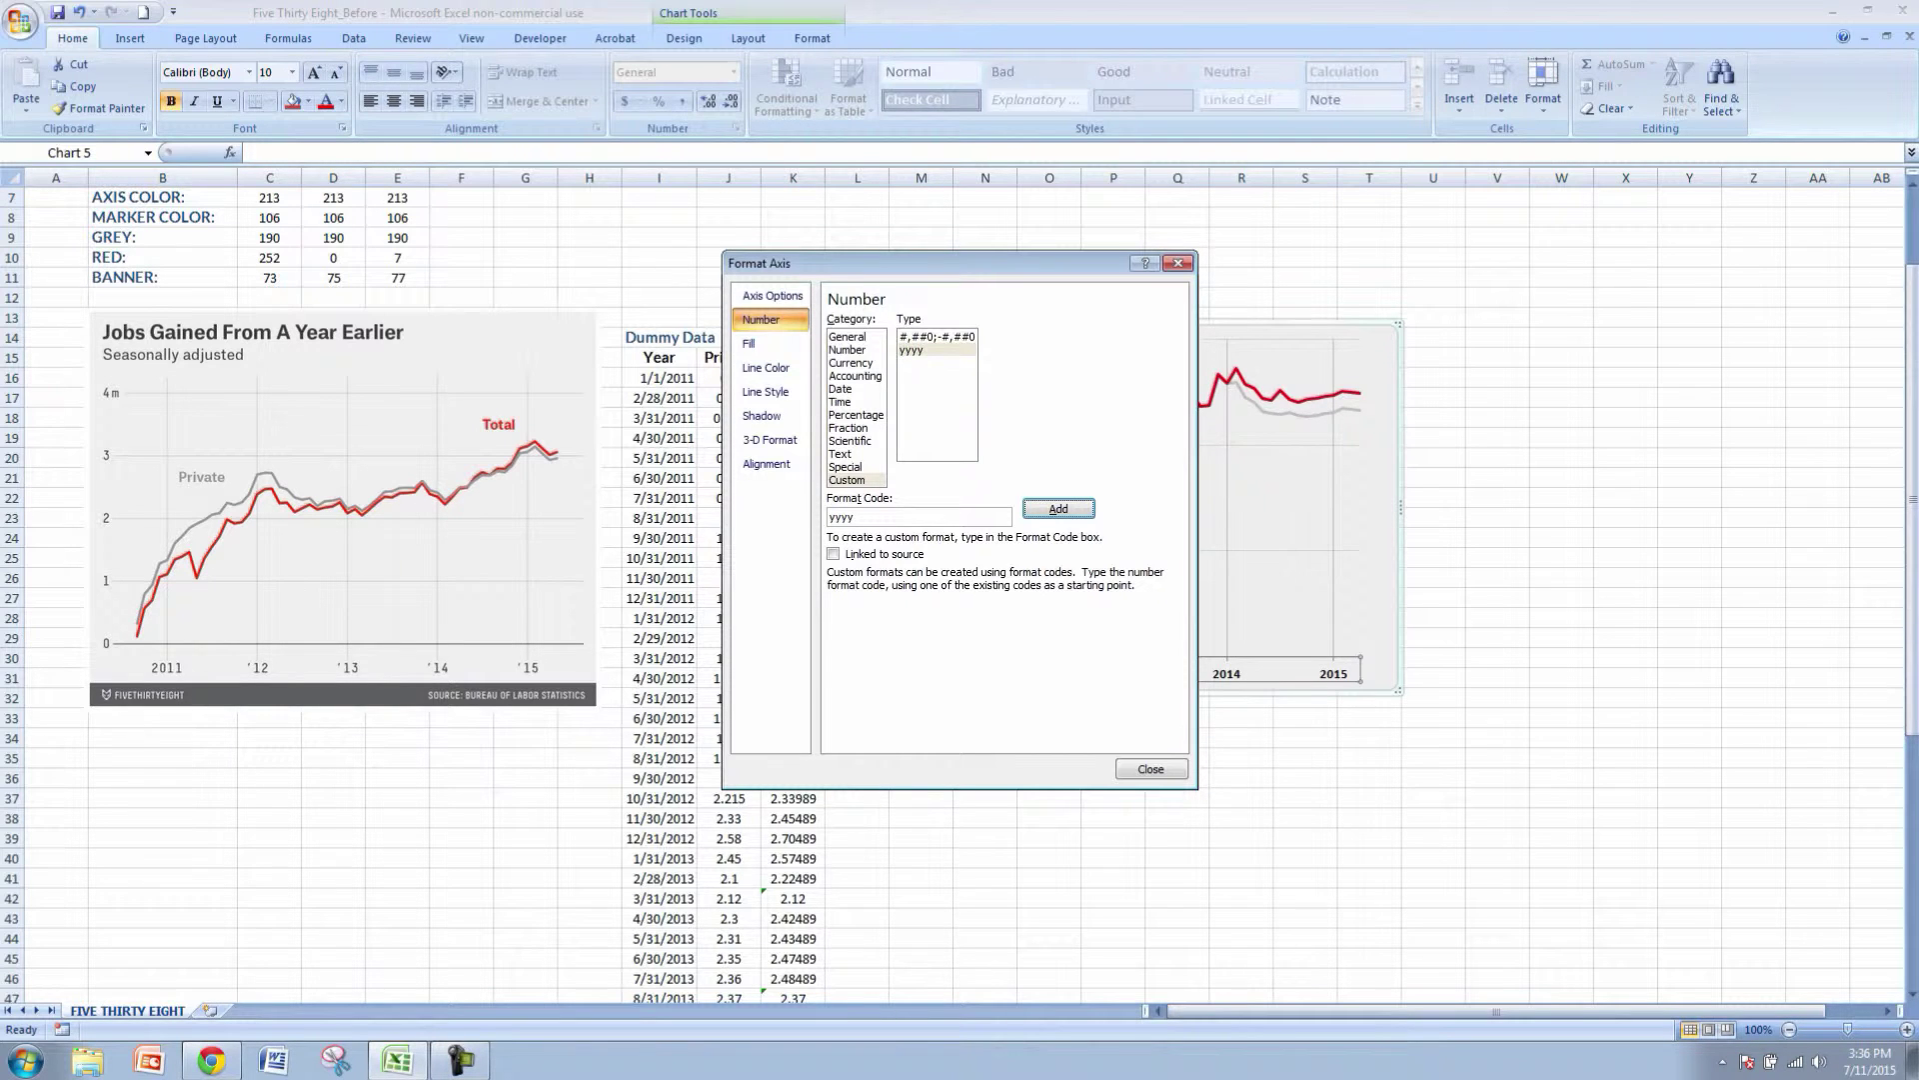
{"action": "left_click", "coordinate": [1151, 769]}
{"action": "left_click", "coordinate": [1129, 777]}
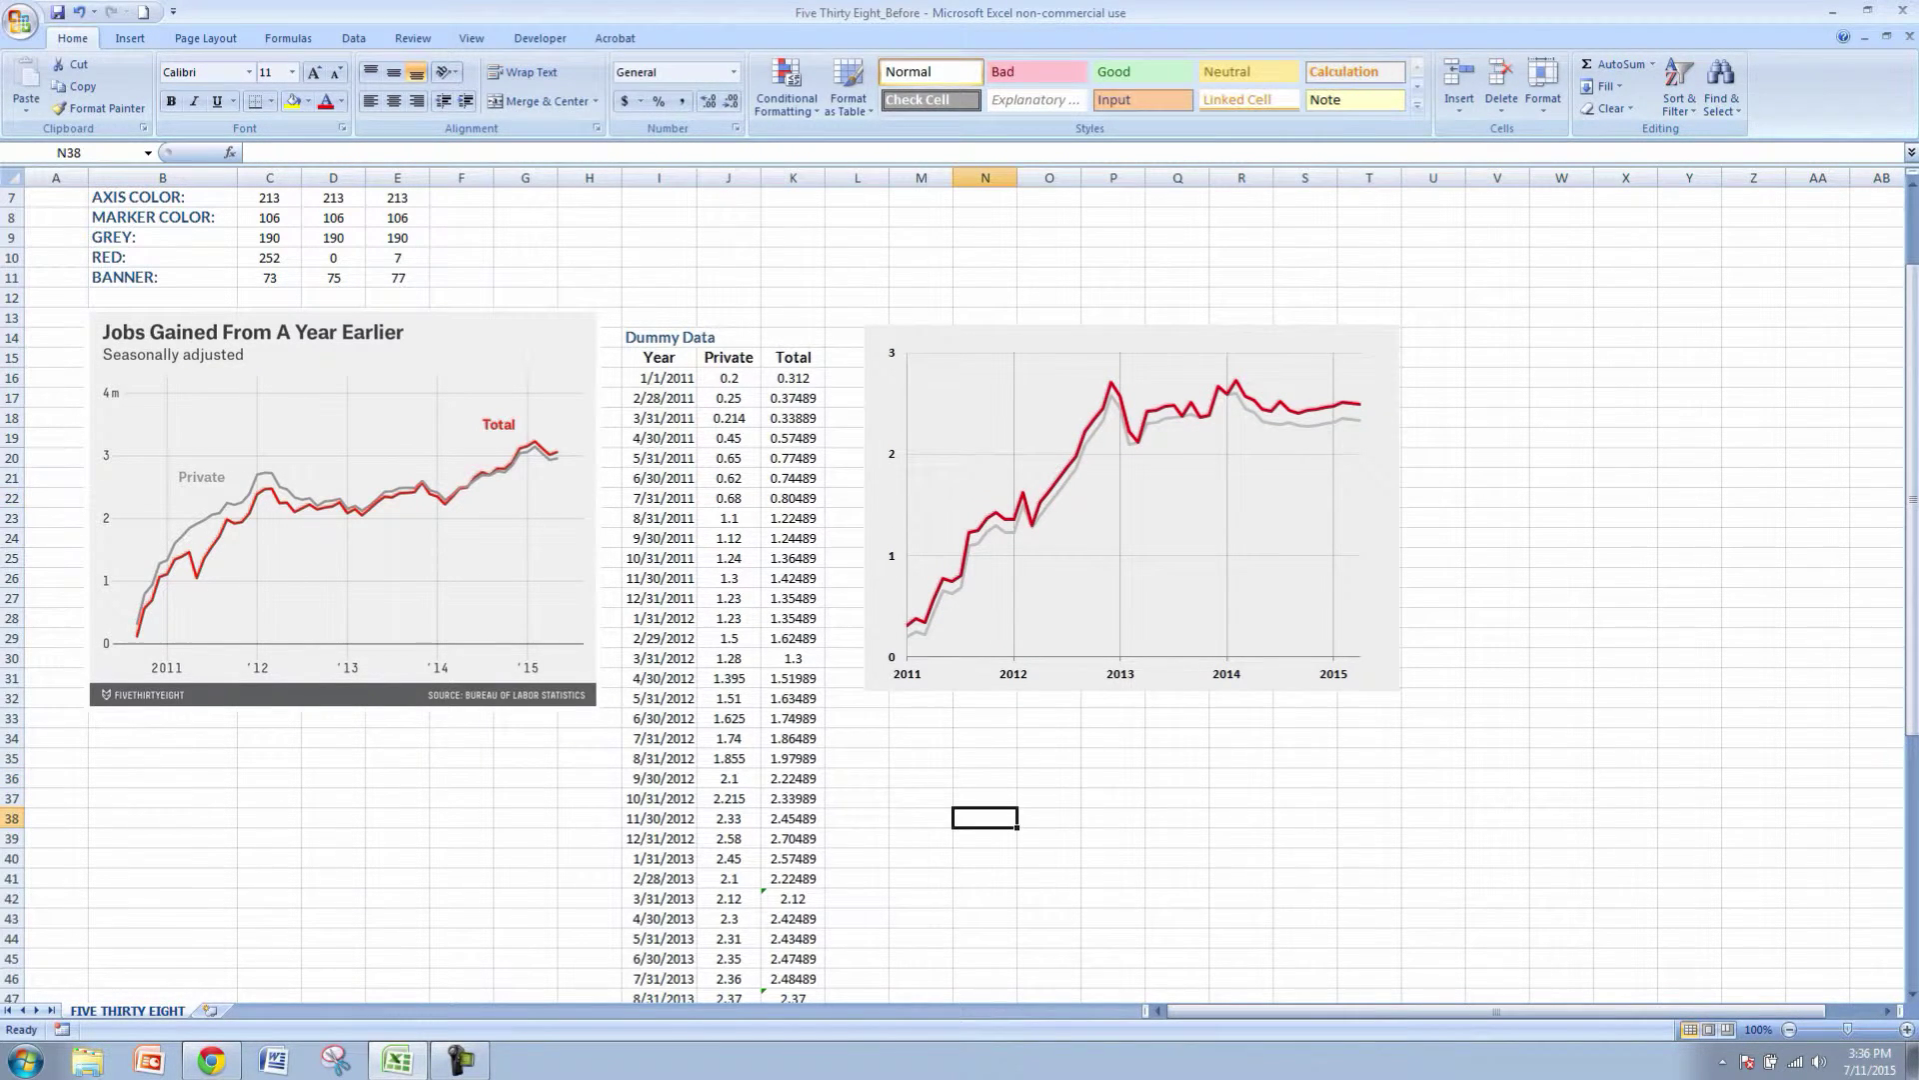
- Shrink the plot area from its upper edge to leave room for a title above the gridlines
{"action": "left_click", "coordinate": [1133, 370]}
{"action": "left_click_drag", "start_coordinate": [1134, 352], "coordinate": [1134, 399]}
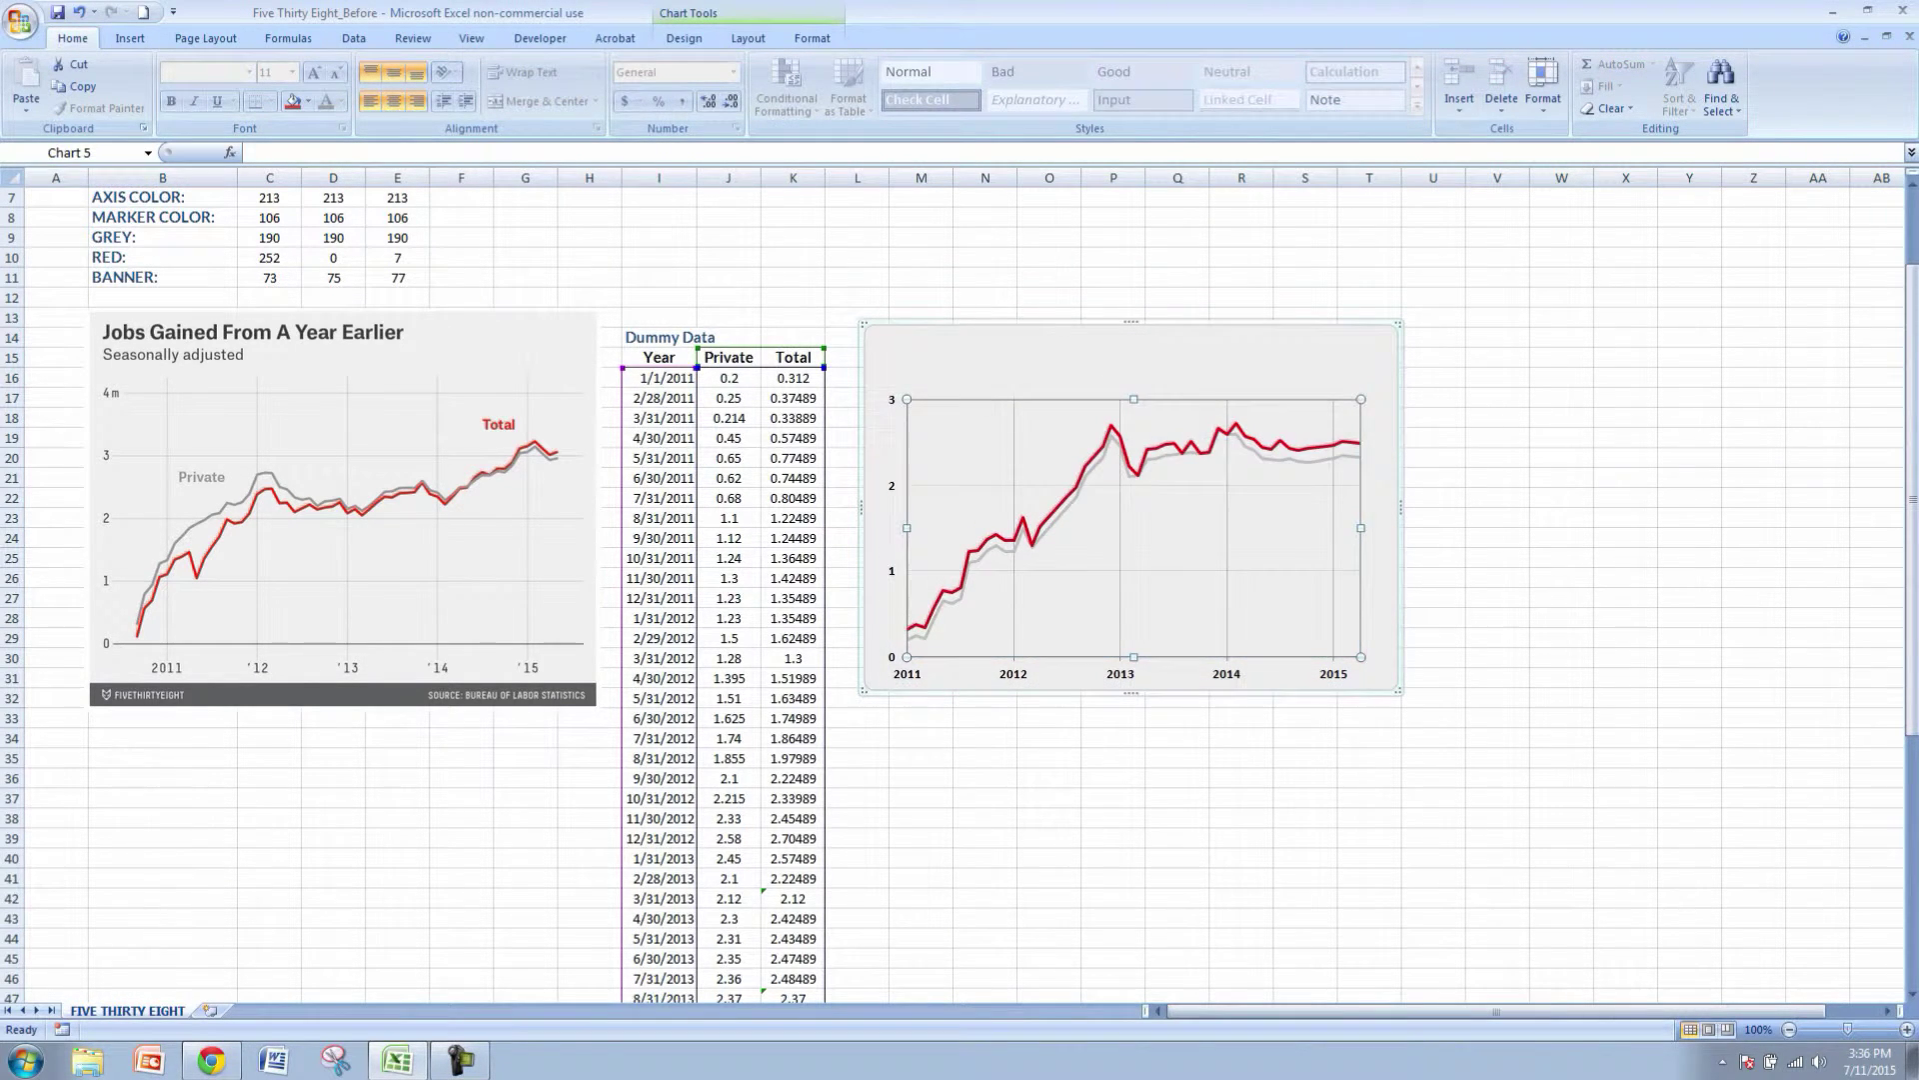
{"action": "left_click", "coordinate": [1097, 372]}
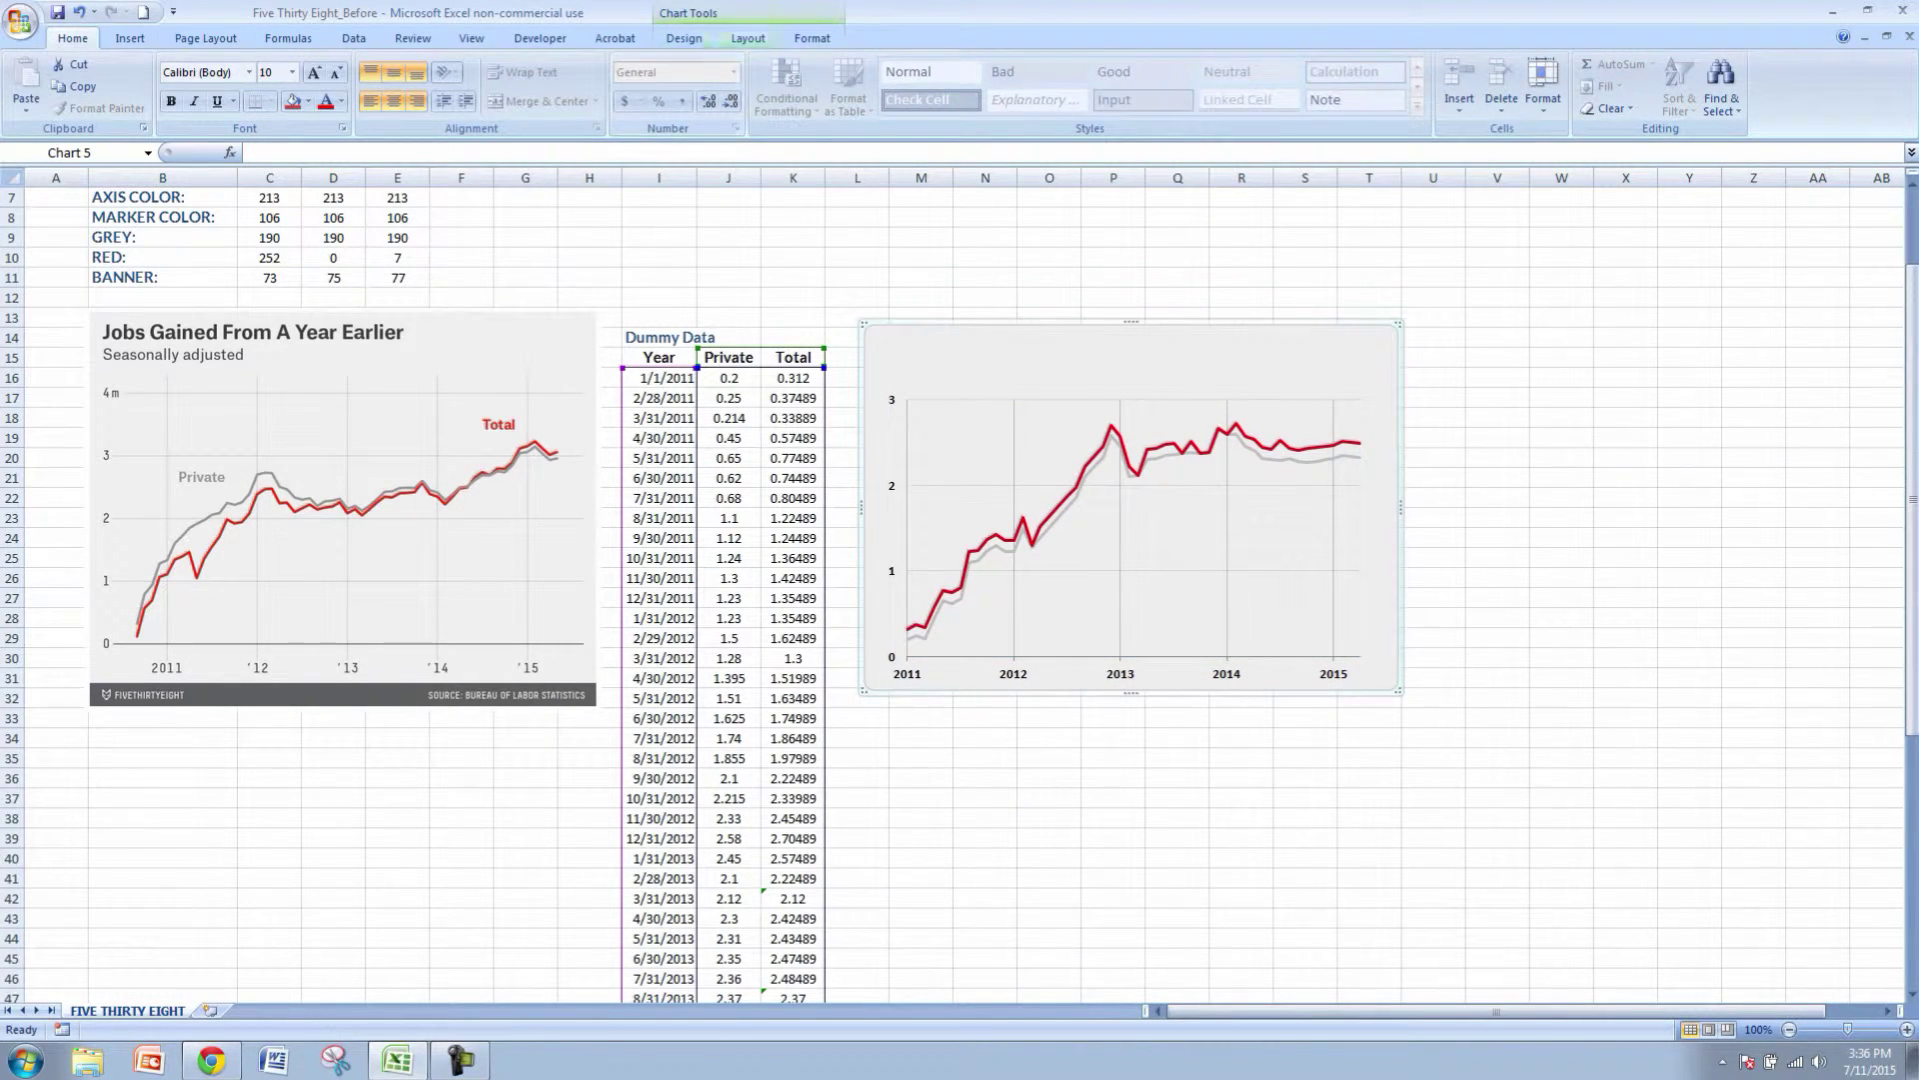
- Add a chart title above the chart and move it to line up with the plot area's left edge
{"action": "left_click", "coordinate": [748, 38]}
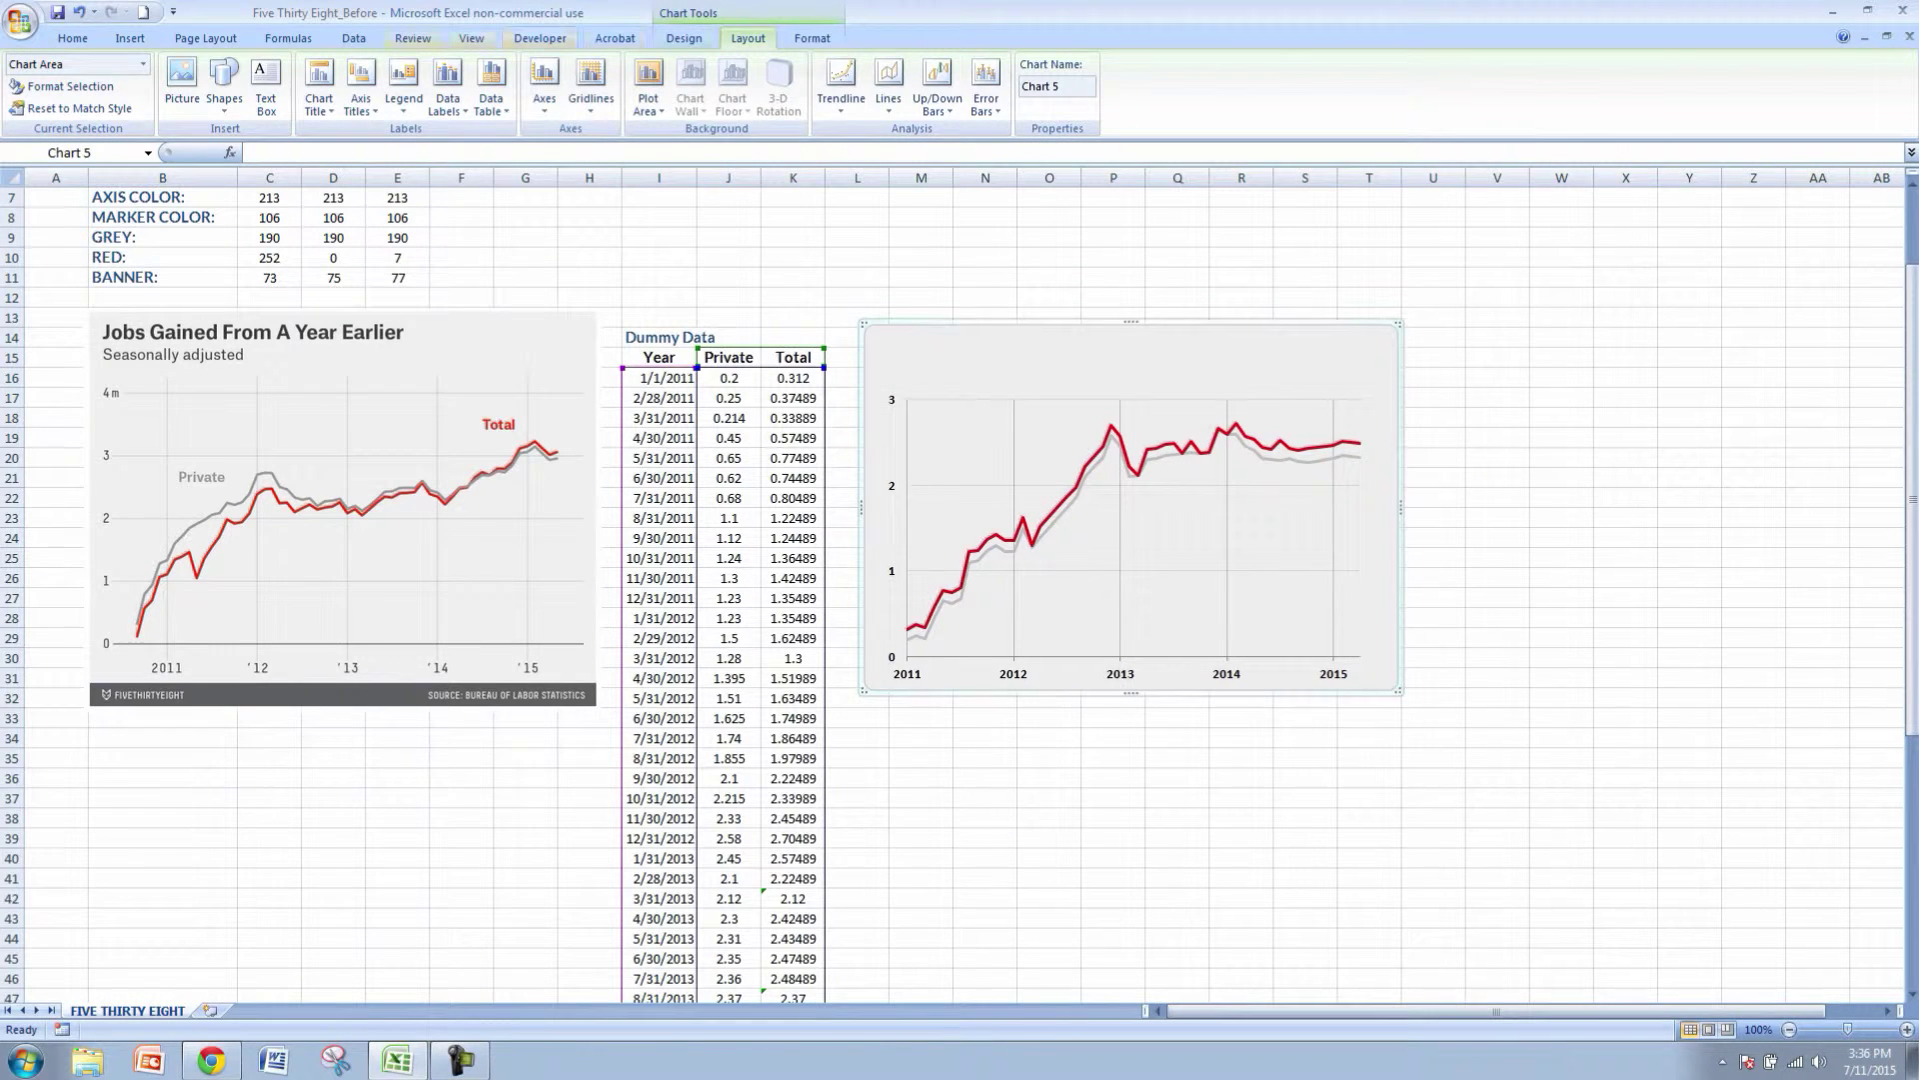
{"action": "left_click", "coordinate": [319, 100]}
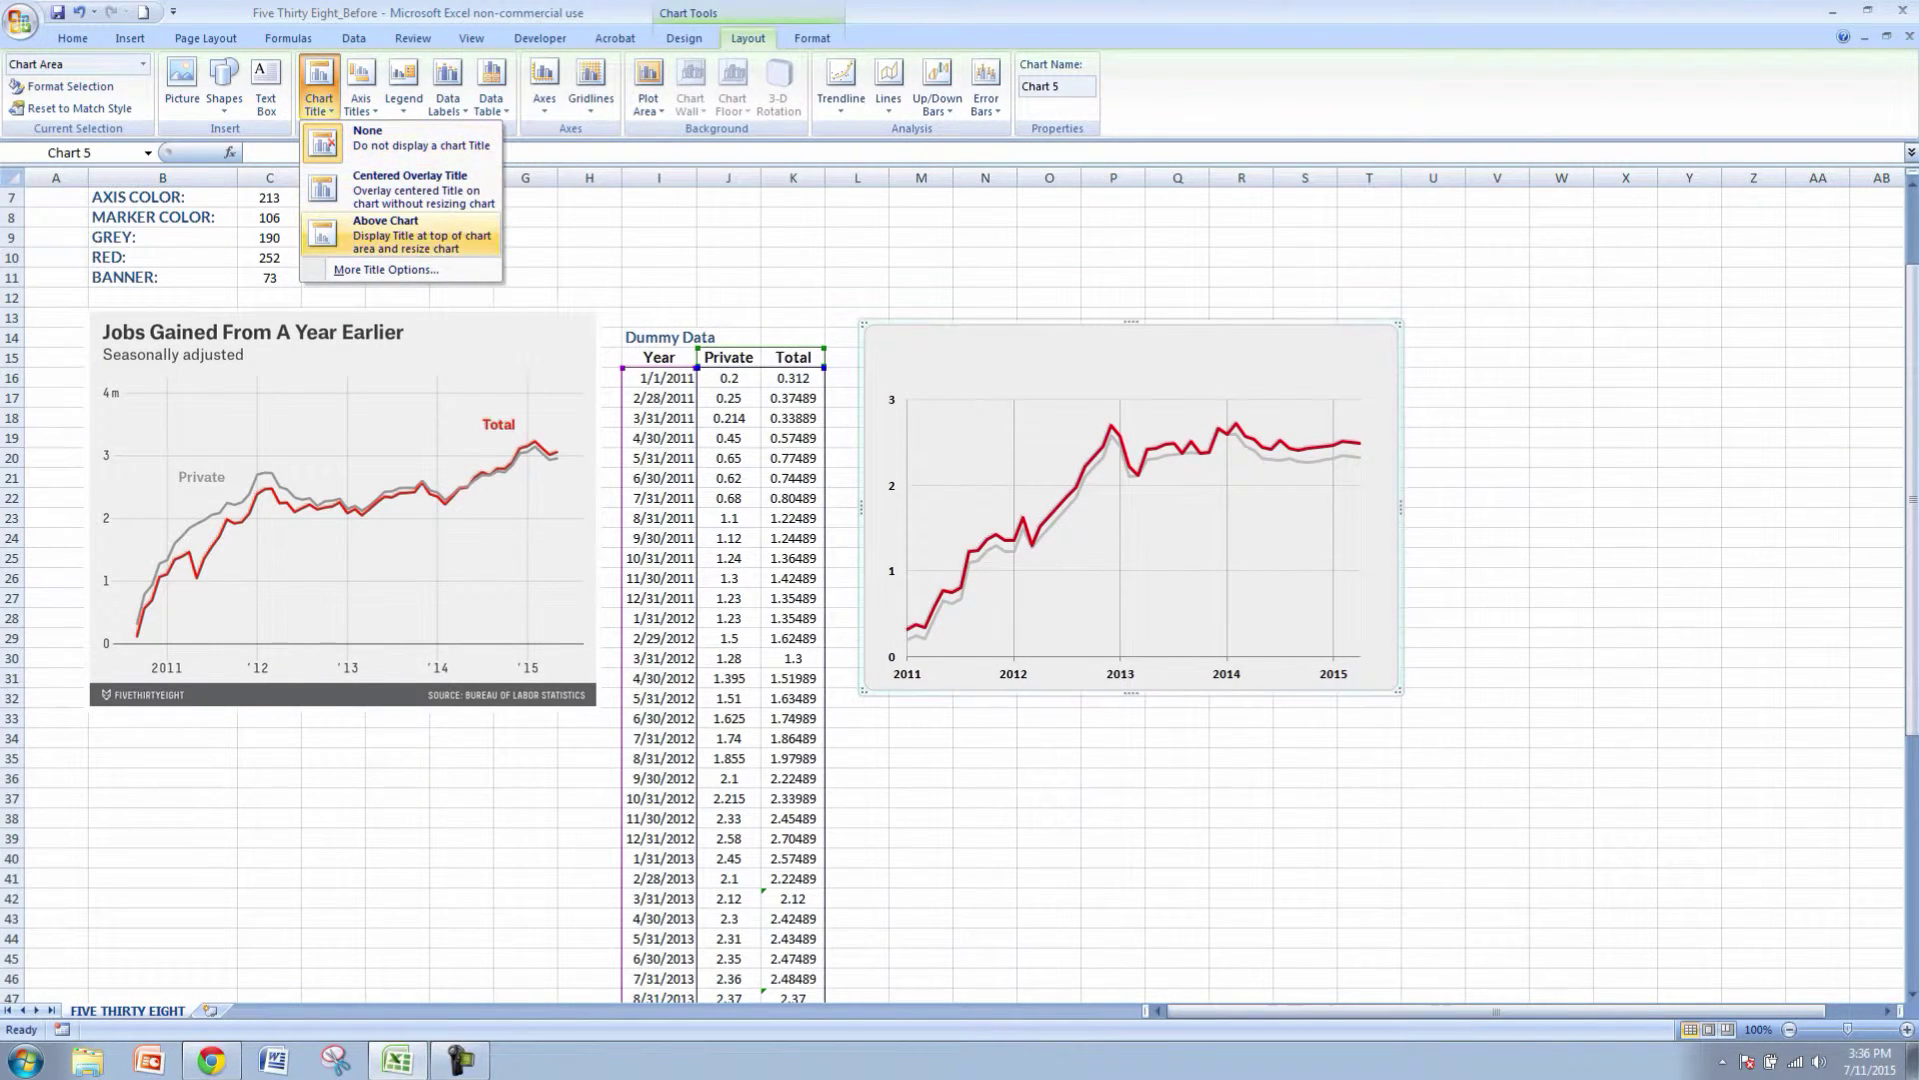
{"action": "left_click", "coordinate": [400, 234]}
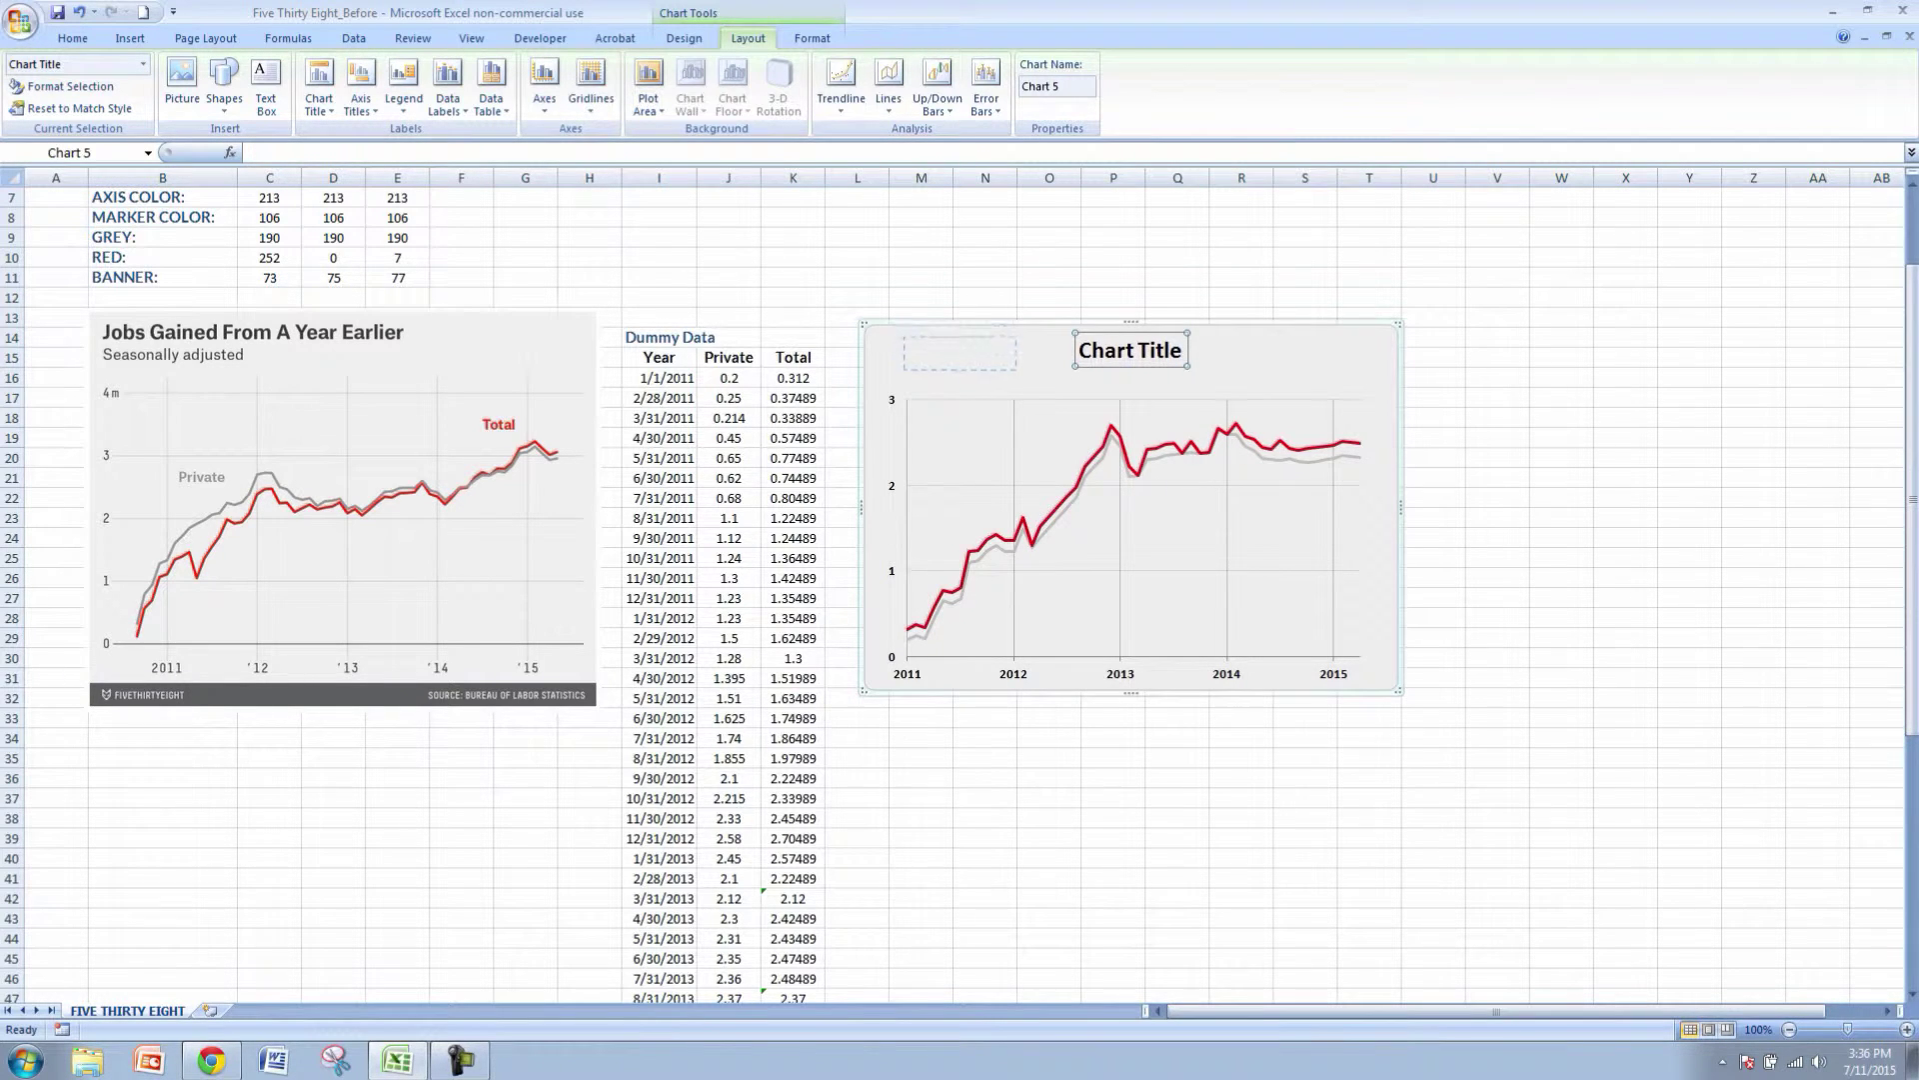
{"action": "left_click_drag", "start_coordinate": [958, 349], "coordinate": [912, 353]}
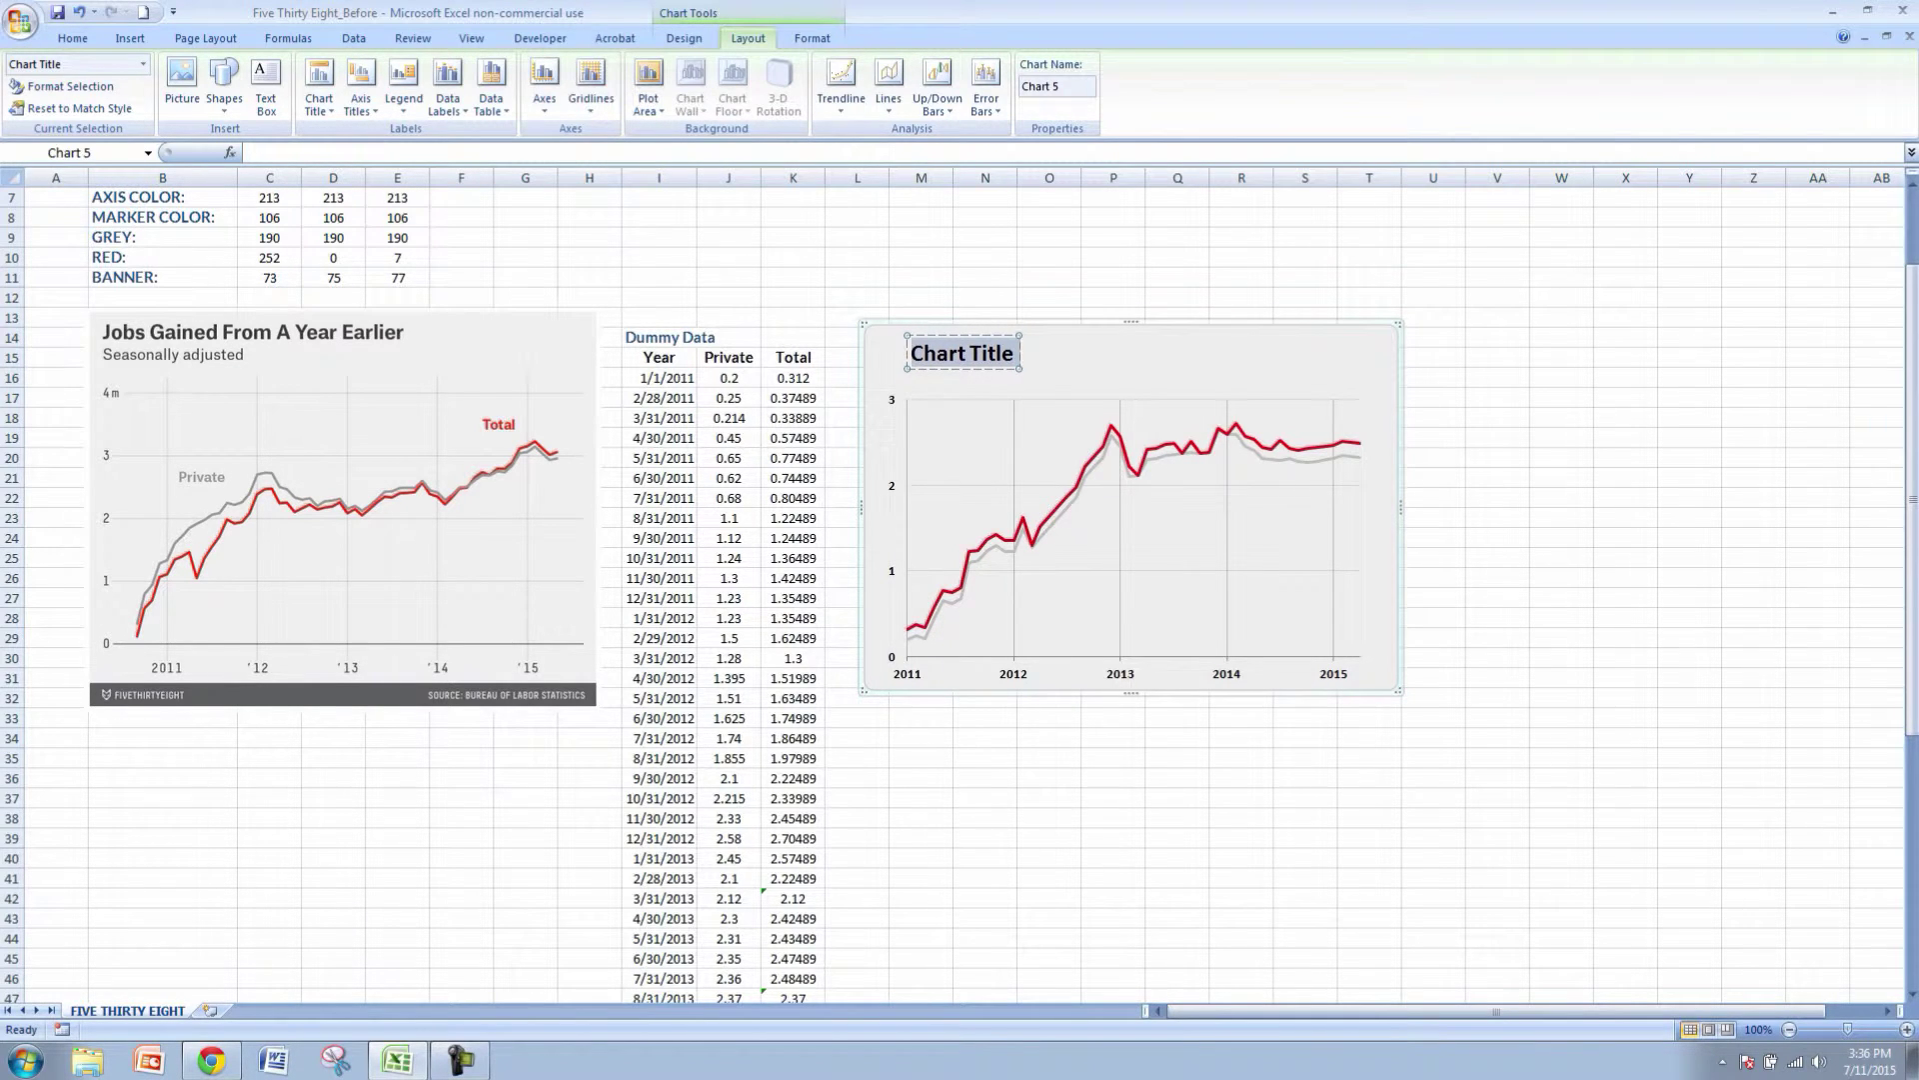
- Replace the chart title's text with "Jobs Gained From A Year Earlier" and a second line reading "Seasonally adjusted"
{"action": "type", "text": "J"}
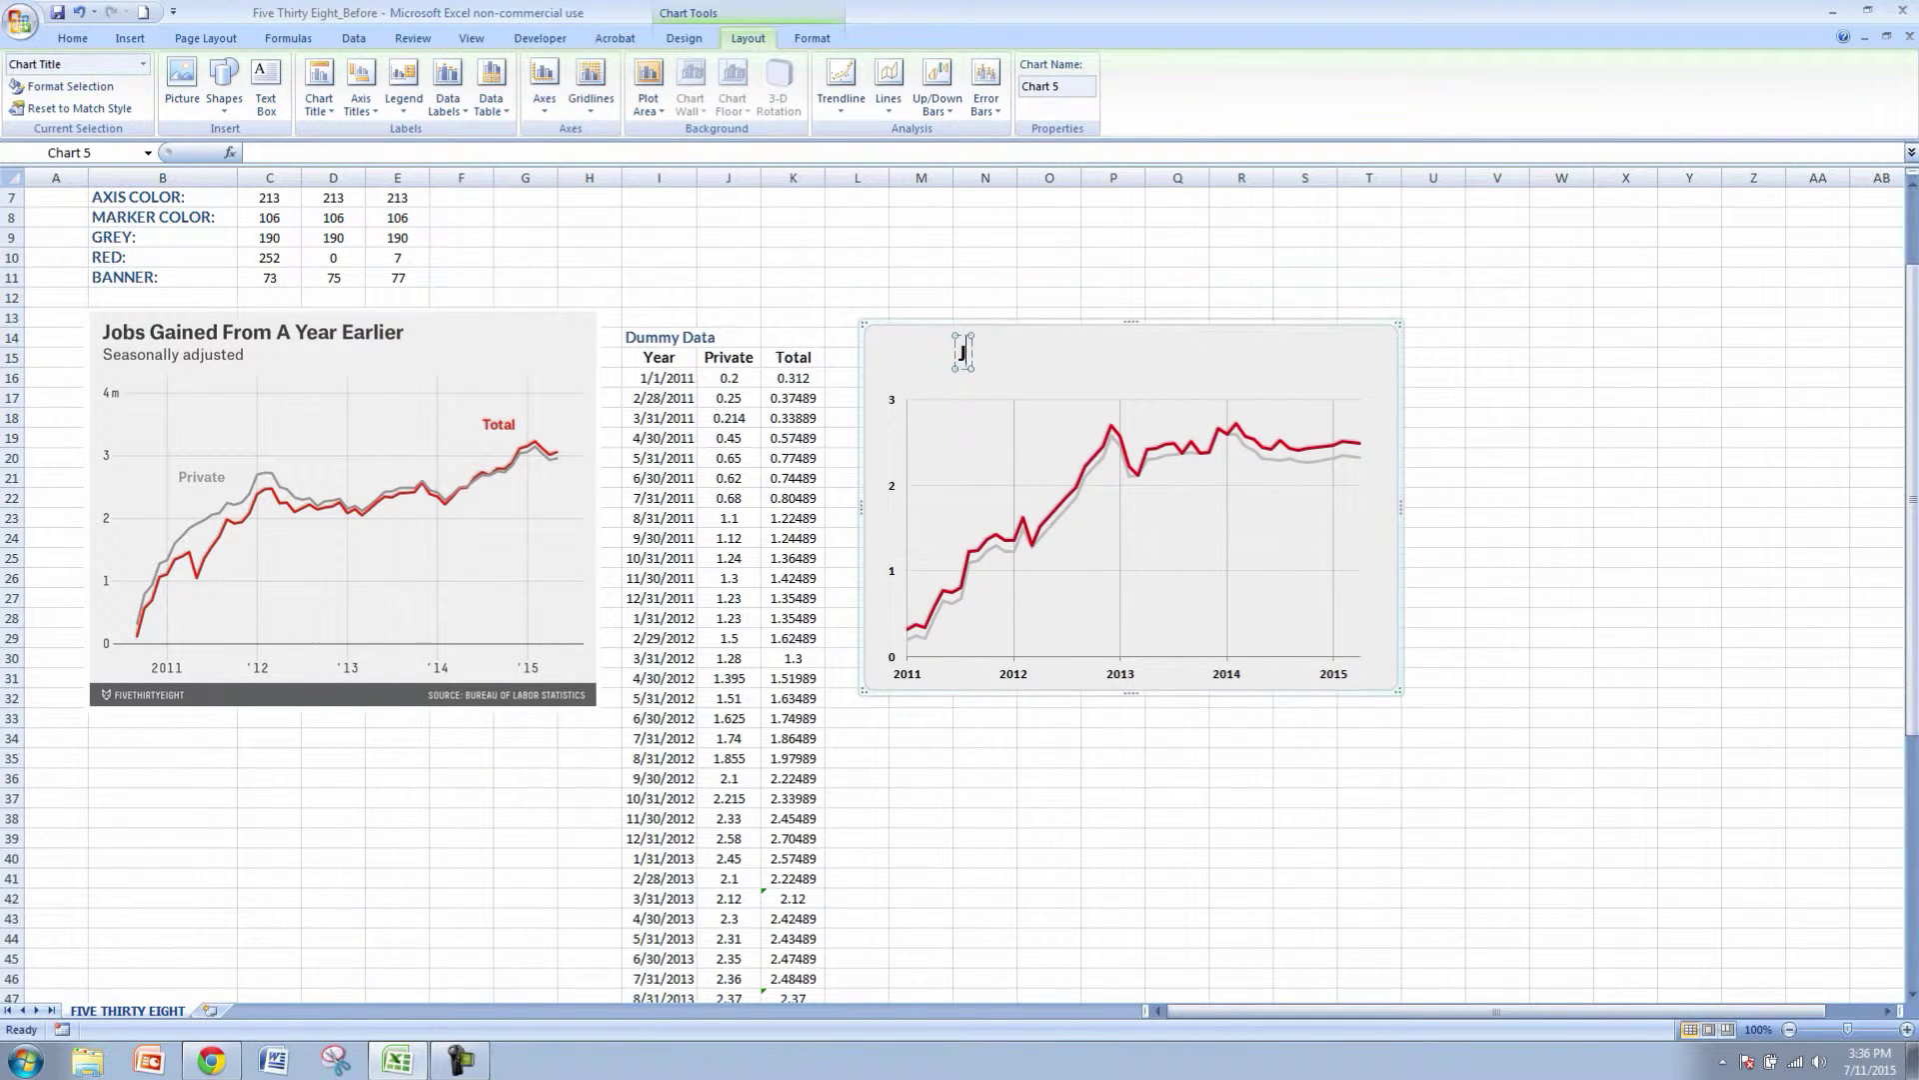
{"action": "type", "text": "obs HGa"}
{"action": "key", "text": "BackSpace"}
{"action": "type", "text": "Ga"}
{"action": "key", "text": "BackSpace"}
{"action": "key", "text": "BackSpace"}
{"action": "key", "text": "BackSpace"}
{"action": "key", "text": "BackSpace"}
{"action": "type", "text": "Gained From A"}
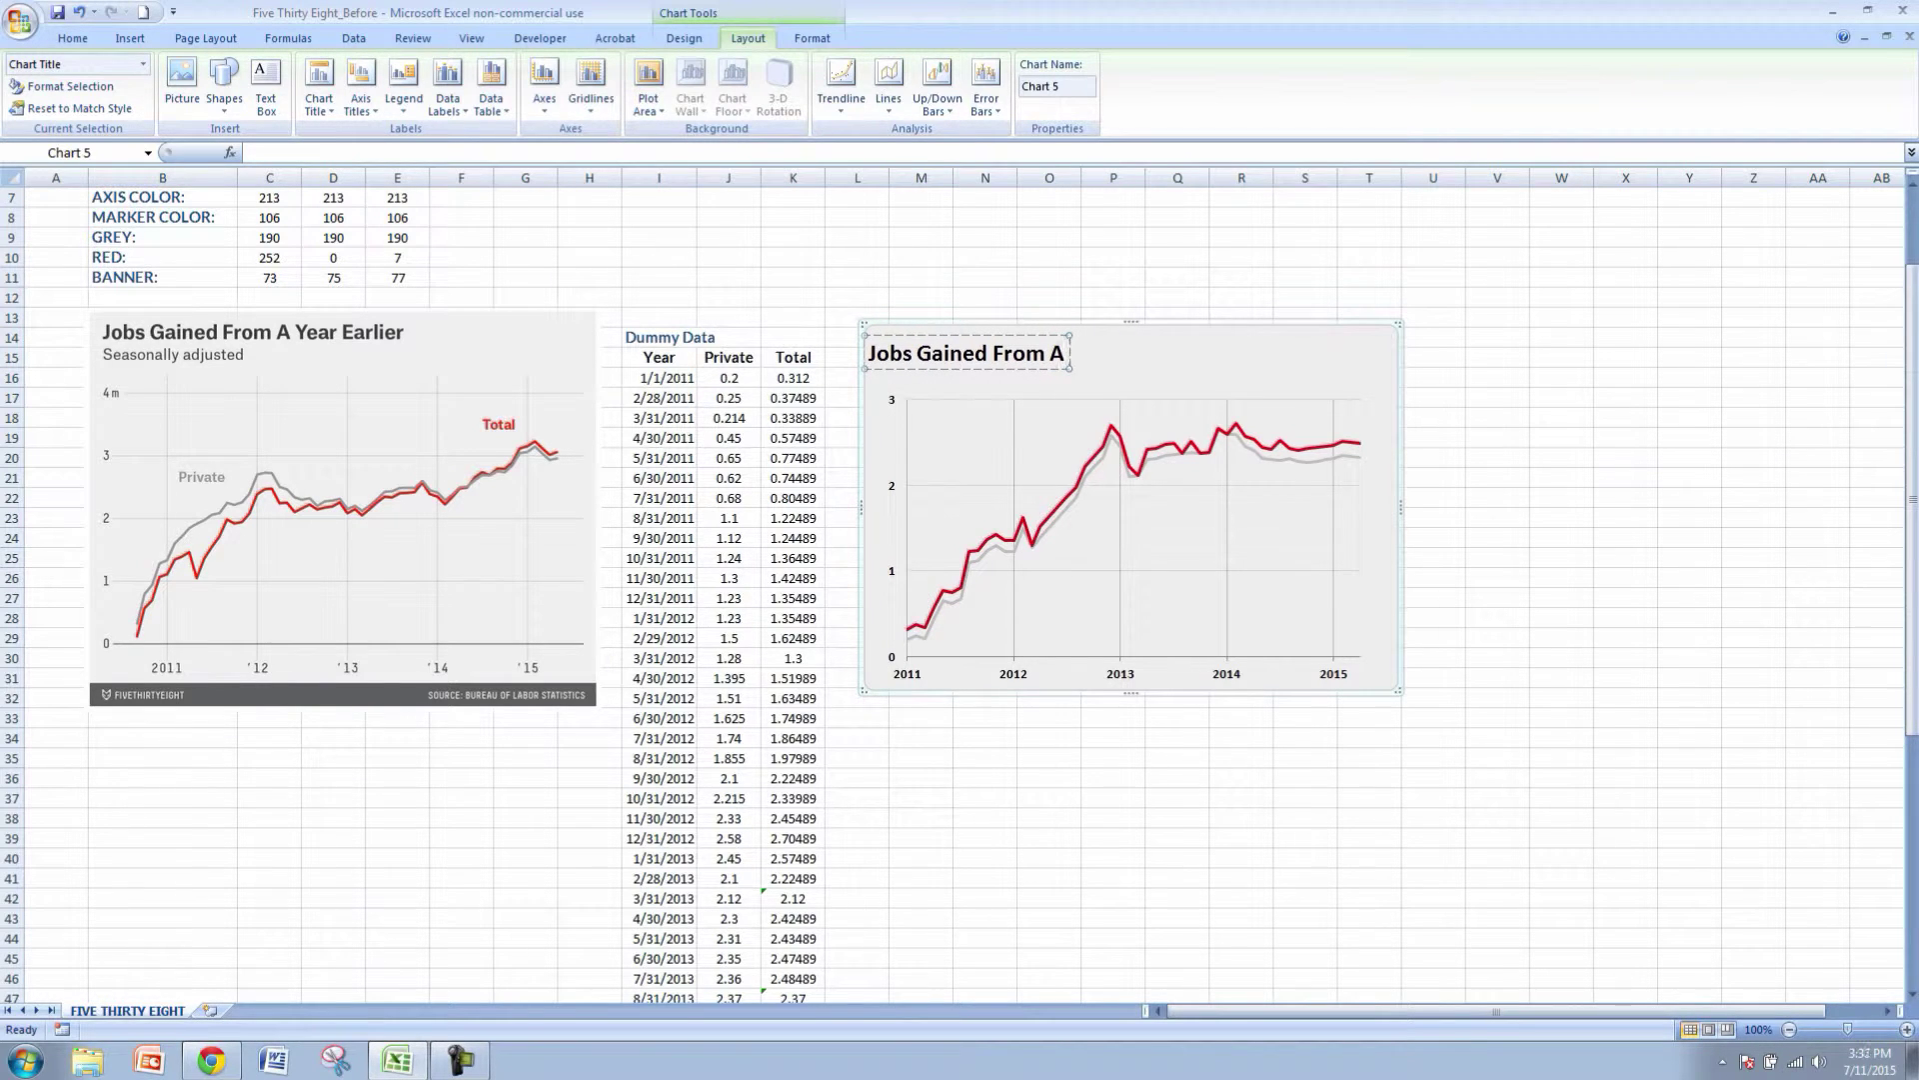
{"action": "type", "text": " Year Earlier"}
{"action": "key", "text": "Return"}
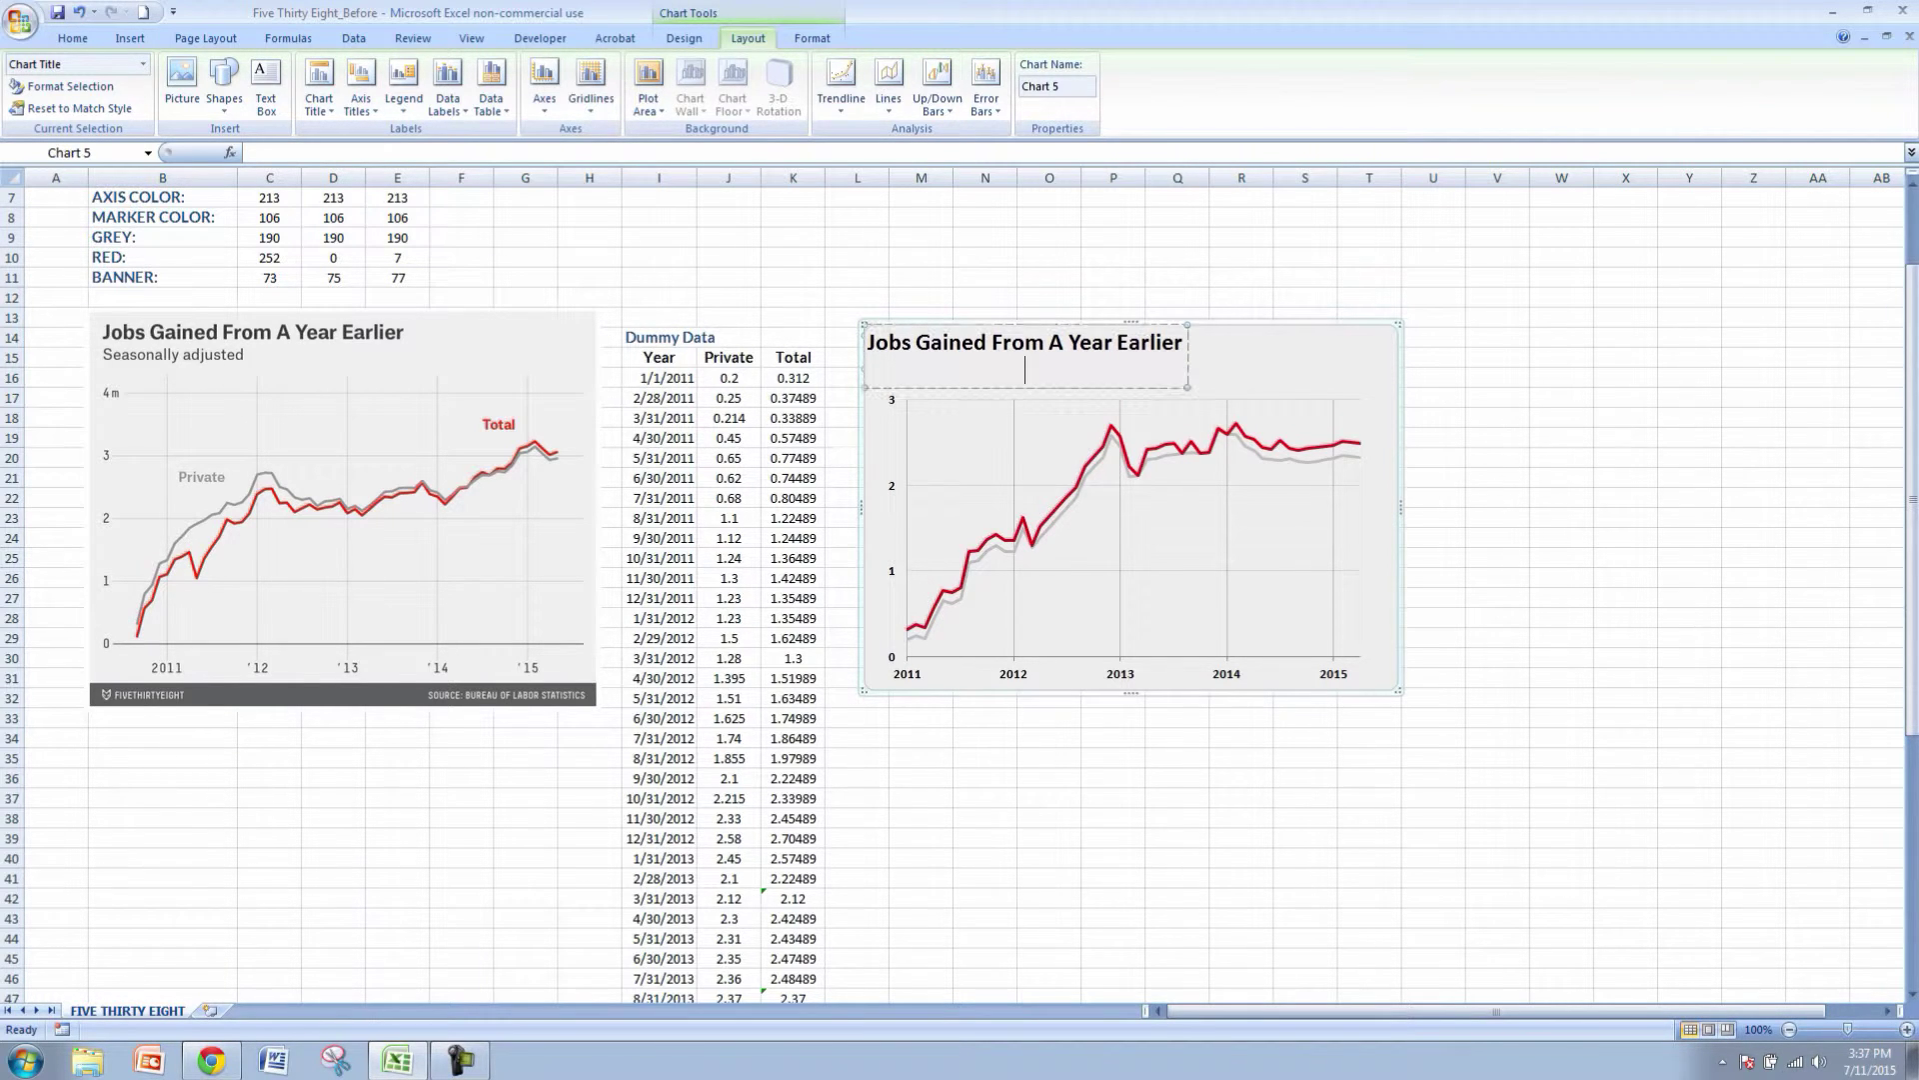
{"action": "type", "text": "Seasonally adjusted"}
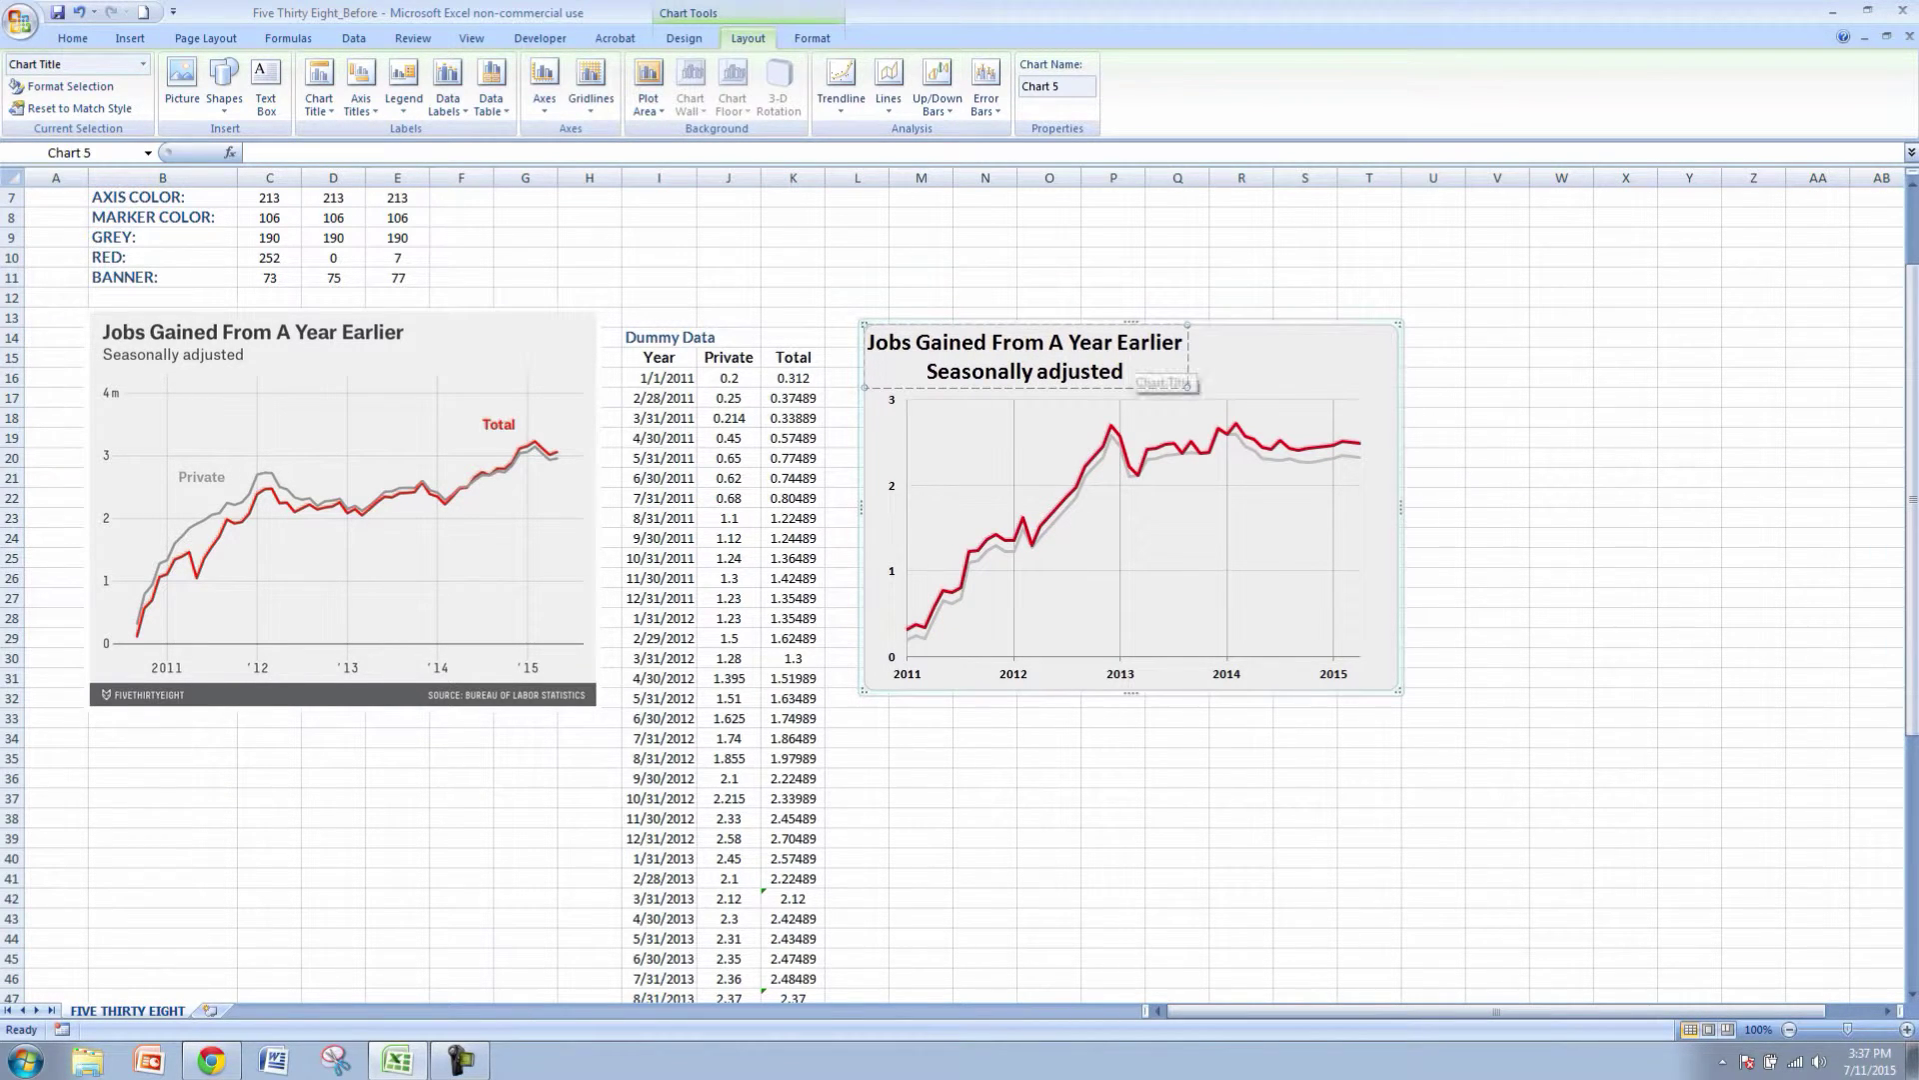
- Left-align both lines of the chart title and nudge the title slightly upward, clear of the plot area
{"action": "left_click_drag", "start_coordinate": [1127, 372], "coordinate": [868, 342]}
{"action": "left_click", "coordinate": [72, 38]}
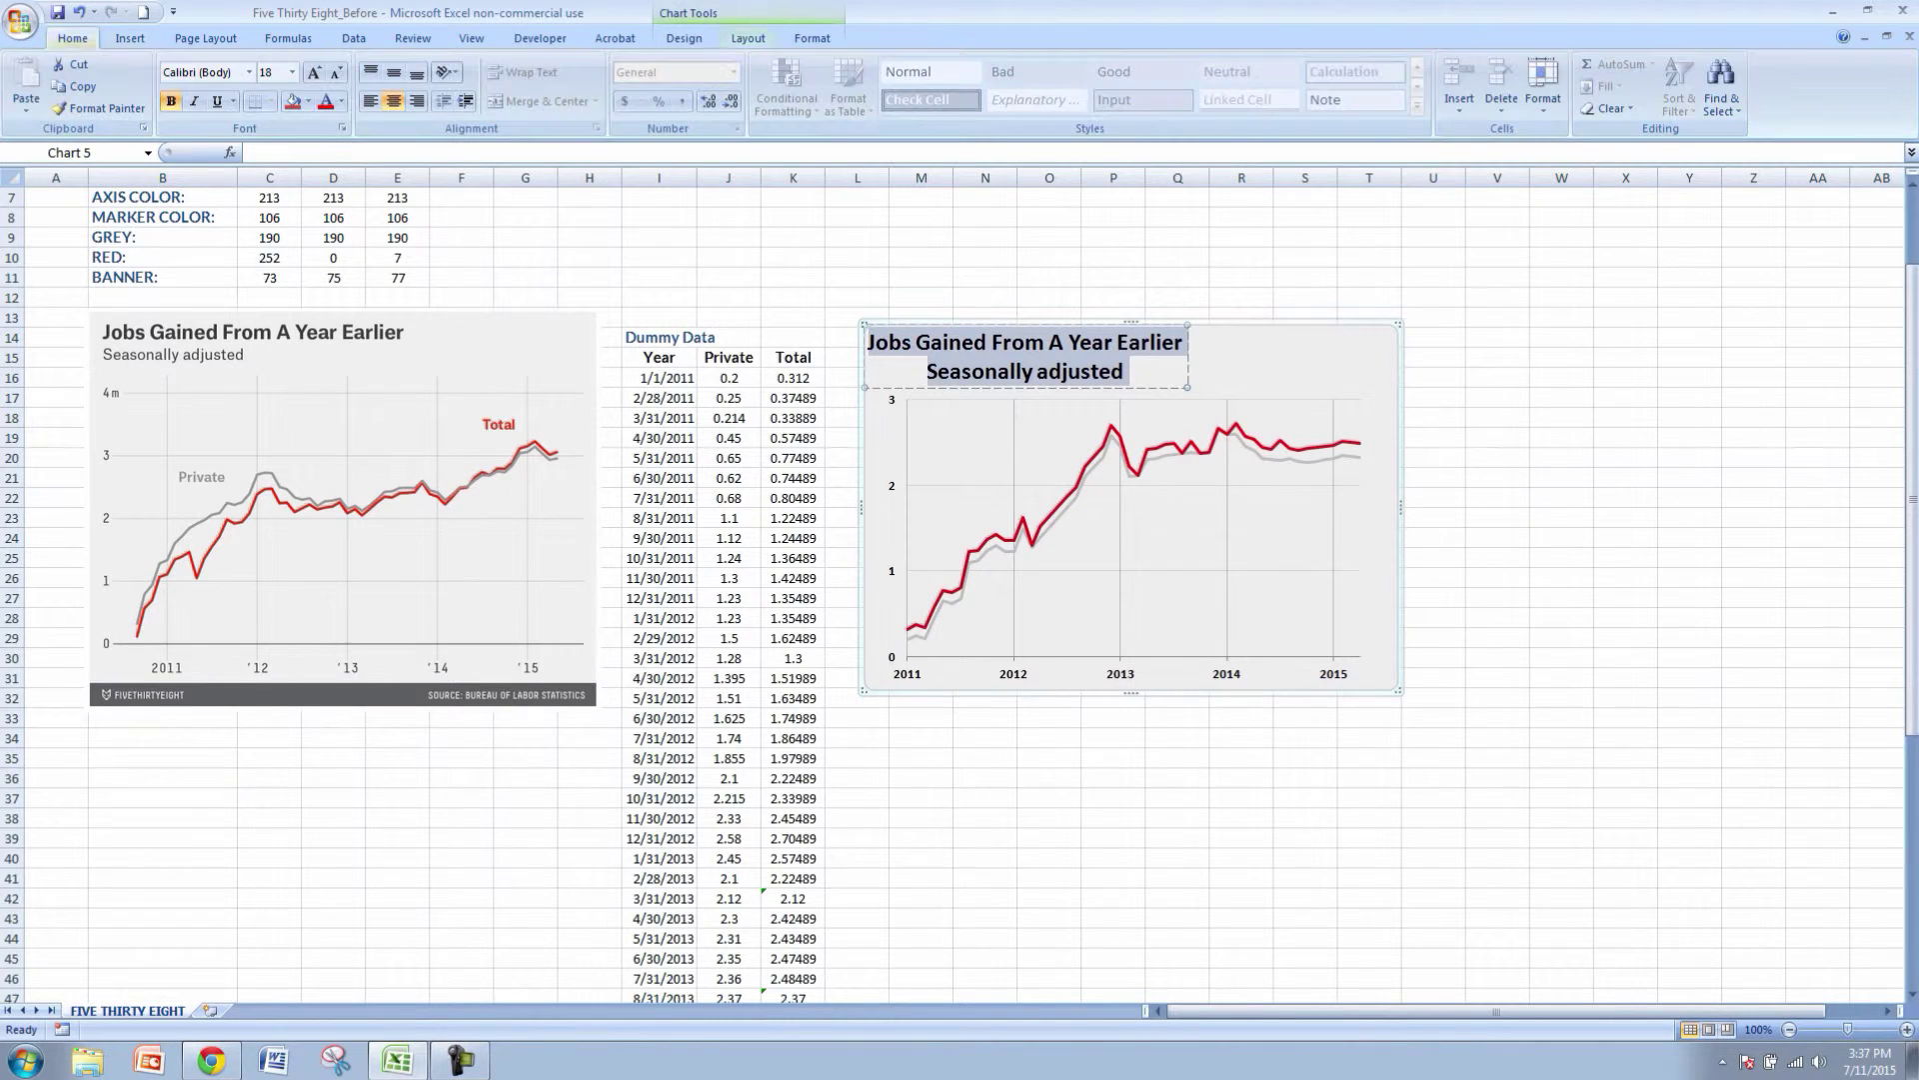
{"action": "left_click", "coordinate": [371, 101]}
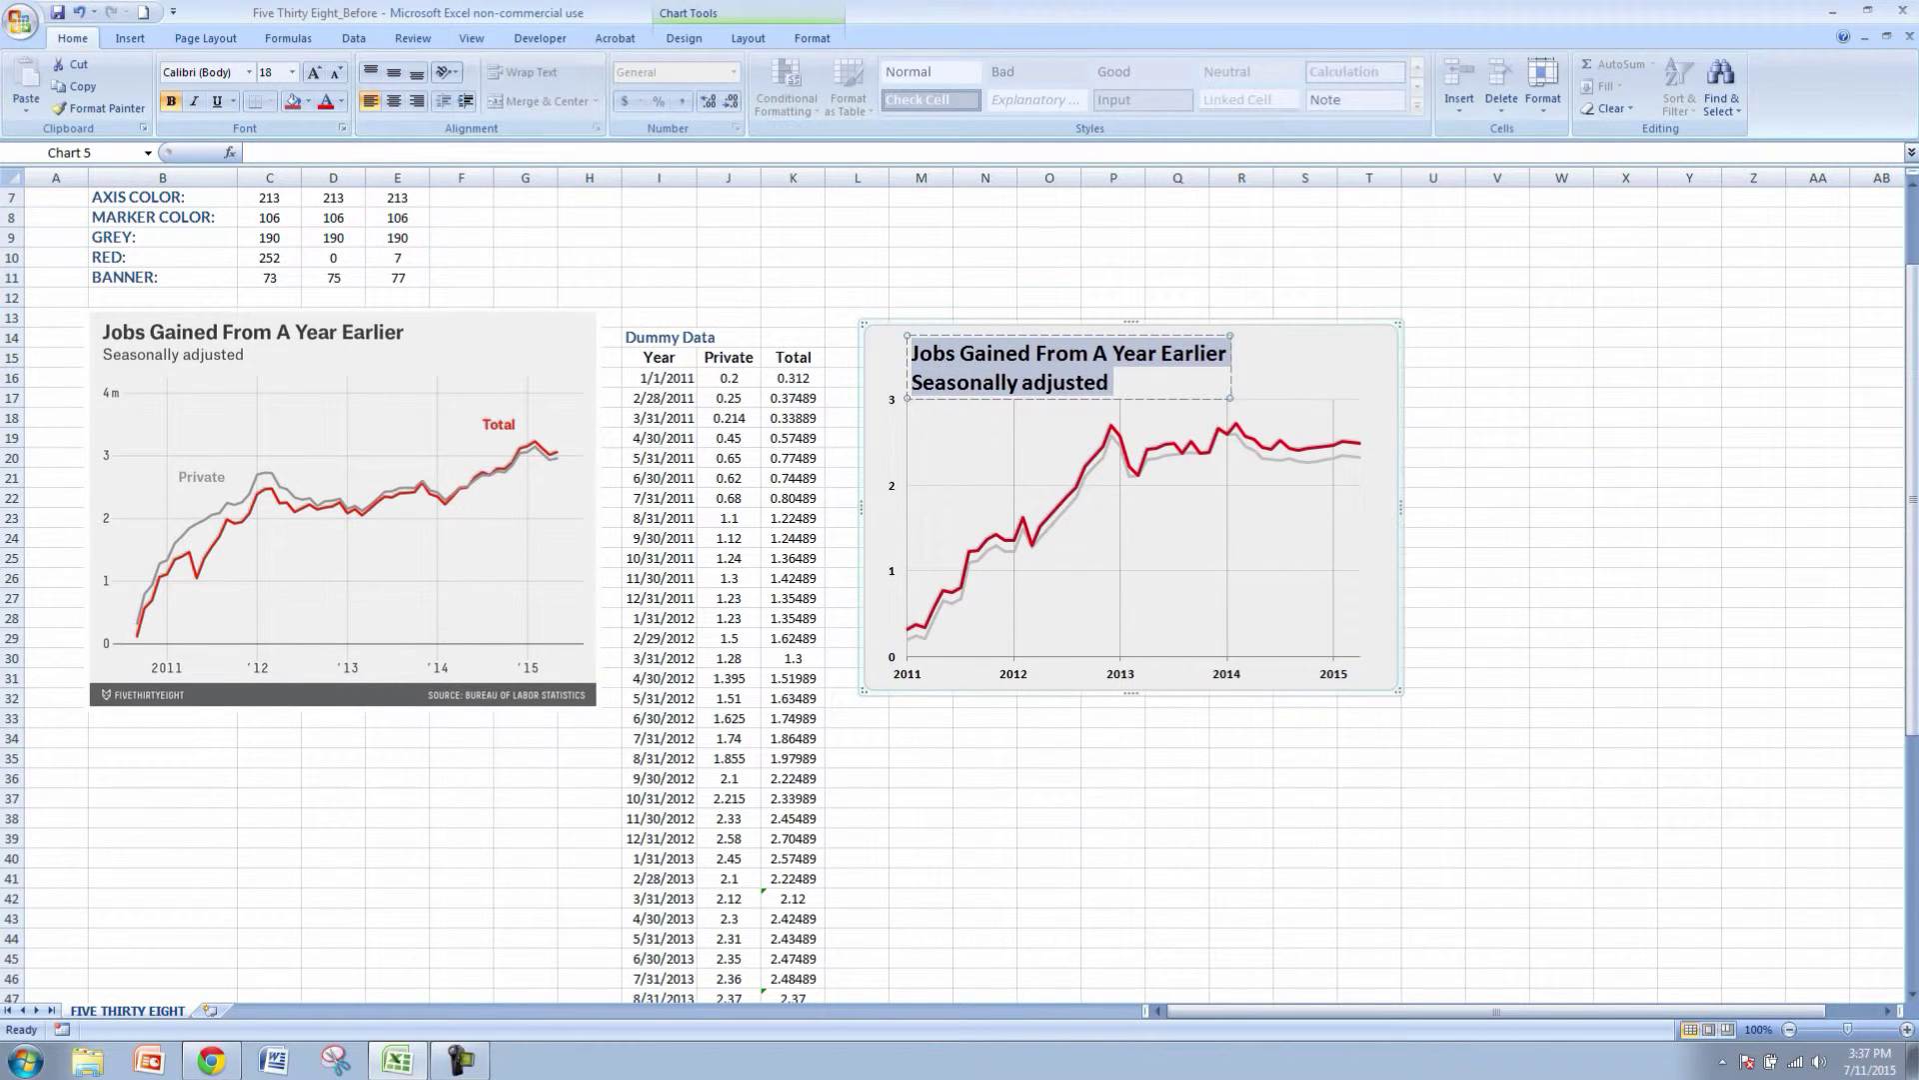
{"action": "left_click", "coordinate": [1128, 336]}
- Format the "Seasonally adjusted" line of the chart title as 12 pt regular text without bold
{"action": "left_click_drag", "start_coordinate": [1128, 336], "coordinate": [912, 376]}
{"action": "left_click", "coordinate": [1116, 373]}
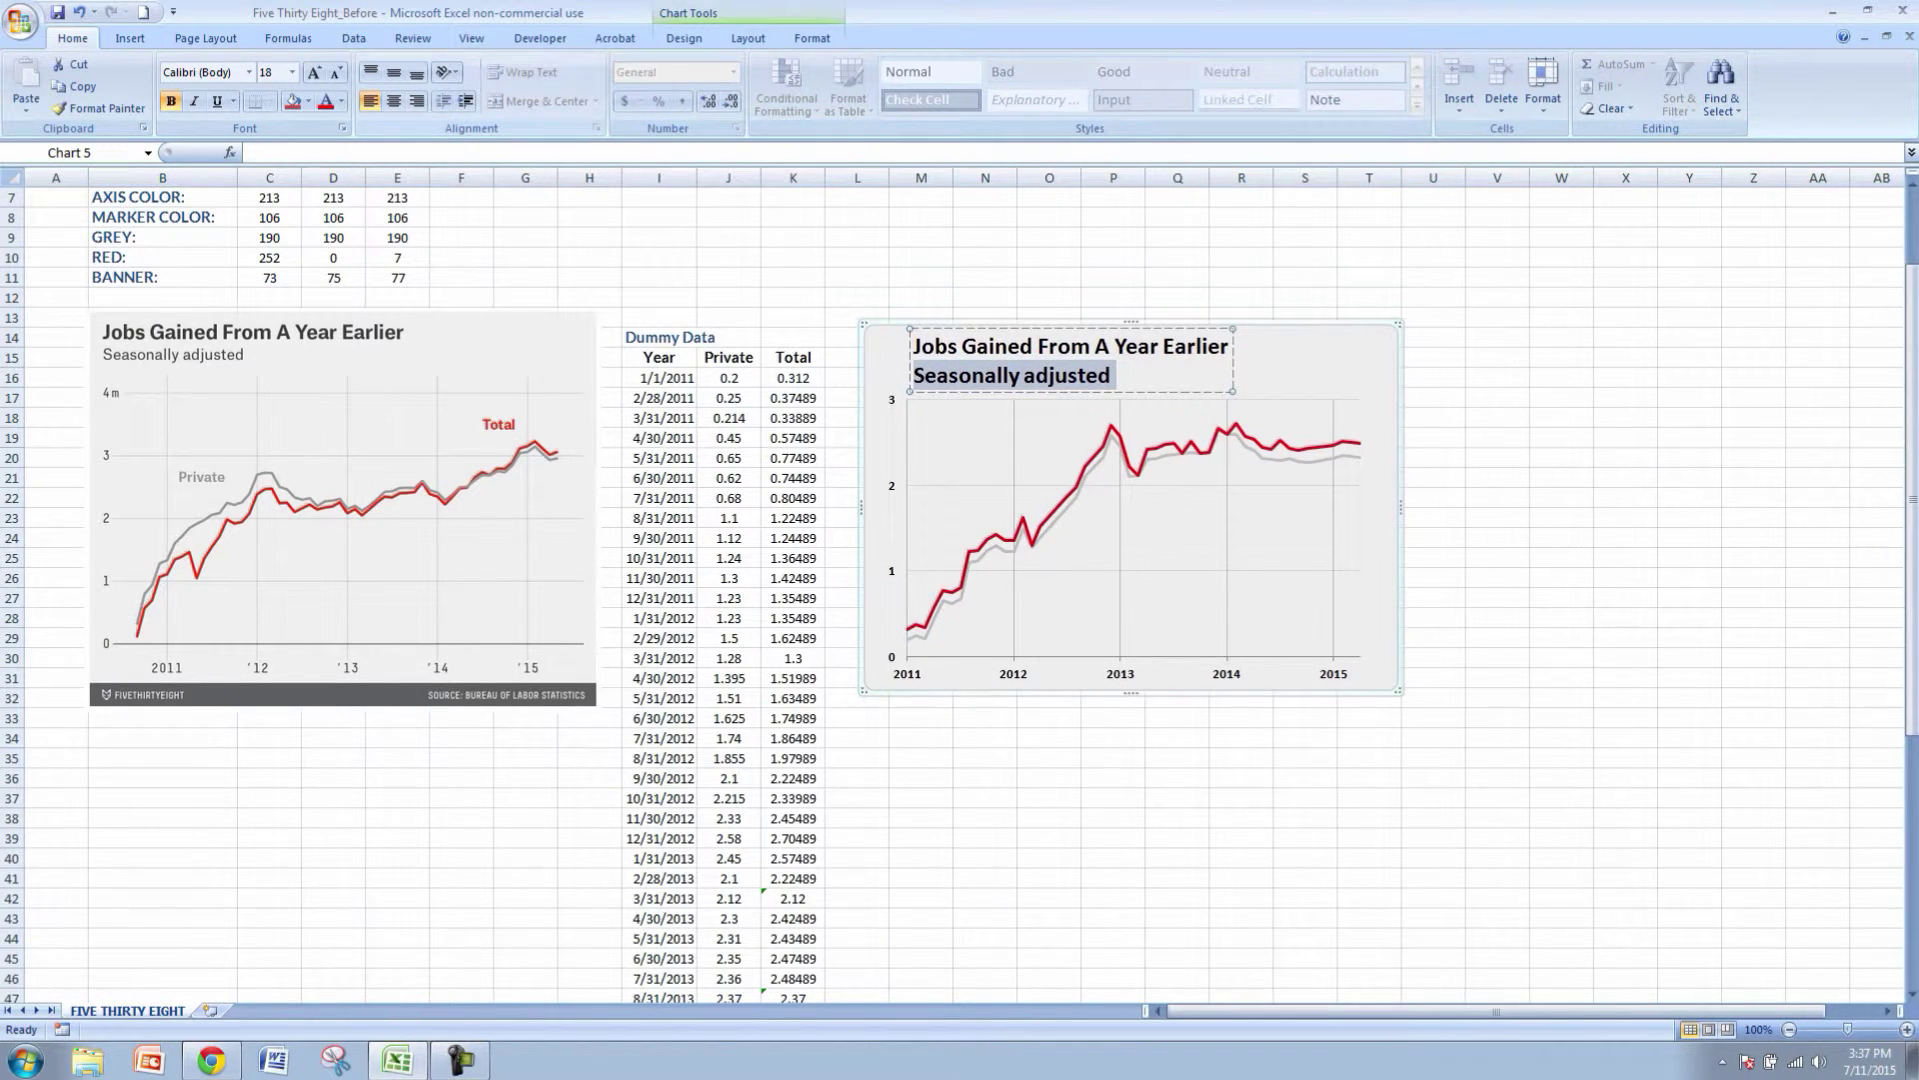
{"action": "left_click", "coordinate": [337, 73]}
{"action": "left_click", "coordinate": [337, 72]}
{"action": "left_click", "coordinate": [337, 73]}
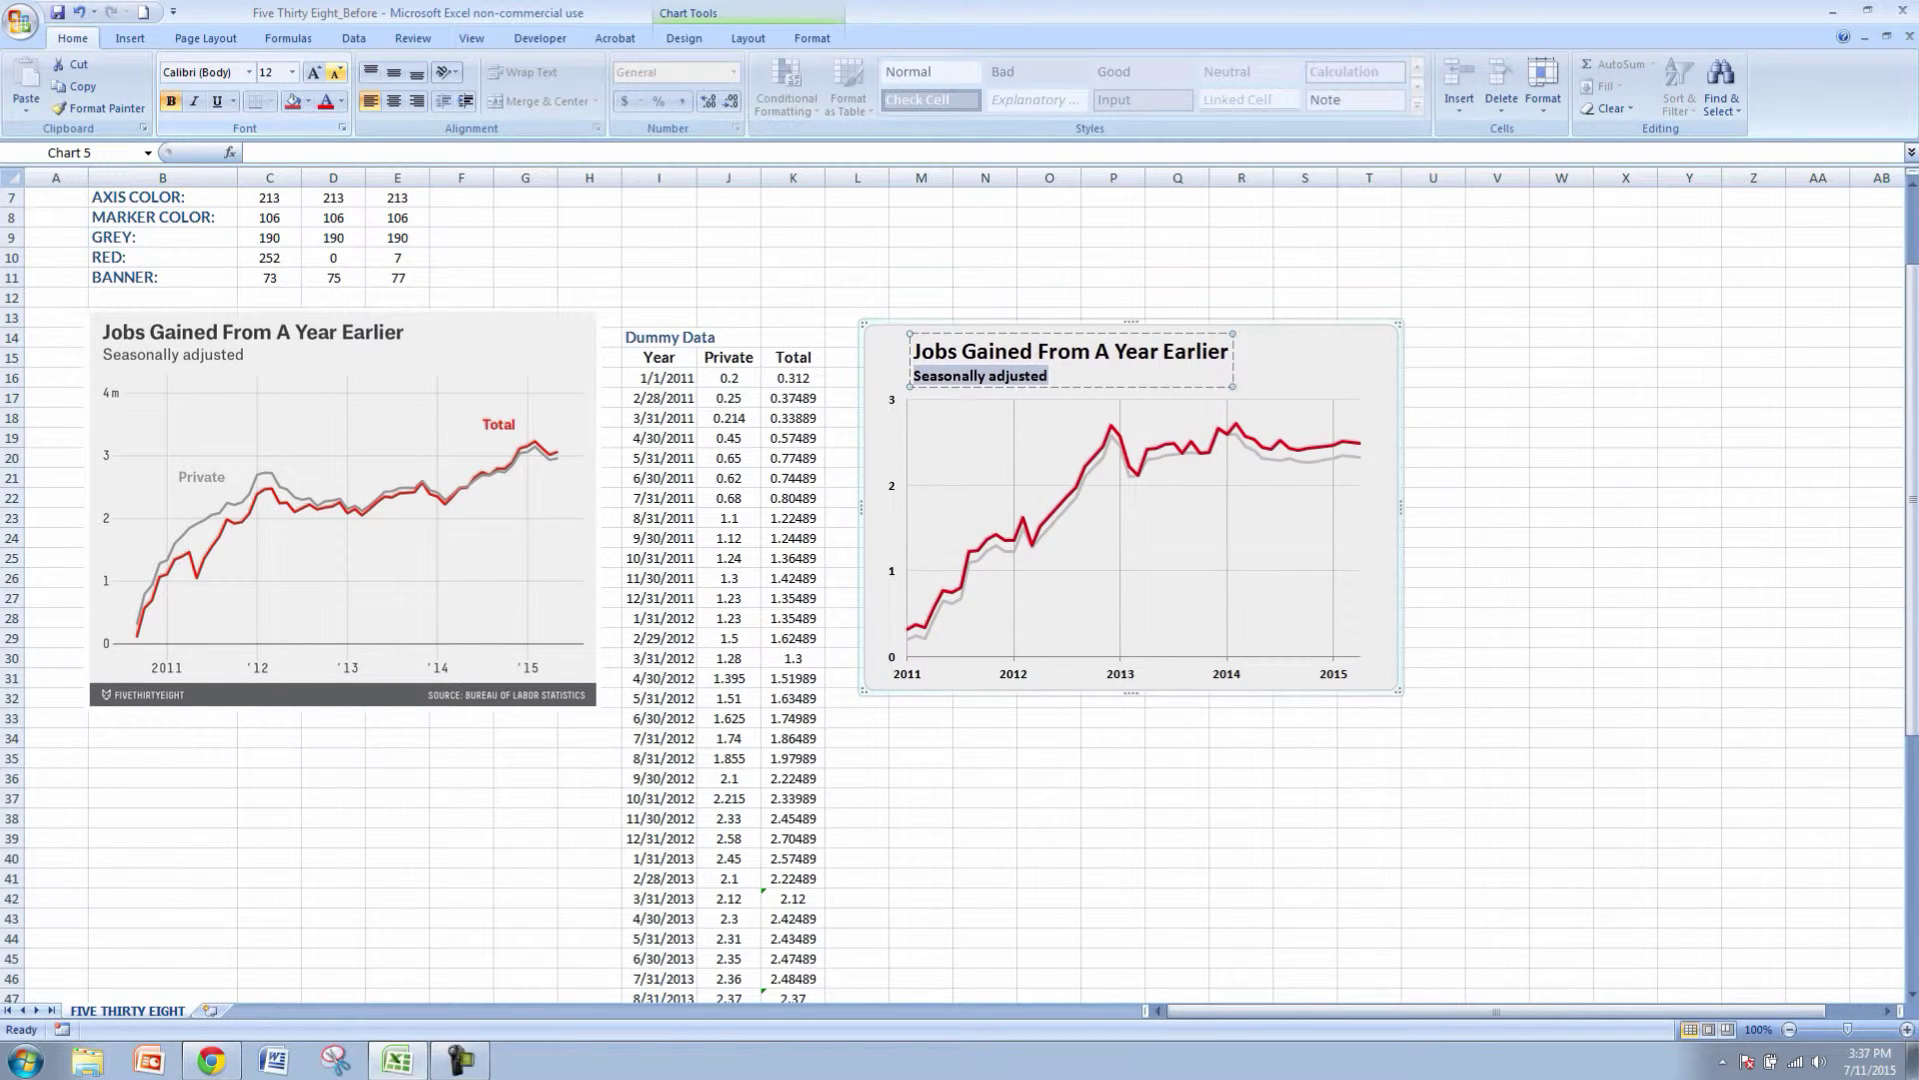
{"action": "key", "text": "ctrl+b"}
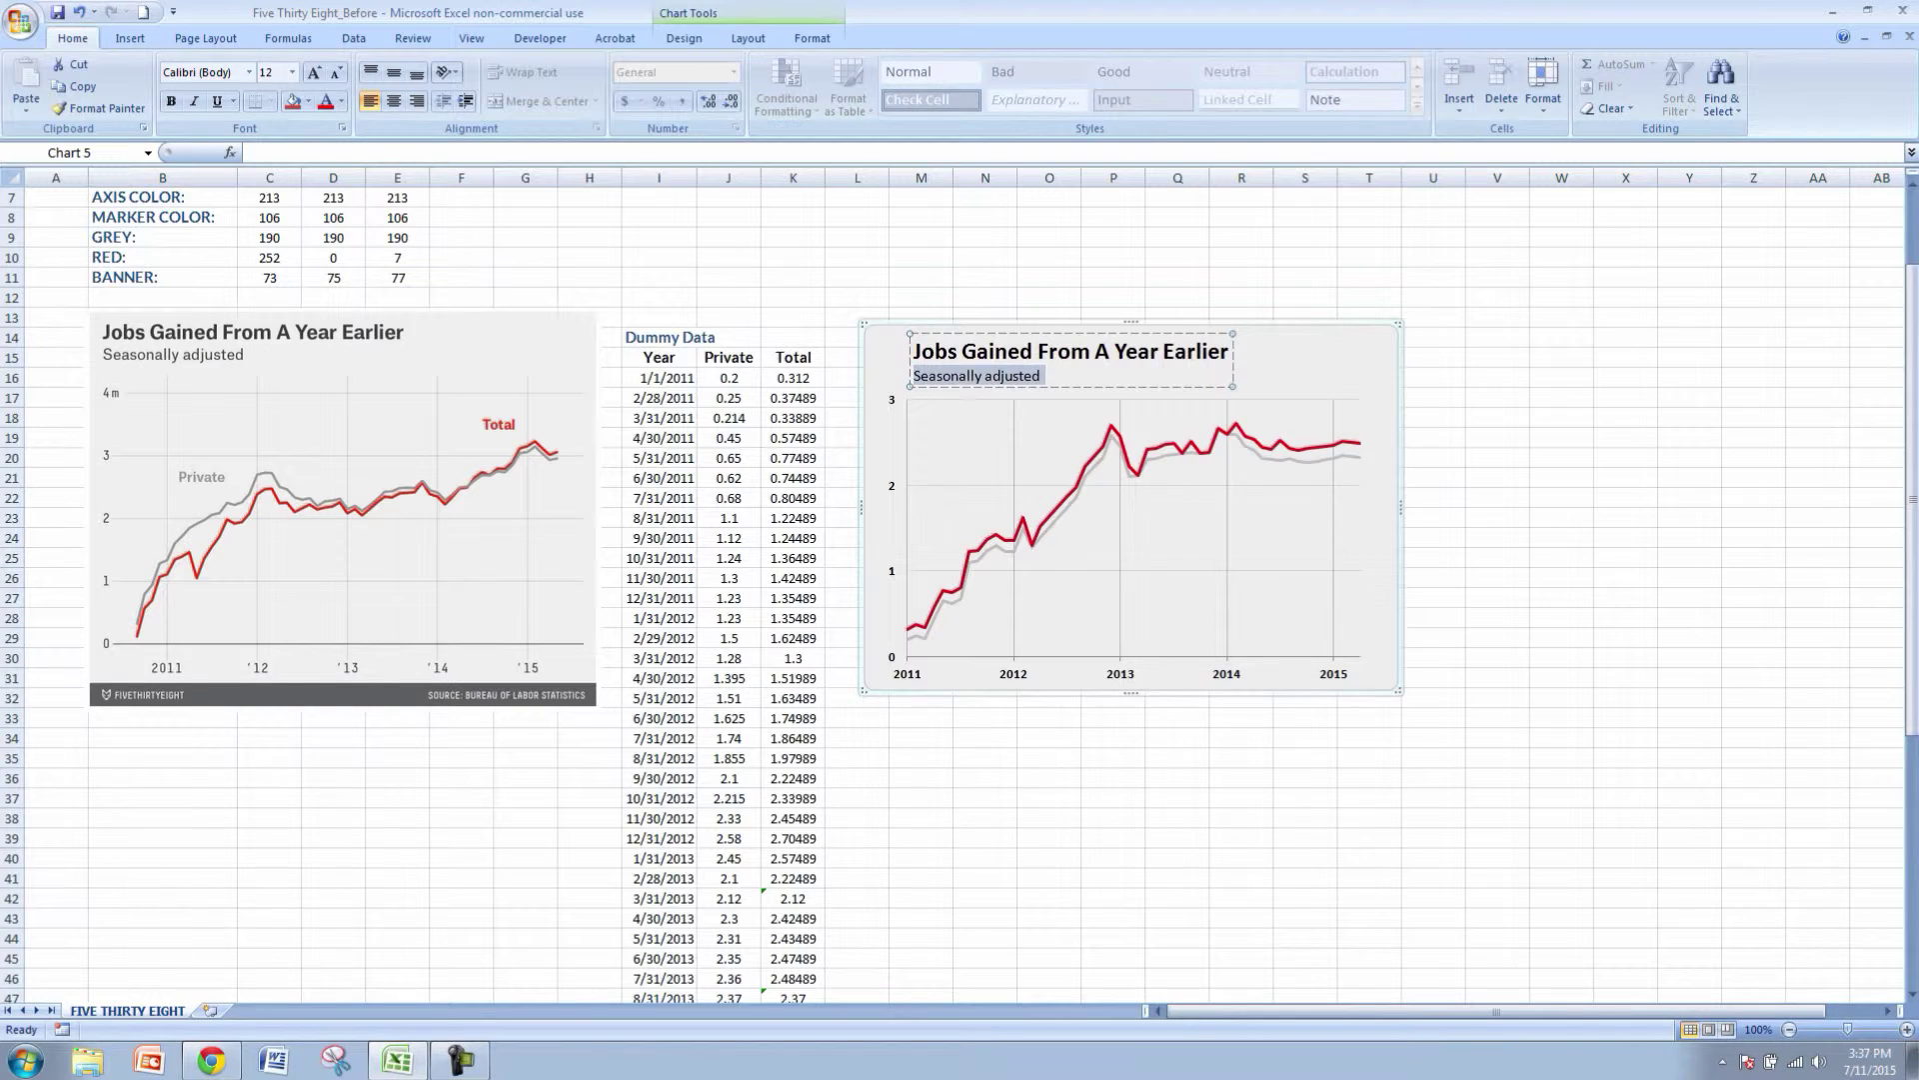
{"action": "left_click", "coordinate": [985, 298]}
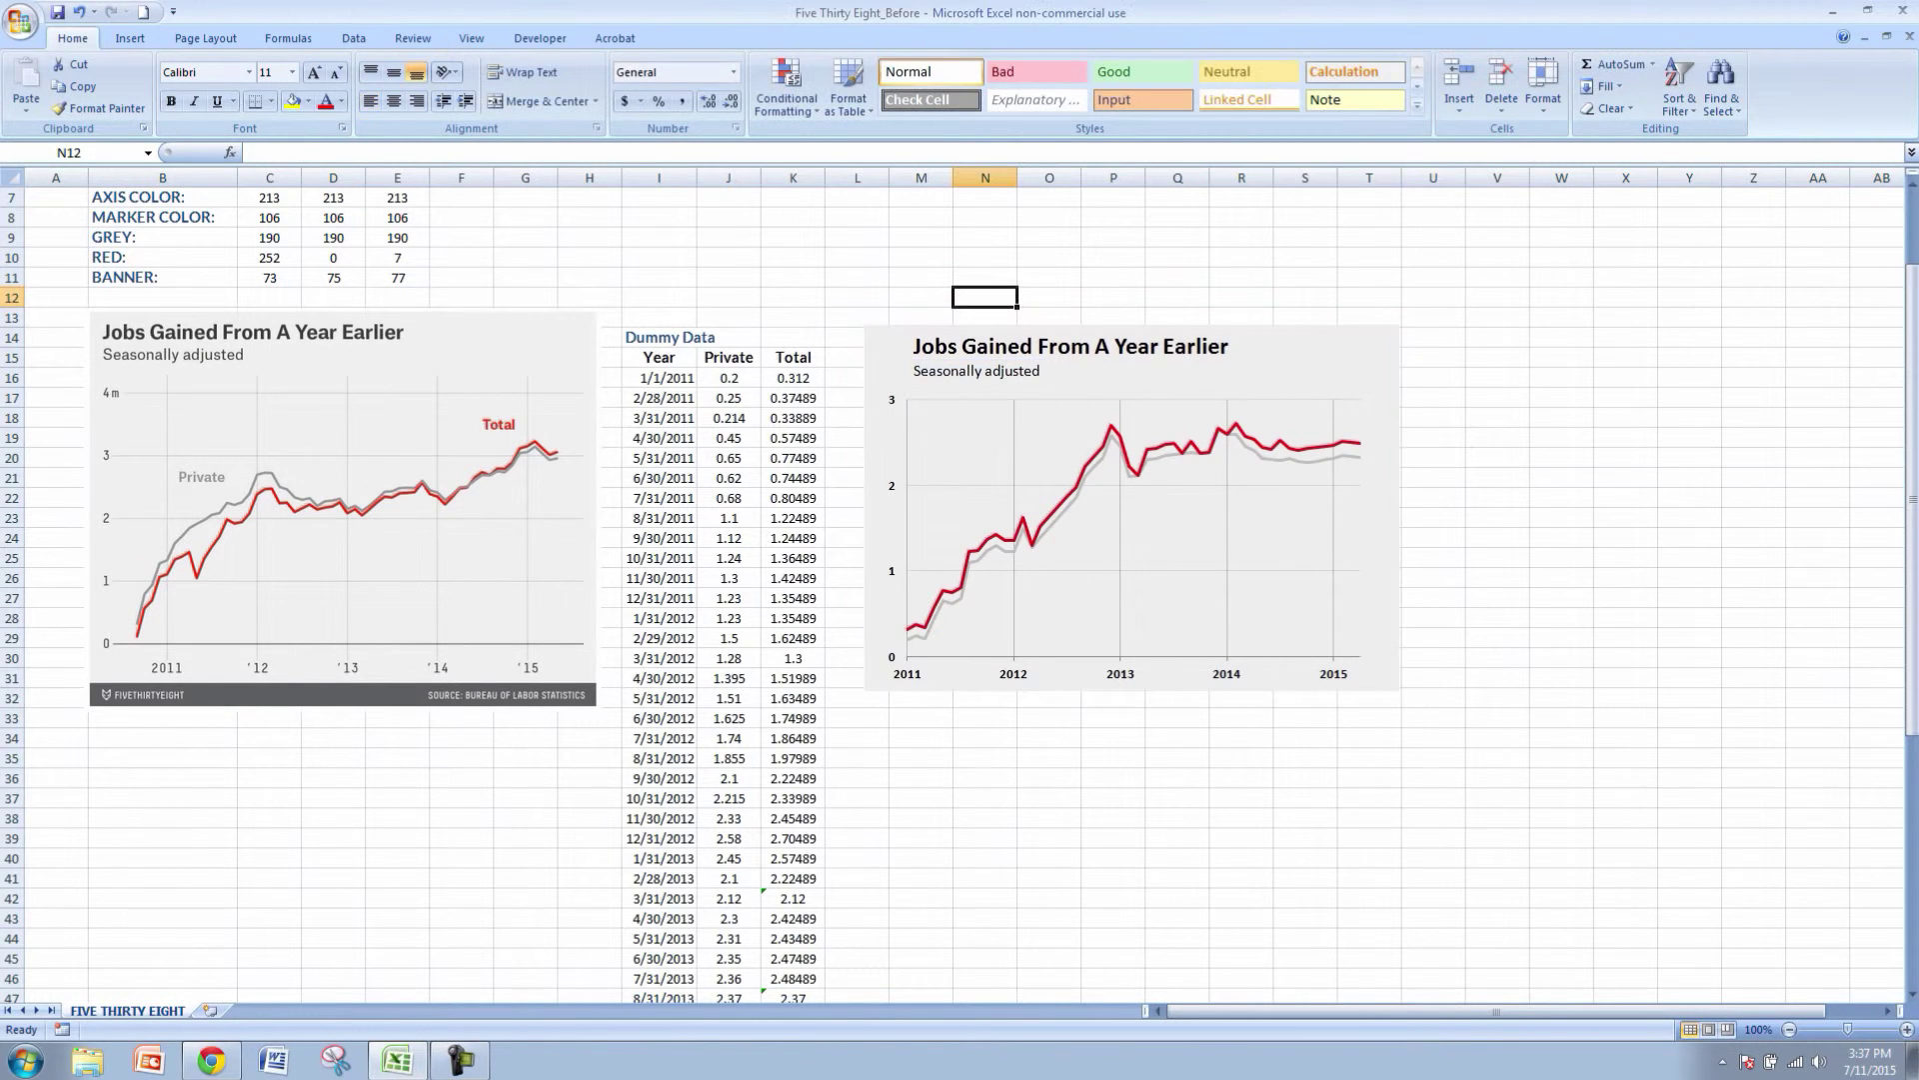
{"action": "left_click", "coordinate": [1497, 458]}
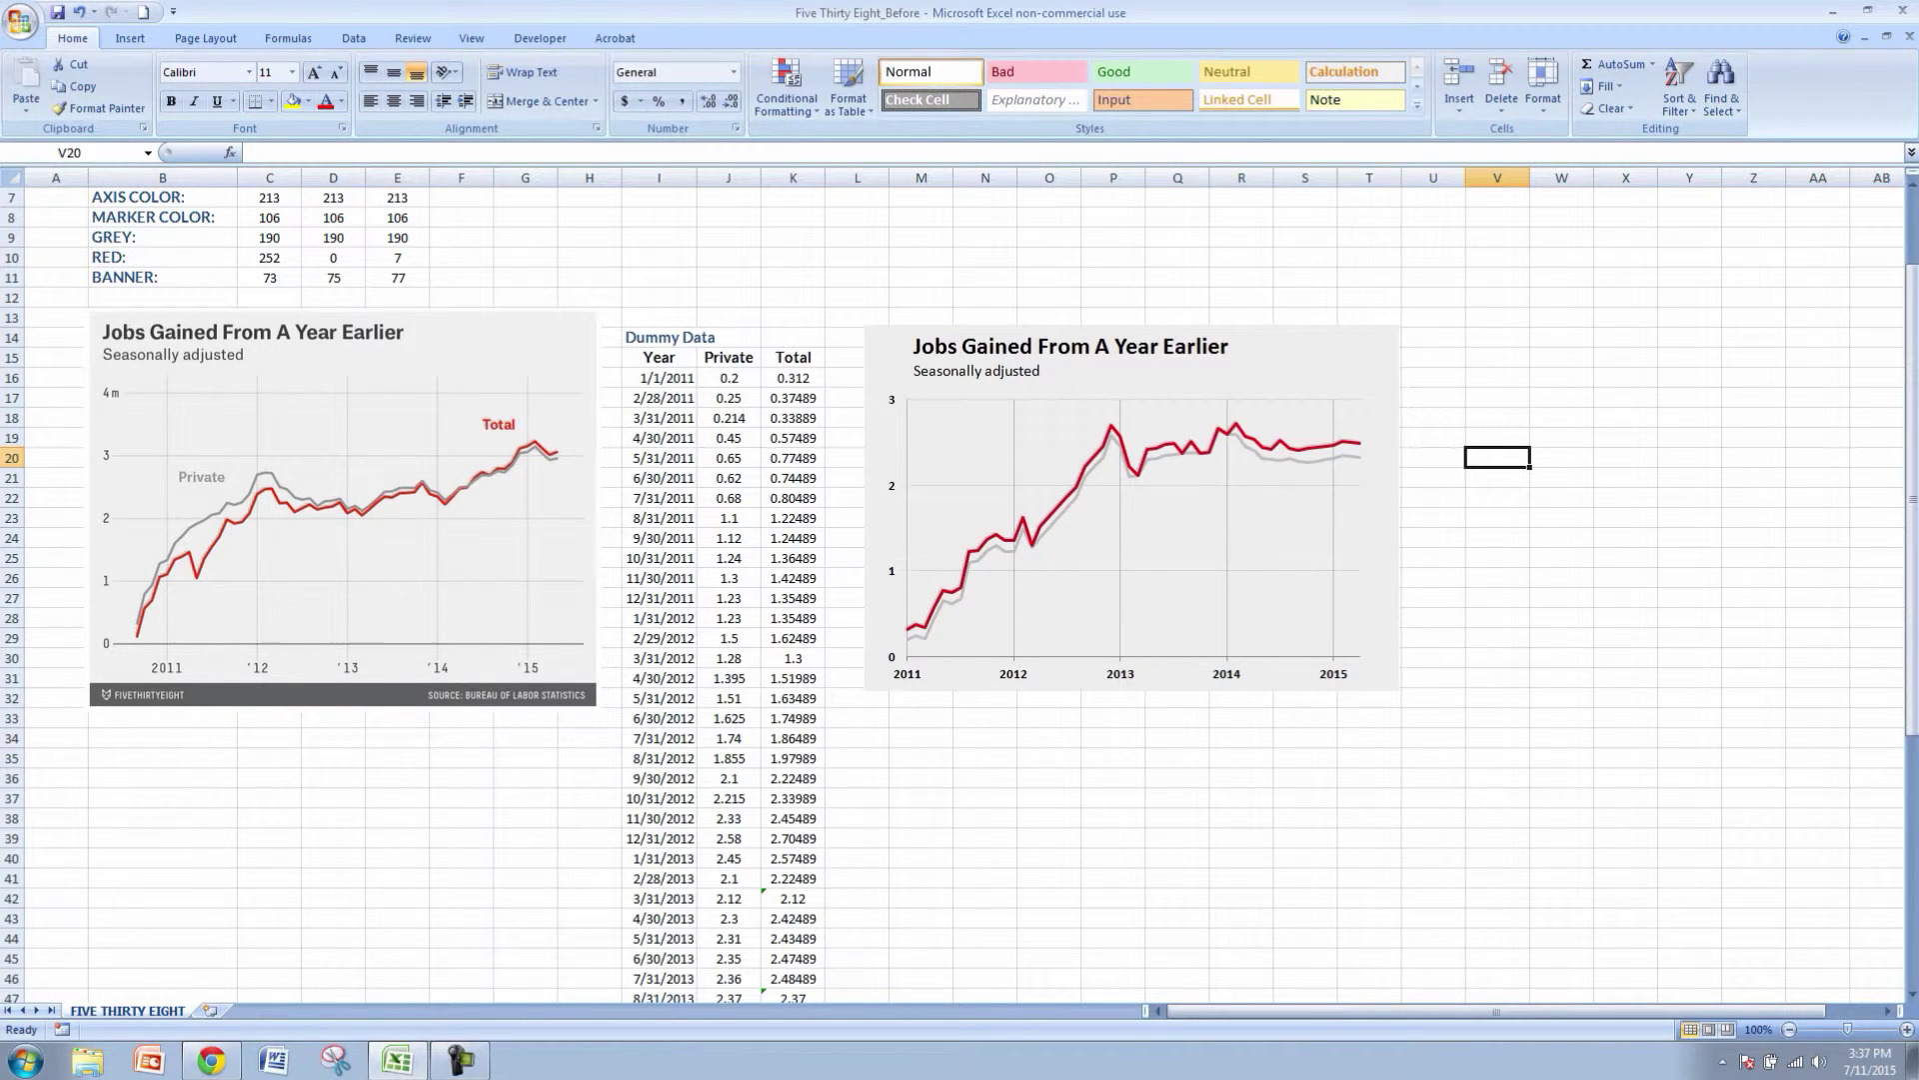
{"action": "left_click", "coordinate": [342, 509]}
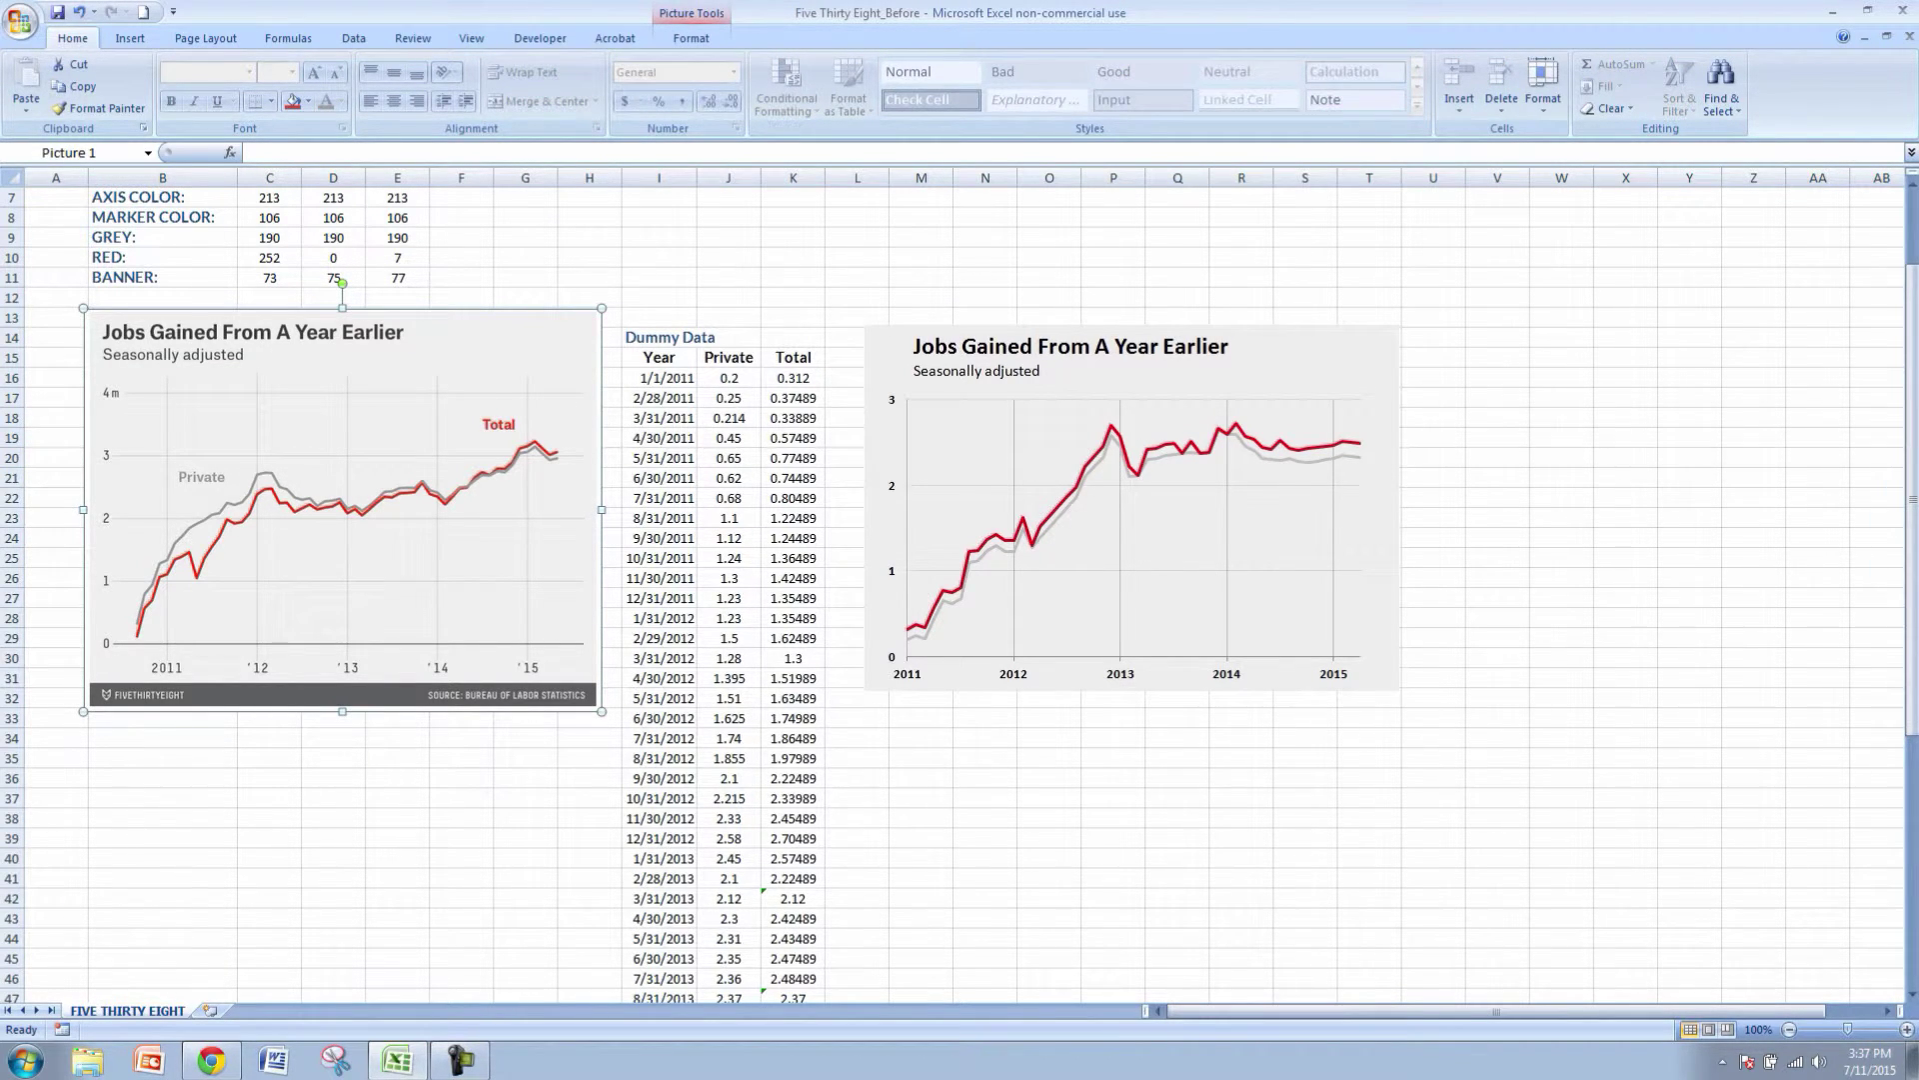
{"action": "left_click", "coordinate": [1178, 778]}
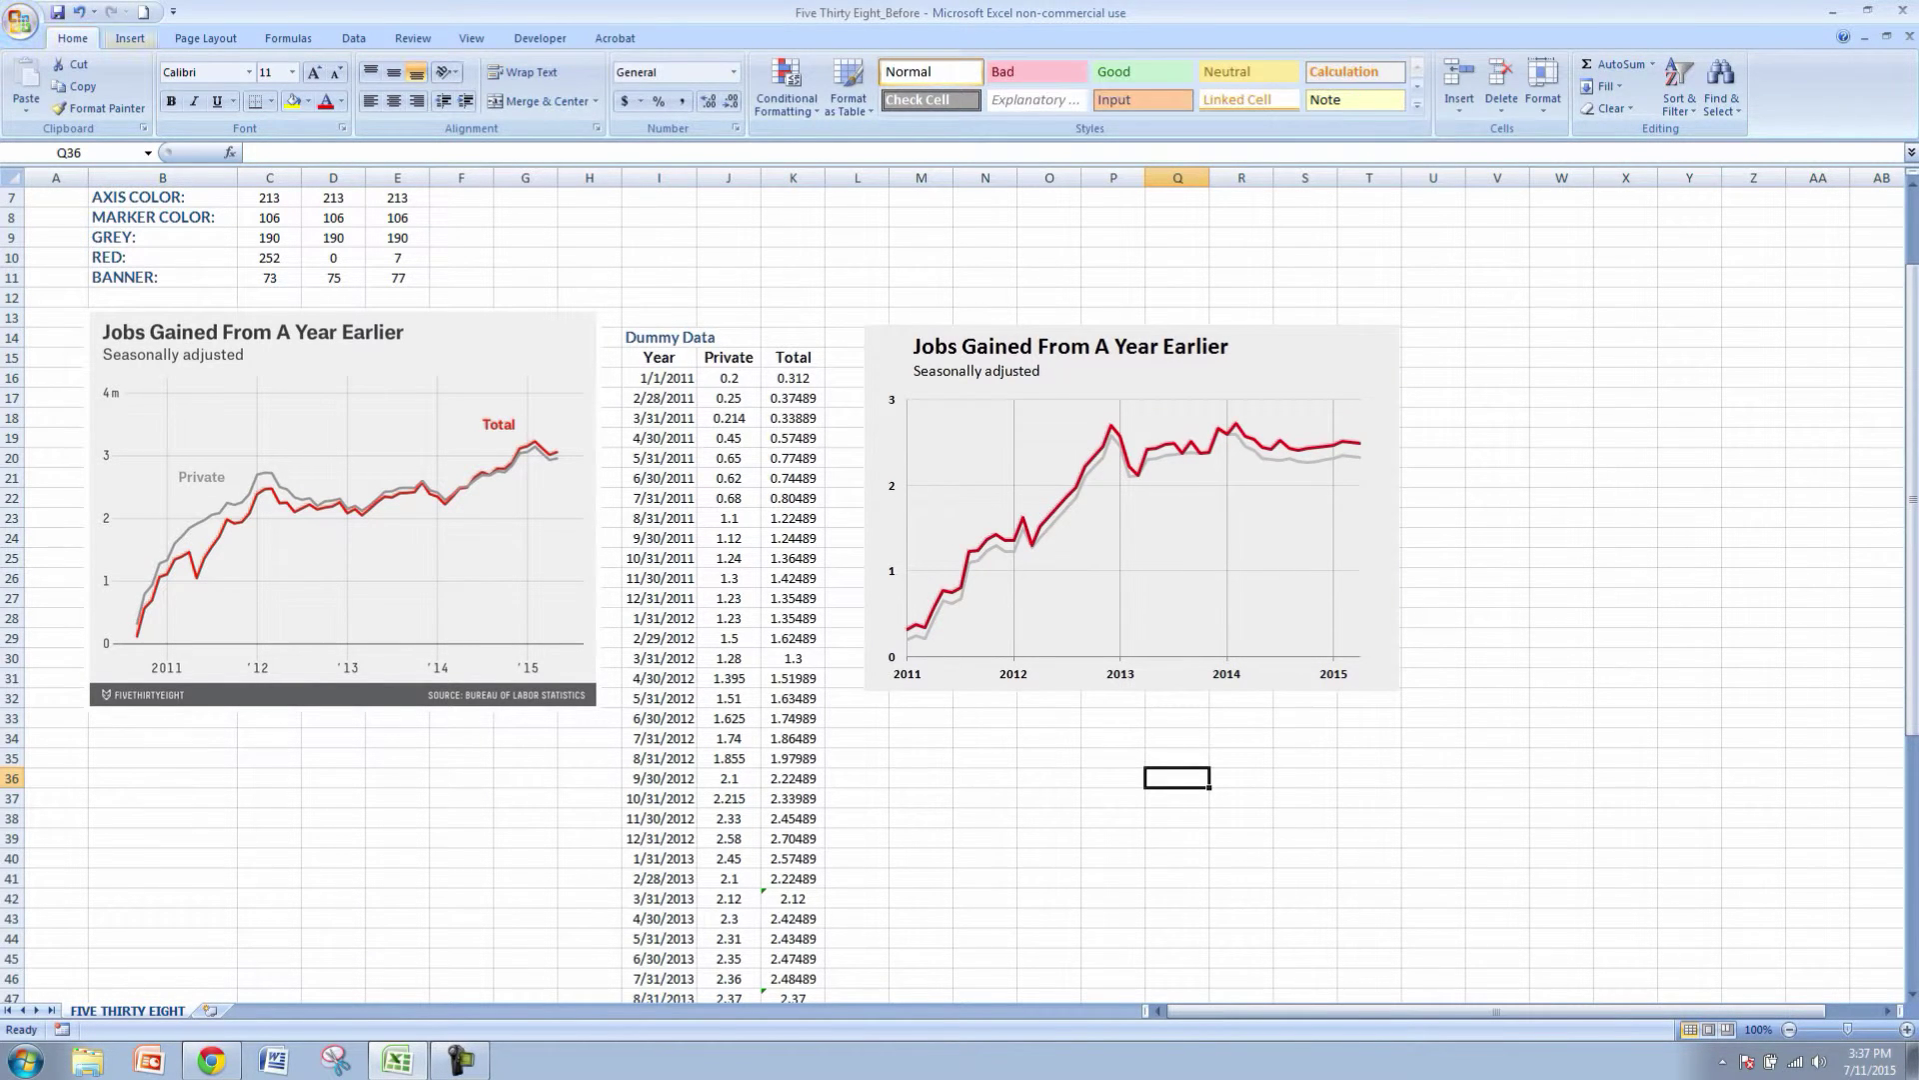
- Draw a banner rectangle 0.2" high and 5.55" wide along the chart's bottom edge, matching the chart's width
{"action": "left_click", "coordinate": [130, 38]}
{"action": "left_click", "coordinate": [220, 85]}
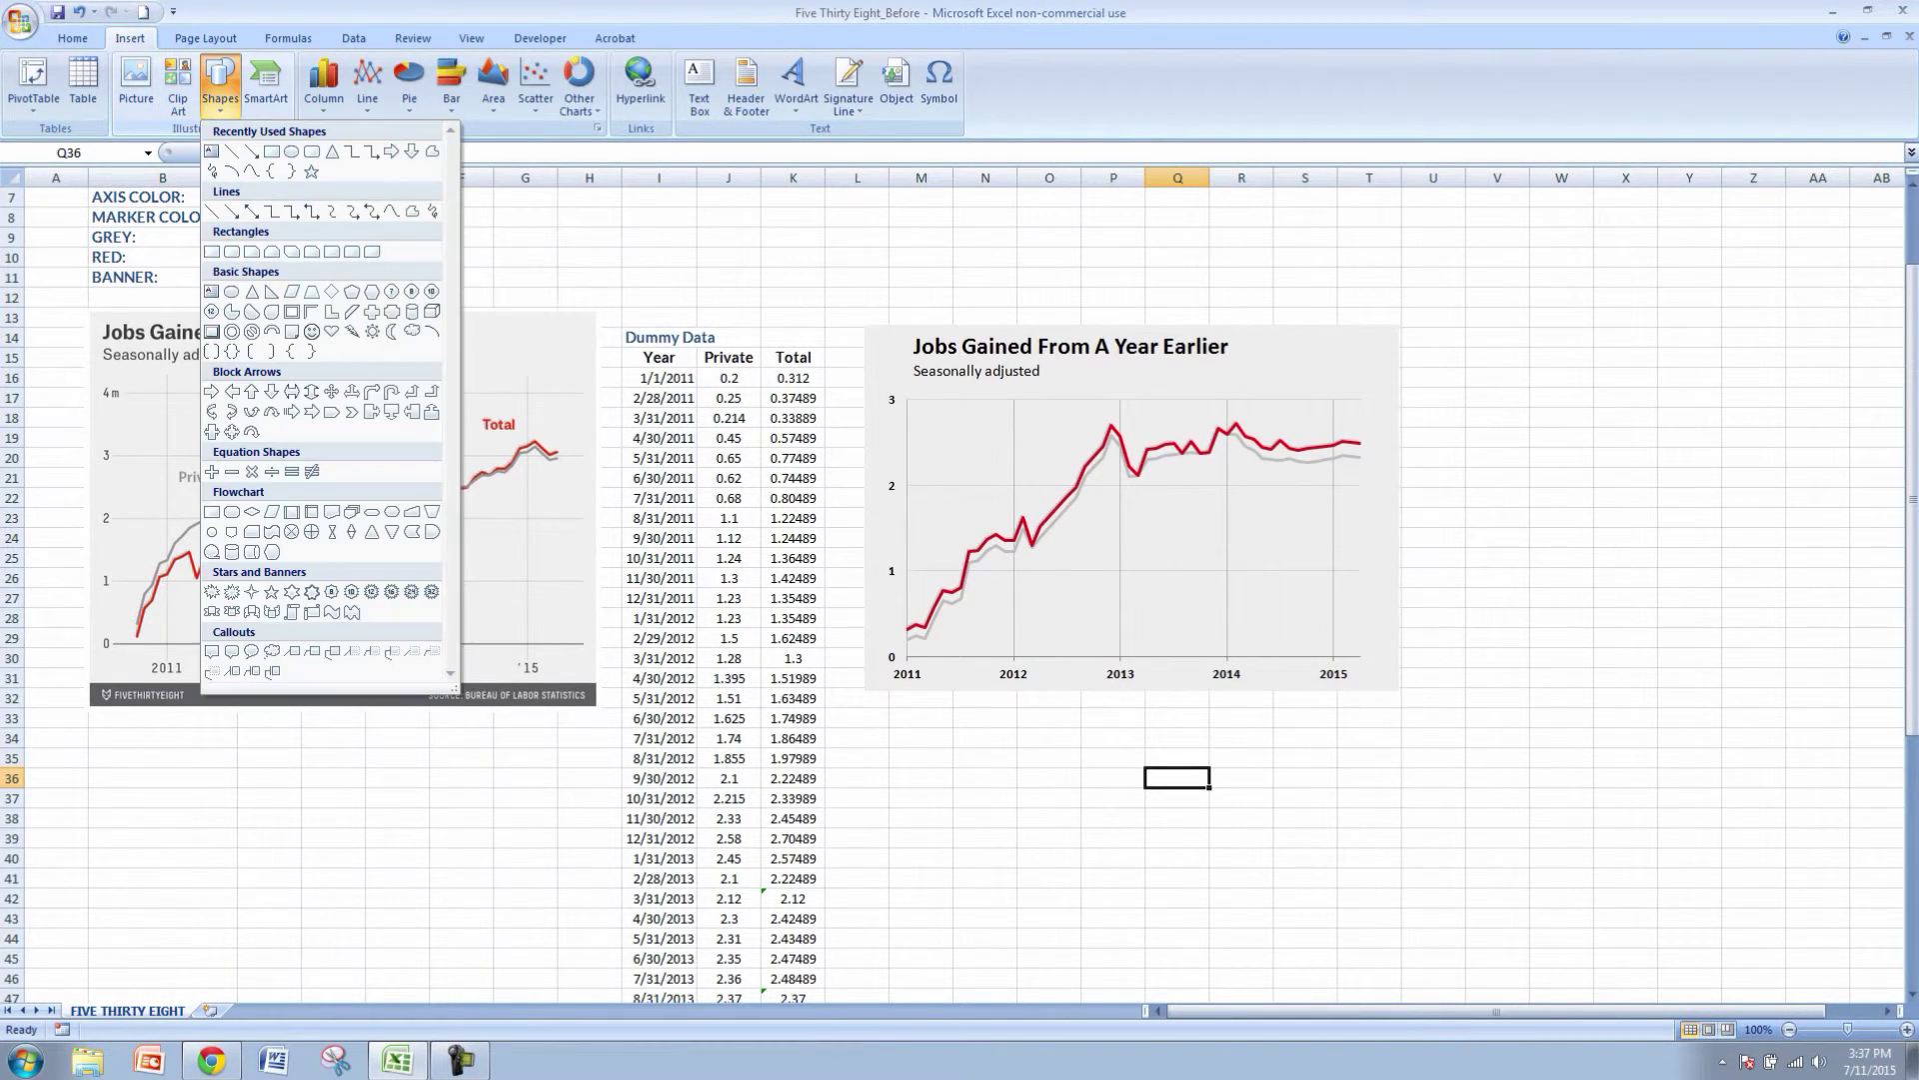
{"action": "left_click", "coordinate": [271, 151]}
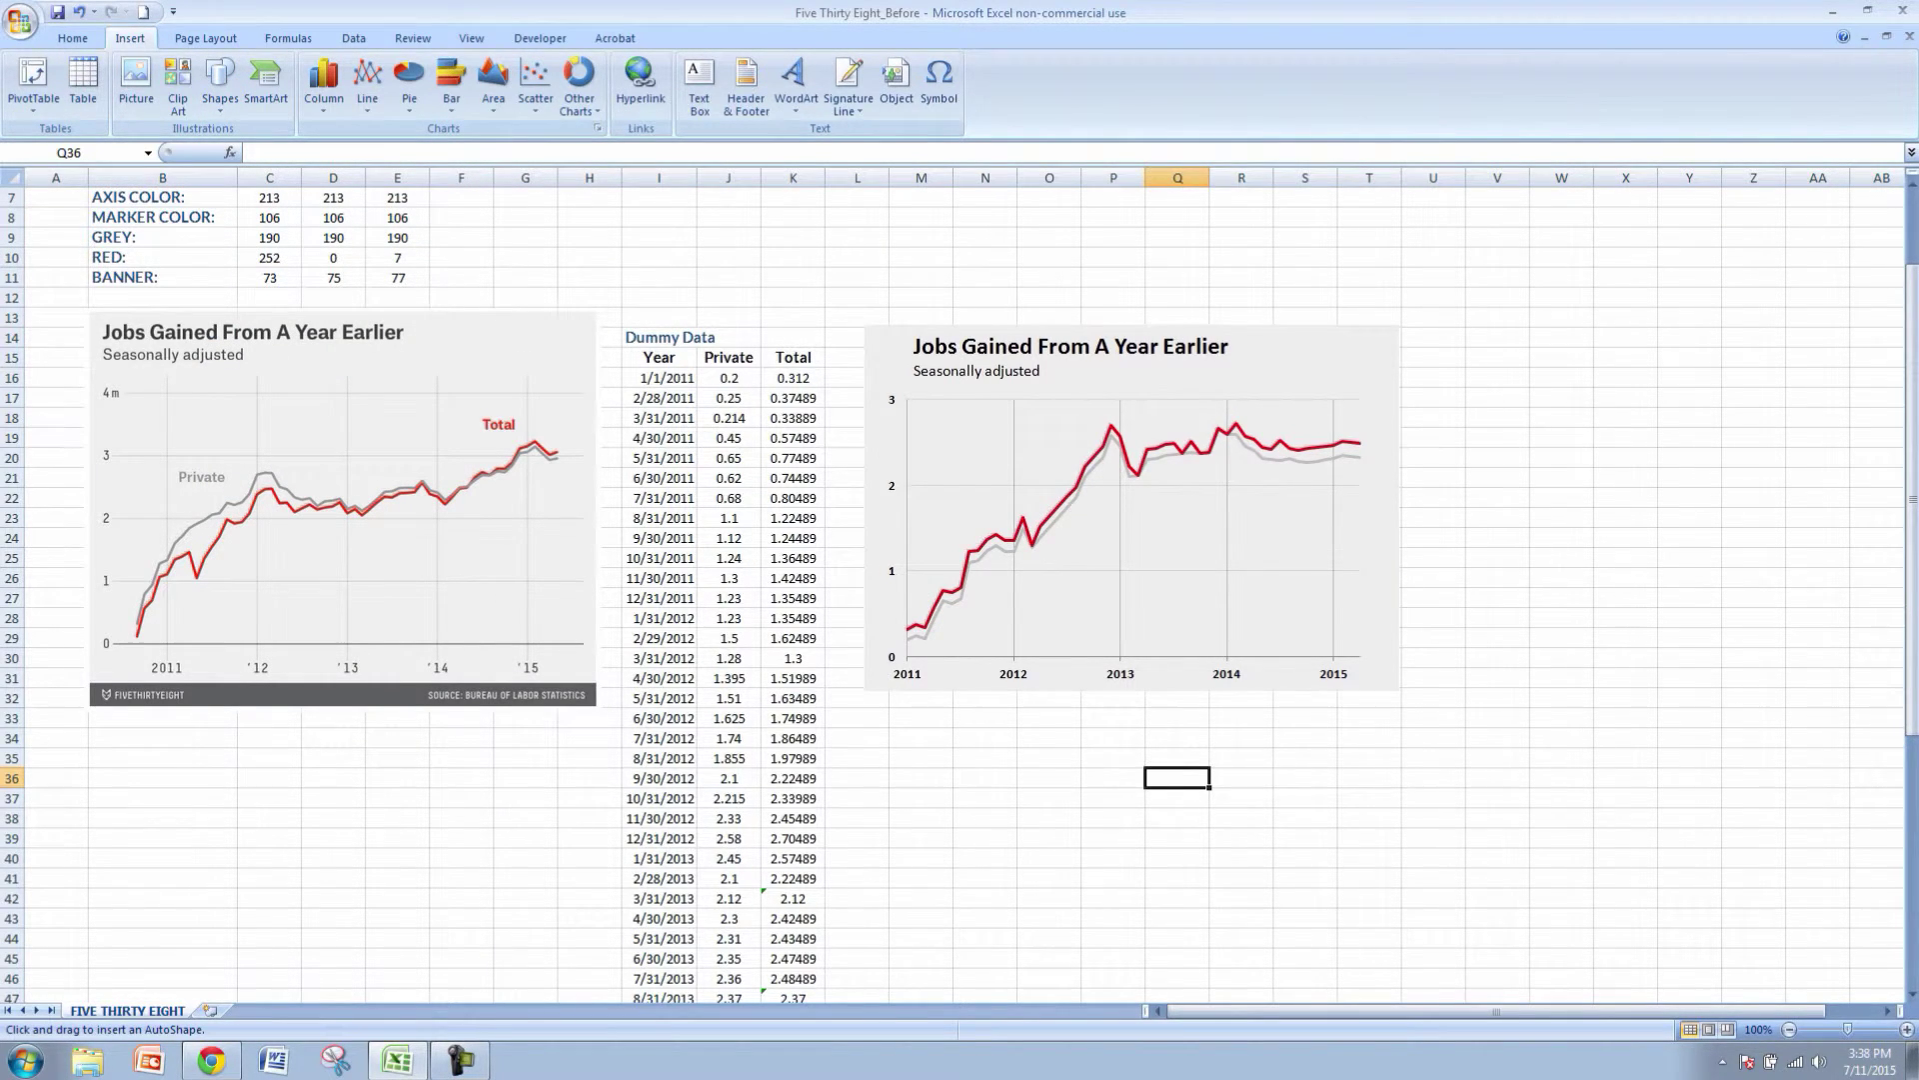
{"action": "mouse_move", "coordinate": [864, 687]}
{"action": "left_mouse_down"}
{"action": "mouse_move", "coordinate": [906, 711]}
{"action": "mouse_move", "coordinate": [1058, 722]}
{"action": "mouse_move", "coordinate": [1399, 707]}
{"action": "left_mouse_up"}
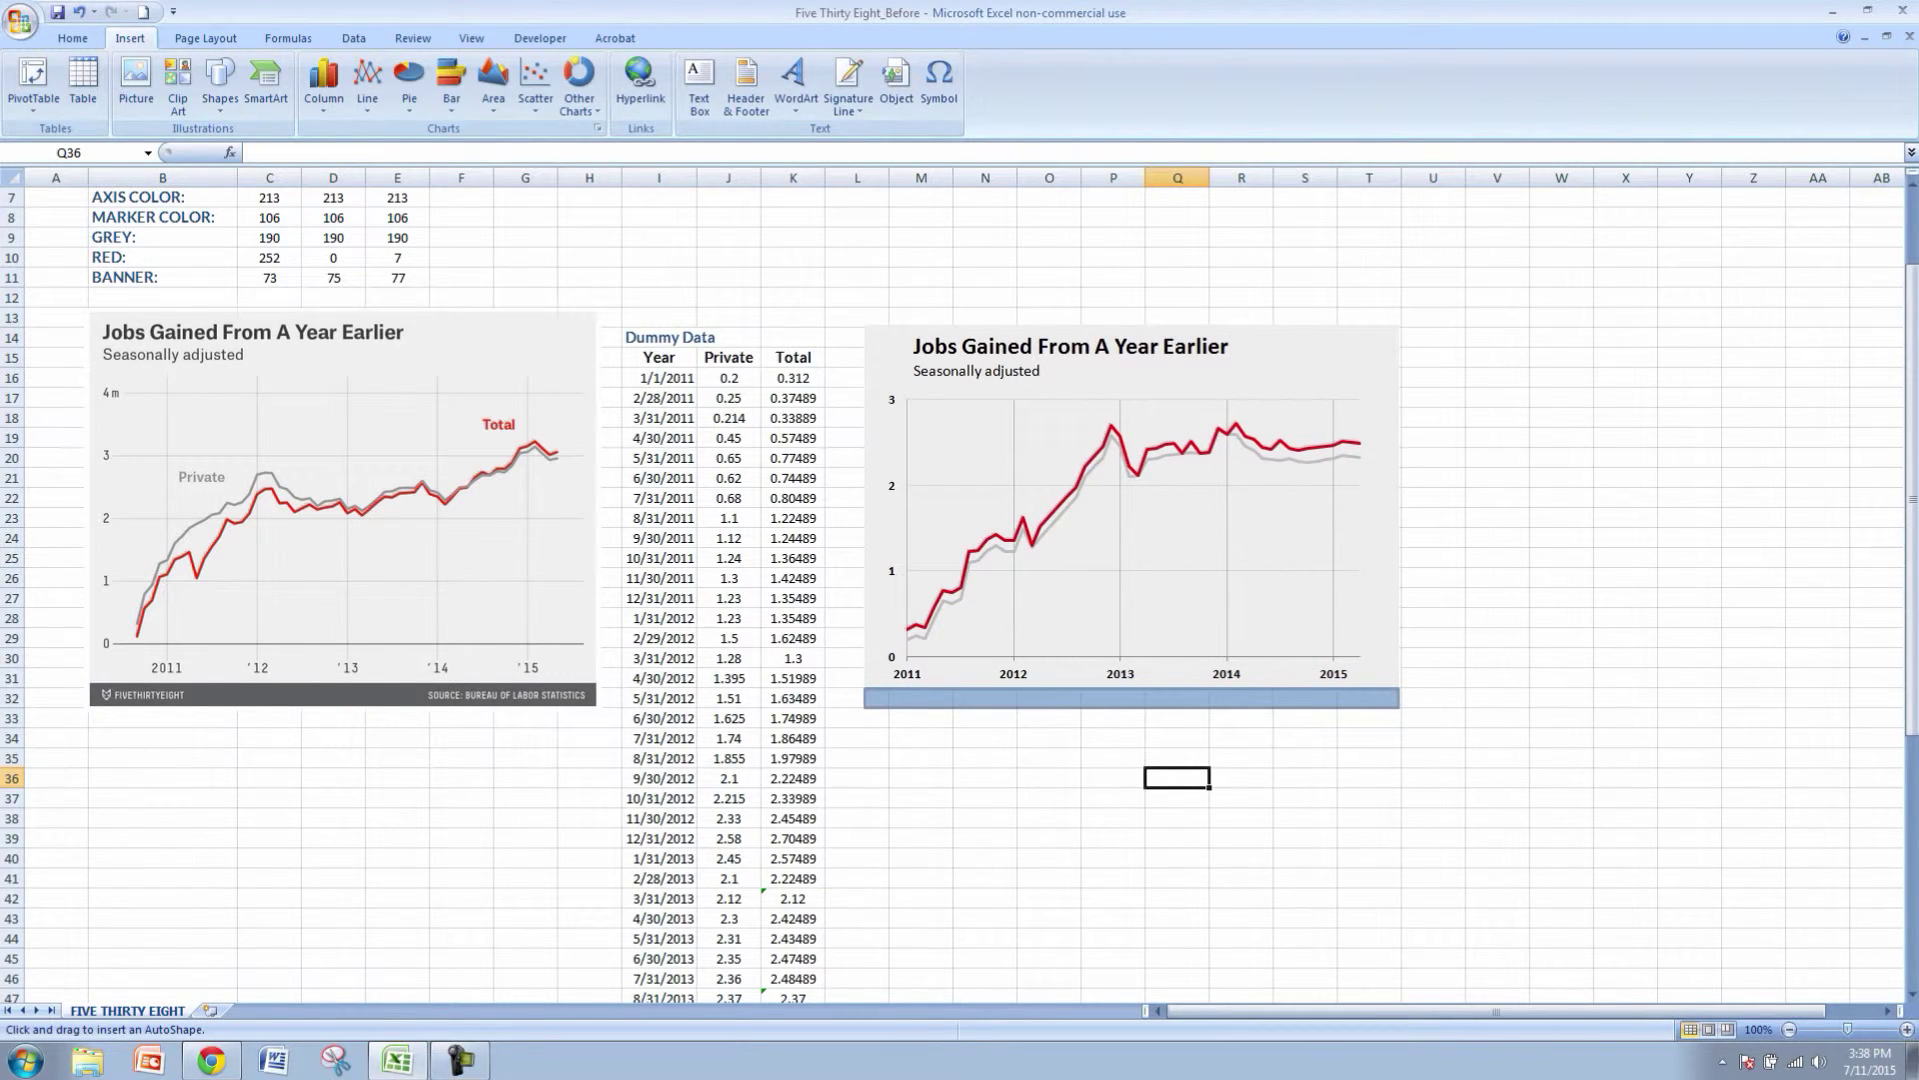
{"action": "left_click_drag", "start_coordinate": [1400, 708], "coordinate": [1399, 707]}
- Fill the banner rectangle under the chart with the solid custom colour RGB 73, 75, 77
{"action": "right_click", "coordinate": [1329, 700]}
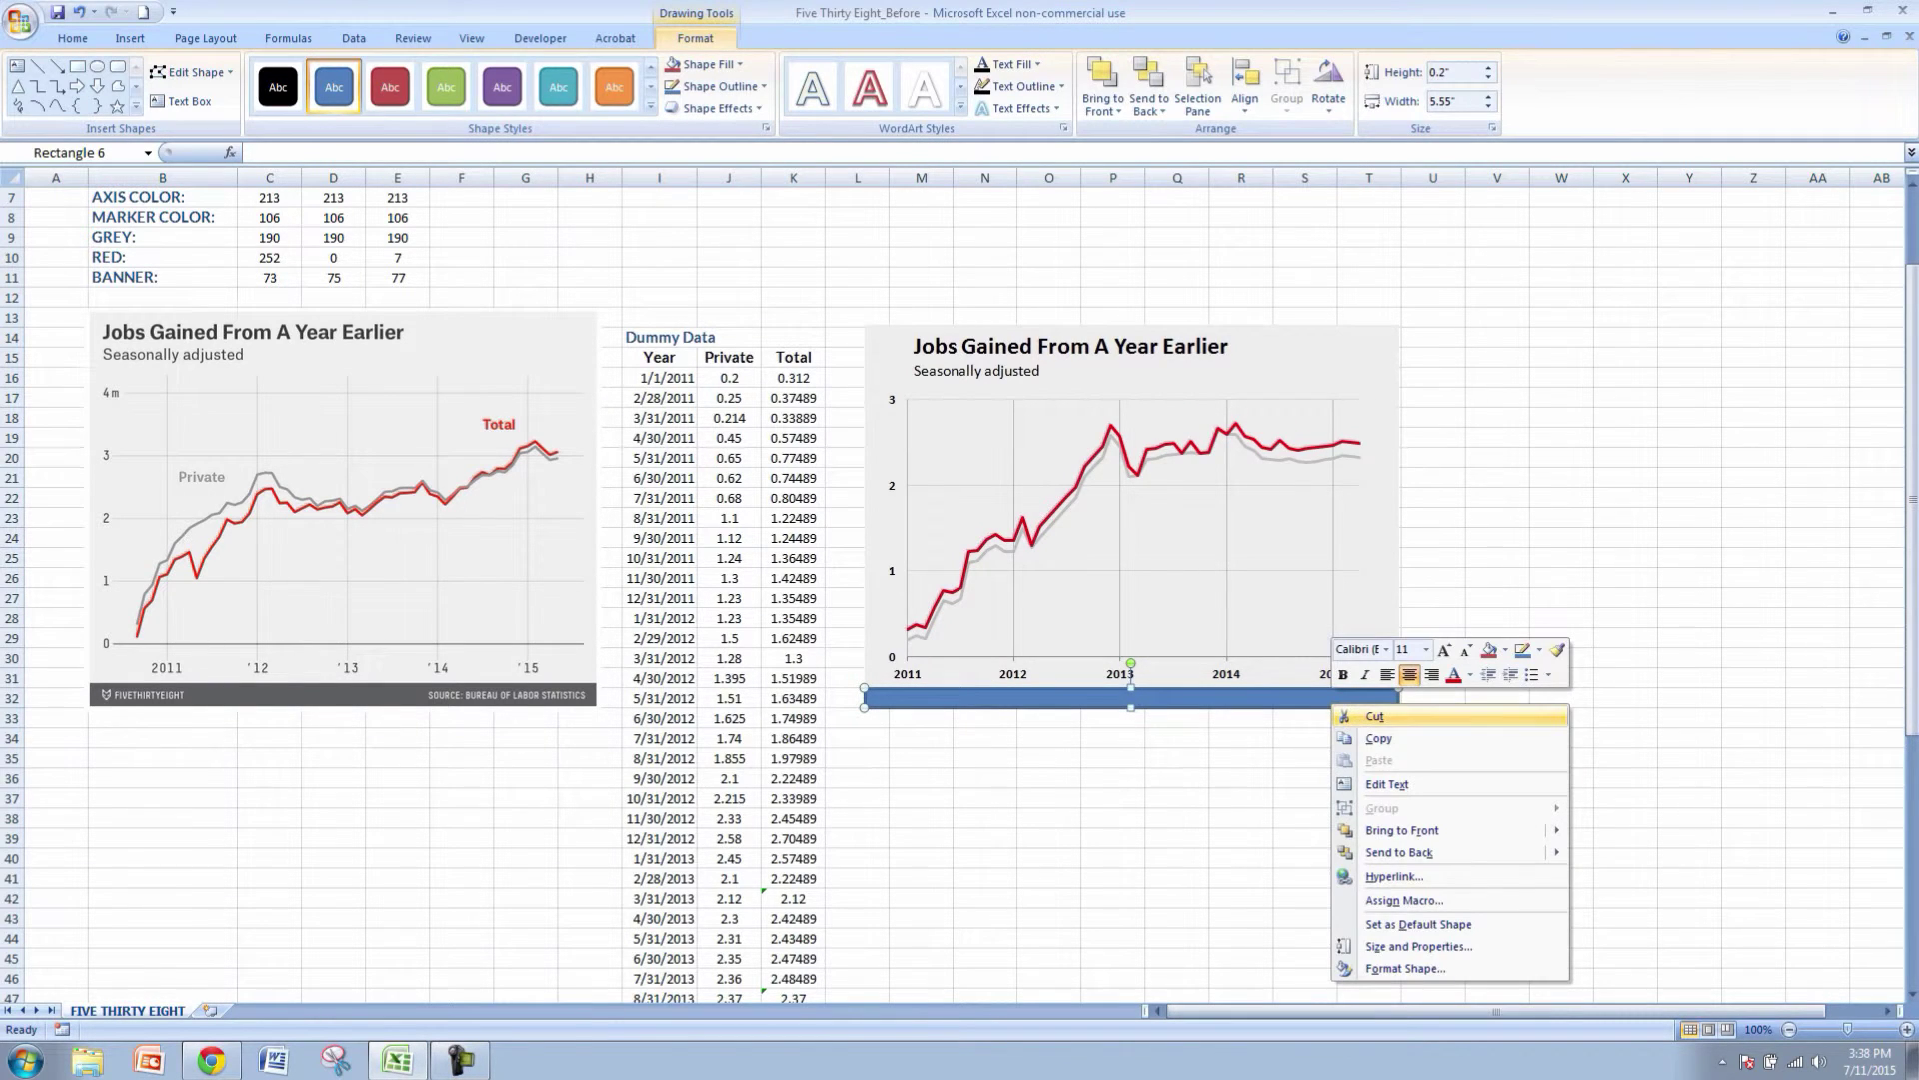
{"action": "left_click", "coordinate": [1400, 966]}
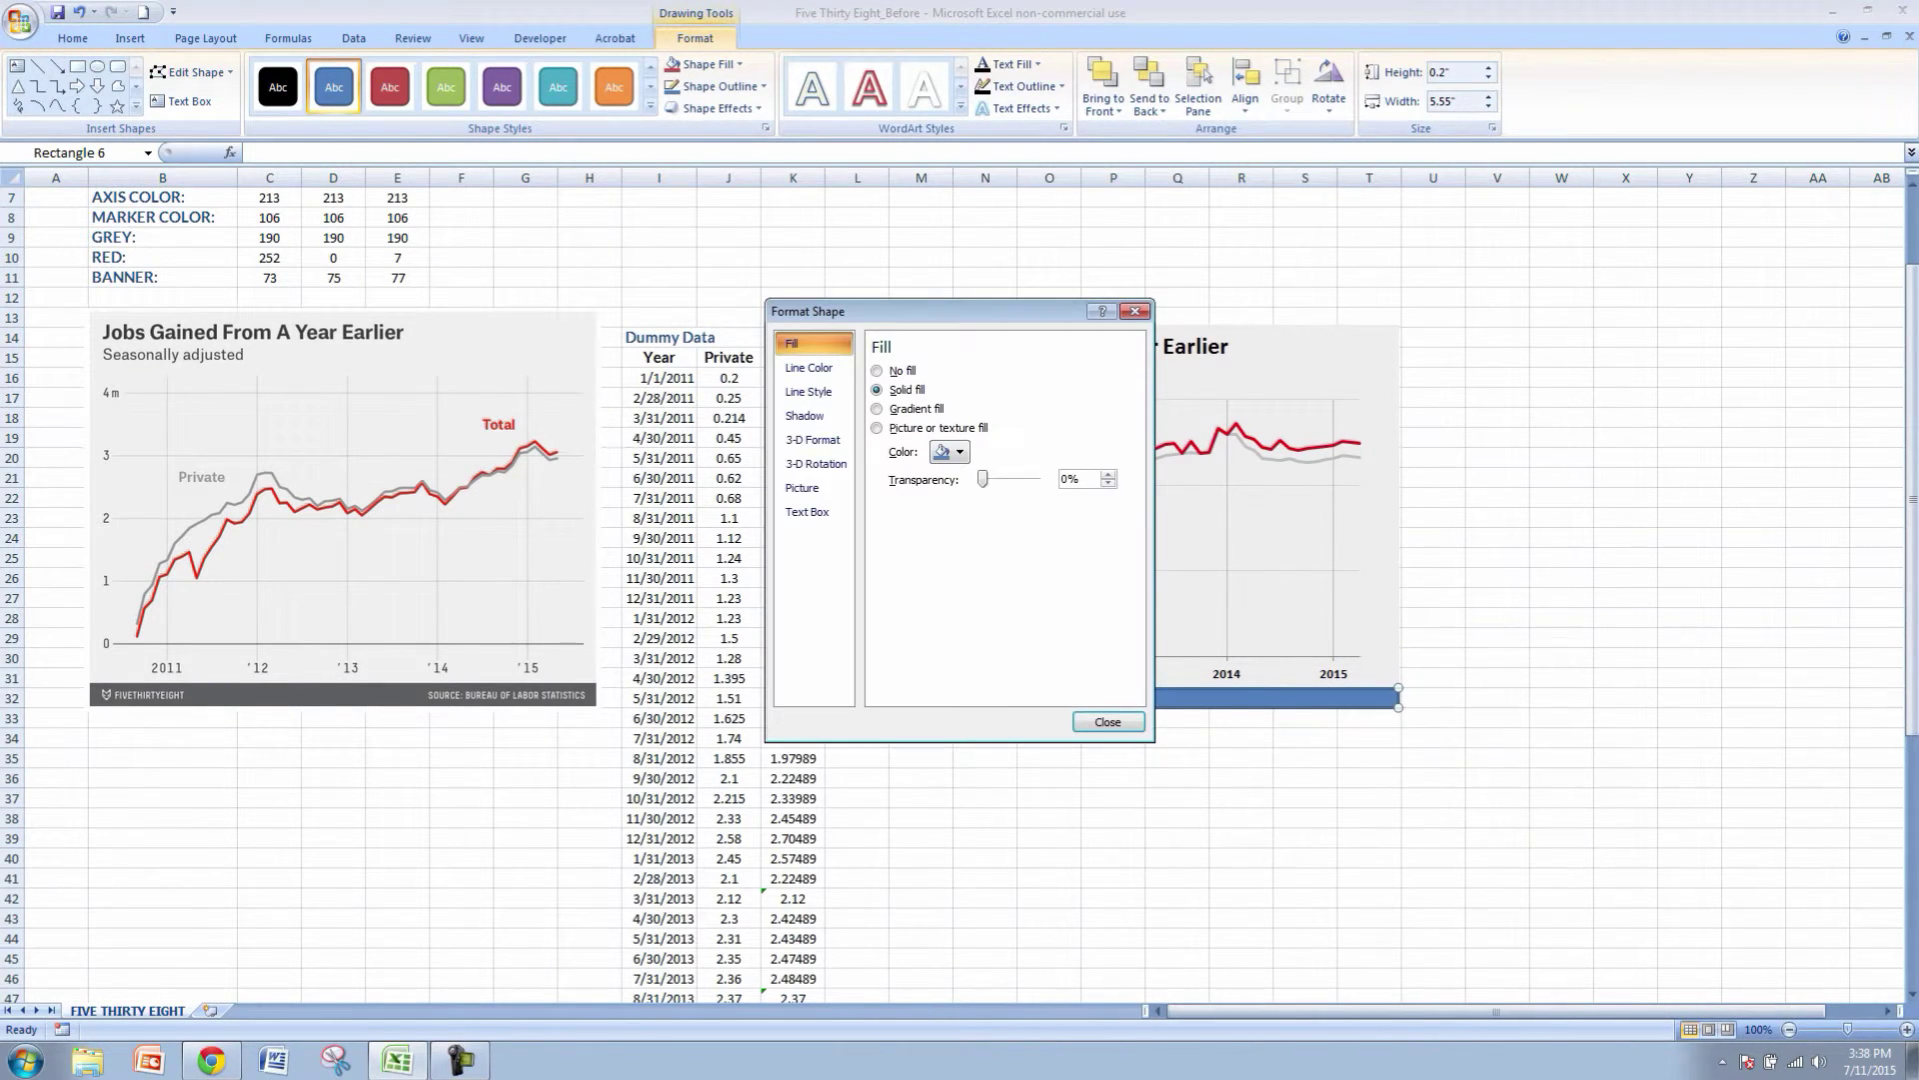
{"action": "left_click", "coordinate": [950, 452]}
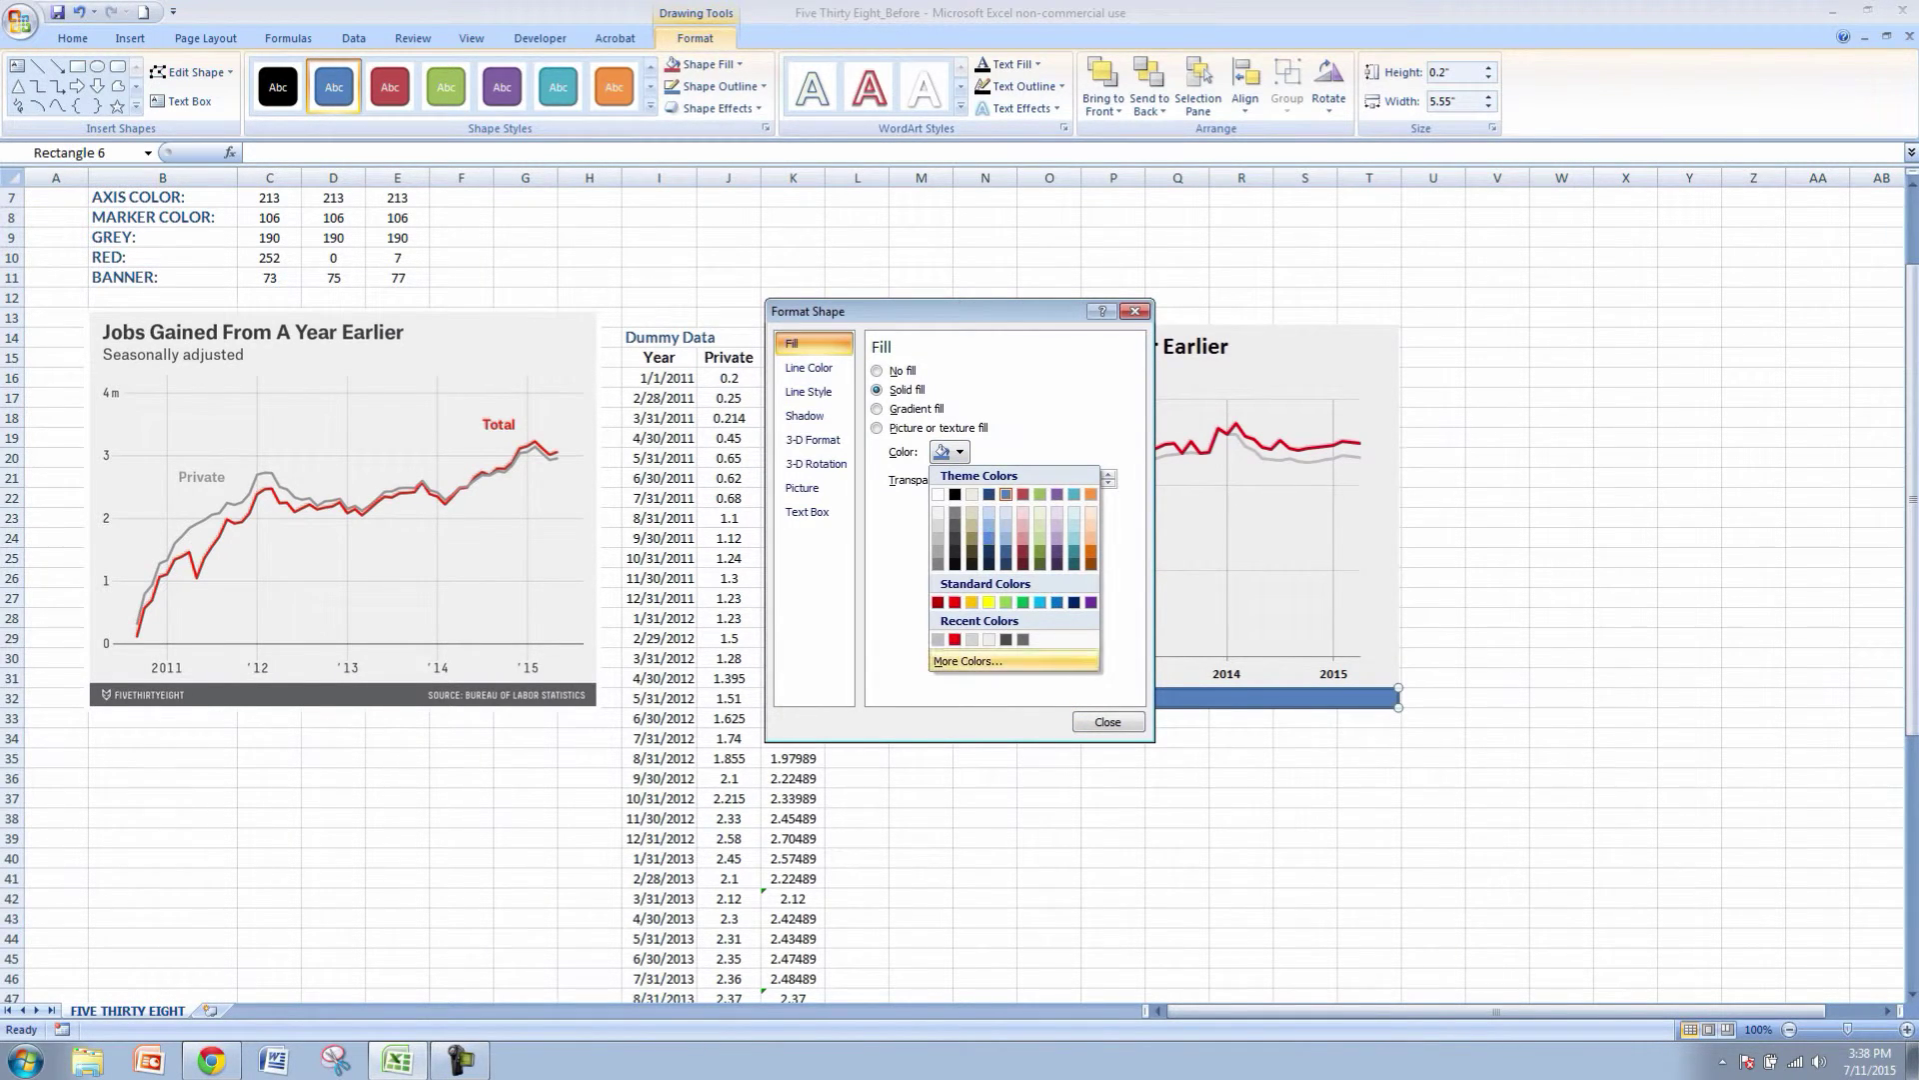
{"action": "left_click", "coordinate": [968, 661]}
{"action": "double_click", "coordinate": [887, 624]}
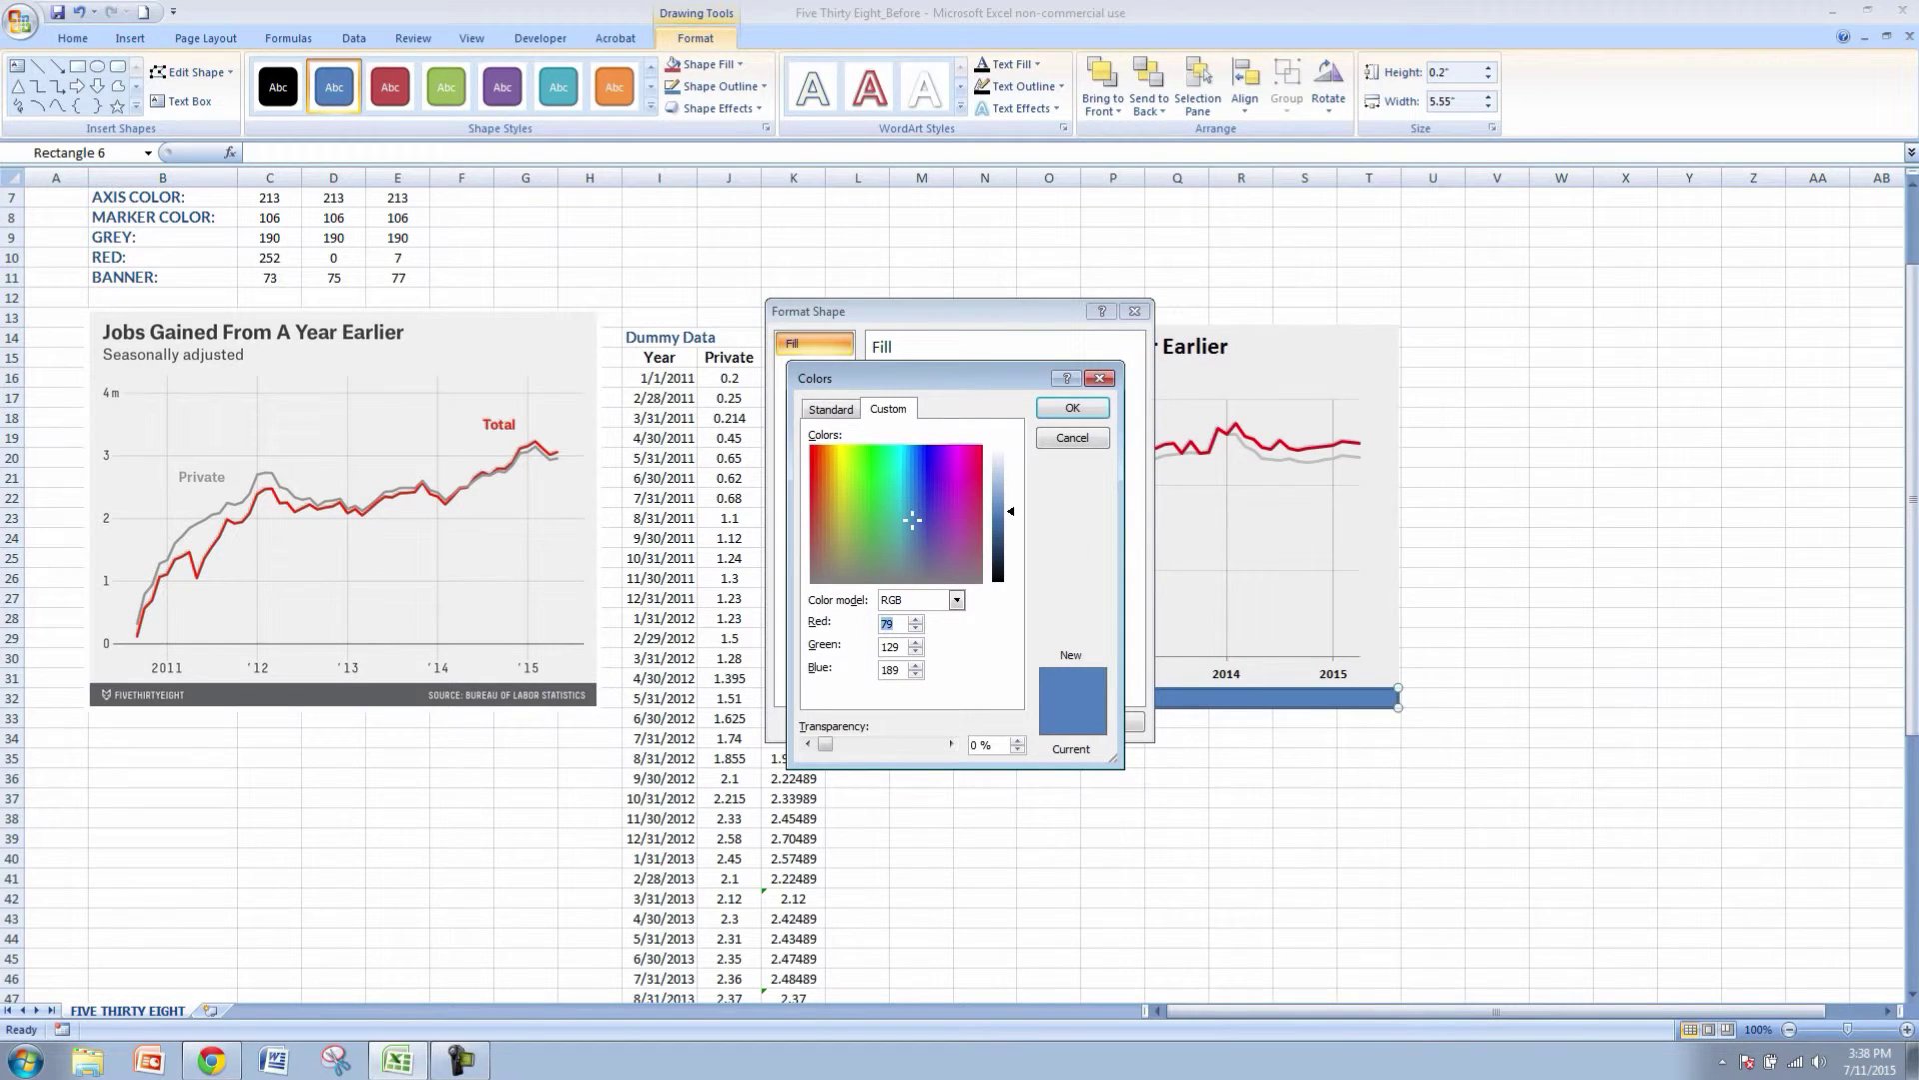
{"action": "type", "text": "73"}
{"action": "key", "text": "Tab"}
{"action": "type", "text": "75"}
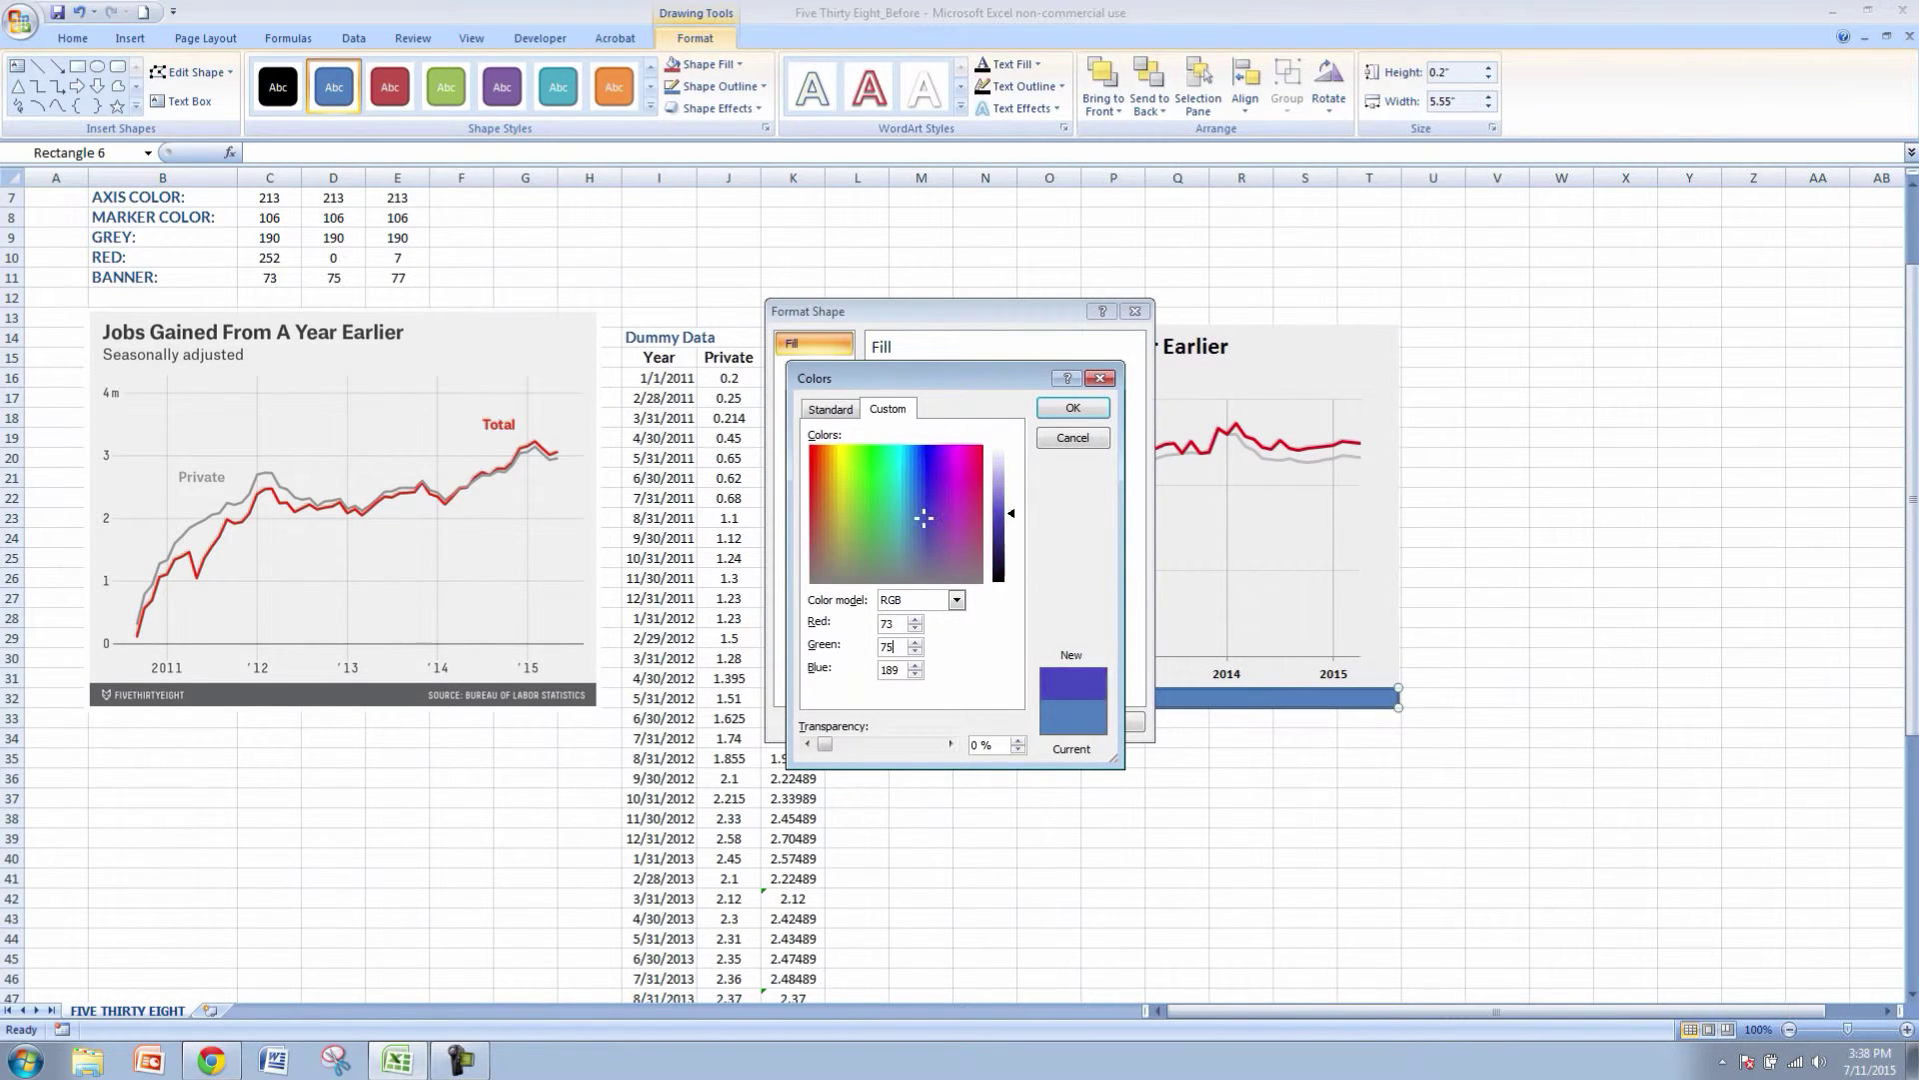
{"action": "key", "text": "Tab"}
{"action": "type", "text": "77"}
{"action": "key", "text": "Return"}
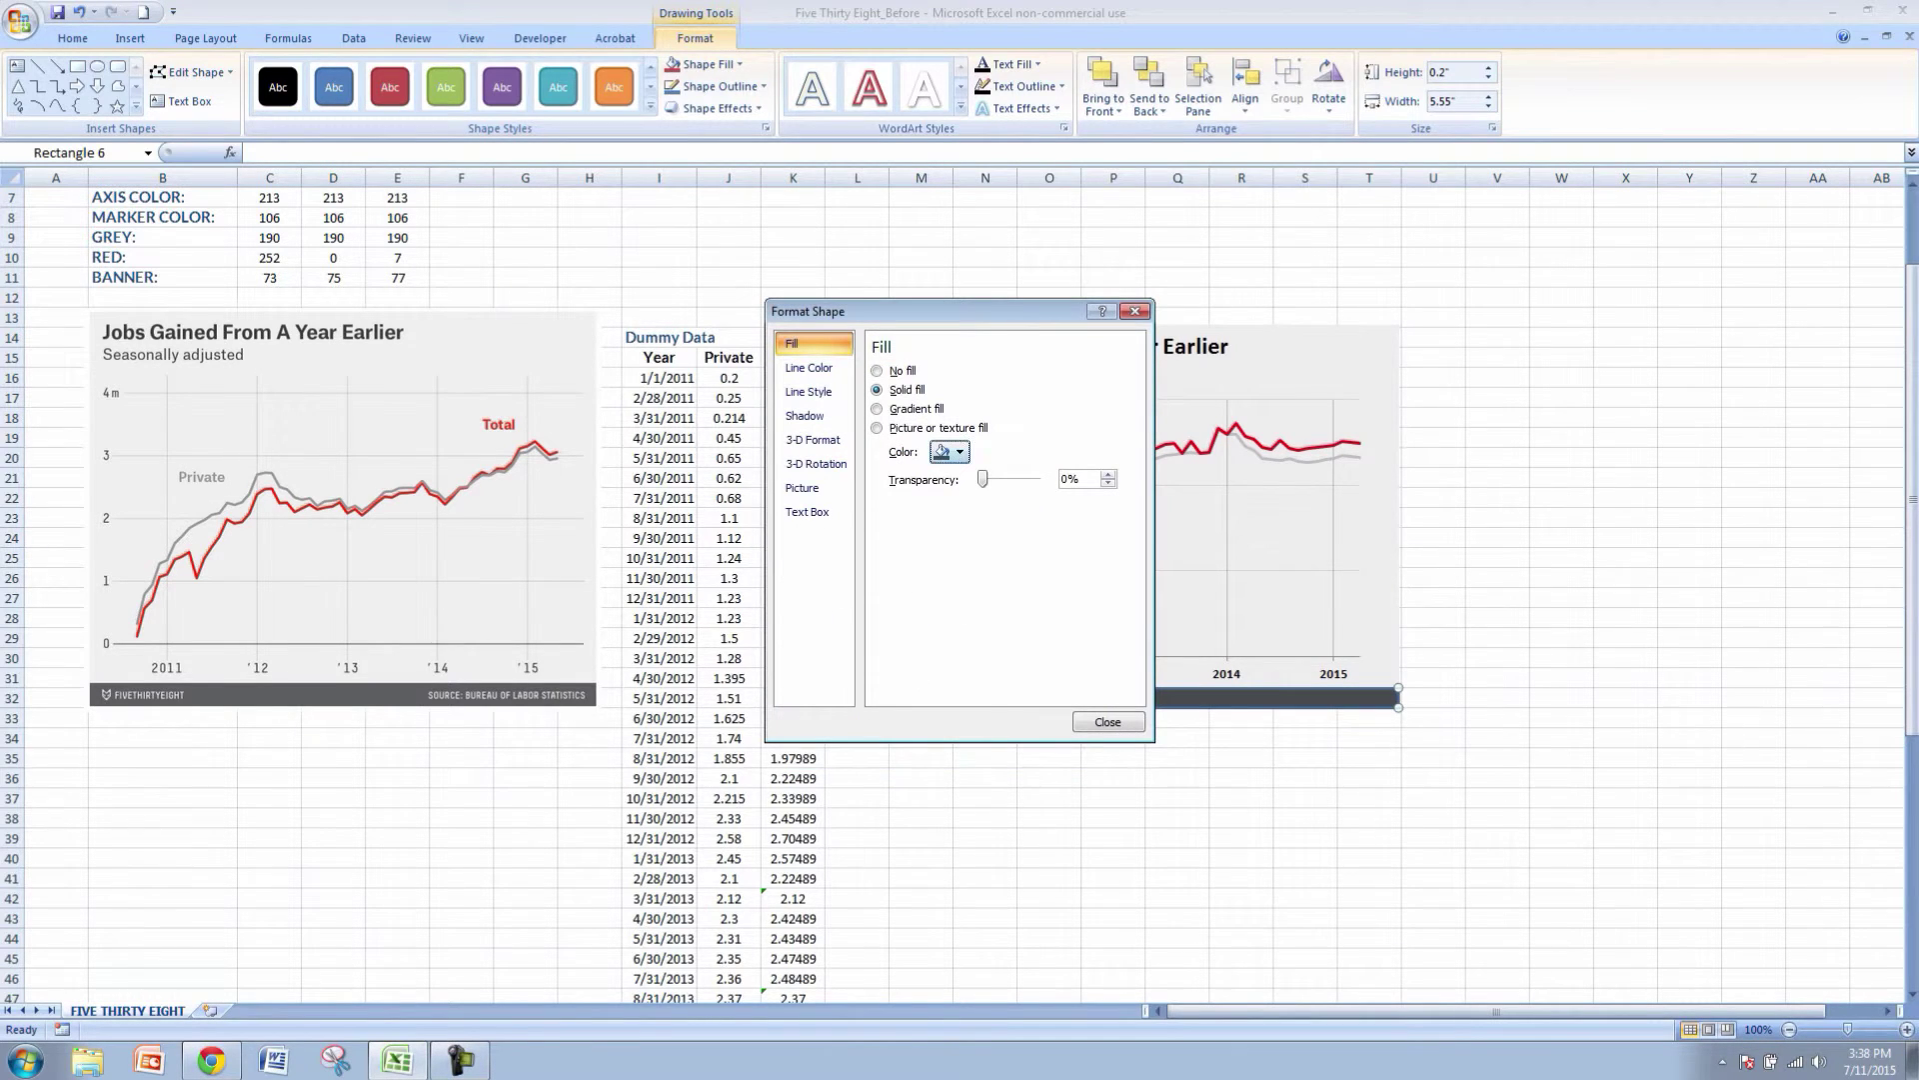
- Remove the banner rectangle's outline by setting it to No line, and close the shape formatting
{"action": "left_click", "coordinate": [808, 367]}
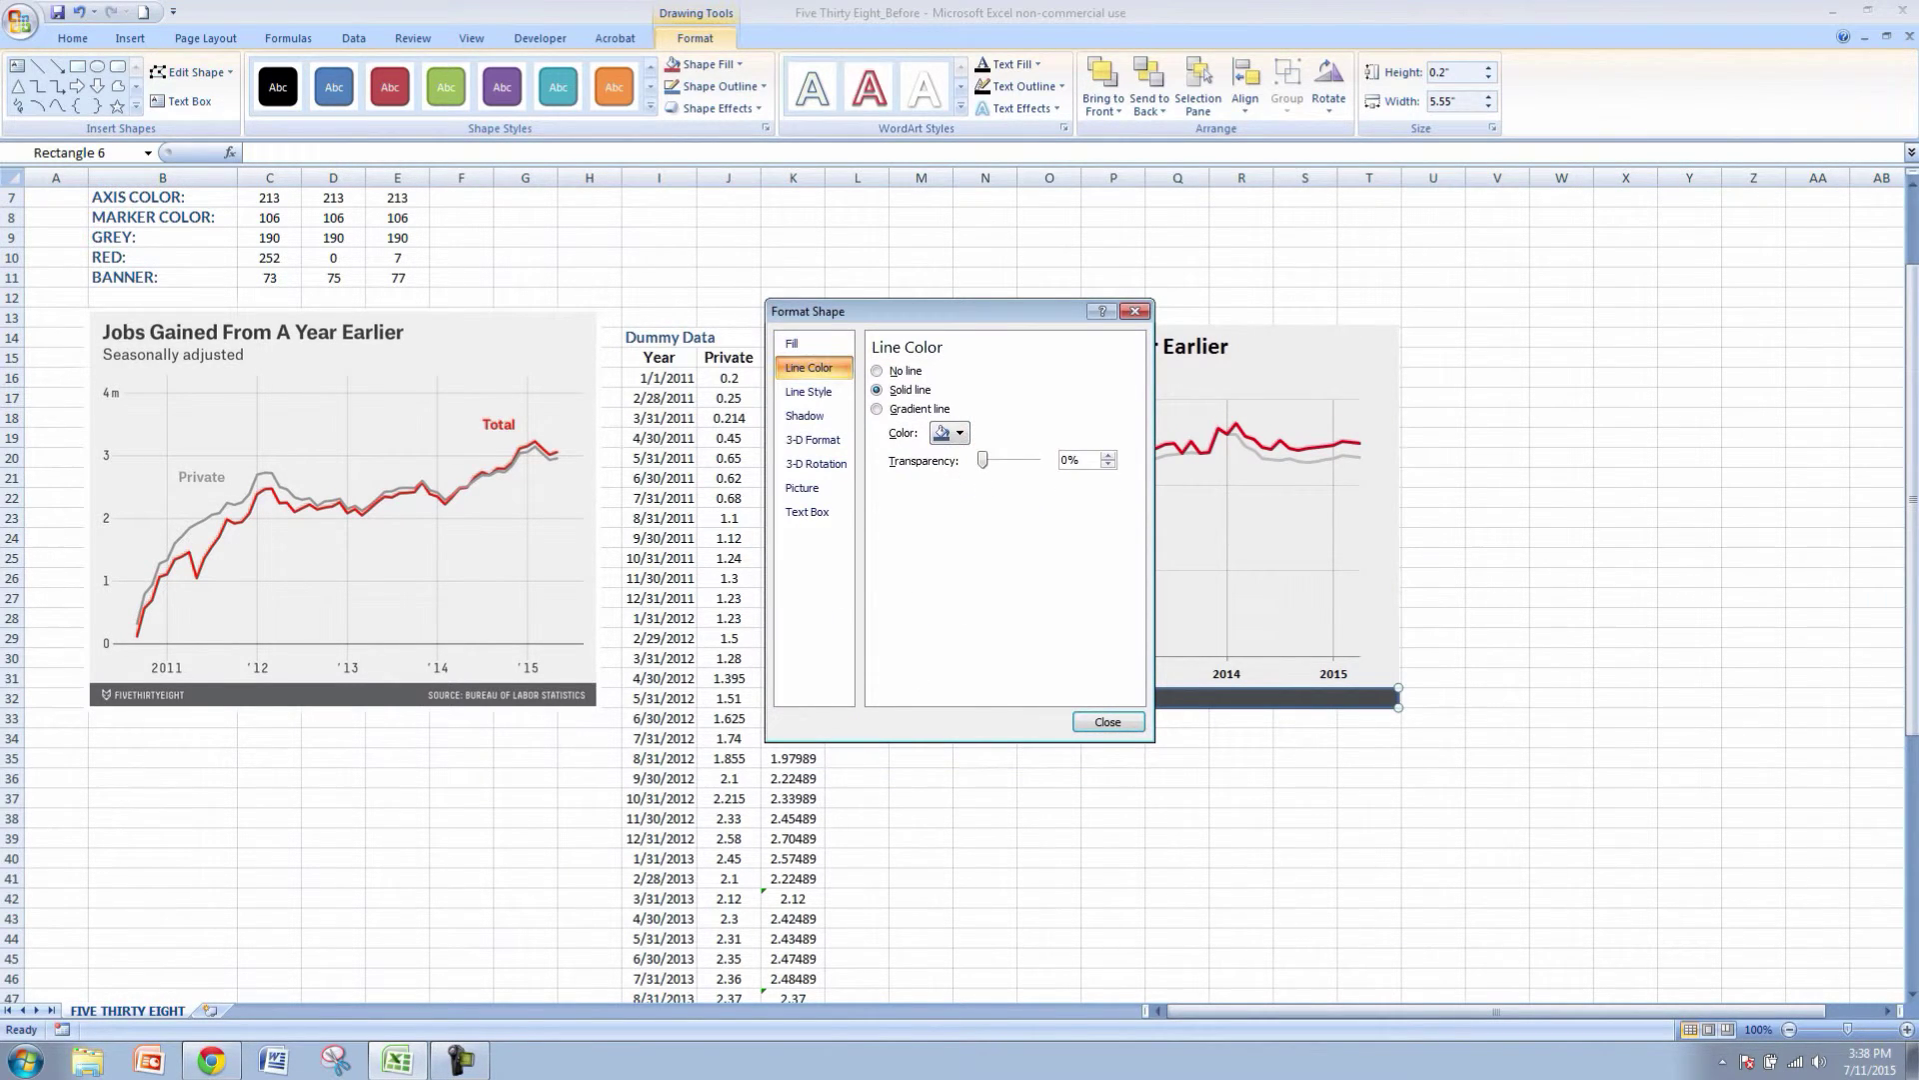
{"action": "left_click", "coordinate": [903, 371]}
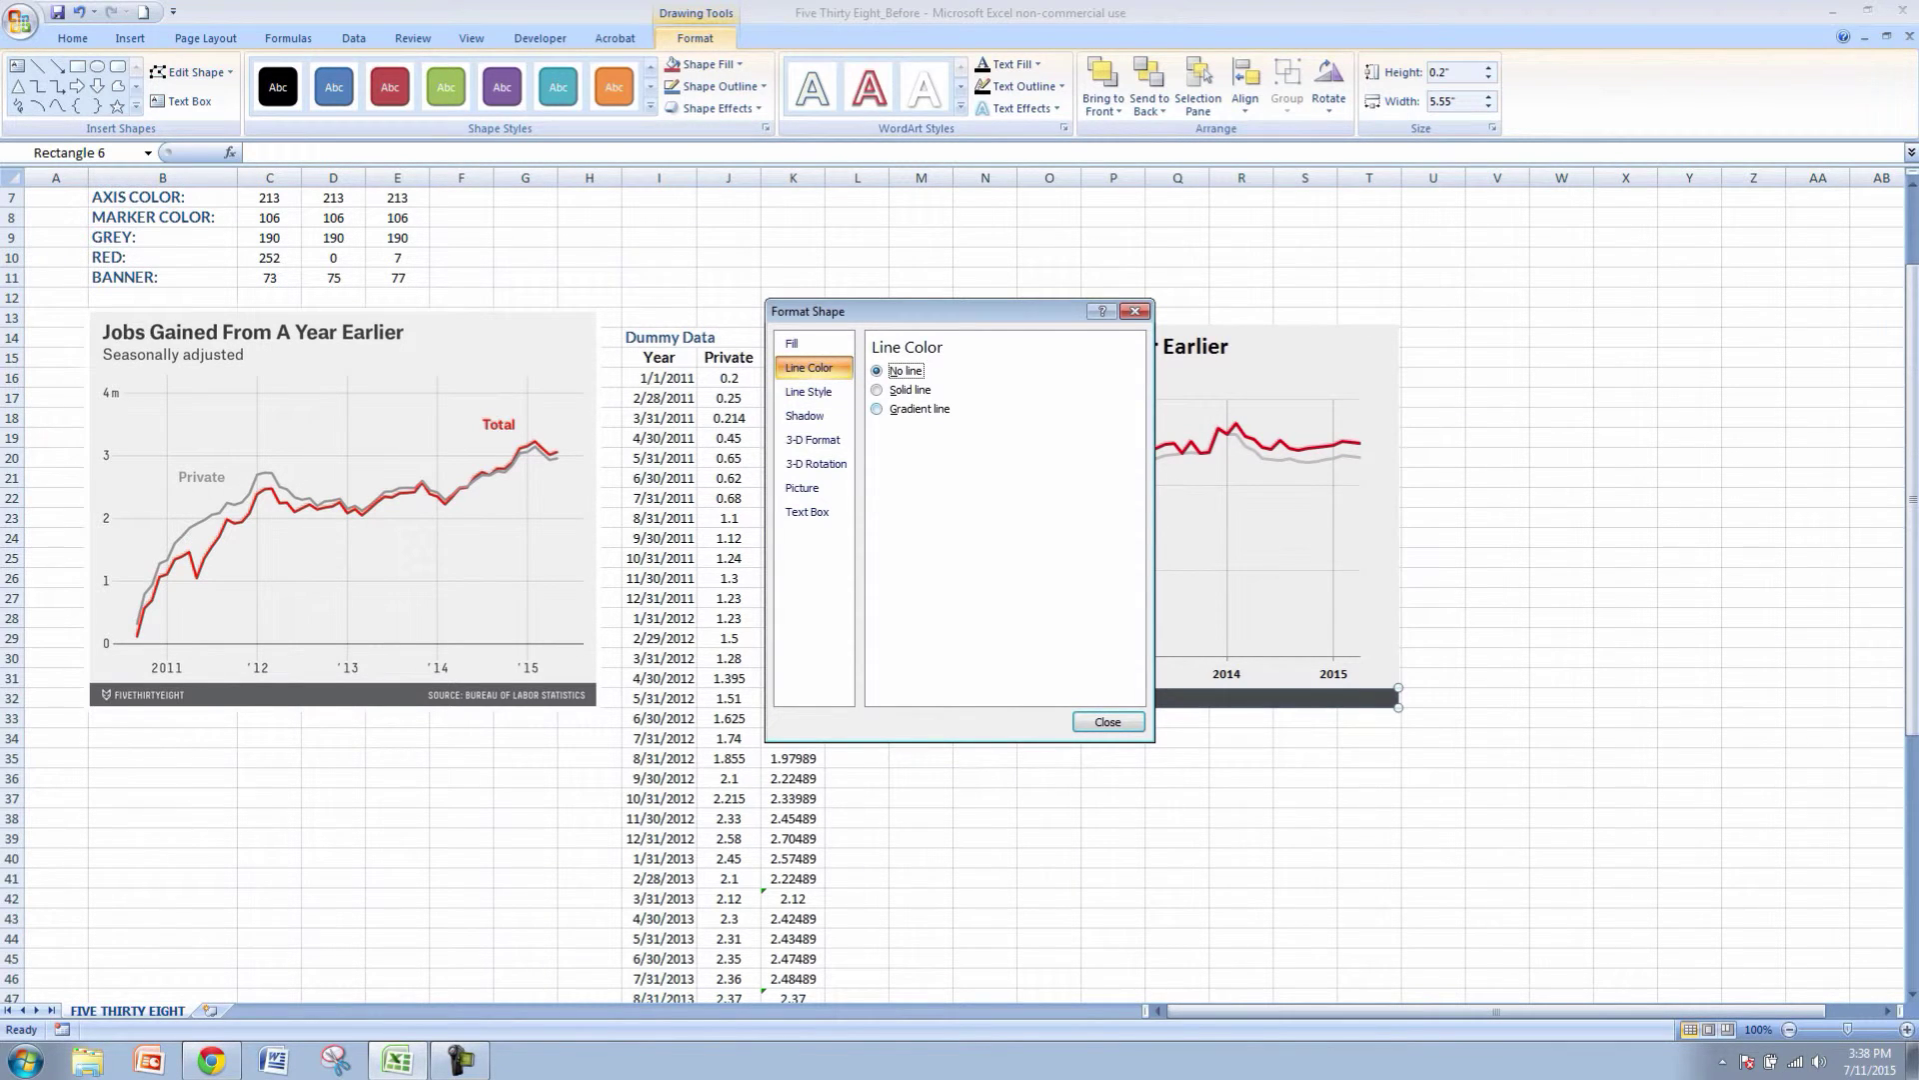
{"action": "left_click", "coordinate": [1108, 722]}
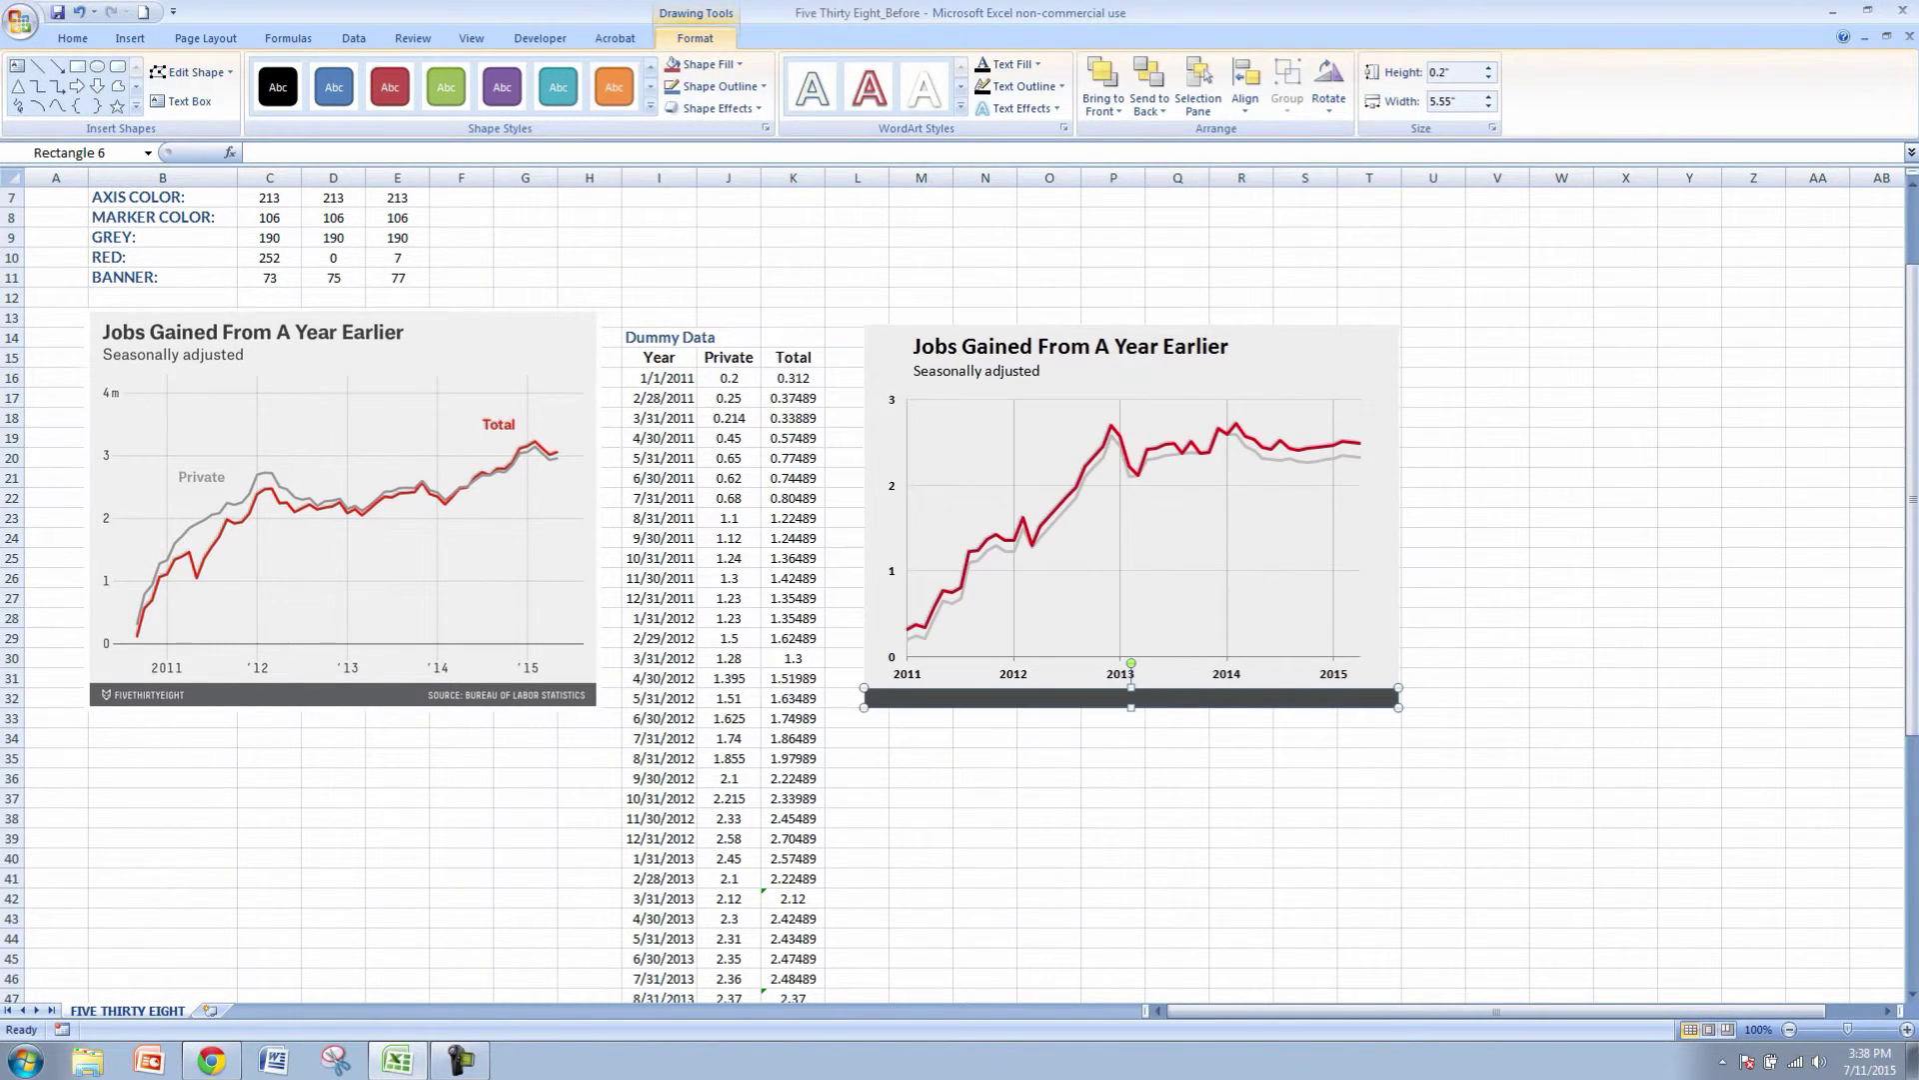
{"action": "left_click", "coordinate": [1177, 777]}
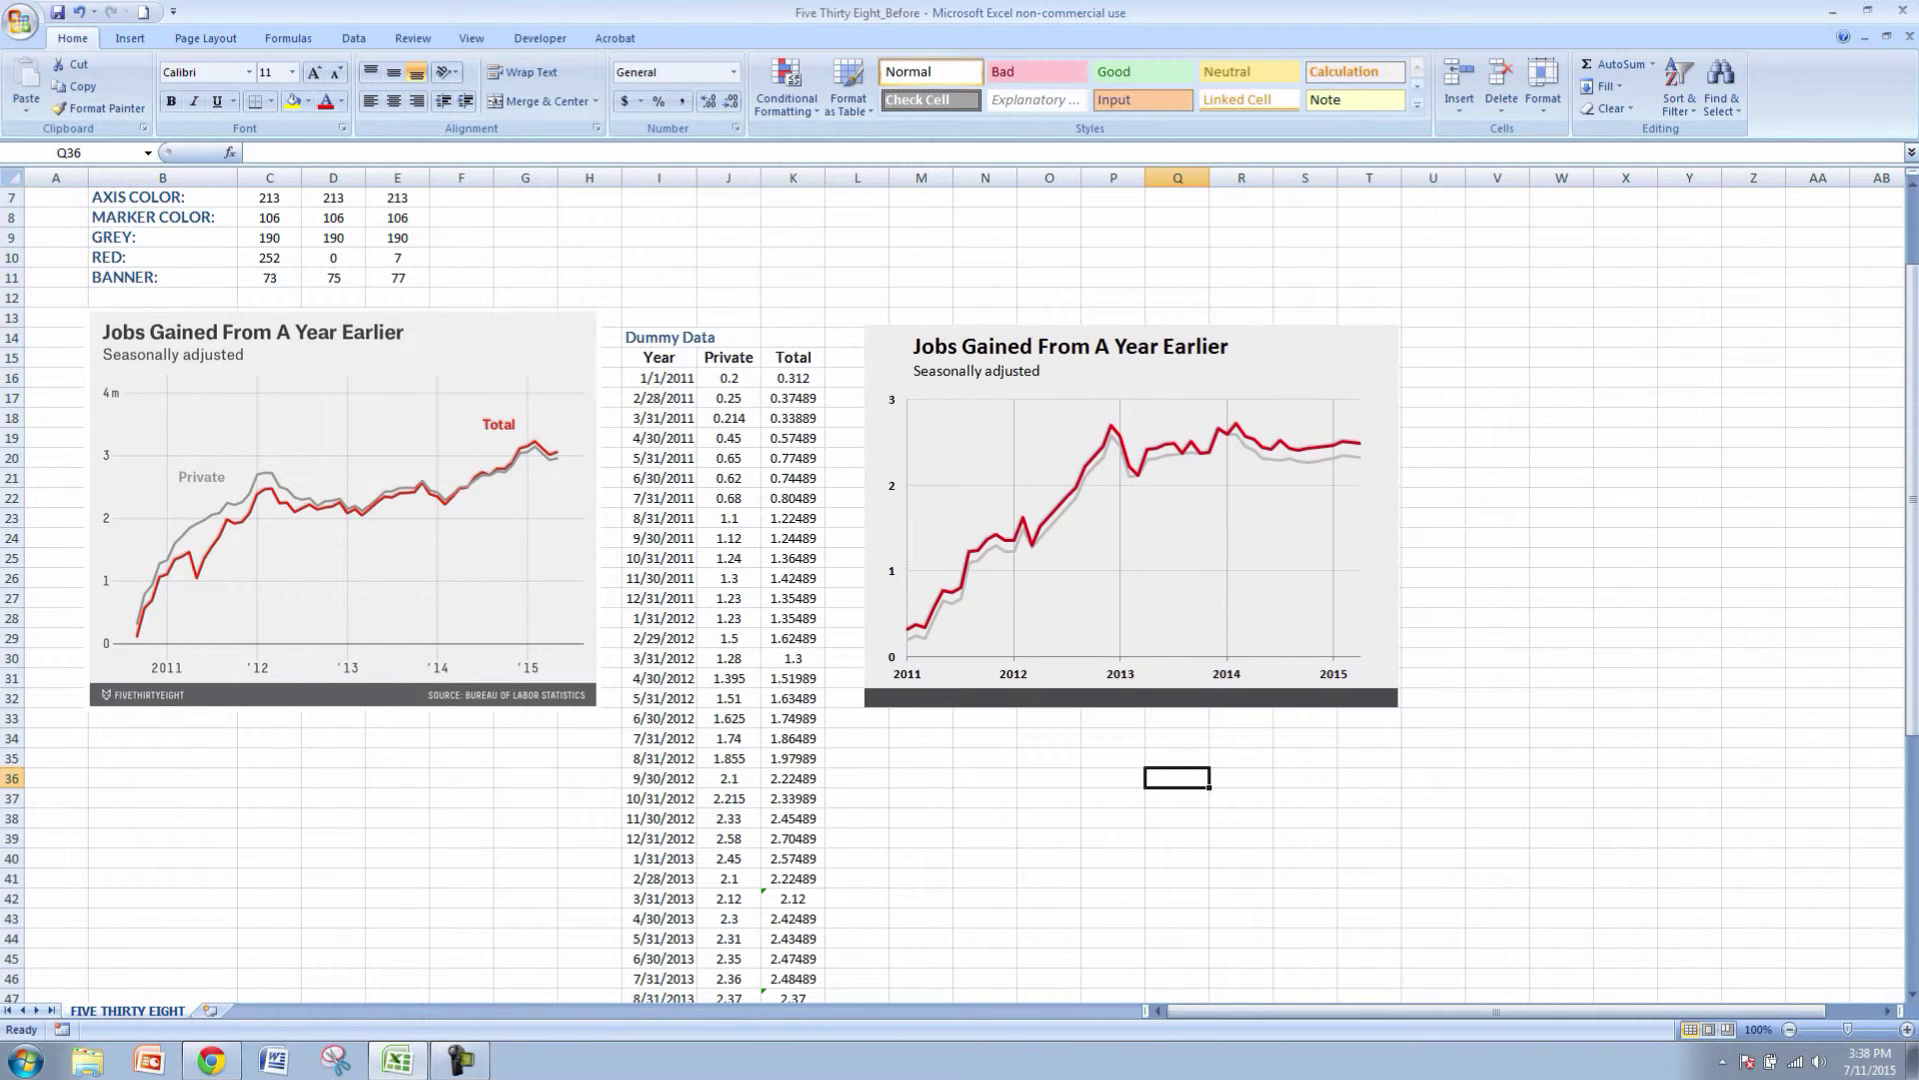
- Add the right-aligned text "SOURCE:" inside the dark banner rectangle
{"action": "right_click", "coordinate": [962, 699]}
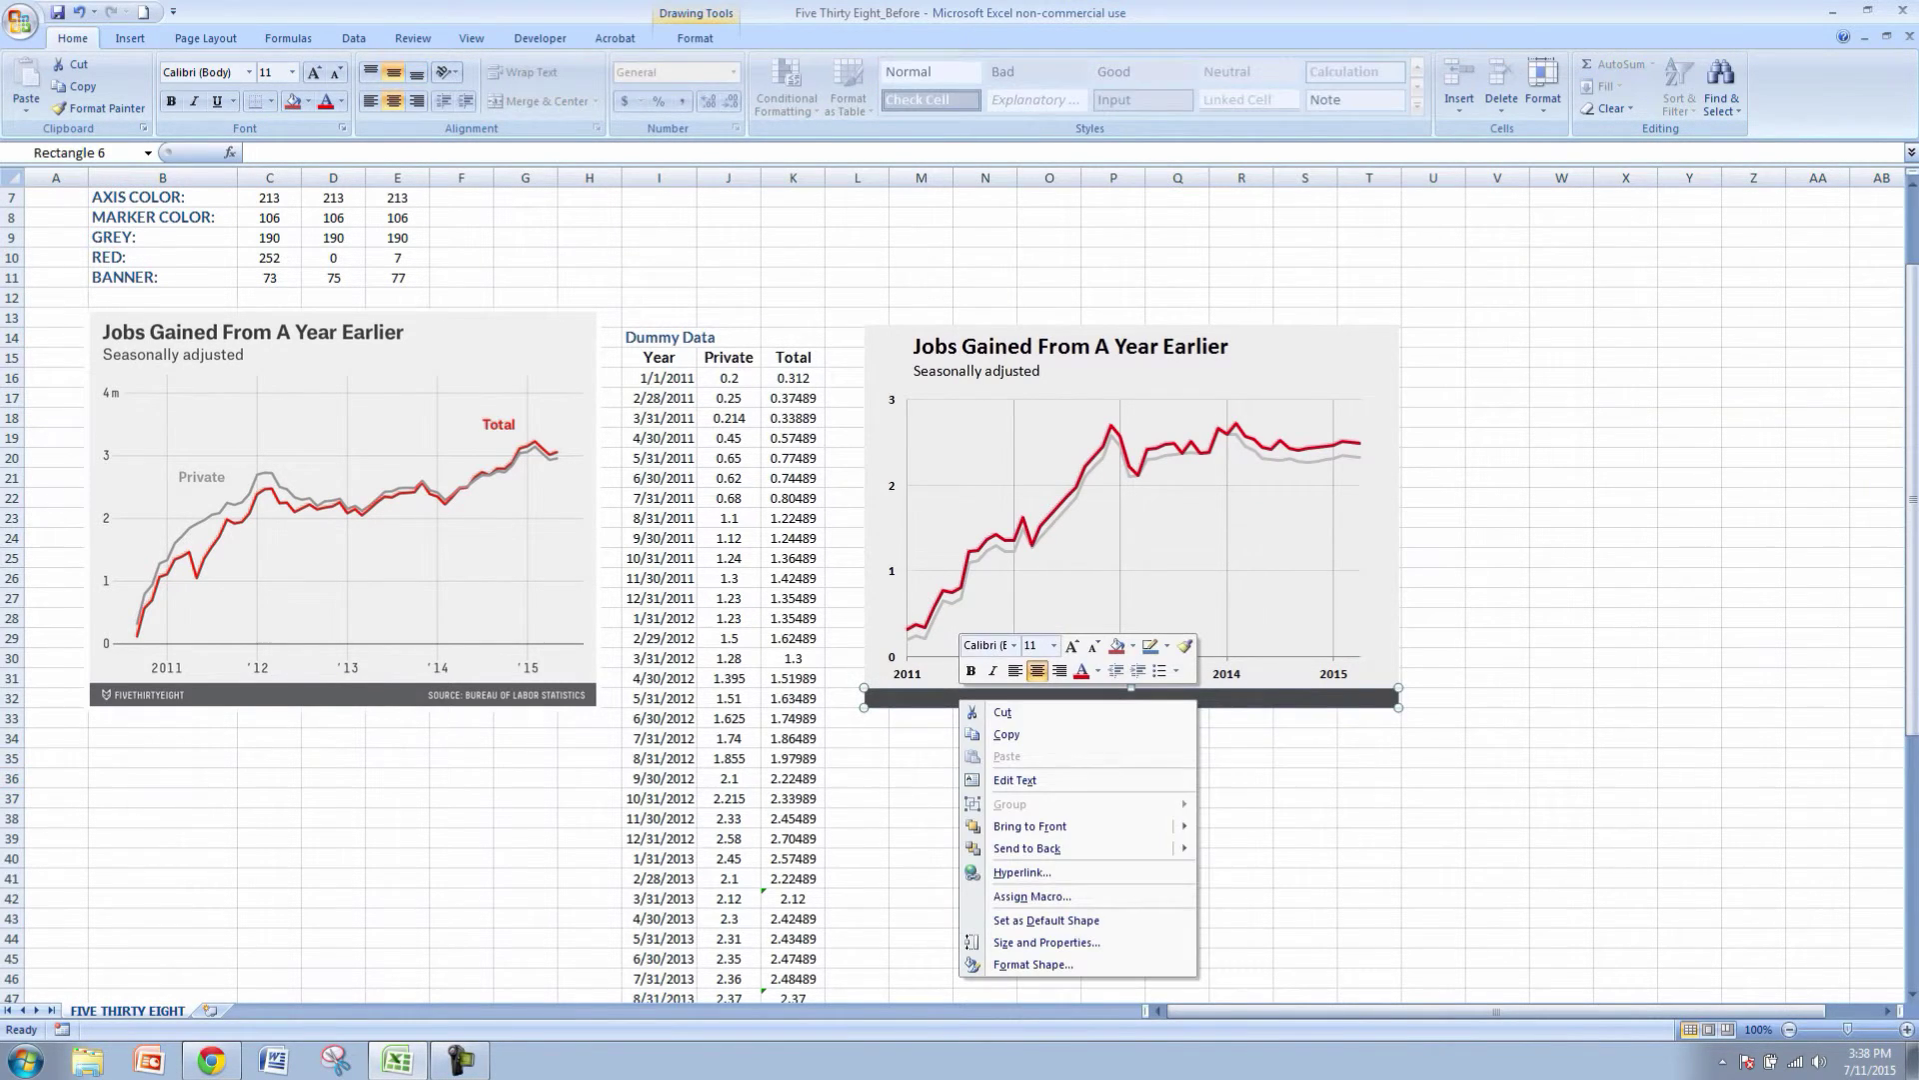
{"action": "mouse_move", "coordinate": [1030, 848]}
{"action": "left_click", "coordinate": [1015, 780]}
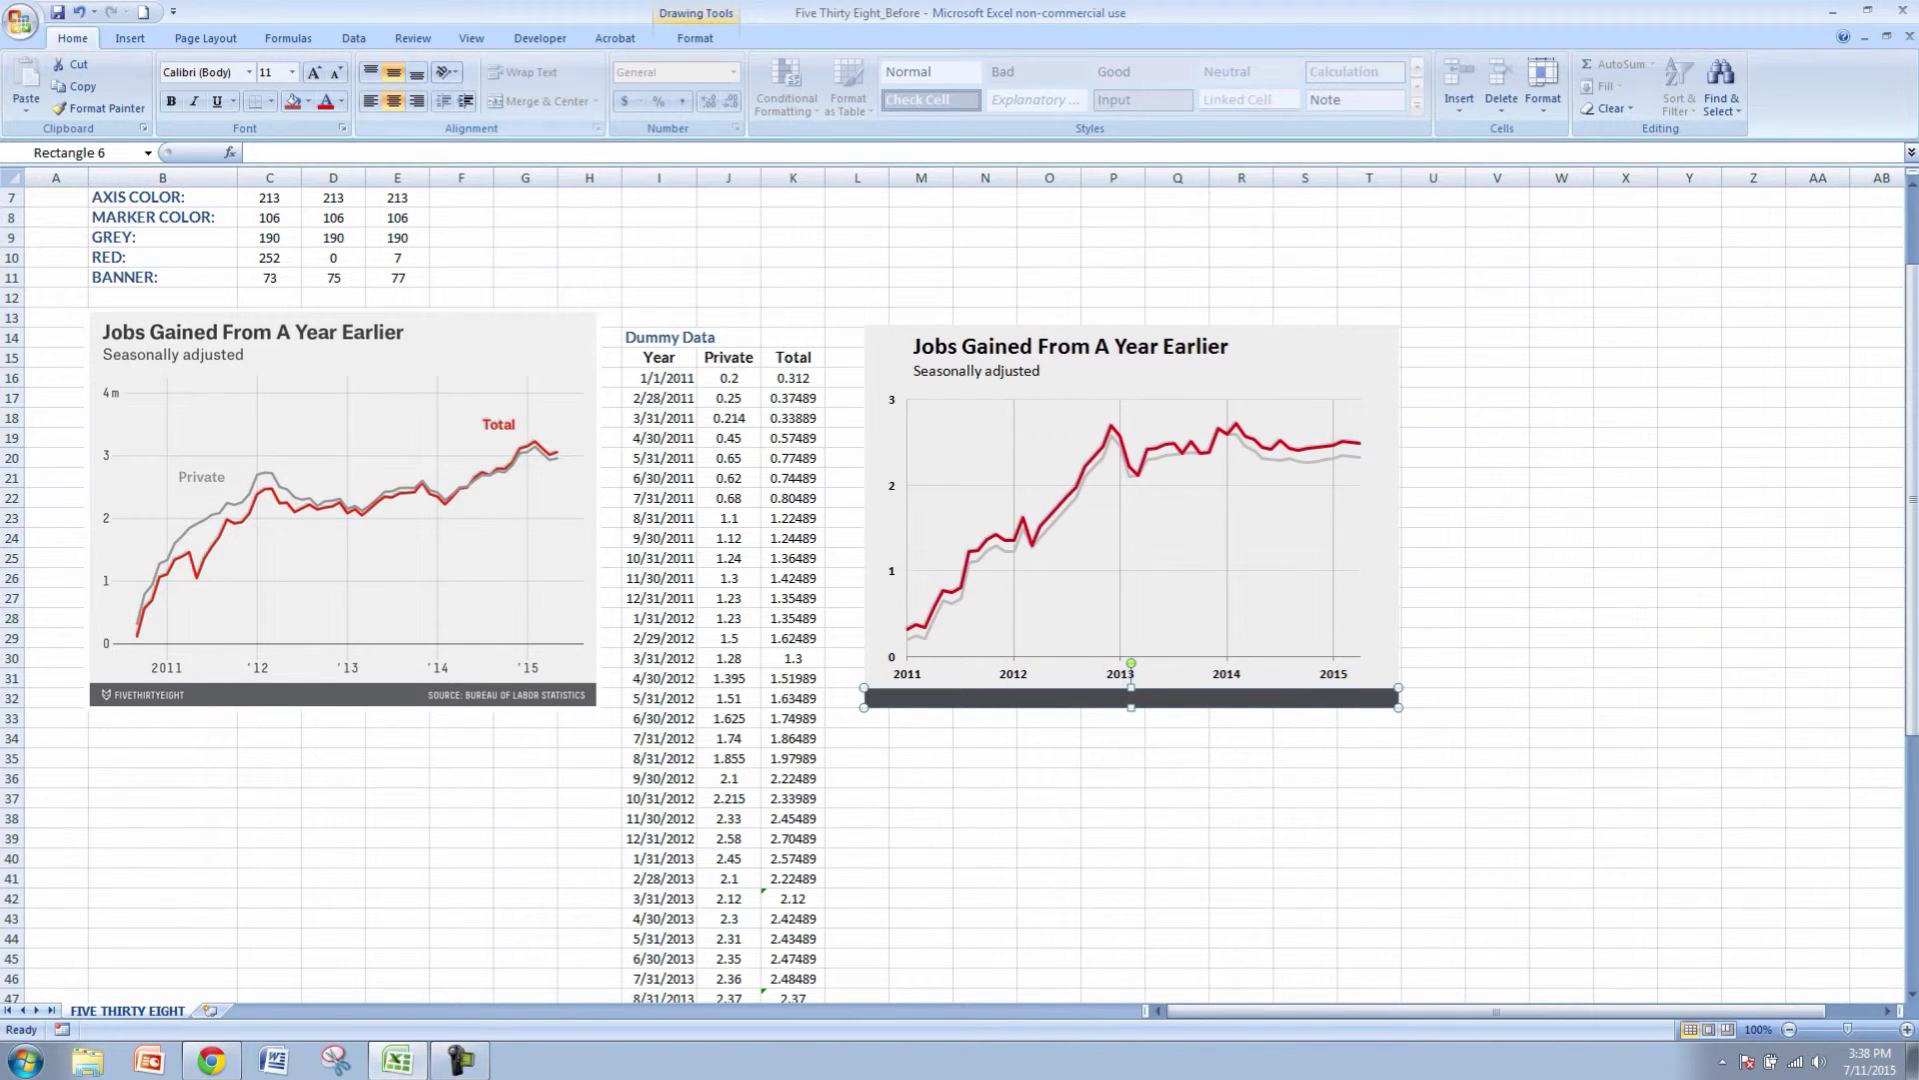
{"action": "left_click", "coordinate": [417, 101]}
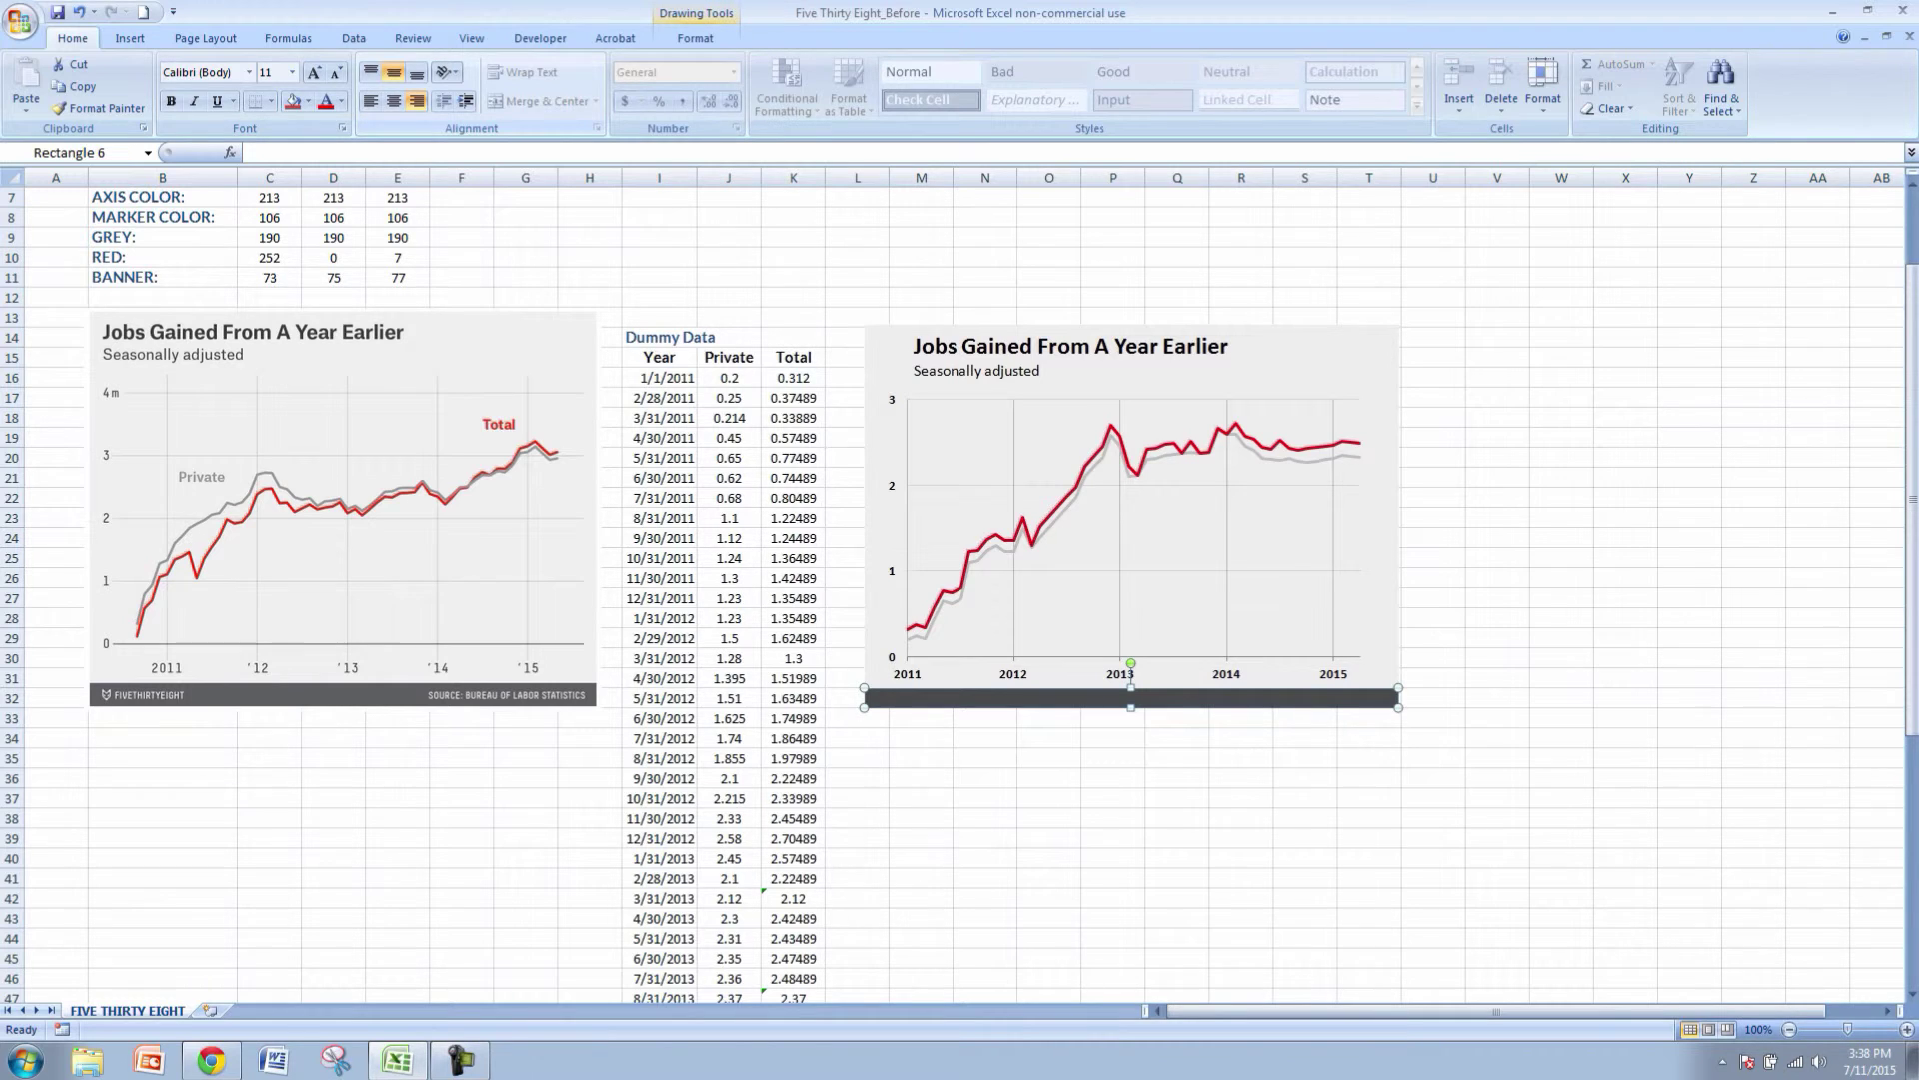
{"action": "type", "text": "SOURCE:"}
- Make the banner's "SOURCE:" text bold and shrink its font by two size increments
{"action": "key", "text": "shift+Left"}
{"action": "key", "text": "shift+Left"}
{"action": "key", "text": "shift+Left"}
{"action": "key", "text": "shift+Left"}
{"action": "key", "text": "shift+Left"}
{"action": "key", "text": "shift+Left"}
{"action": "key", "text": "shift+Left"}
{"action": "key", "text": "ctrl+b"}
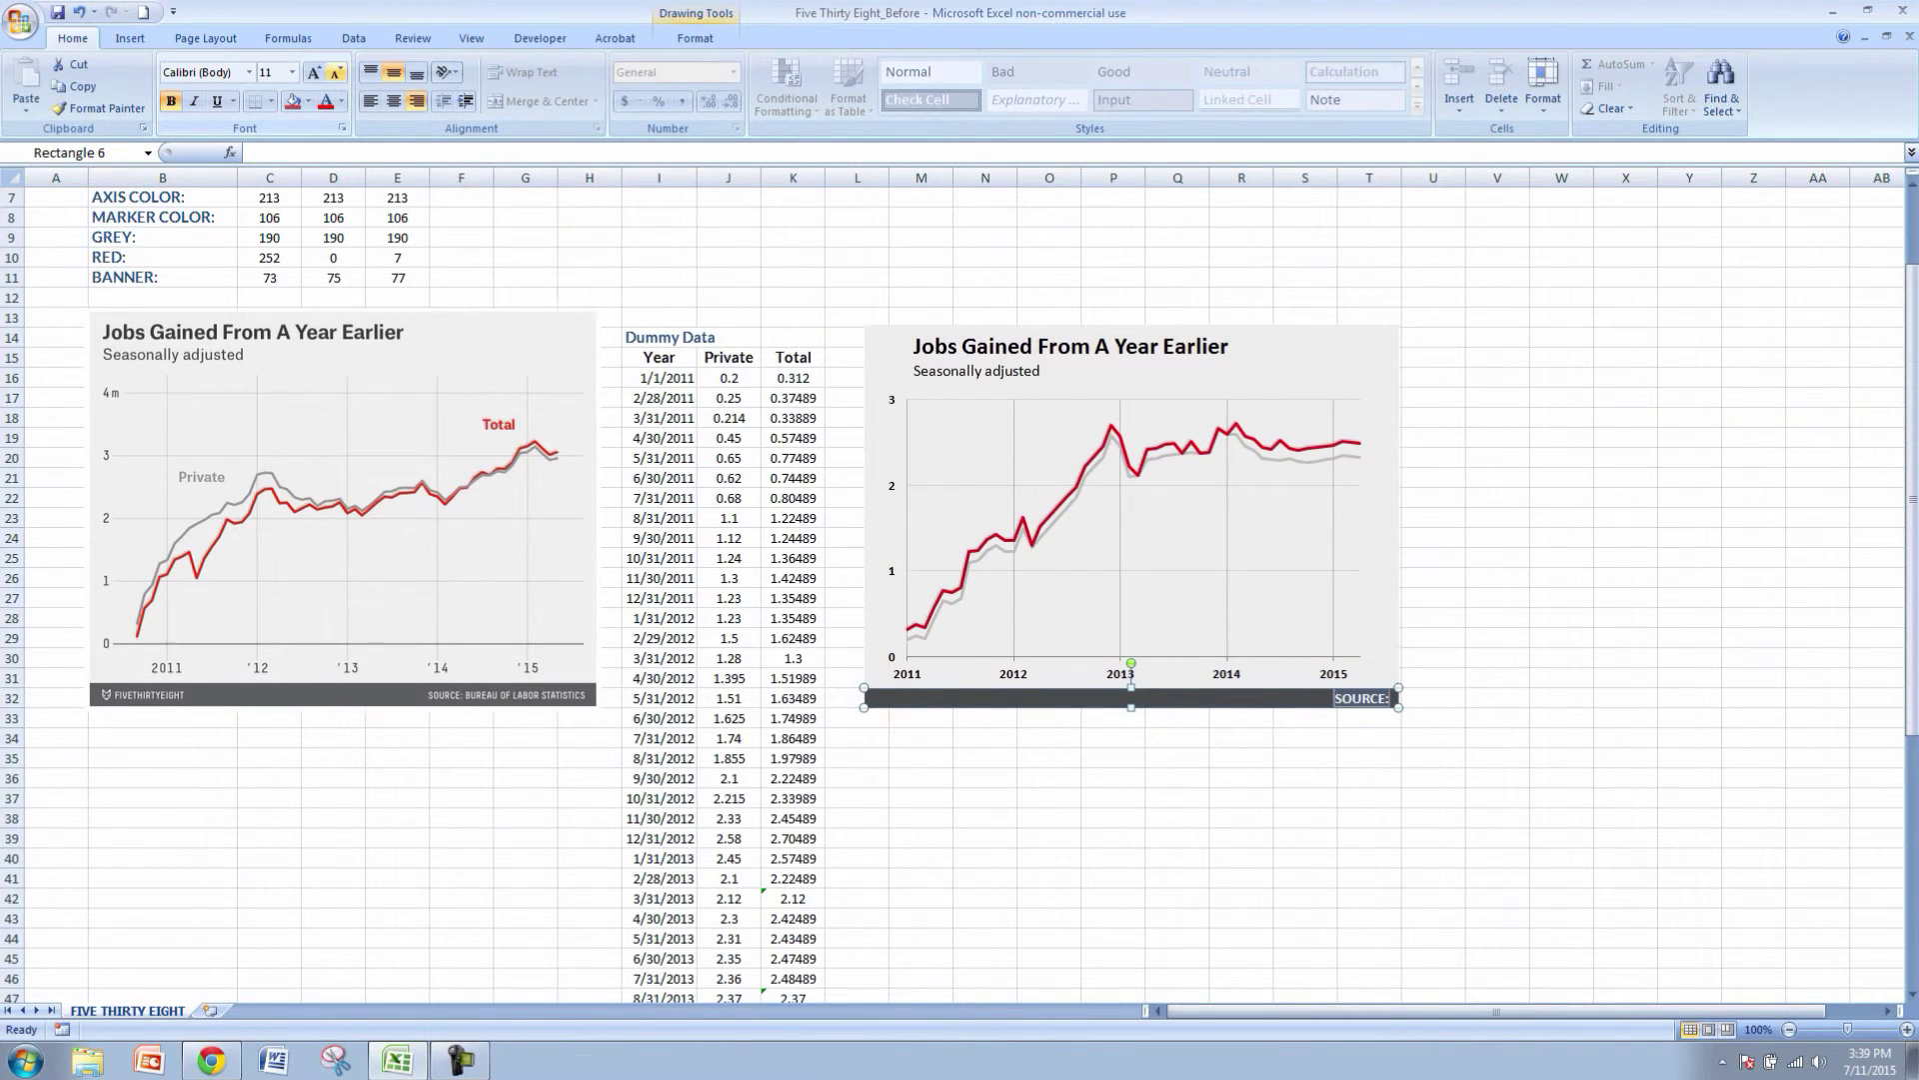
{"action": "left_click", "coordinate": [335, 72]}
{"action": "left_click", "coordinate": [336, 72]}
{"action": "left_click", "coordinate": [1434, 798]}
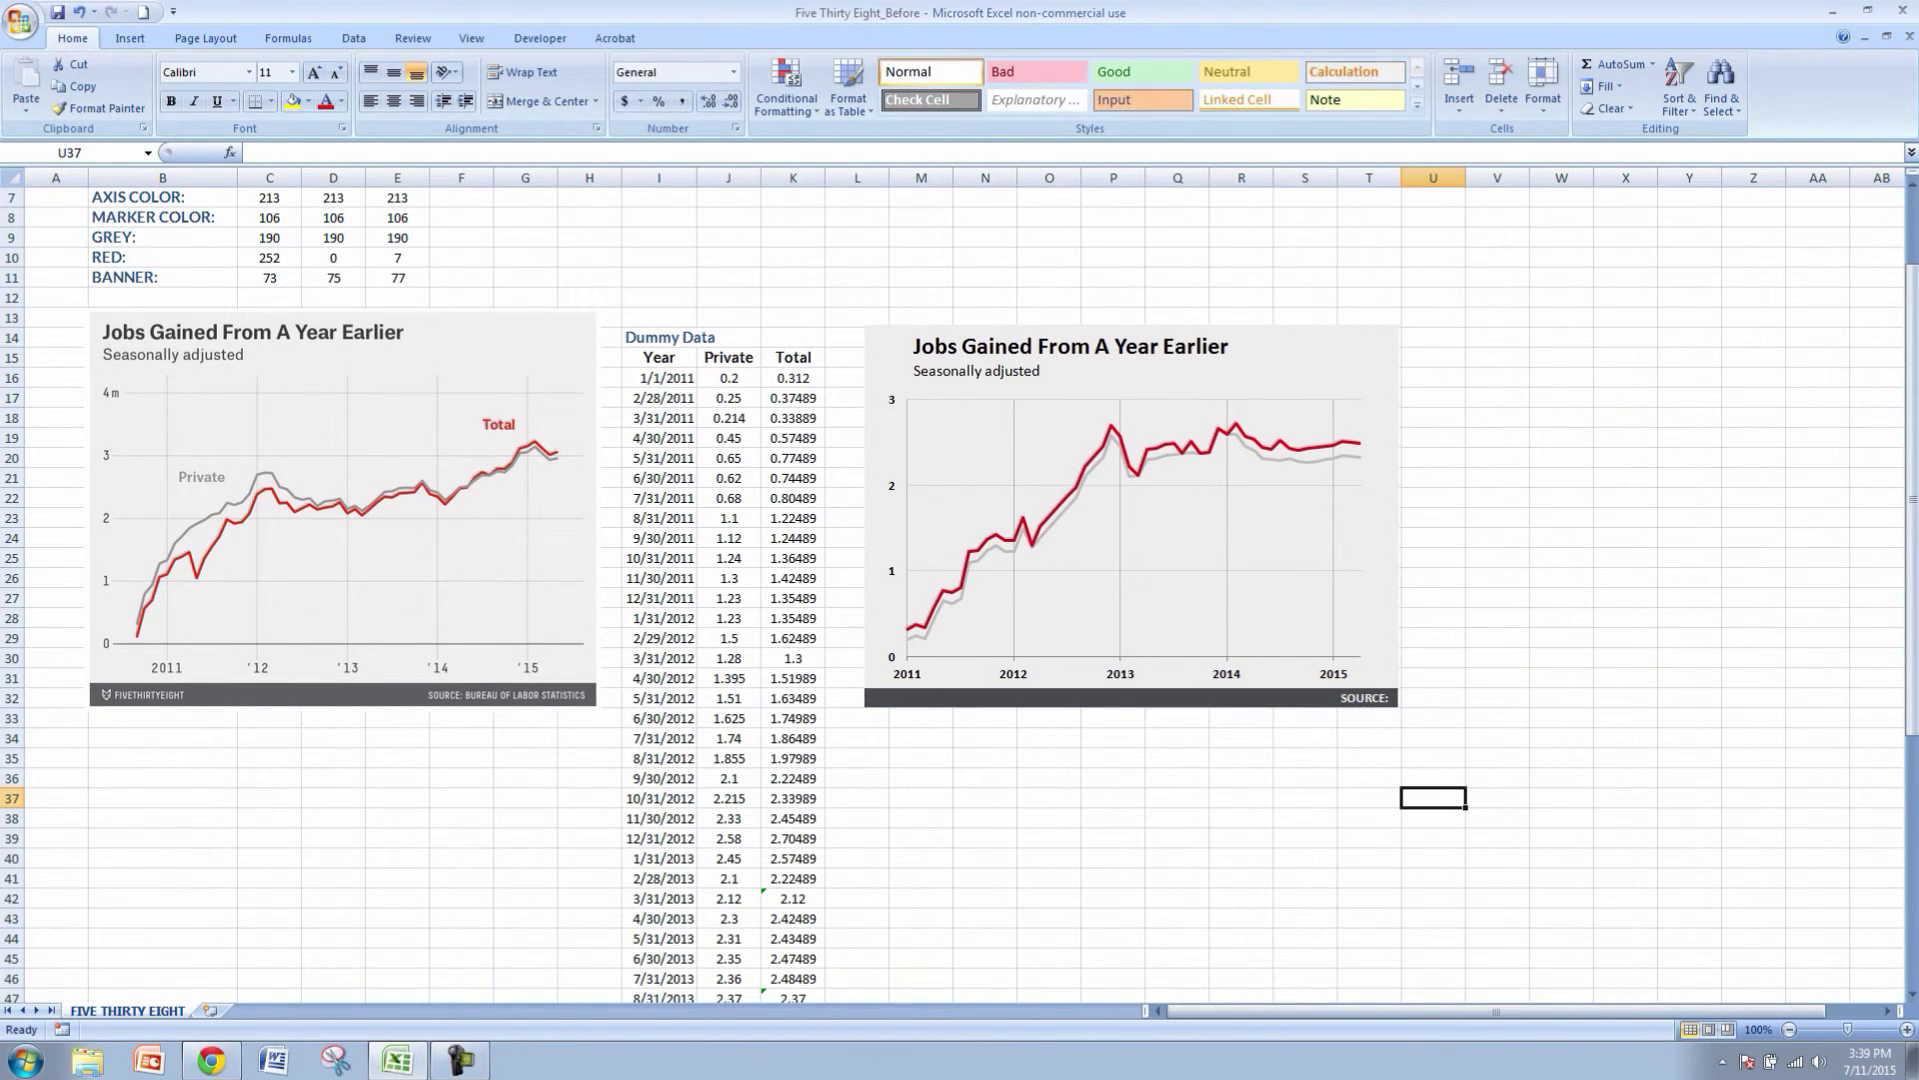